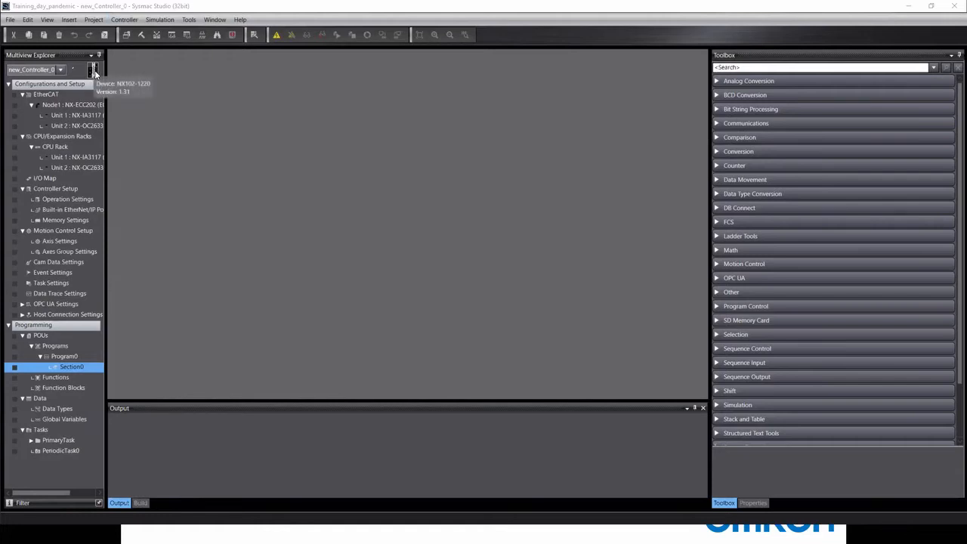
Start adding an HMI device and review the NA5 models (7W001), then cancel.
right_click(94, 70)
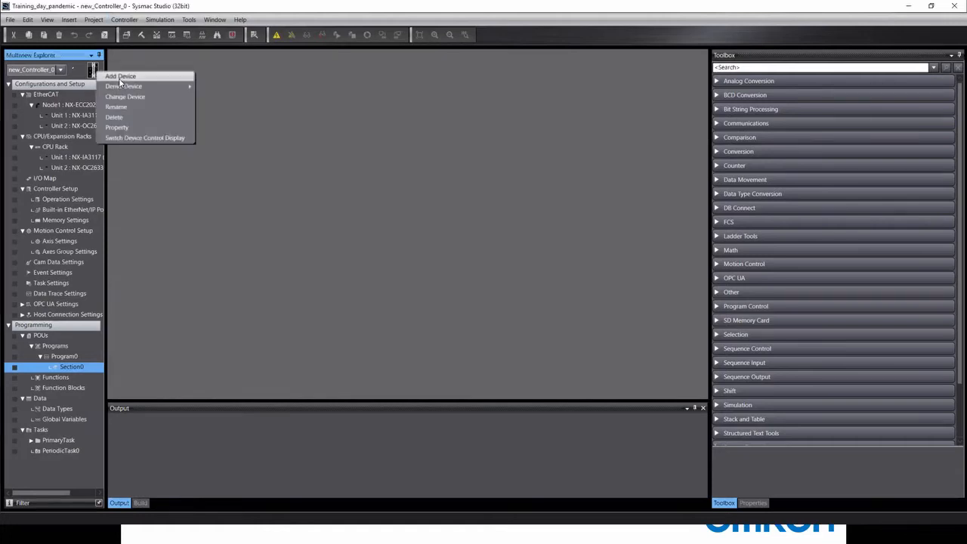
click(121, 77)
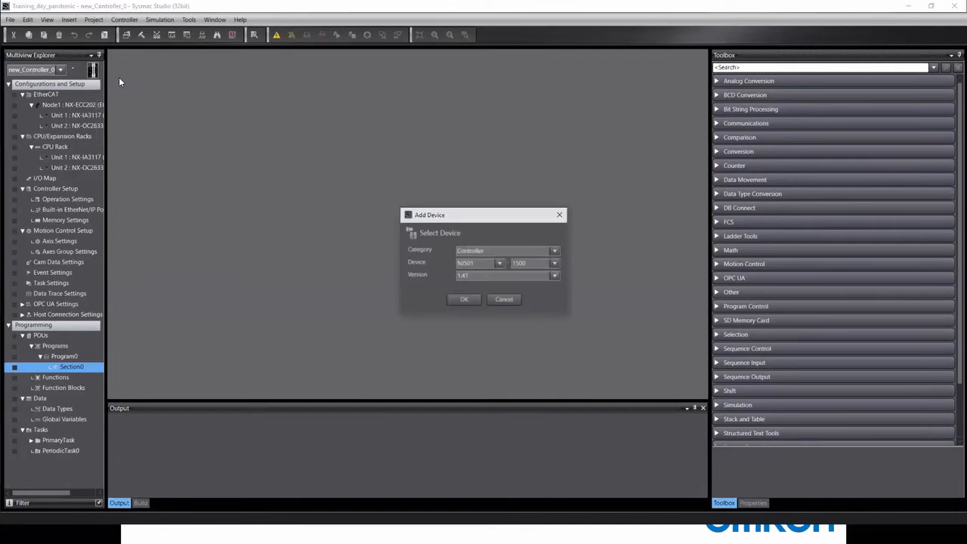
click(482, 251)
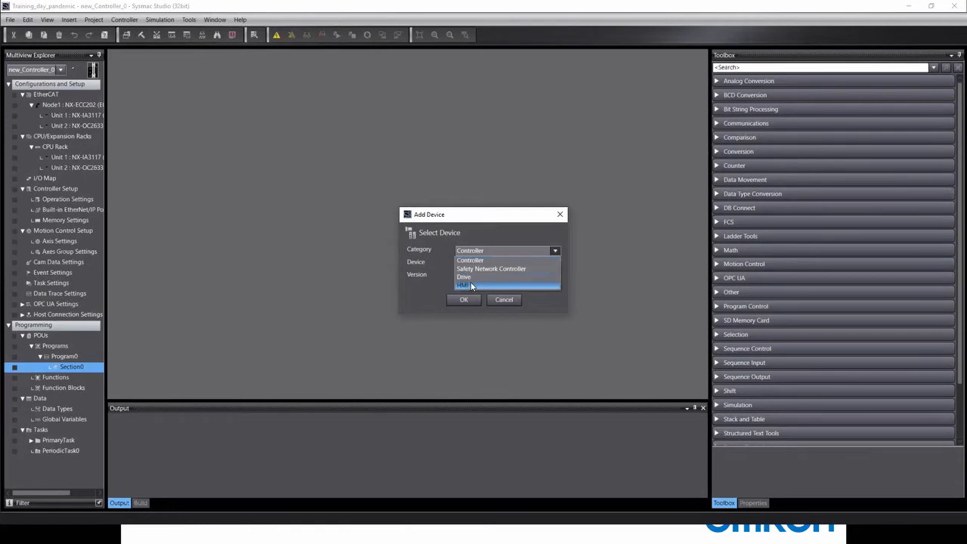
click(469, 285)
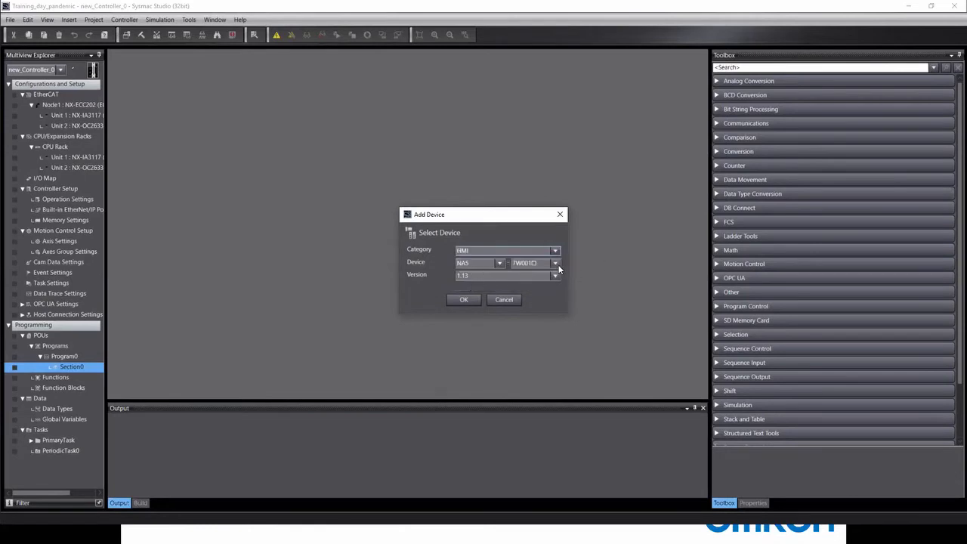
click(558, 267)
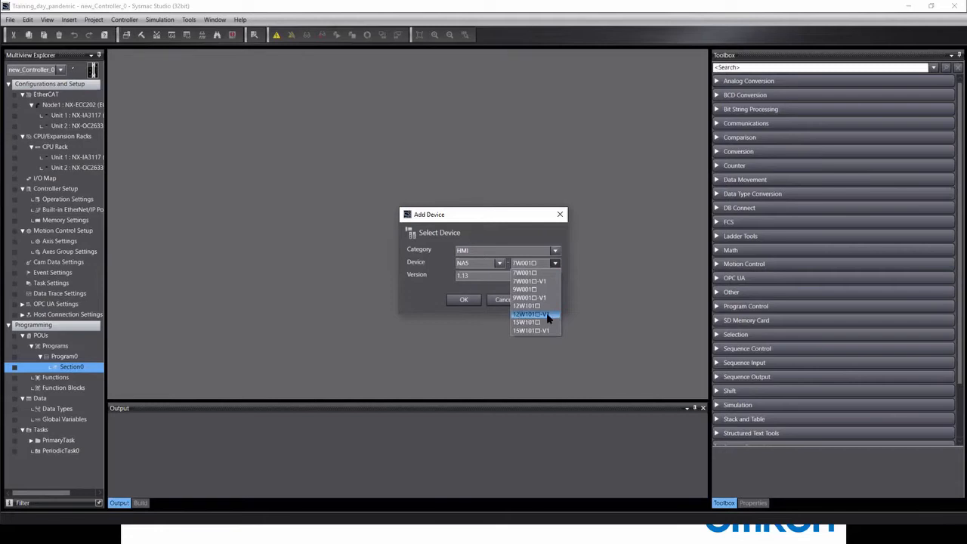
click(490, 239)
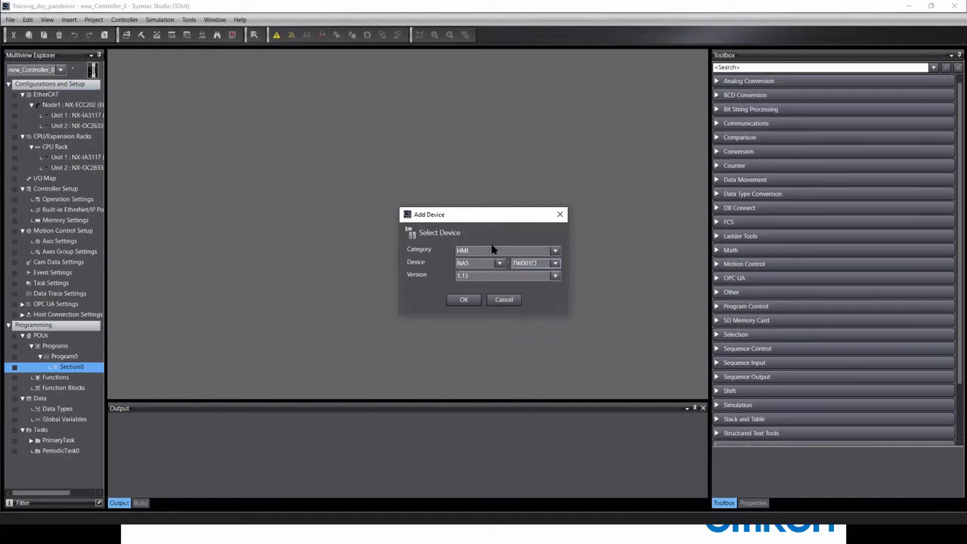
click(503, 301)
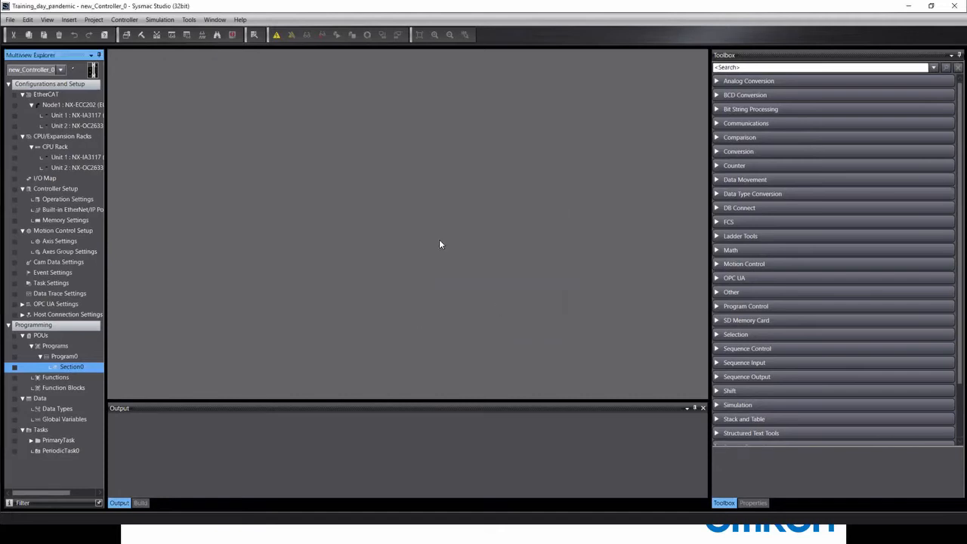
Switch to HMI_NA5_0, browse the Toolbox part categories, and expand Device References.
click(60, 69)
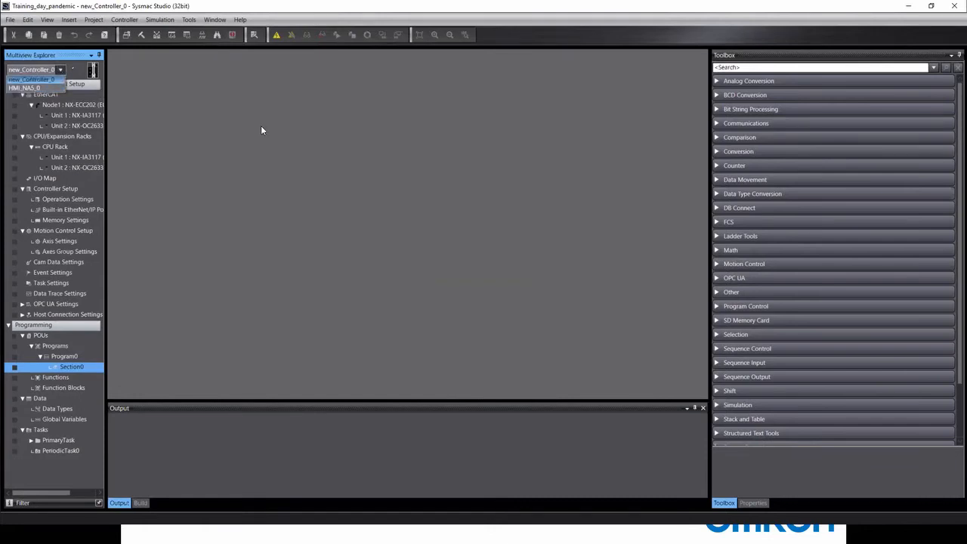
click(19, 87)
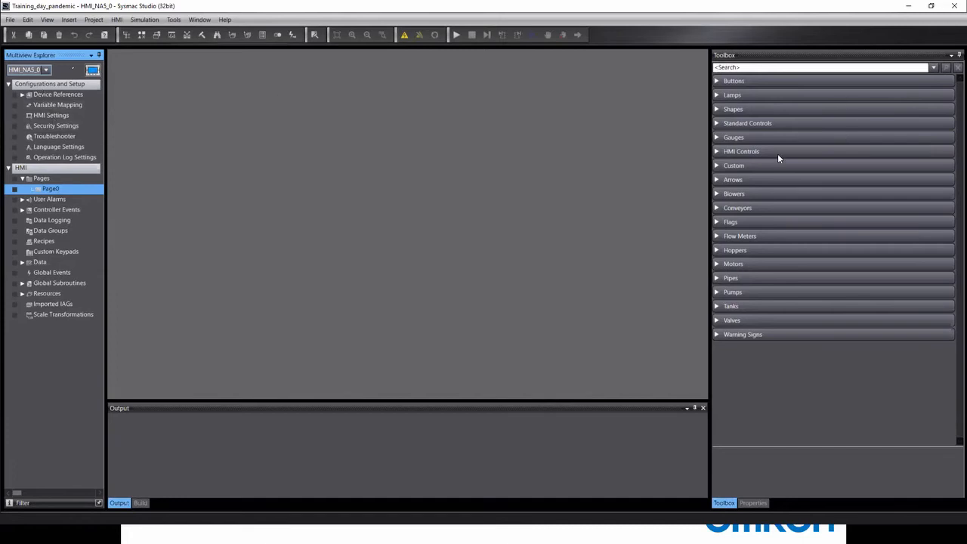
click(716, 139)
click(715, 123)
click(715, 109)
click(715, 95)
click(716, 81)
scroll(728, 125, down, 15)
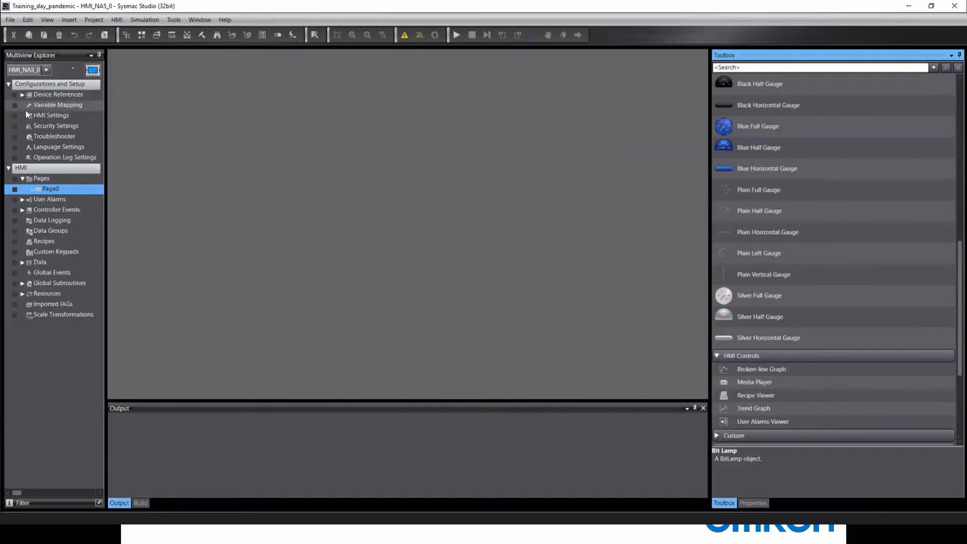
double_click(46, 95)
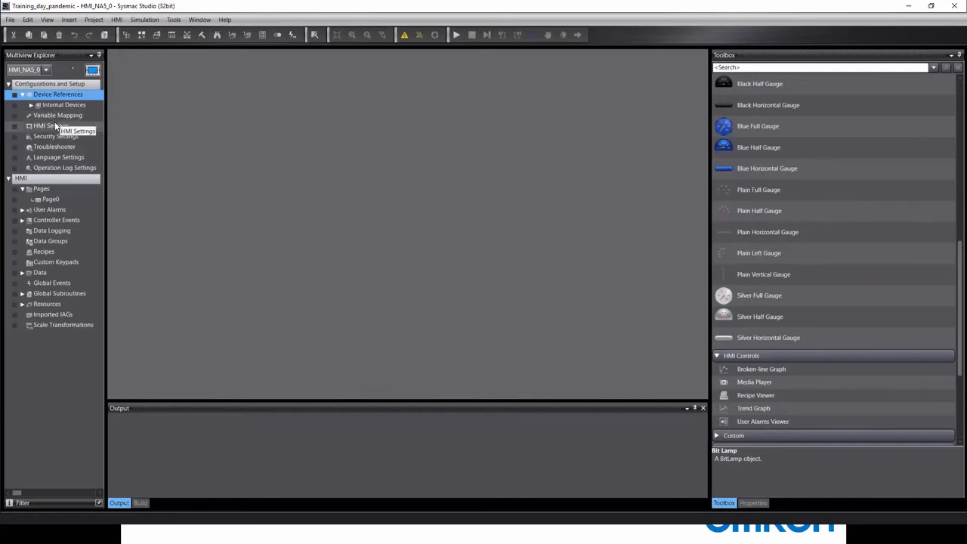
Review HMI_NA5_0's Change Device and Add Device (HMI) dialogs, cancelling both.
click(93, 71)
click(117, 84)
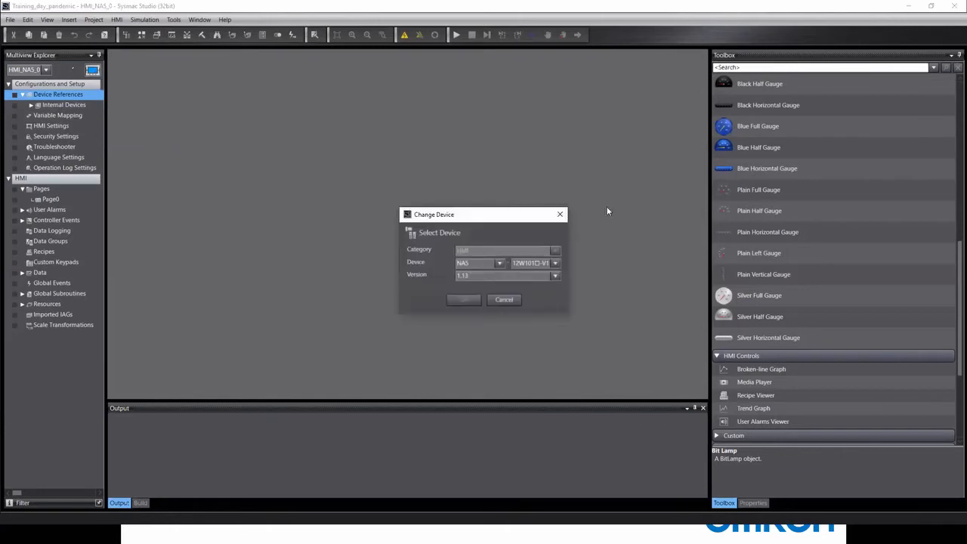
click(514, 299)
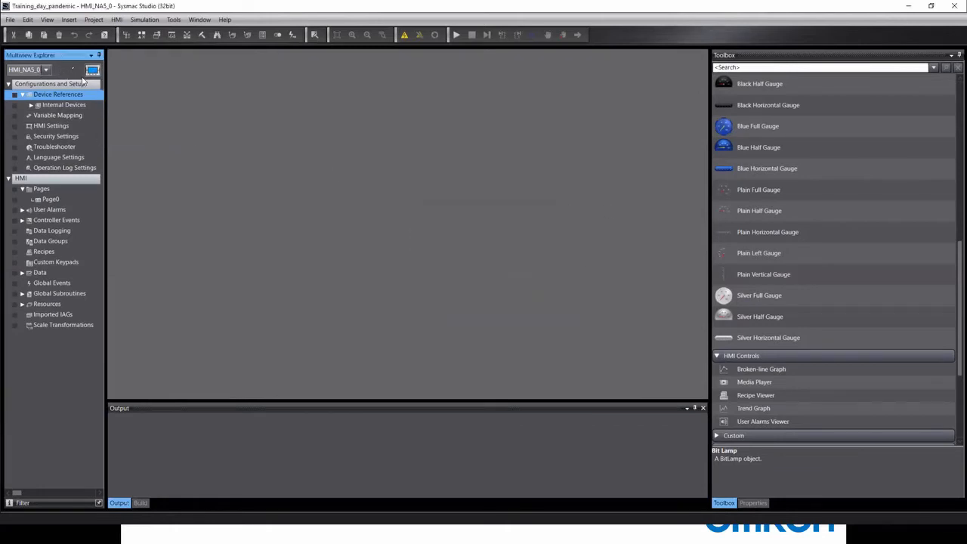
right_click(94, 70)
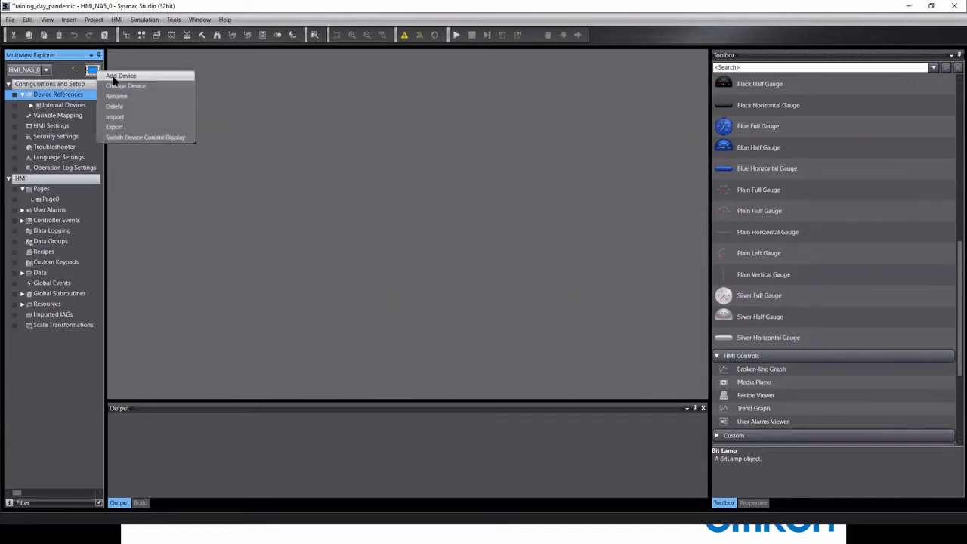
click(119, 76)
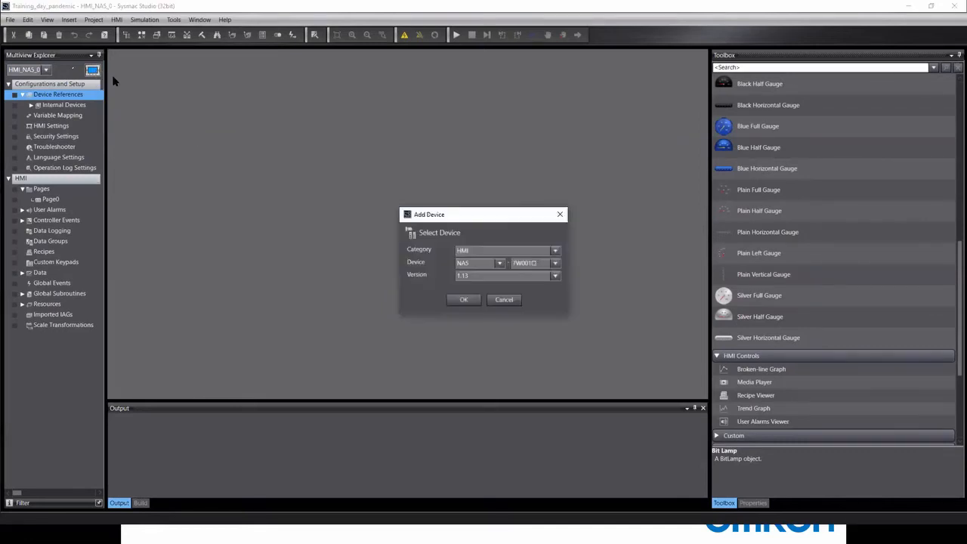
click(483, 254)
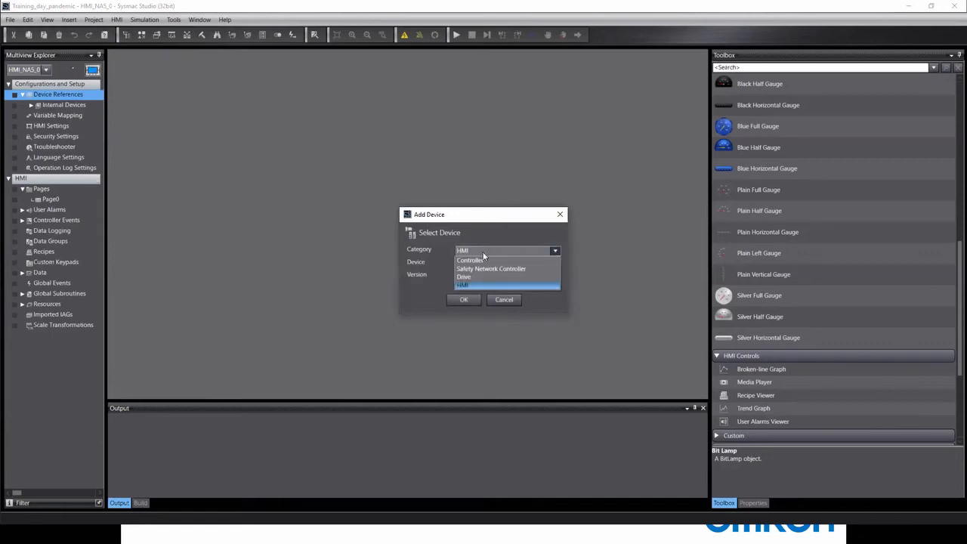
click(497, 285)
click(504, 299)
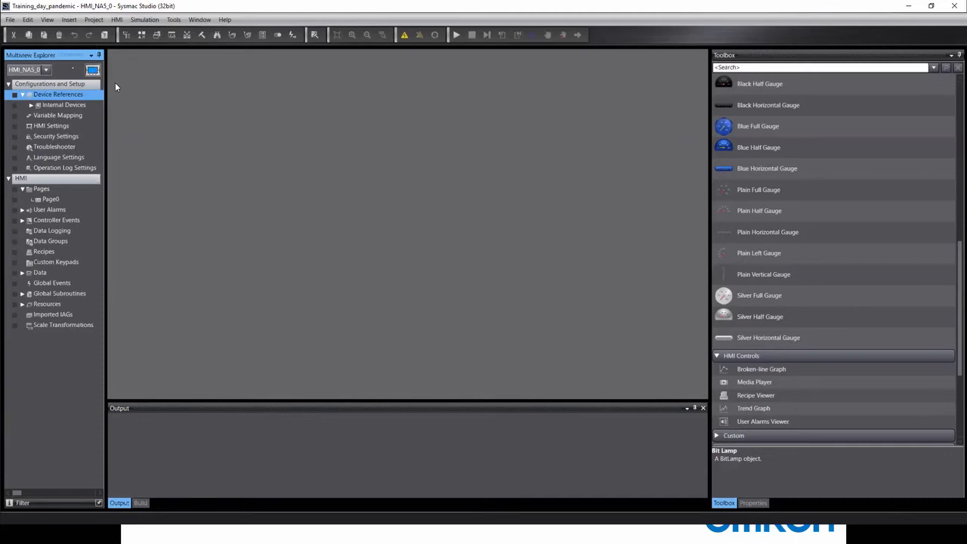
Select new_Controller_0 in the Multiview Explorer device selector.
click(93, 70)
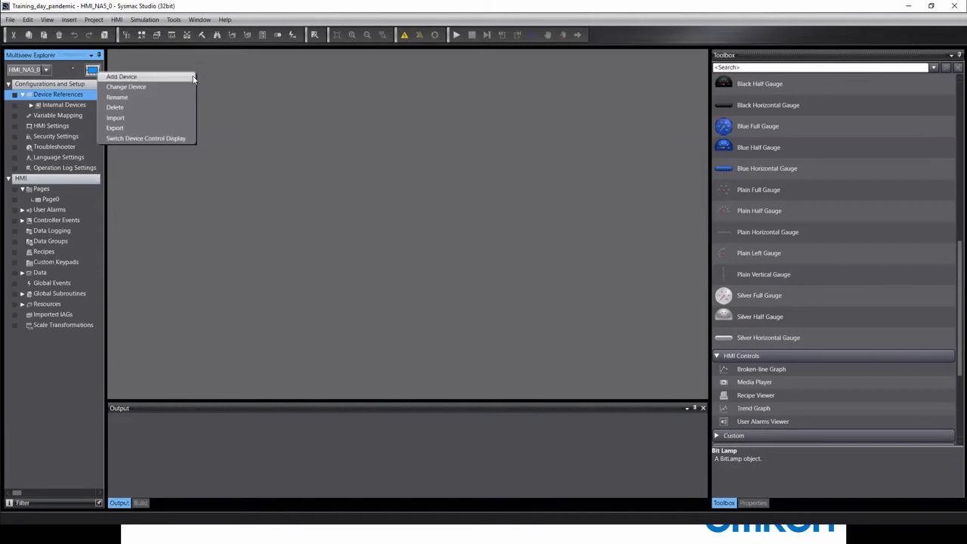
click(22, 85)
right_click(95, 72)
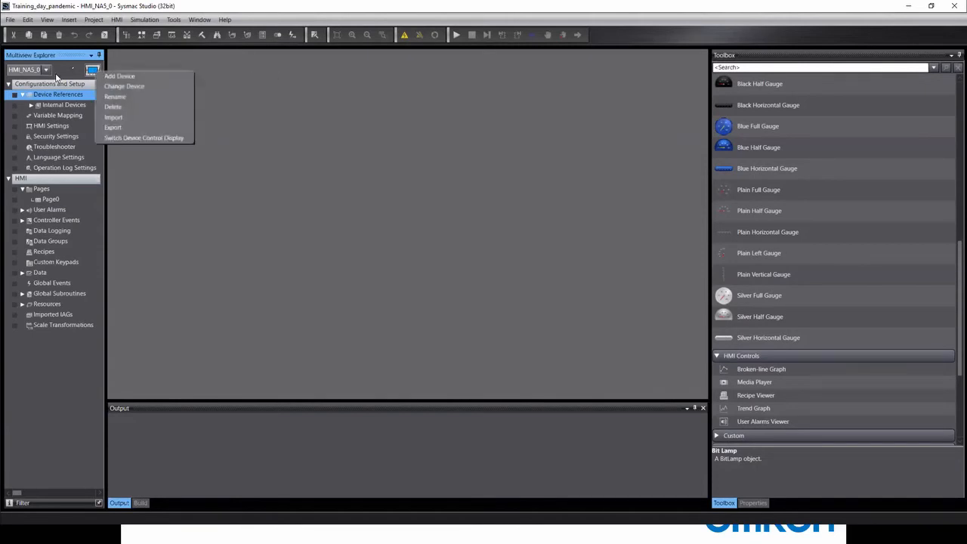
click(50, 73)
click(46, 71)
click(40, 80)
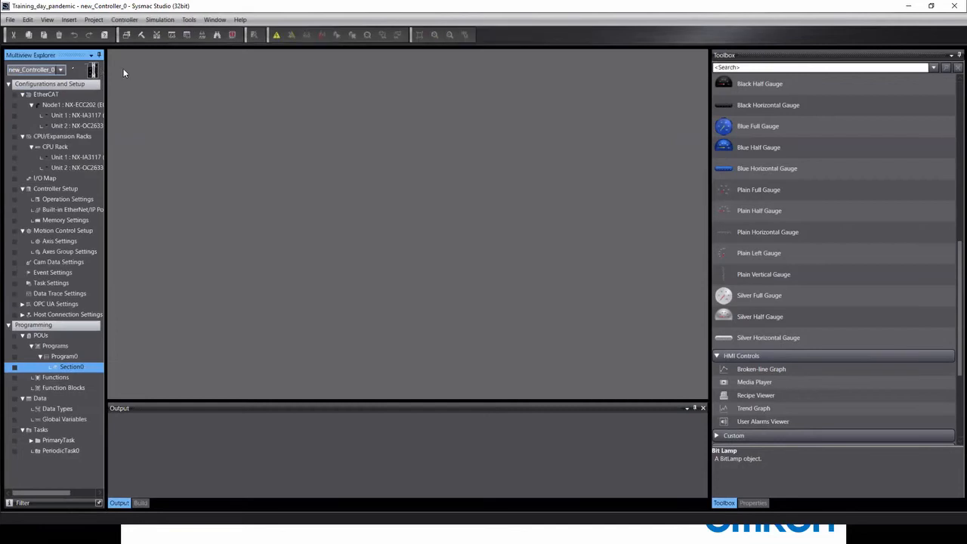
click(95, 72)
click(155, 76)
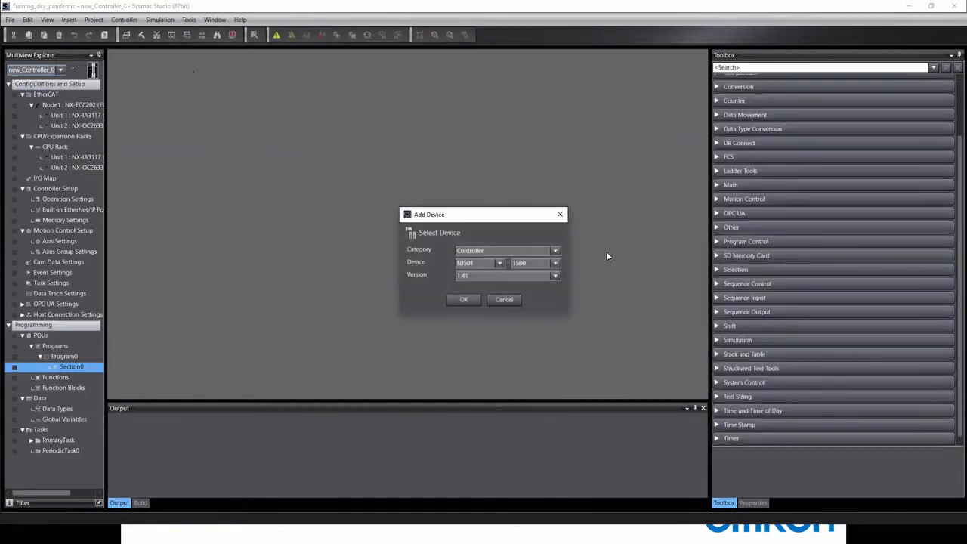
click(557, 250)
click(476, 285)
click(533, 262)
click(531, 314)
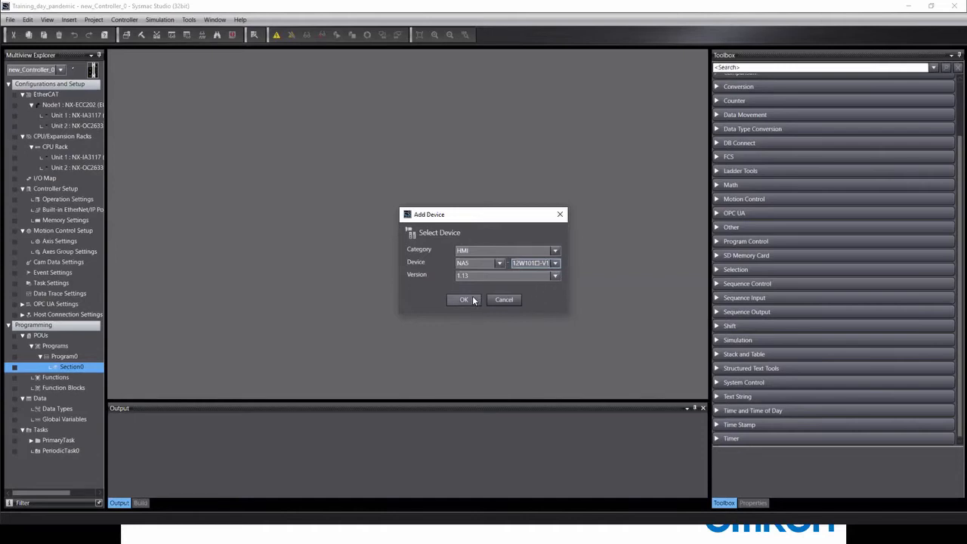
click(514, 300)
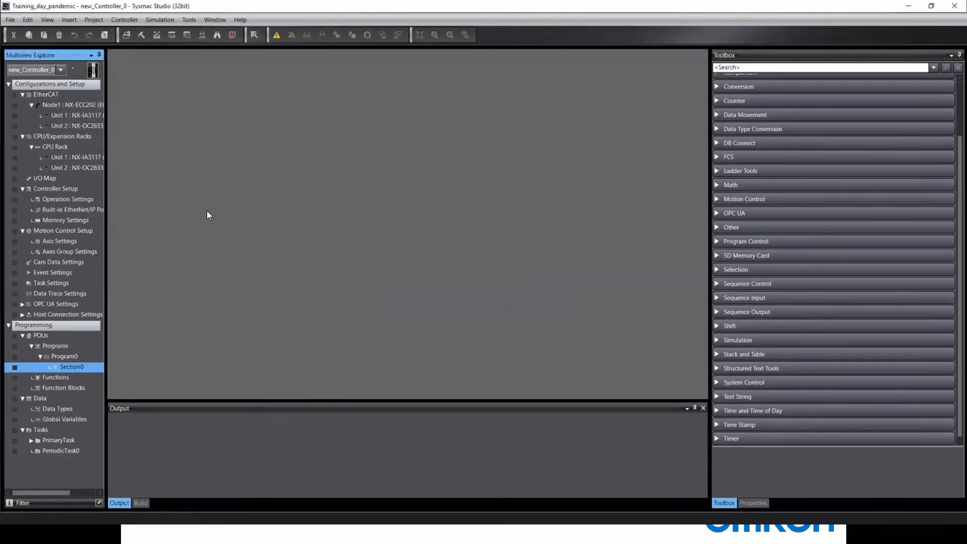
click(60, 69)
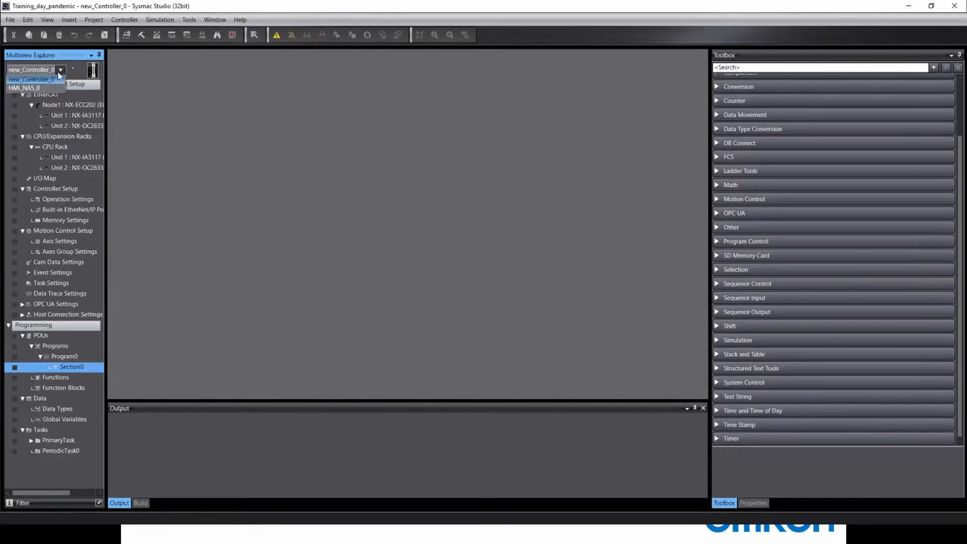
Select HMI_NA5_0 in the device selector and pick its Variable Mapping entry.
click(27, 91)
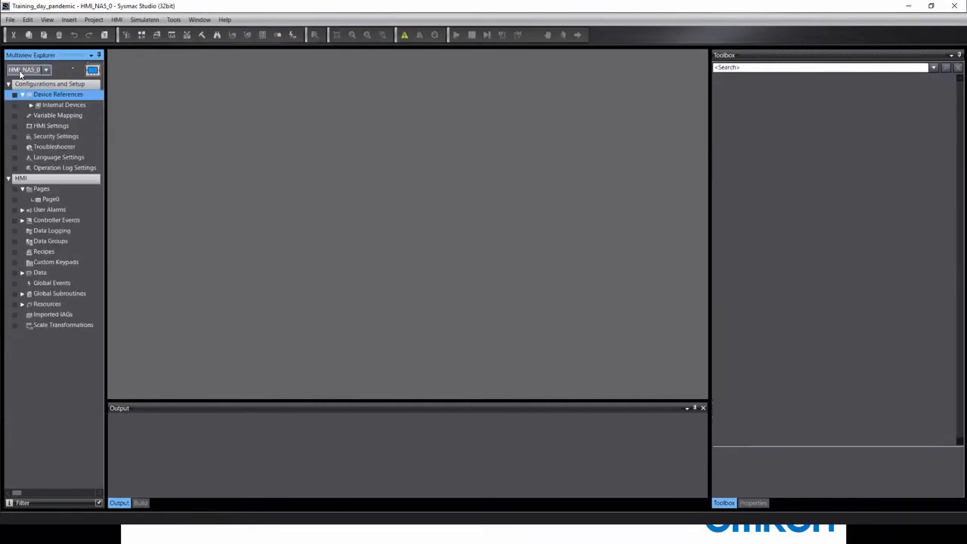
click(46, 73)
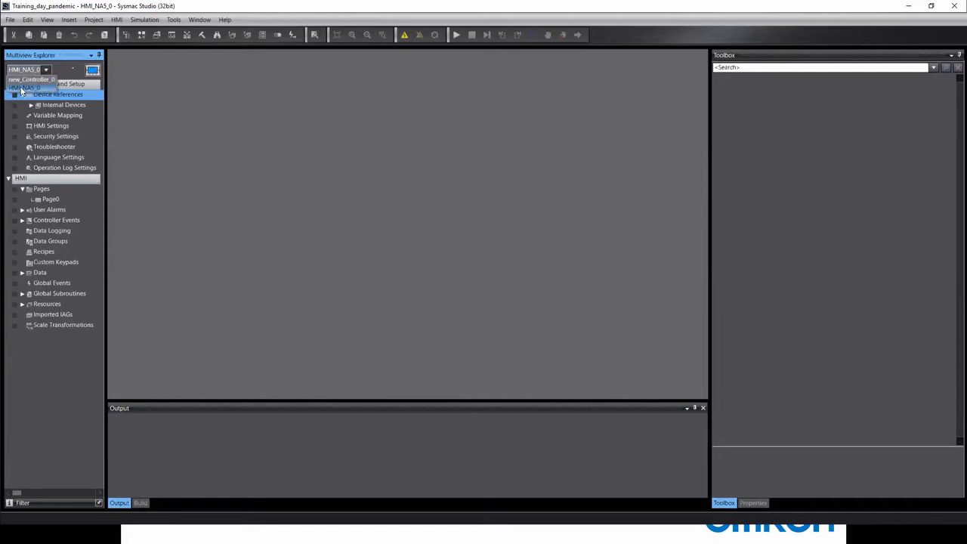
click(20, 89)
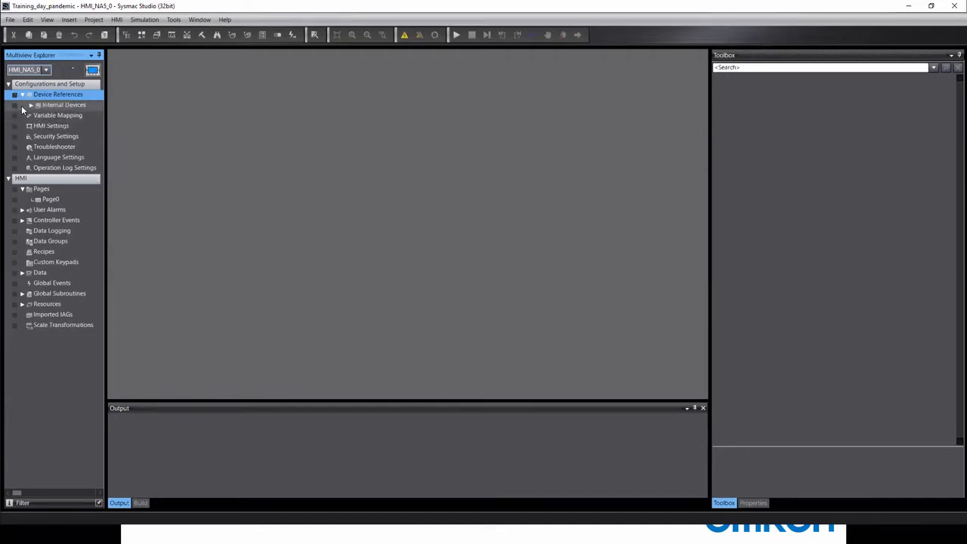
click(71, 117)
Open Variable Mapping with new_Controller_0's User Variables listed, then switch to new_Controller_0.
double_click(70, 116)
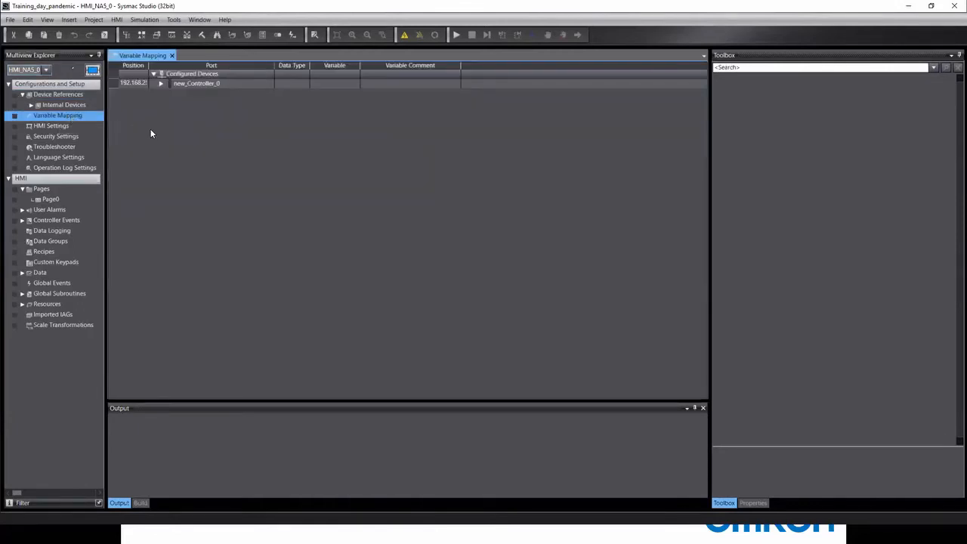
click(160, 83)
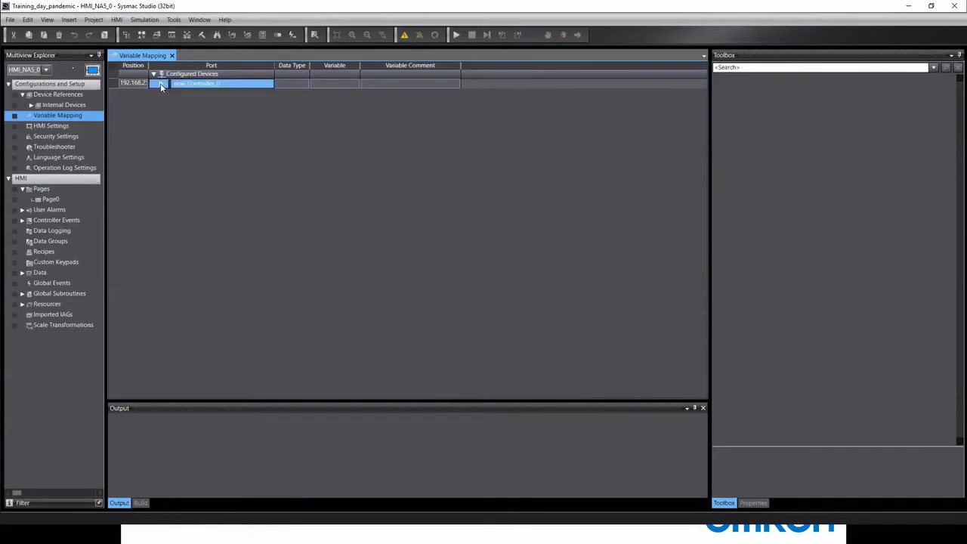
click(167, 100)
click(167, 103)
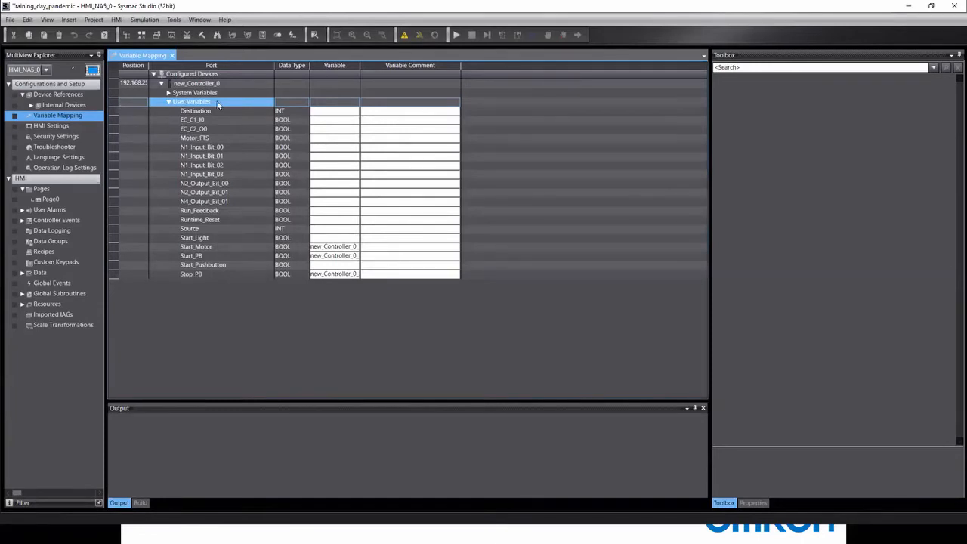
click(34, 69)
click(34, 79)
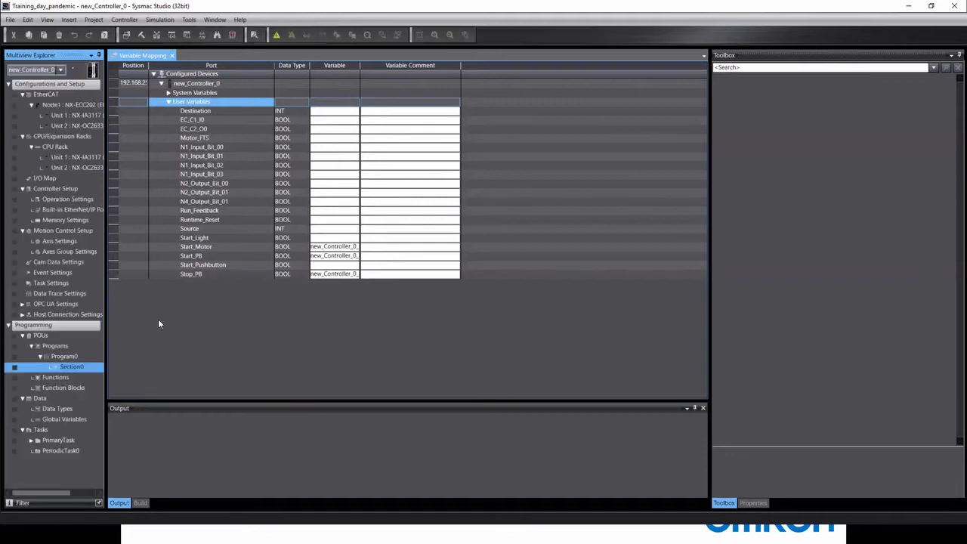
Create global BOOL variable NewVar1234 in new_Controller_0, then switch back to HMI_NA5_0.
double_click(64, 419)
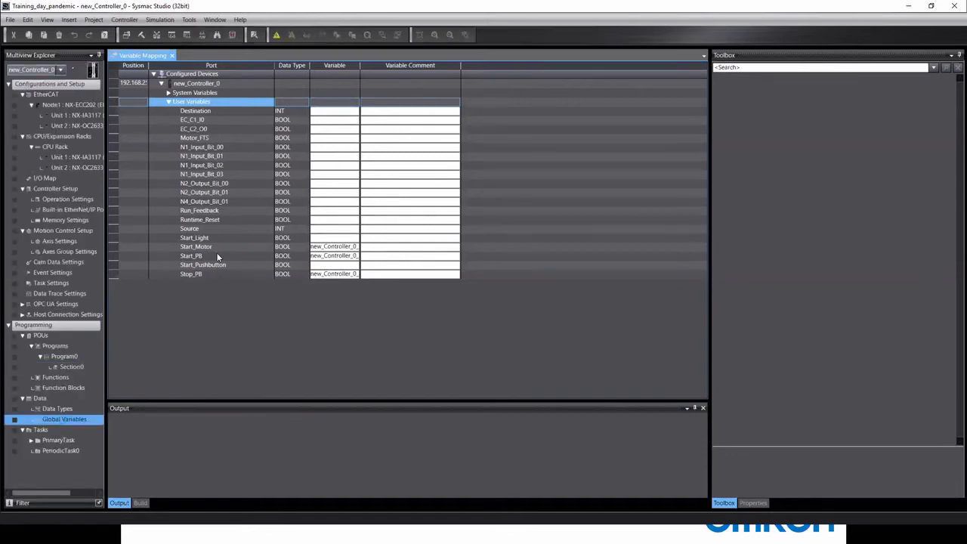
right_click(139, 285)
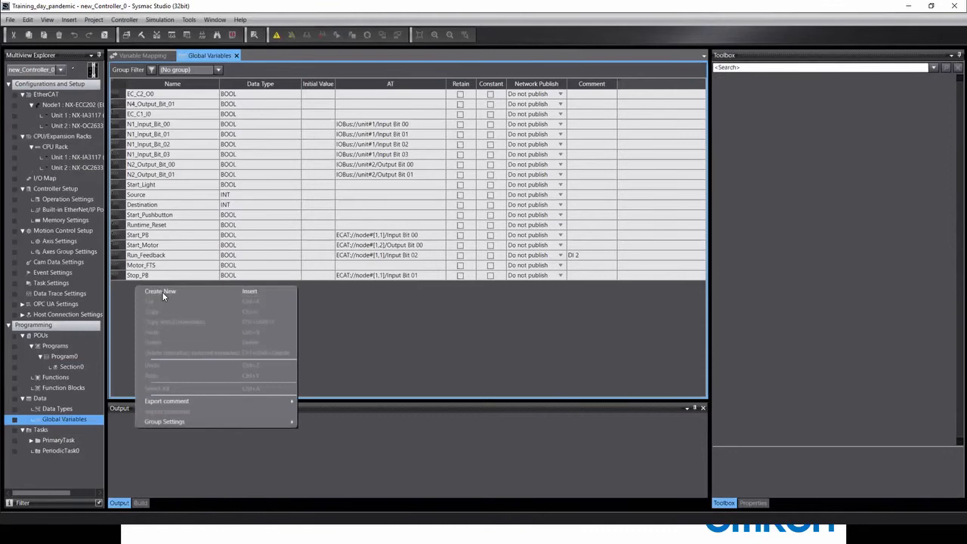
click(162, 293)
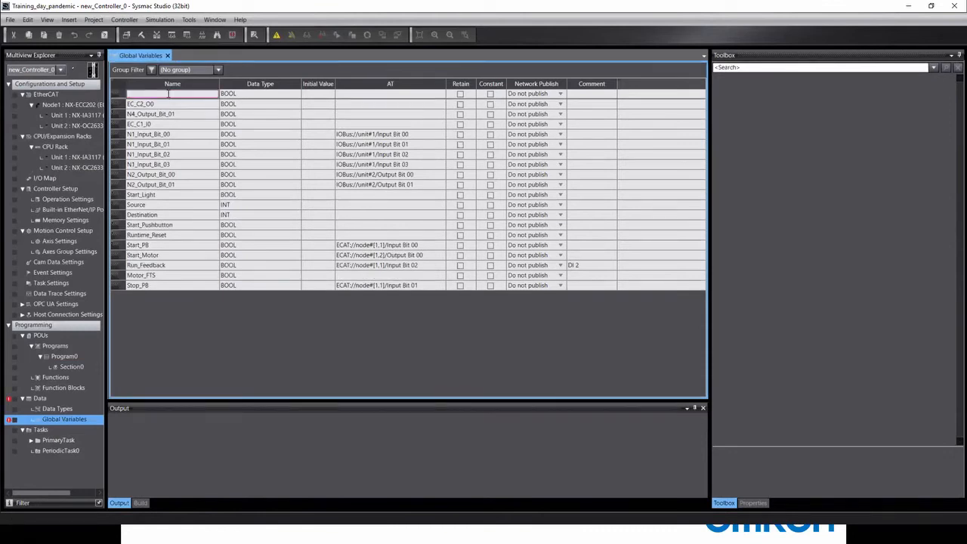
text(NewVar1234)
key(Return)
click(43, 70)
click(30, 88)
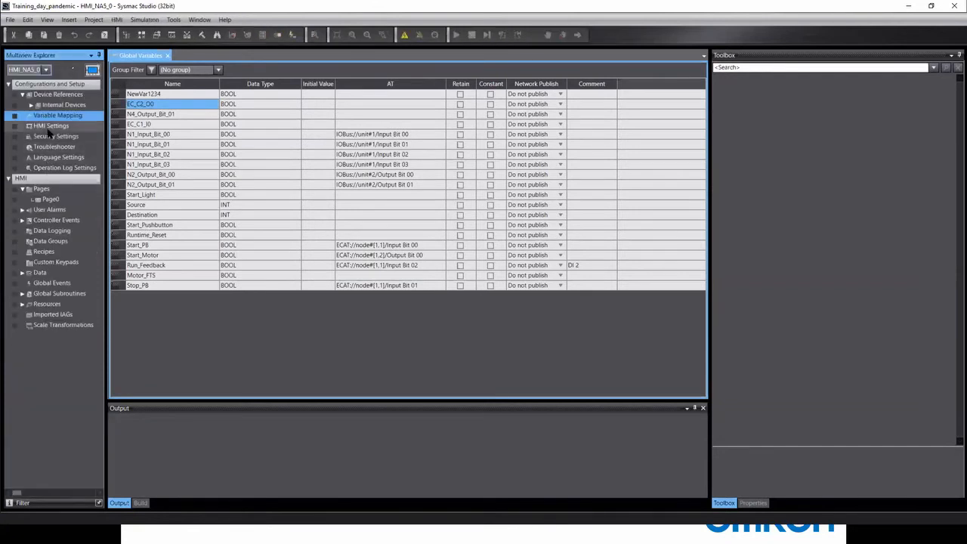
Open Variable Mapping, expand new_Controller_0 User Variables, and select NewVar1234's Variable cell.
double_click(53, 114)
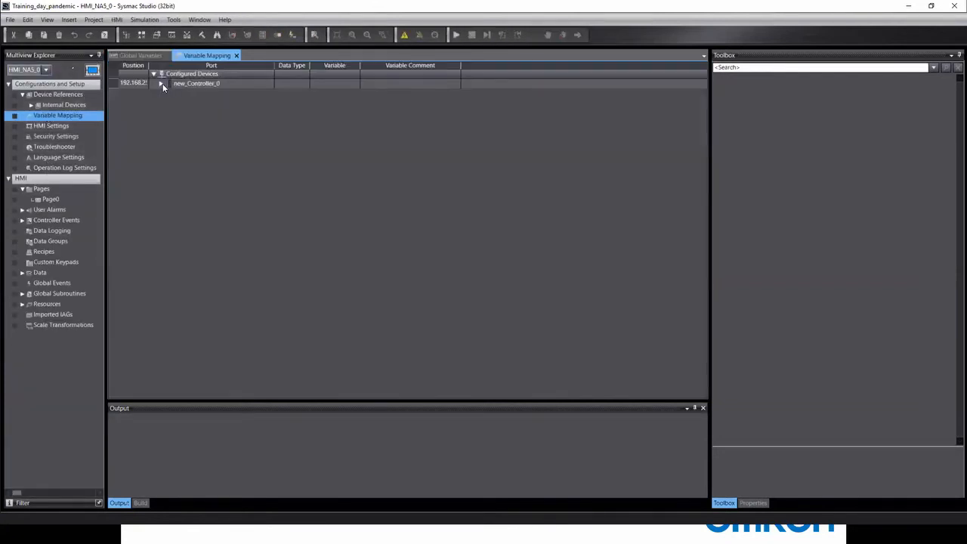
click(162, 84)
click(167, 102)
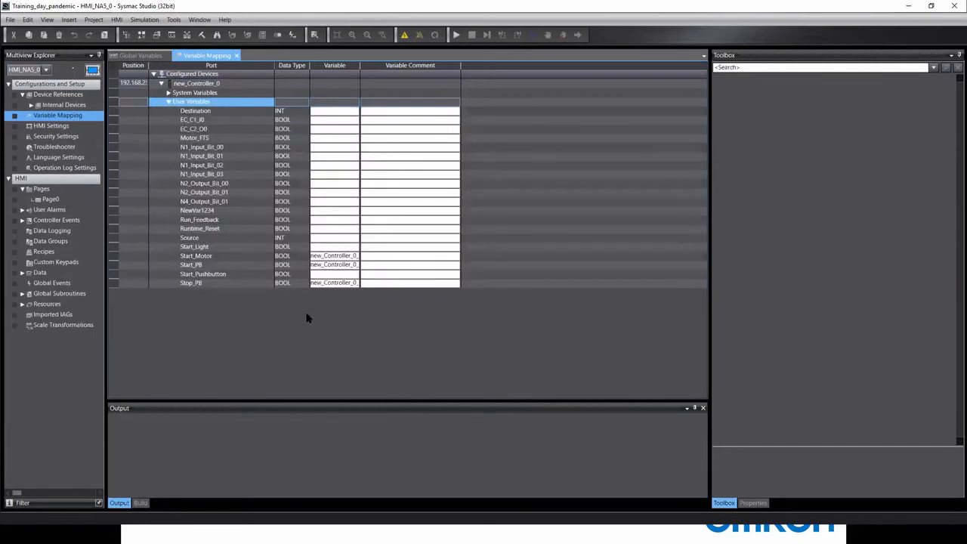
click(204, 212)
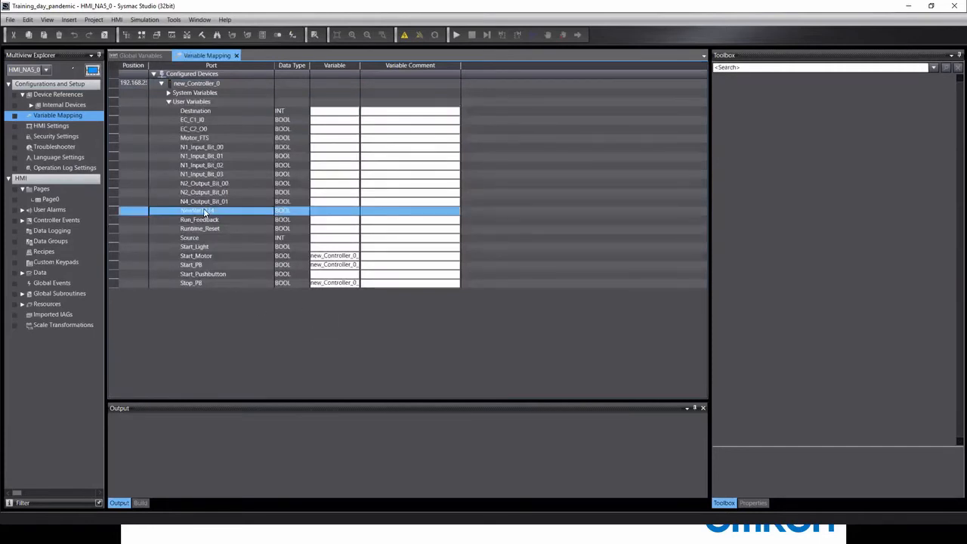
click(315, 212)
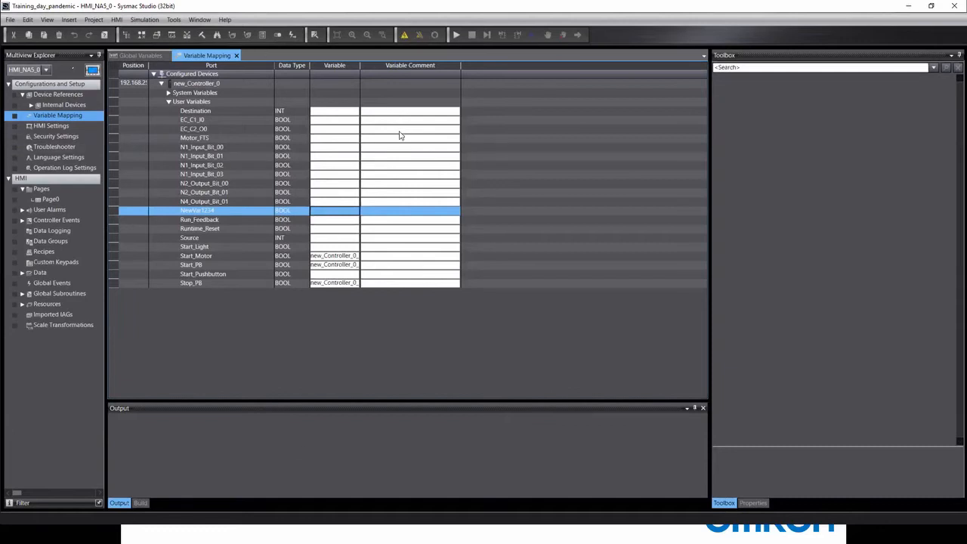
Check the EC_C2_O0, EC_C1_I0, Motor_FTS, N4_Output_Bit_01 and Start_Motor rows, then widen the Variable column.
click(342, 128)
click(331, 121)
click(330, 137)
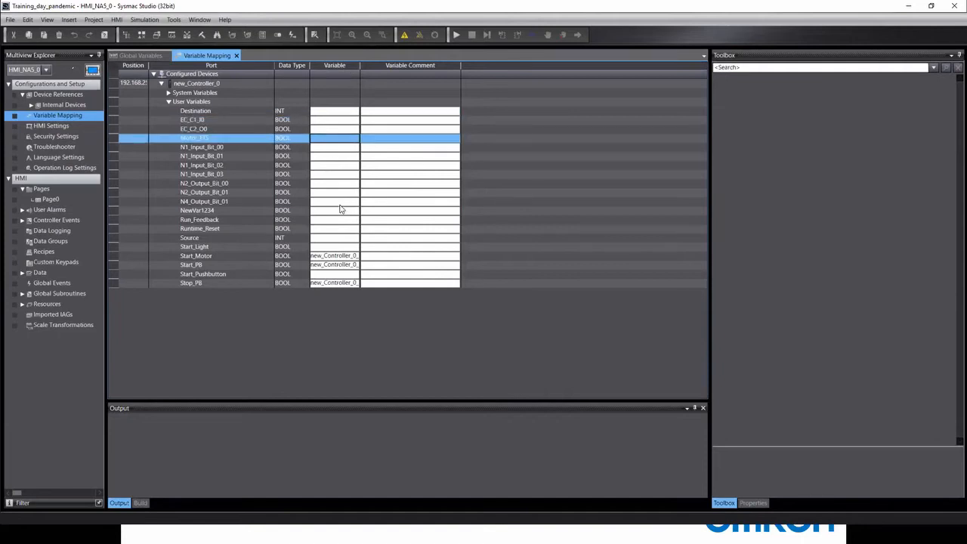
click(340, 202)
click(348, 257)
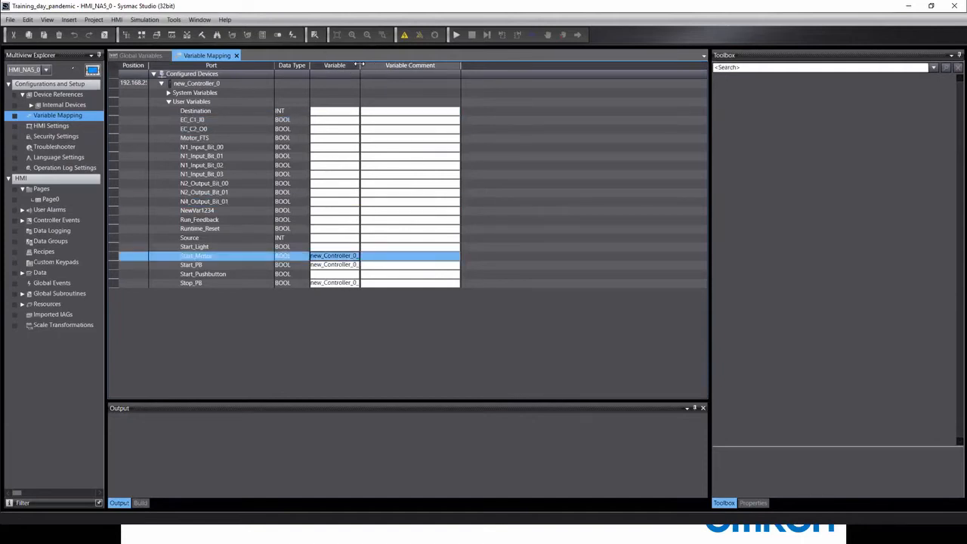
drag(360, 65, 492, 65)
drag(558, 62, 558, 63)
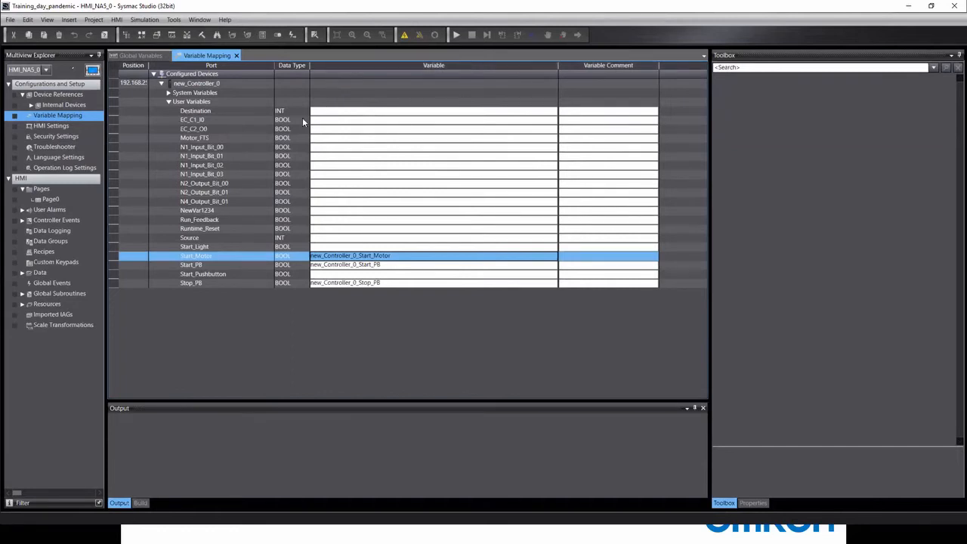
right_click(215, 110)
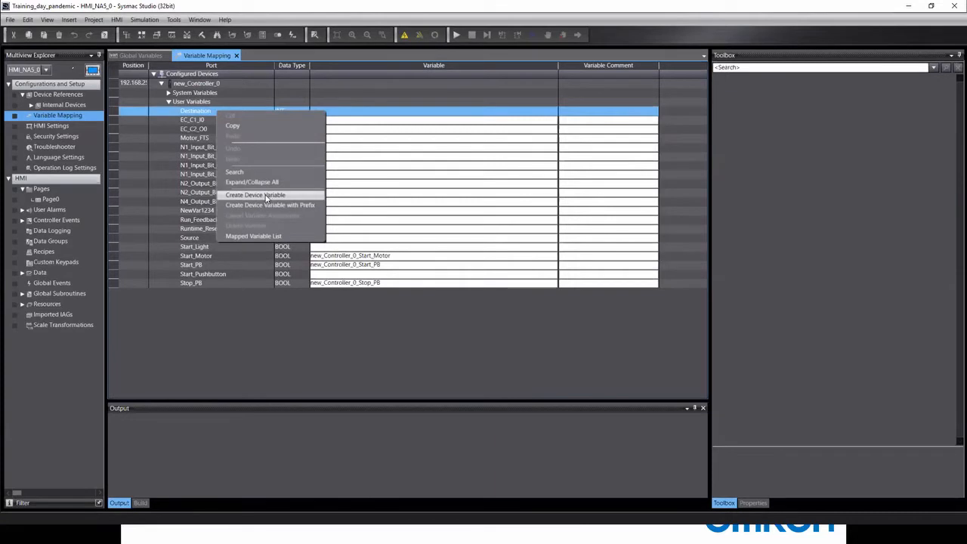
Map Destination to new device variable new_Controller_0_Destination.
click(266, 195)
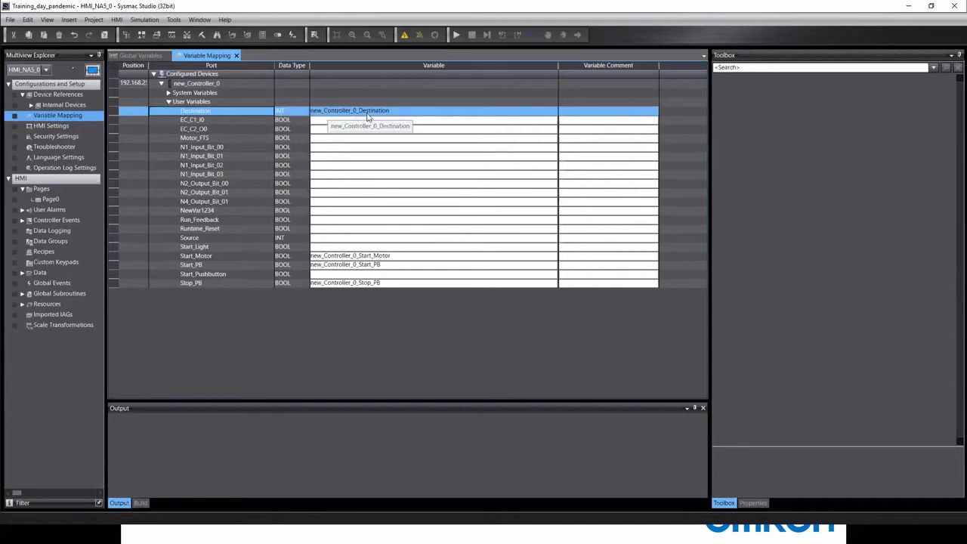
click(400, 121)
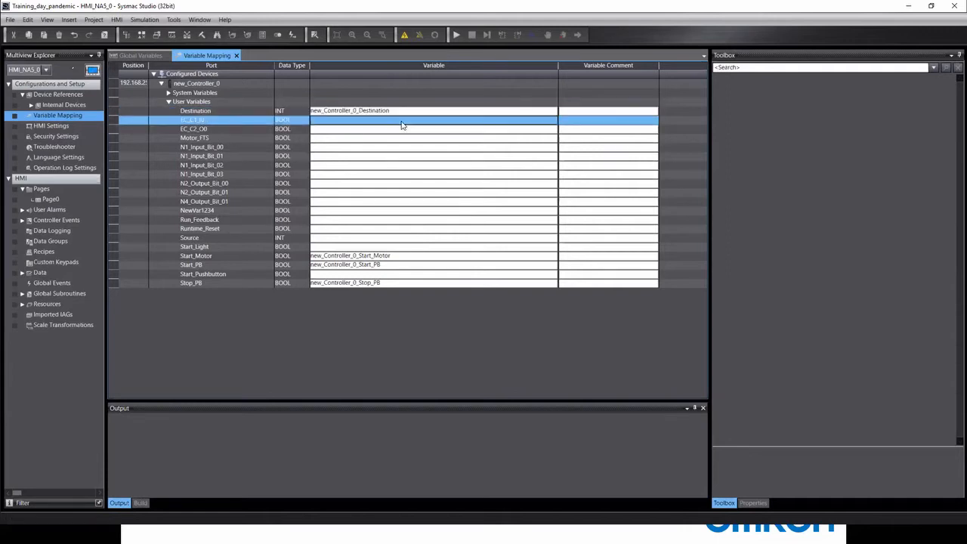
right_click(198, 122)
Create EC_C1_I0's device variable with prefix Pumphouse1, giving Pumphouse1EC_C1_I0.
click(257, 216)
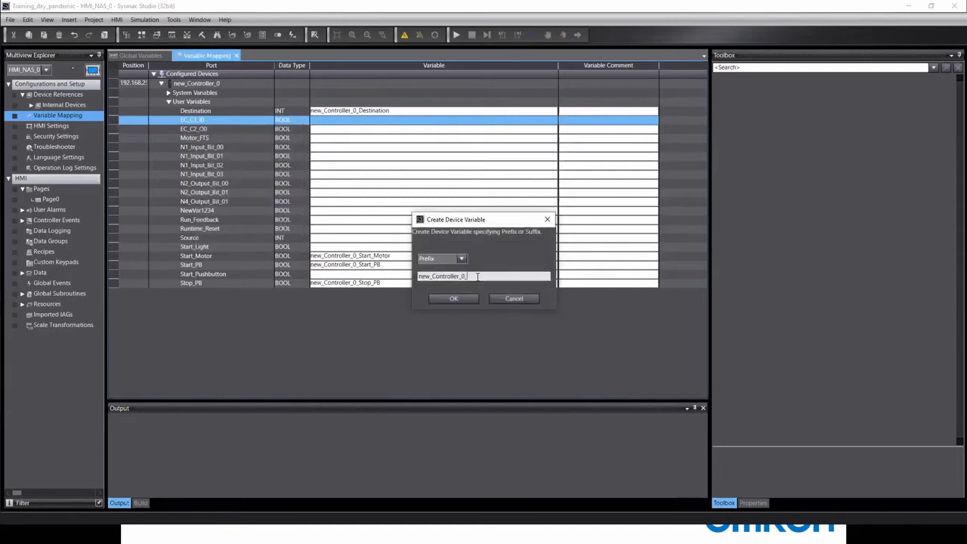
drag(471, 280, 377, 281)
text(PUmphouse1)
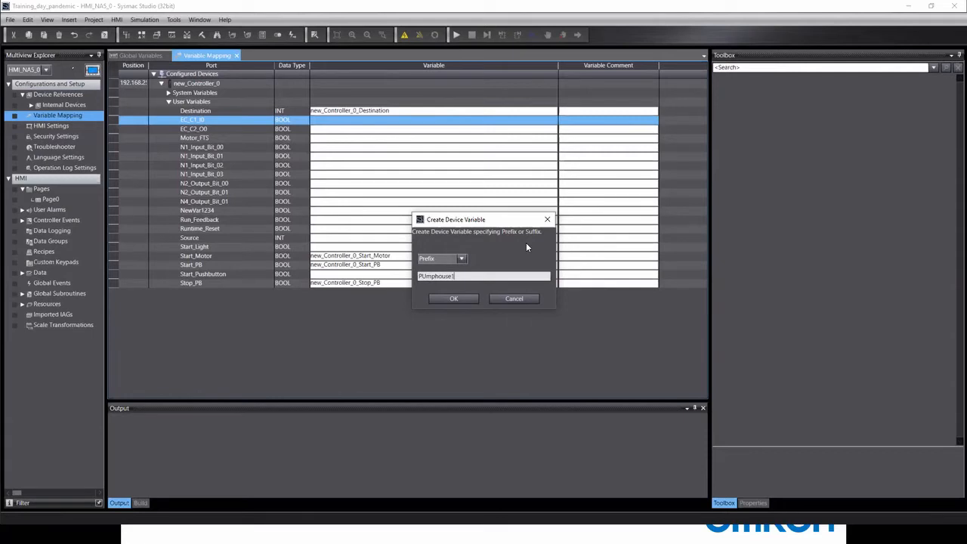
click(426, 278)
key(BackSpace)
text(u)
click(454, 299)
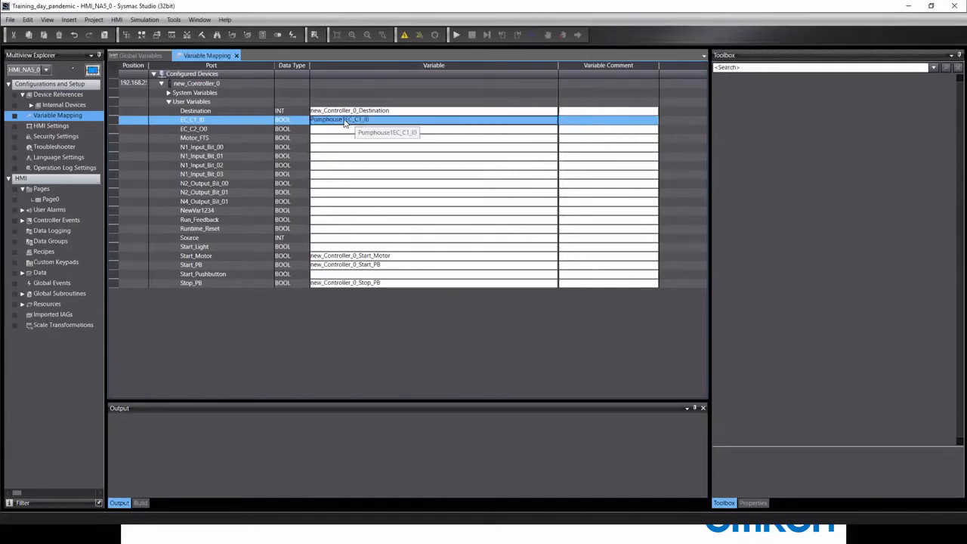
click(184, 166)
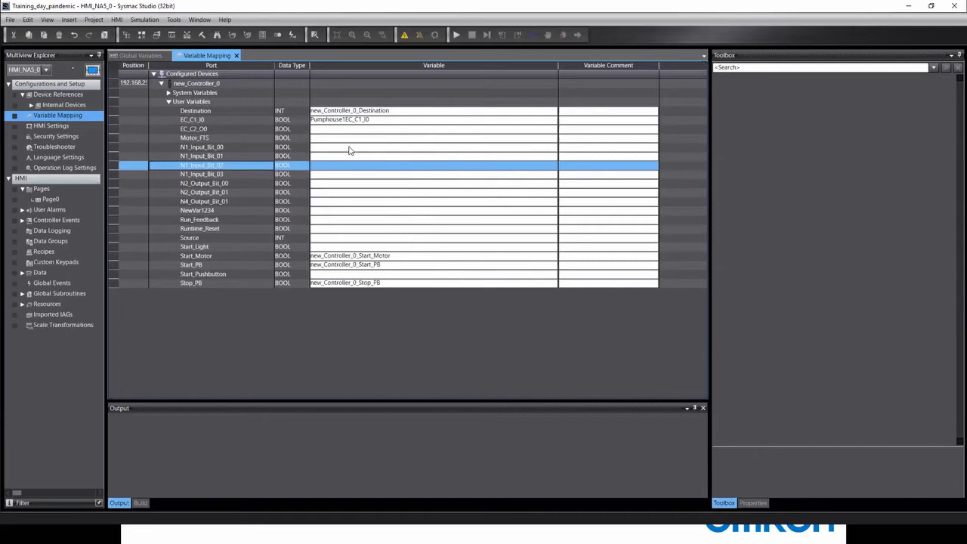
Clear the Start_Motor, Stop_PB and Start_PB variable mappings.
click(350, 148)
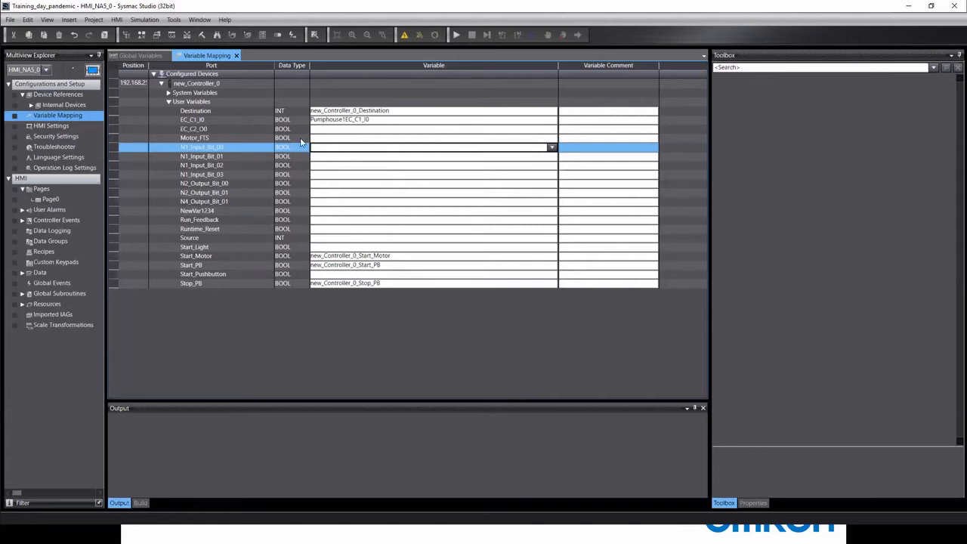
click(189, 103)
right_click(188, 102)
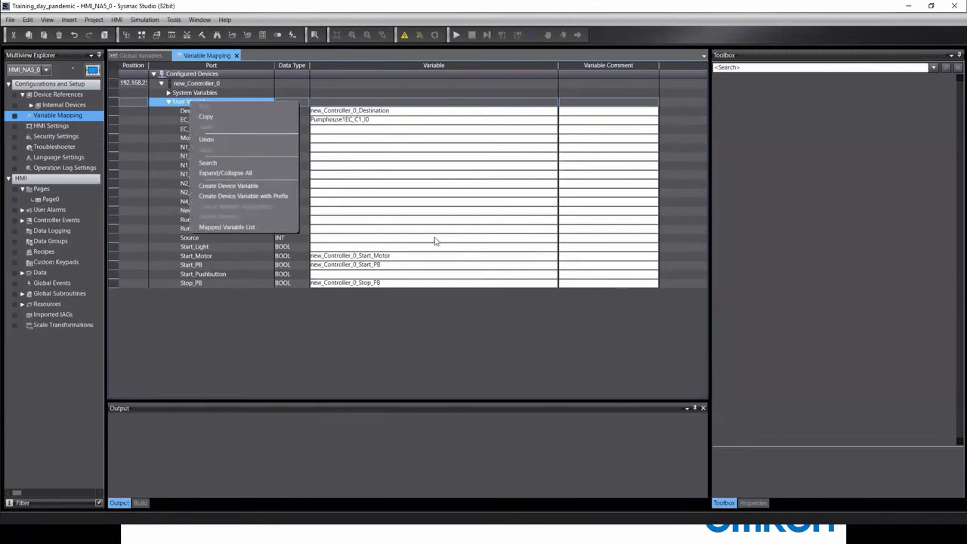
click(390, 272)
click(354, 257)
click(353, 257)
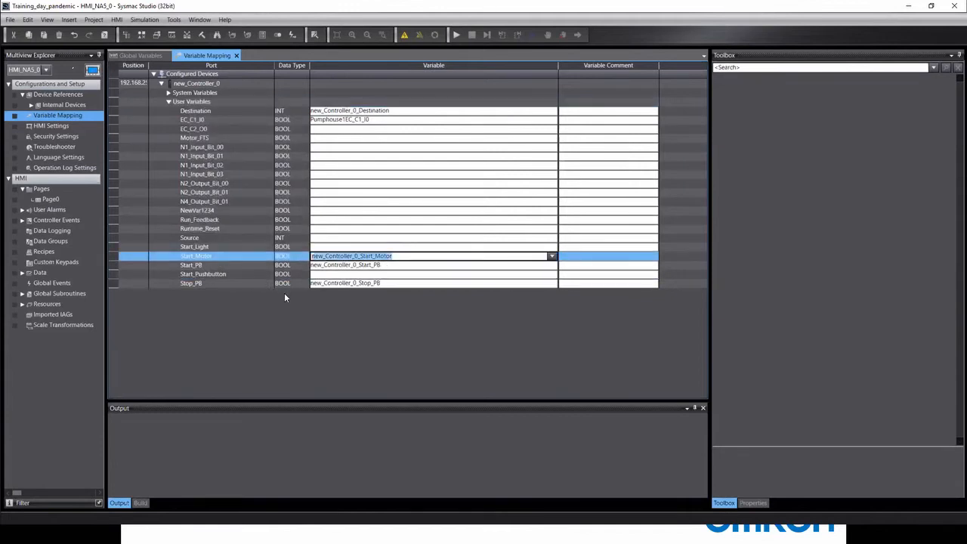
key(Delete)
click(320, 268)
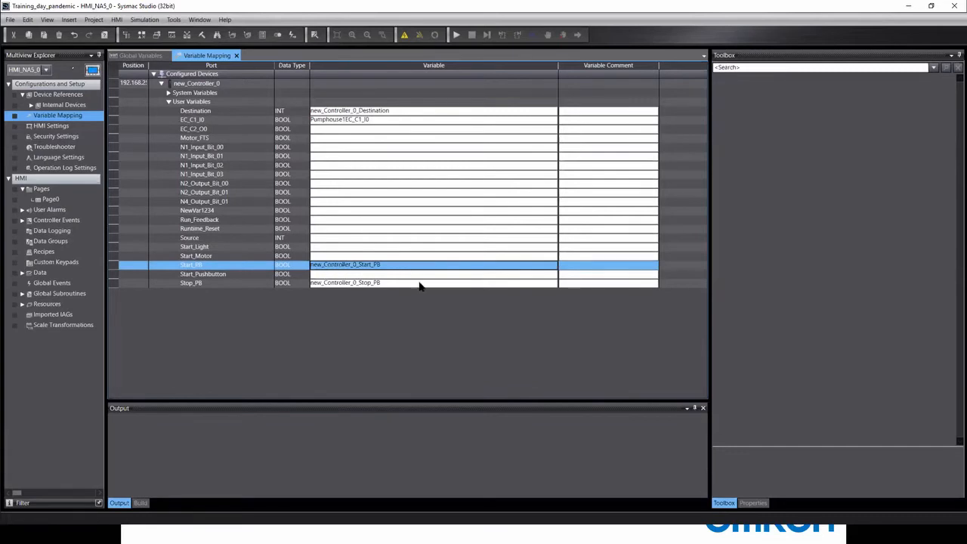
click(375, 282)
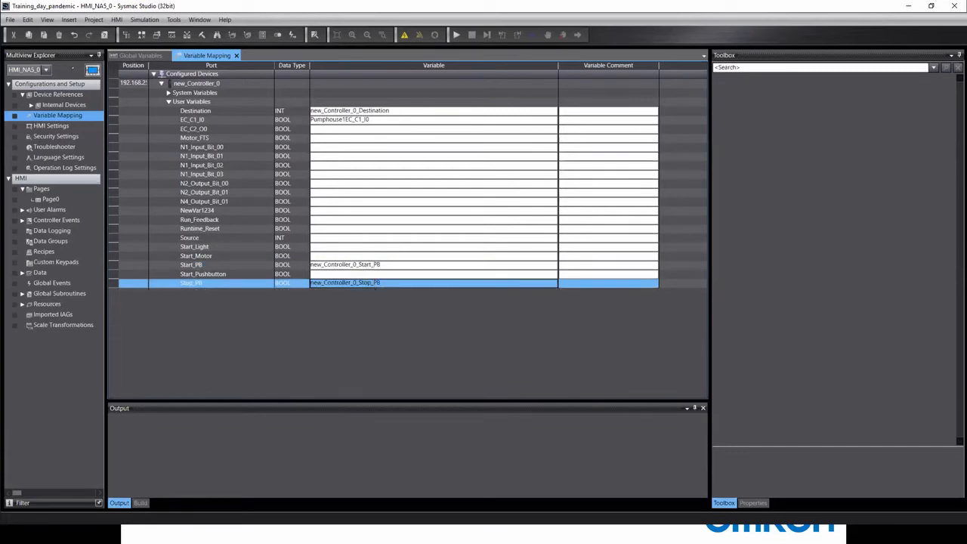
click(391, 284)
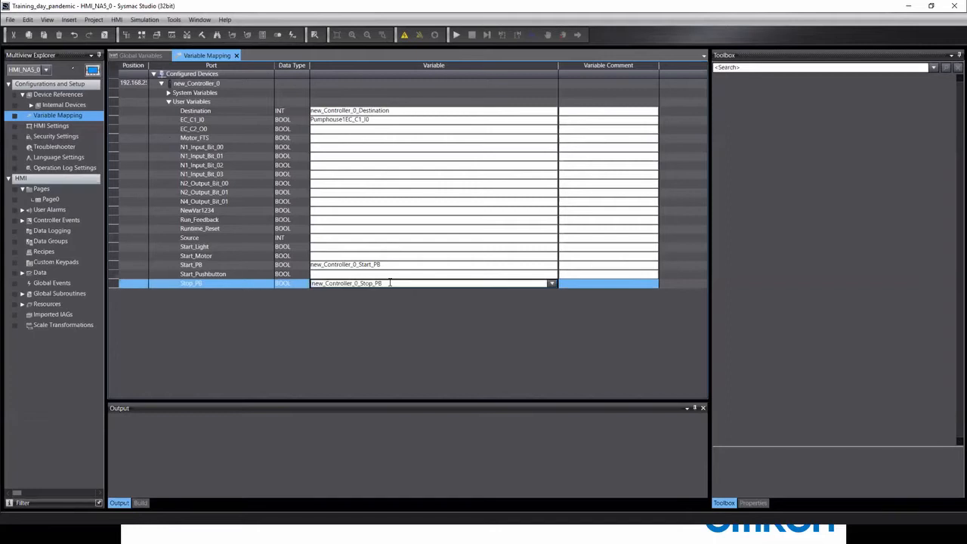
key(Delete)
click(389, 268)
click(389, 267)
key(Delete)
Clear the EC_C1_I0 and Destination variable mappings.
click(369, 119)
click(368, 119)
key(Delete)
click(388, 112)
click(388, 112)
key(Delete)
click(446, 183)
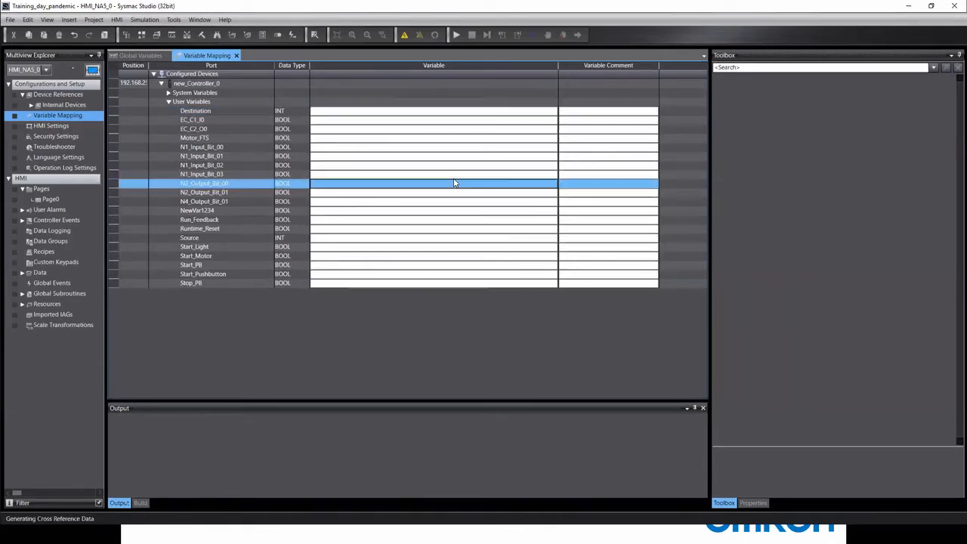
click(186, 102)
right_click(186, 103)
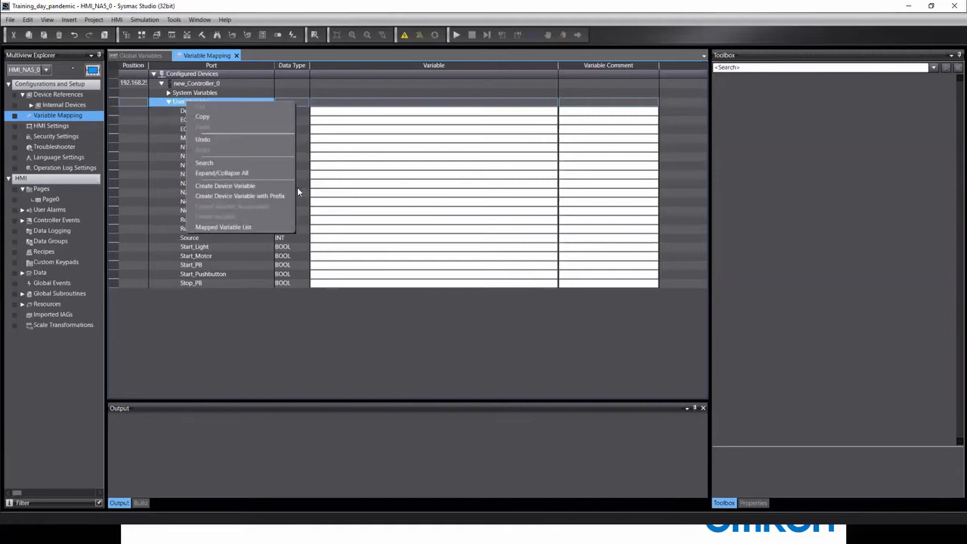
Create device variables for all user variables with Prefix/Suffix set to None.
click(261, 199)
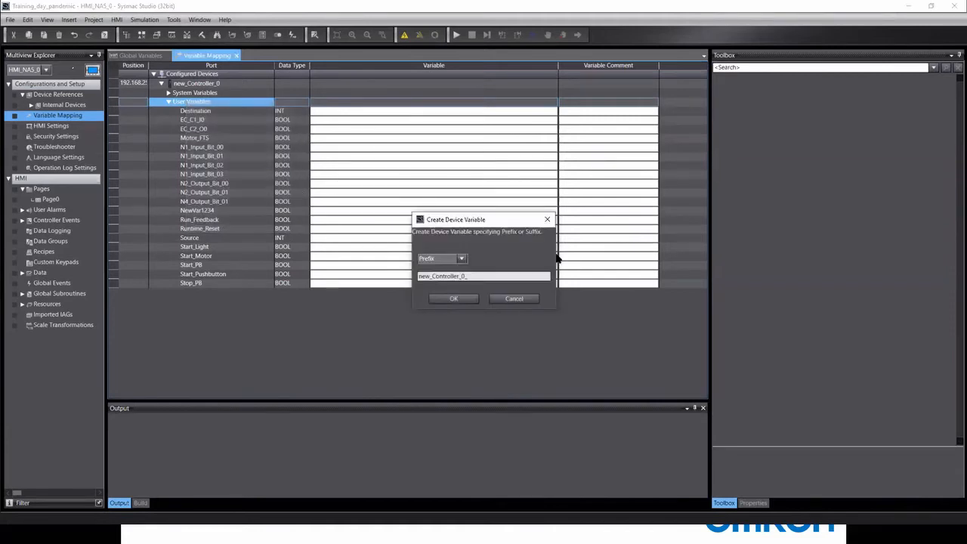
double_click(475, 275)
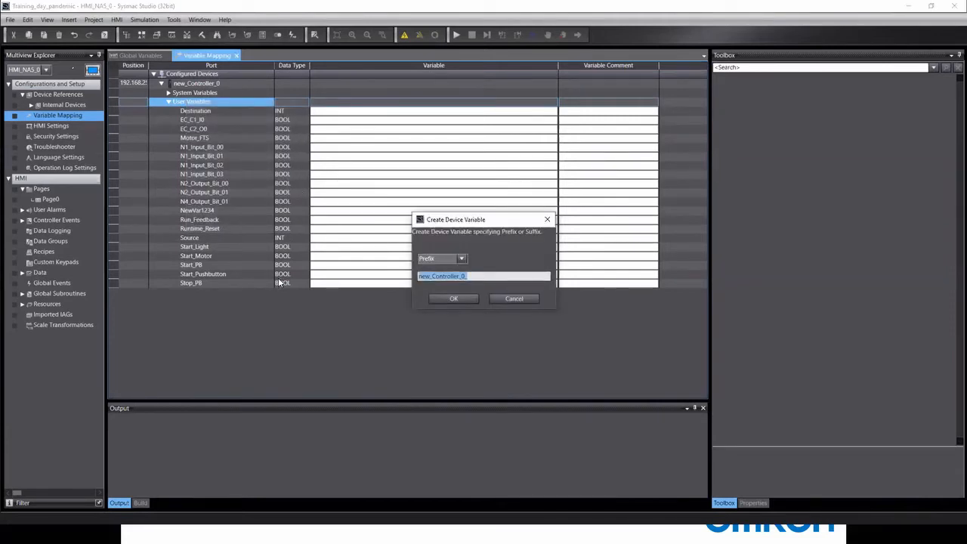
key(BackSpace)
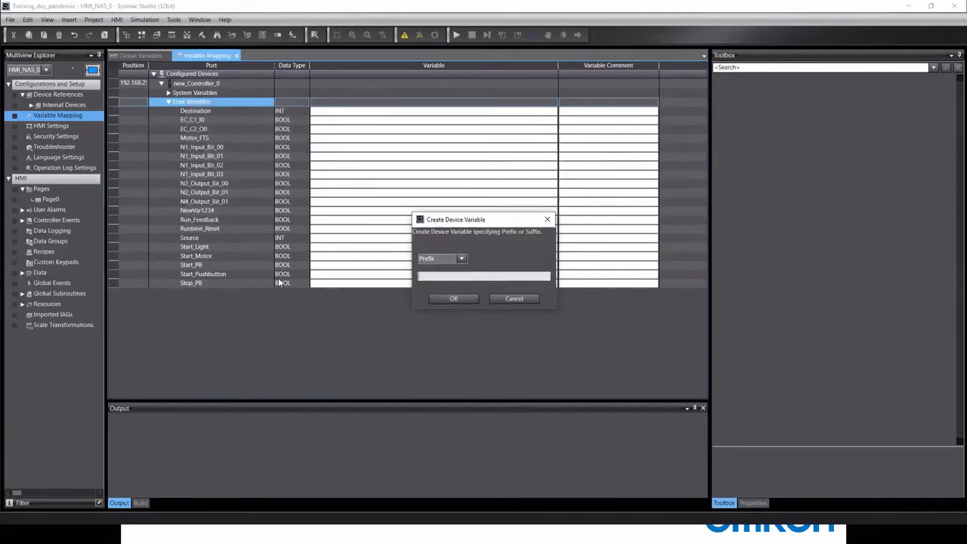
click(462, 258)
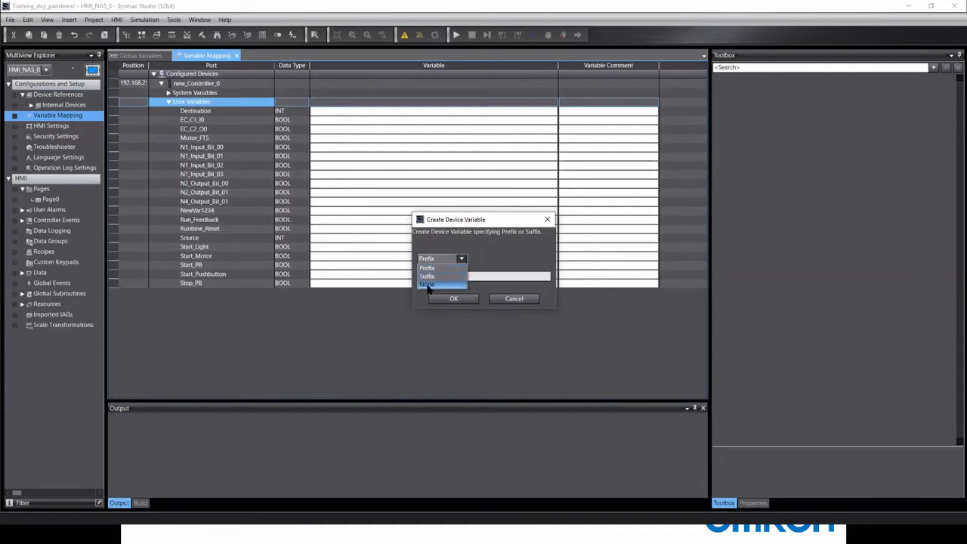
click(428, 285)
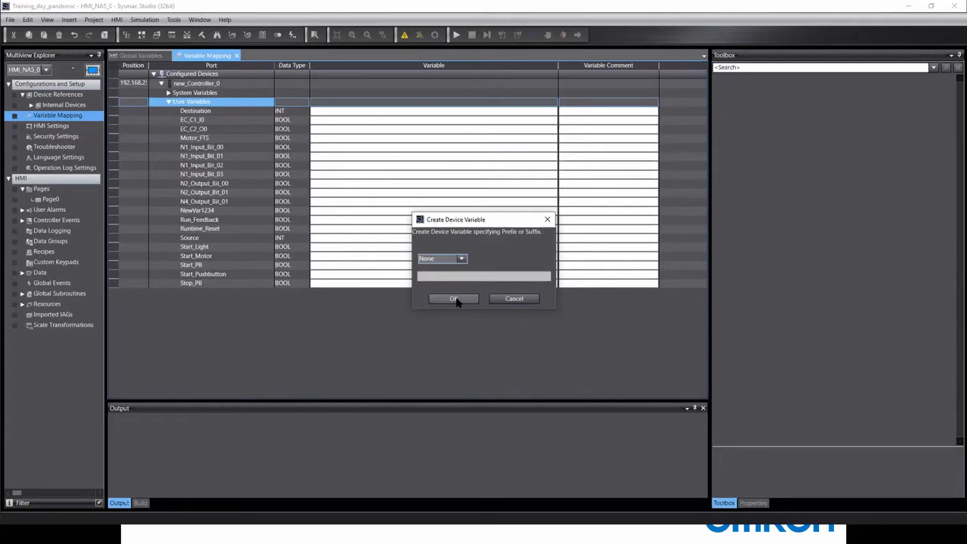
click(453, 299)
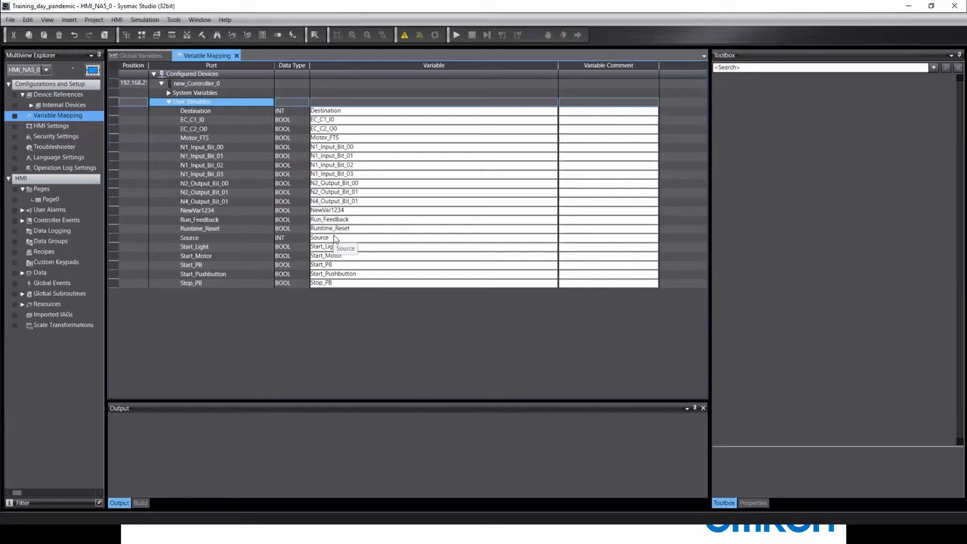
Switch the Multiview Explorer to new_Controller_0.
click(47, 70)
click(47, 70)
click(34, 81)
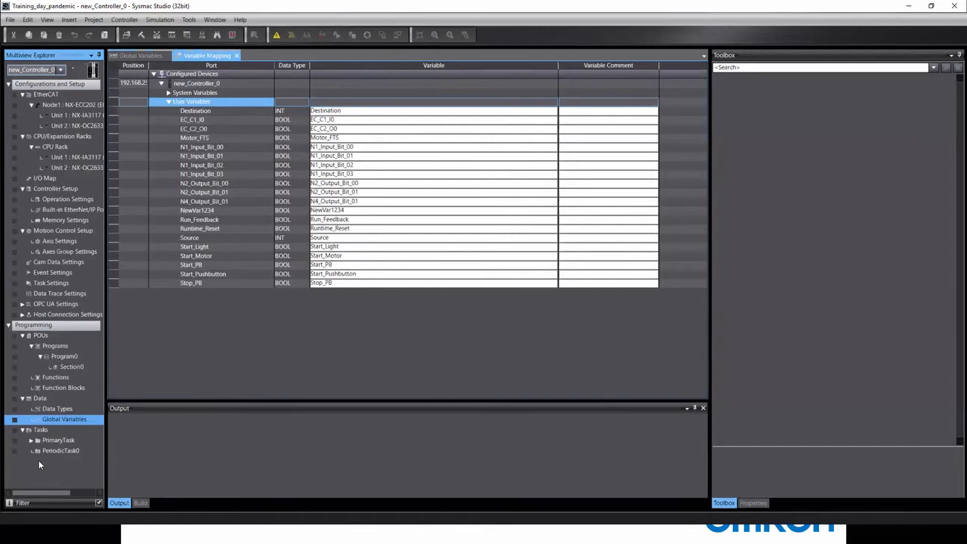
Add a new BOOL global variable named waeaewewa to the controller's Global Variables.
double_click(57, 419)
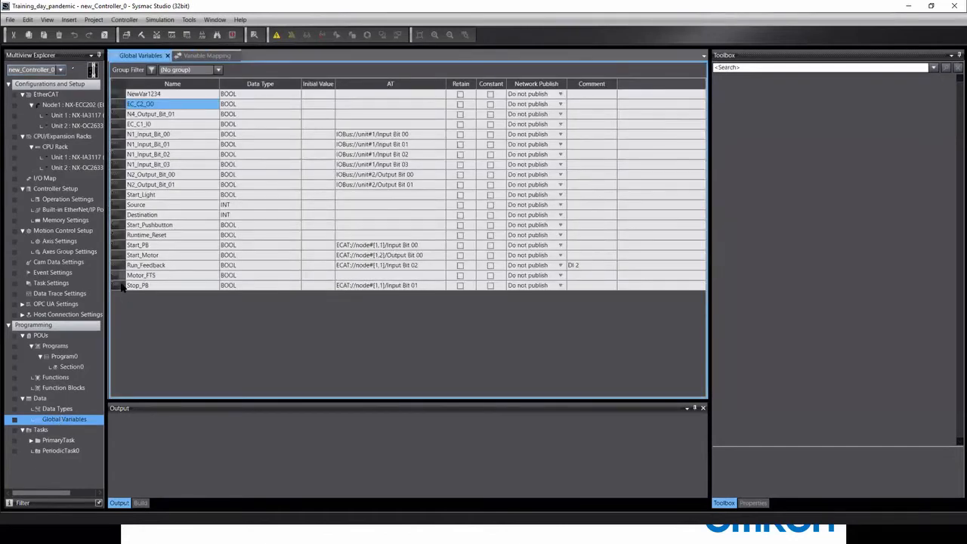
right_click(122, 285)
click(149, 292)
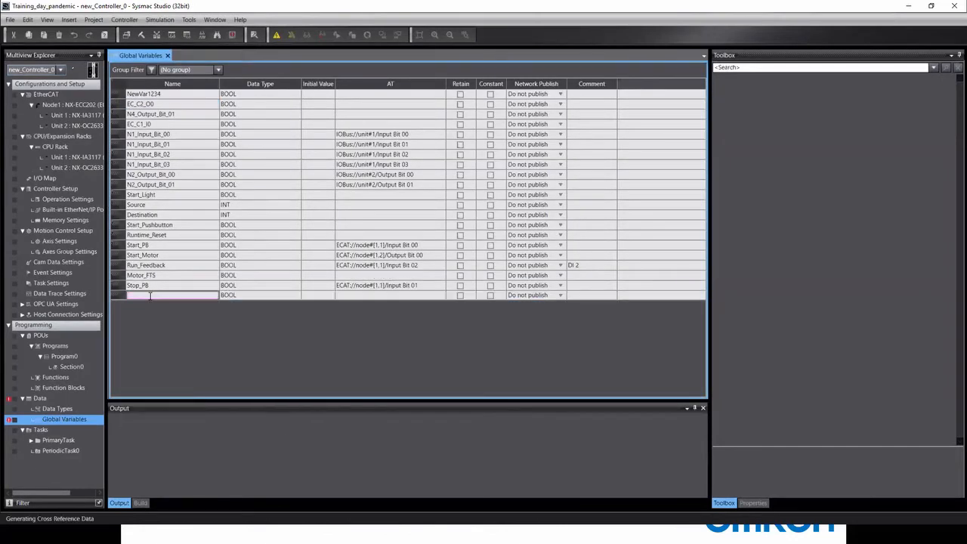
text(waeaewewa)
key(Return)
Switch the project tree to HMI_NA5_0 and reopen its Variable Mapping at new_Controller_0.
click(57, 70)
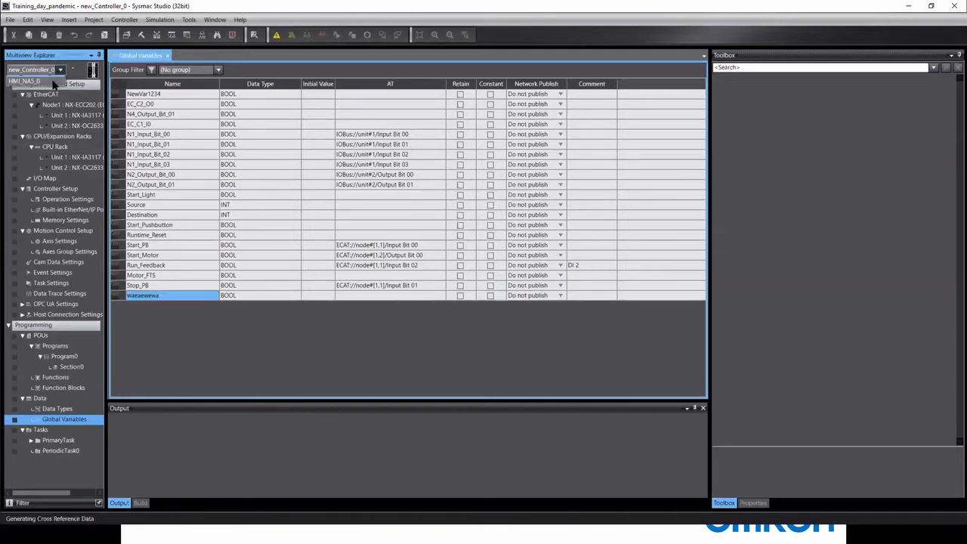
click(45, 81)
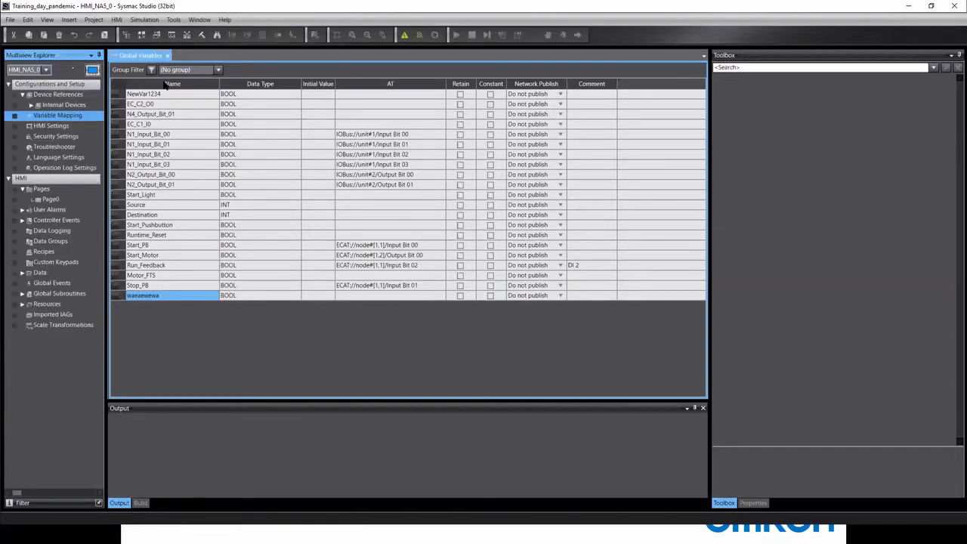
click(270, 388)
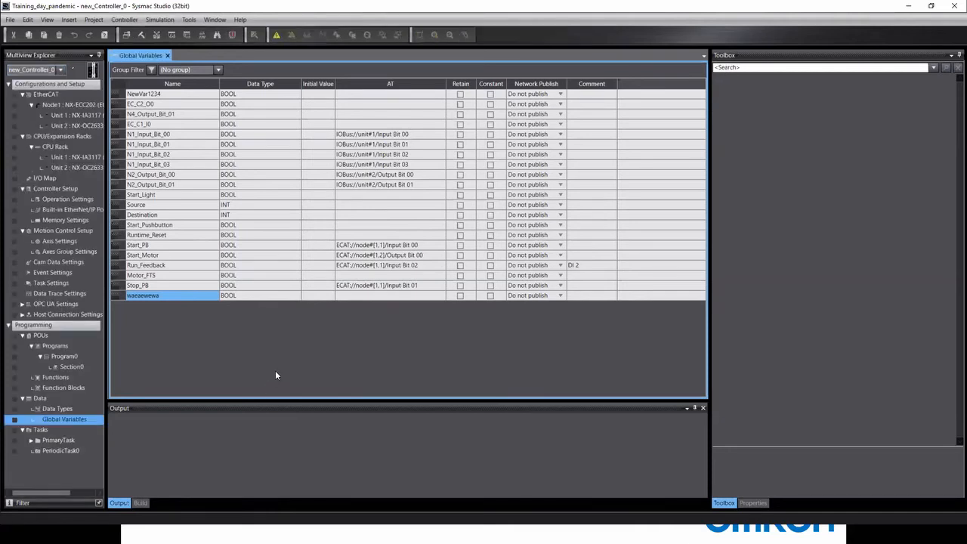
click(39, 70)
click(45, 80)
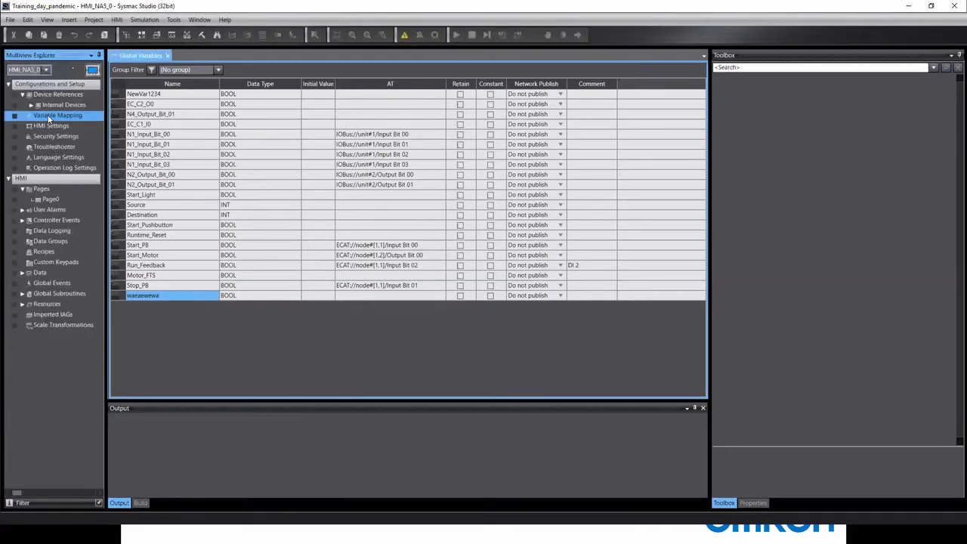
double_click(48, 117)
click(156, 81)
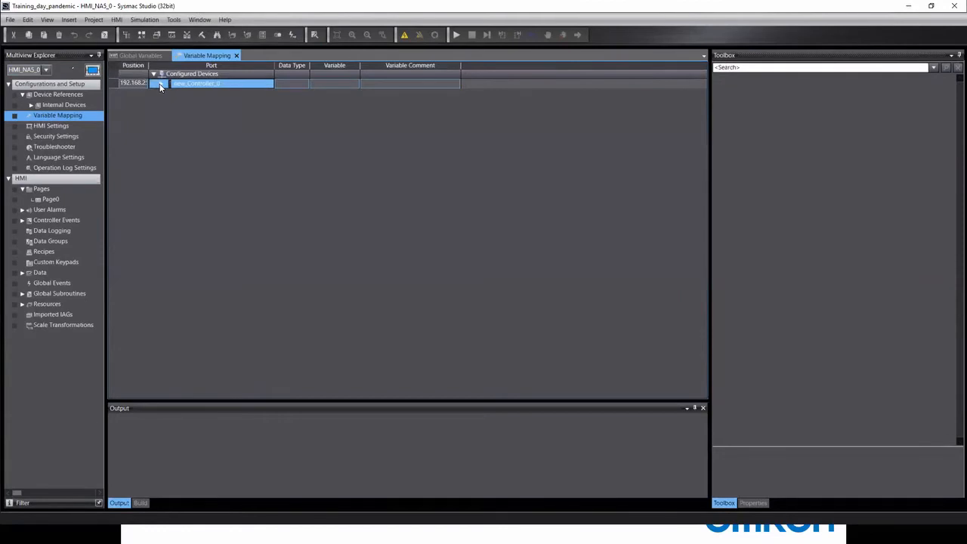
Check waeaewewa sits unmapped under new_Controller_0 User Variables, then widen Position to show 192.168.250.1.
click(167, 101)
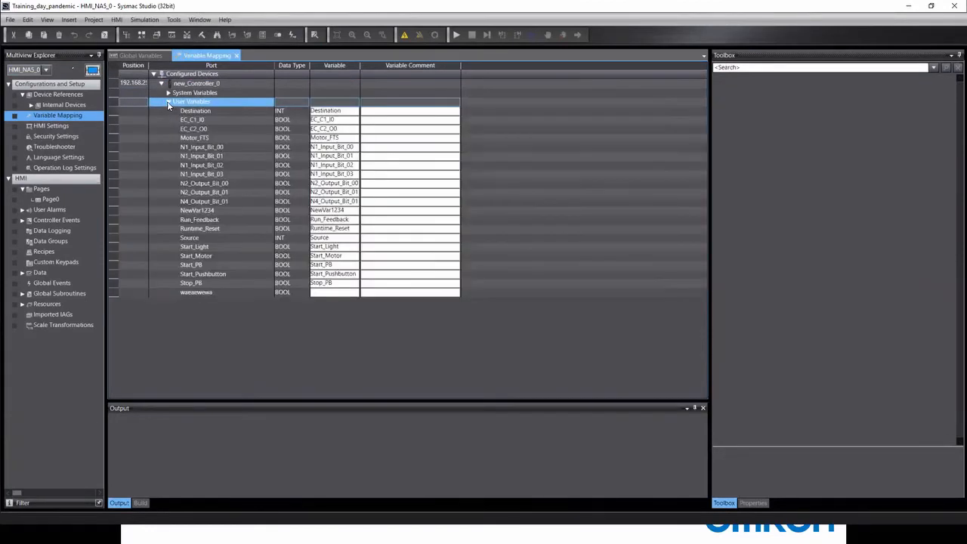
click(158, 296)
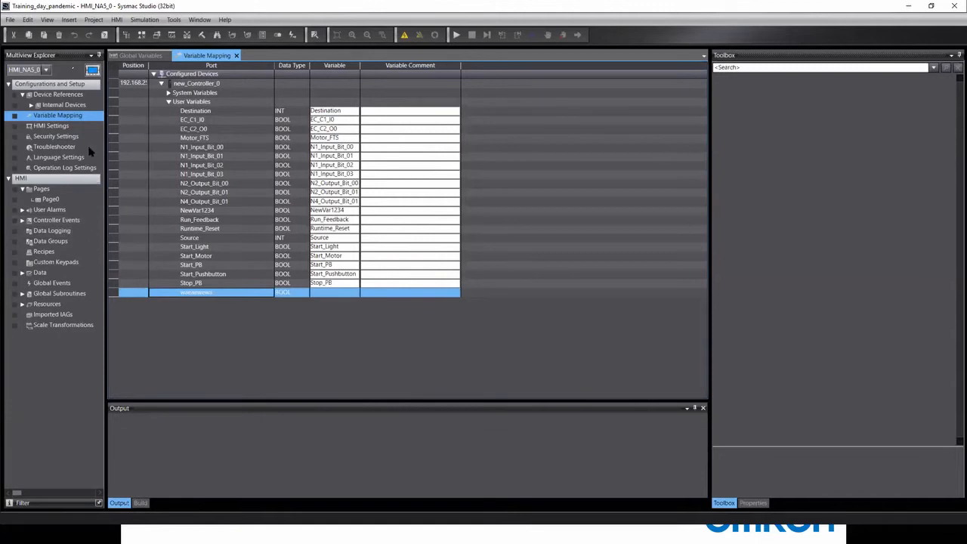
click(167, 101)
click(162, 83)
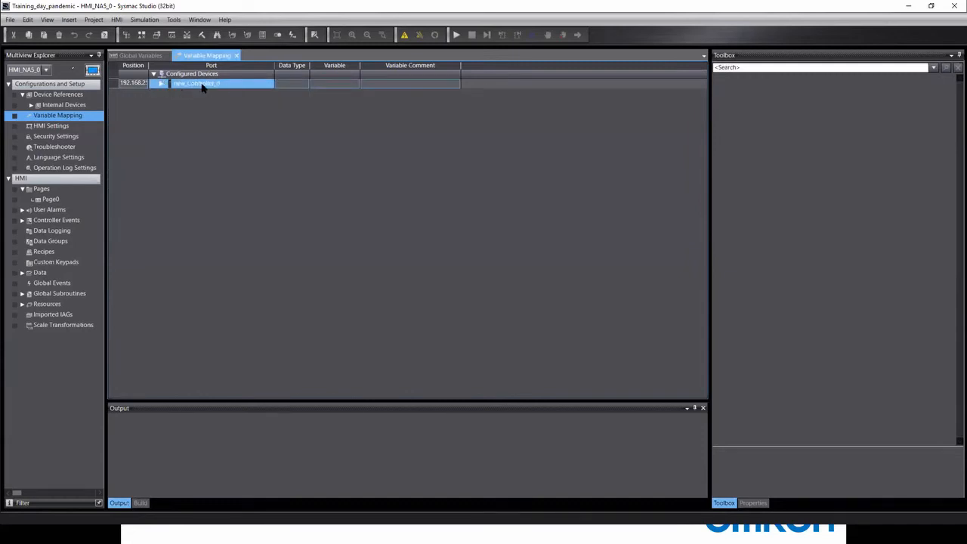
drag(149, 66, 170, 67)
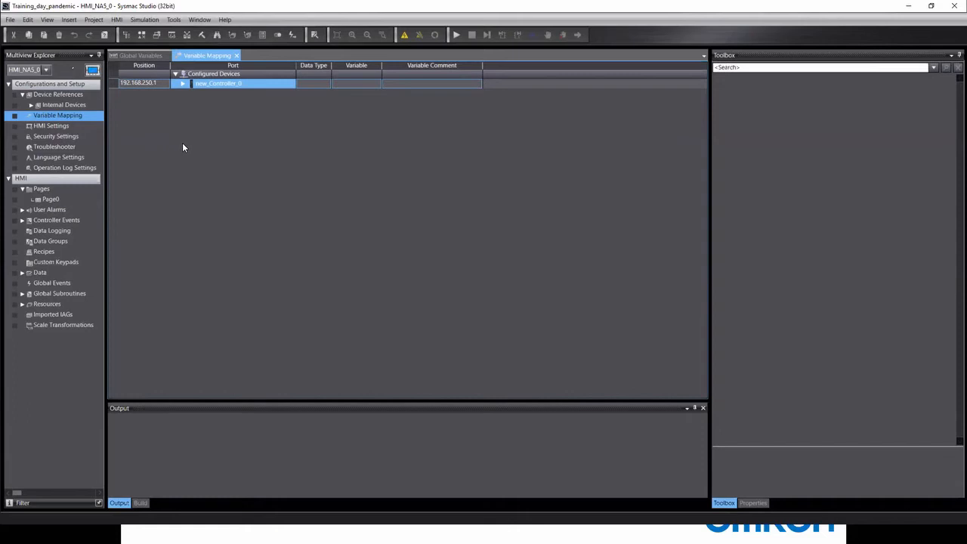
In HMI Settings, uncheck the Touch Input Notification and Alarm Notification sounds.
double_click(62, 126)
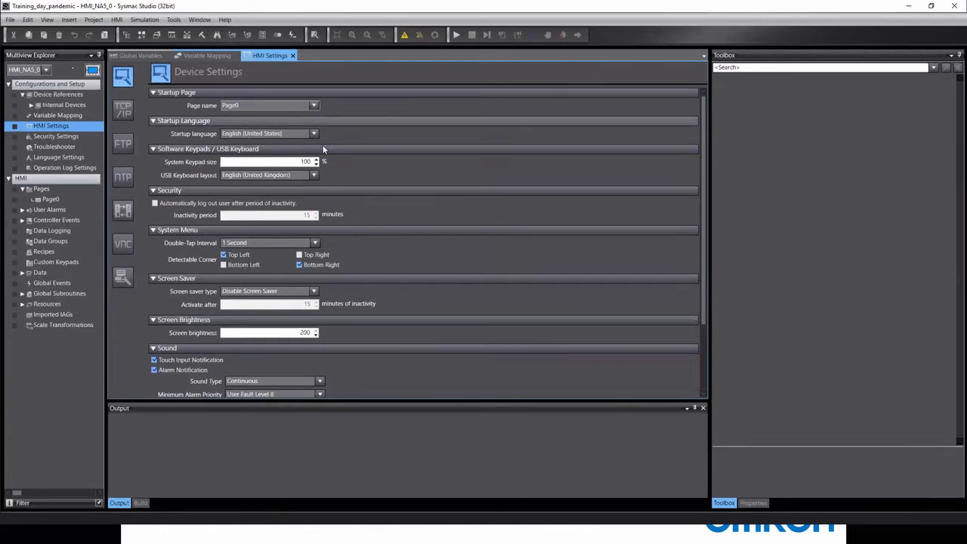
scroll(390, 173, down, 3)
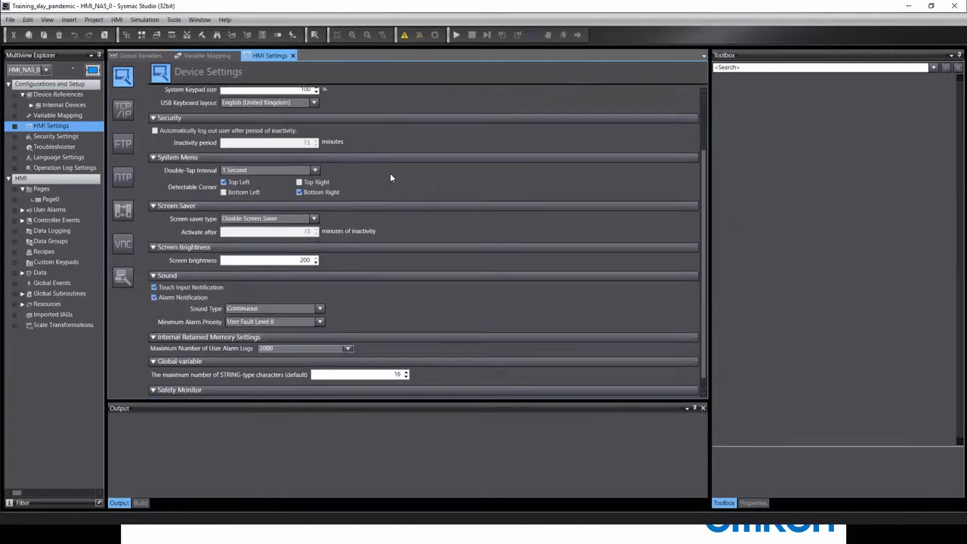
click(155, 273)
click(155, 283)
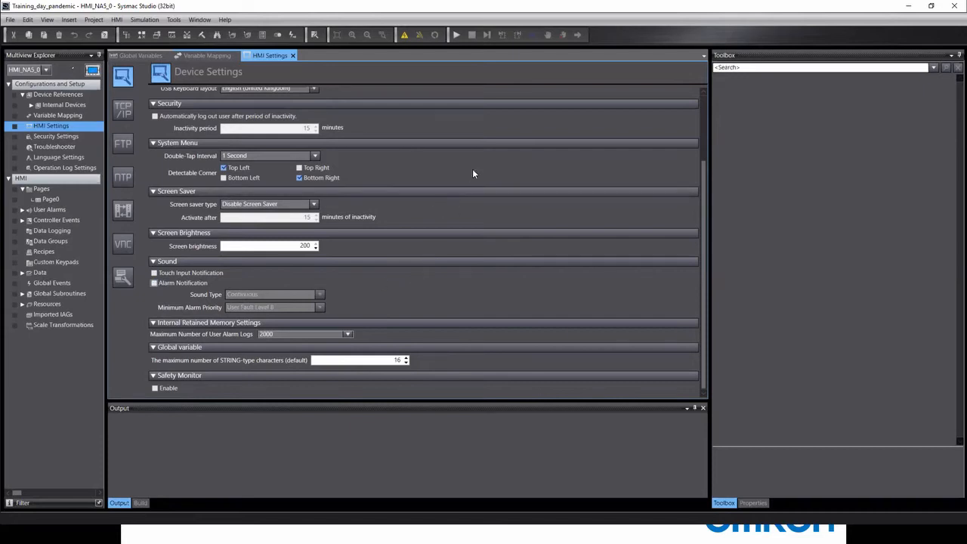
click(121, 110)
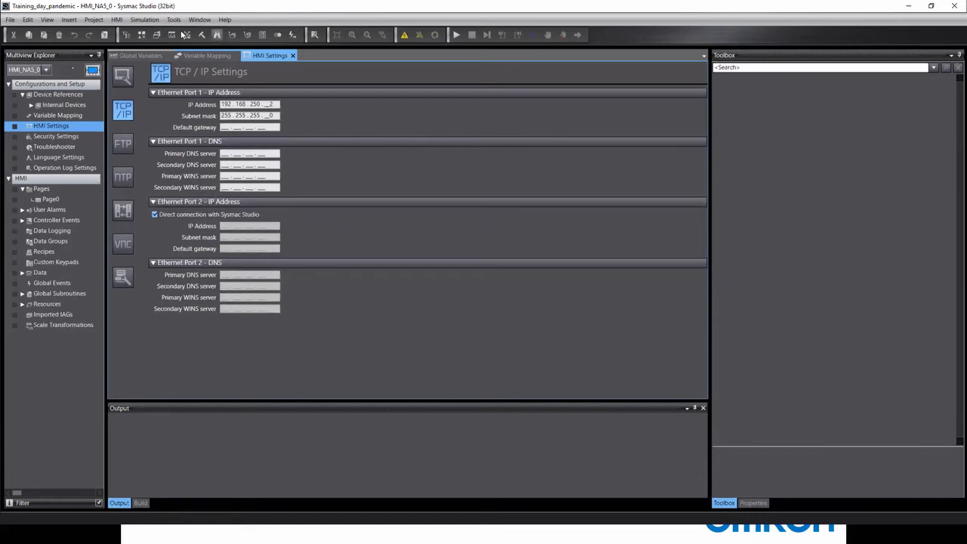
Look through the HMI menu for the communications setup.
click(114, 21)
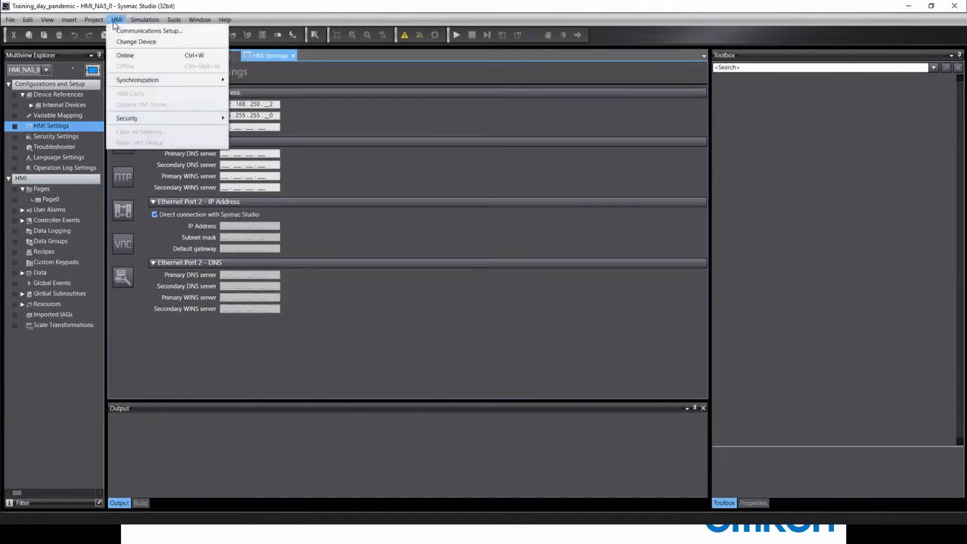
click(146, 31)
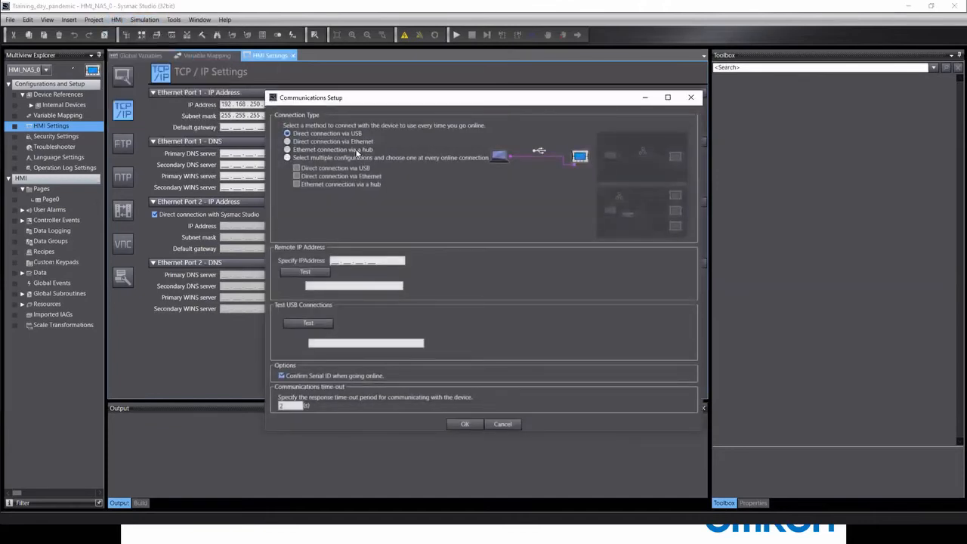
click(354, 142)
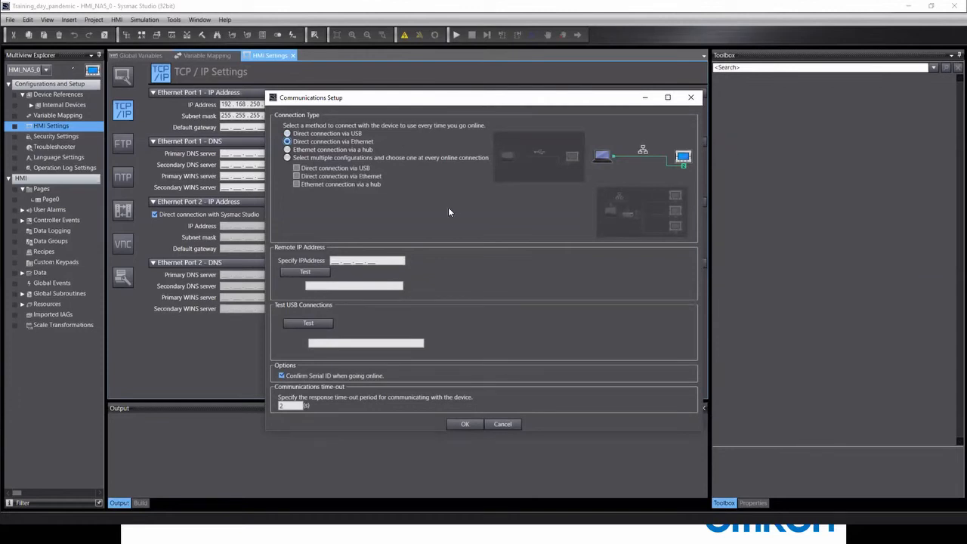
click(646, 98)
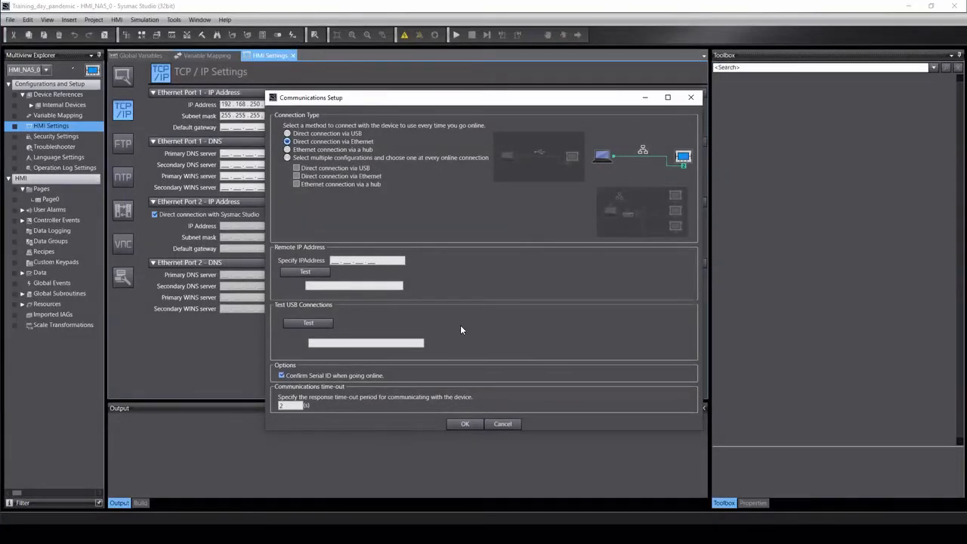
click(504, 424)
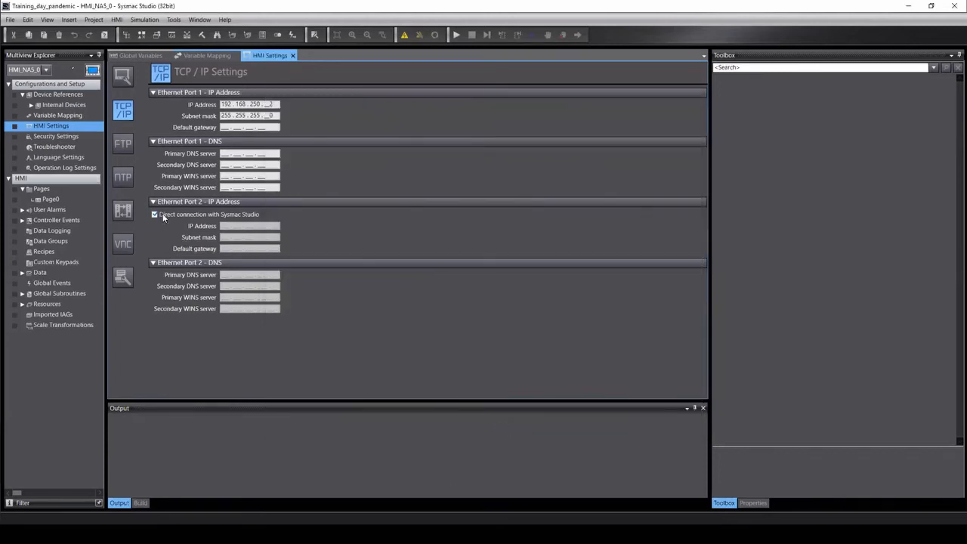
Toggle Ethernet Port 2's Direct connection with Sysmac Studio off and back on, keeping it enabled.
click(183, 213)
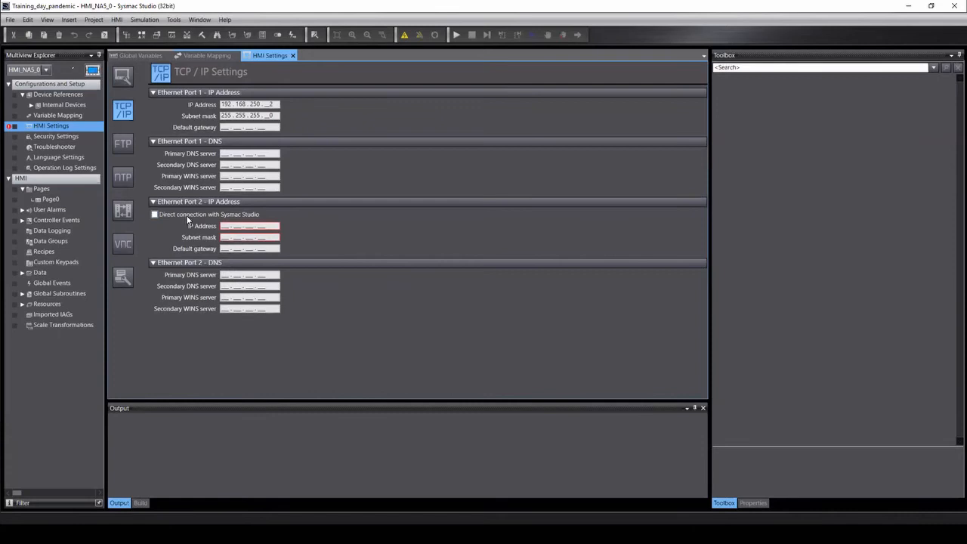
click(223, 226)
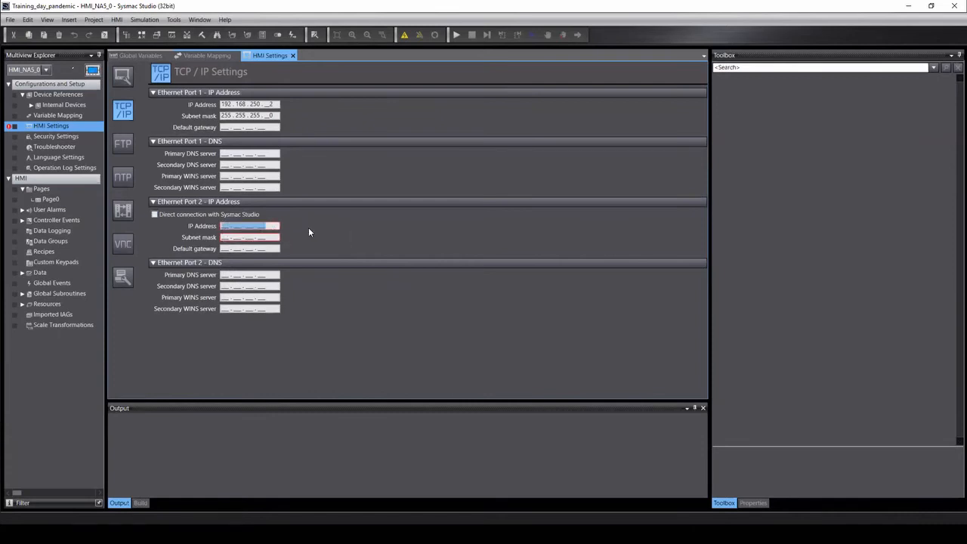
click(154, 215)
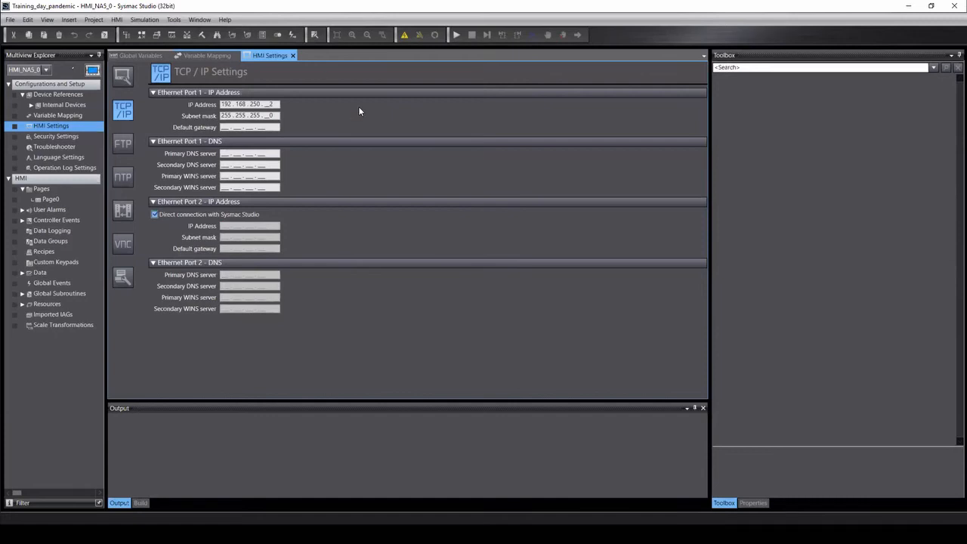
click(120, 144)
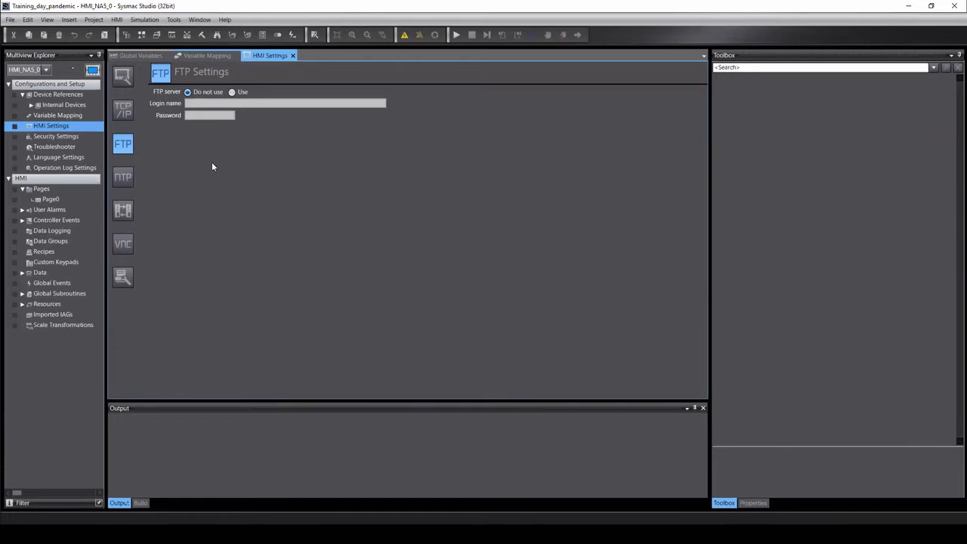
Step through the HMI's NTP, FINS and VNC settings pages.
click(122, 179)
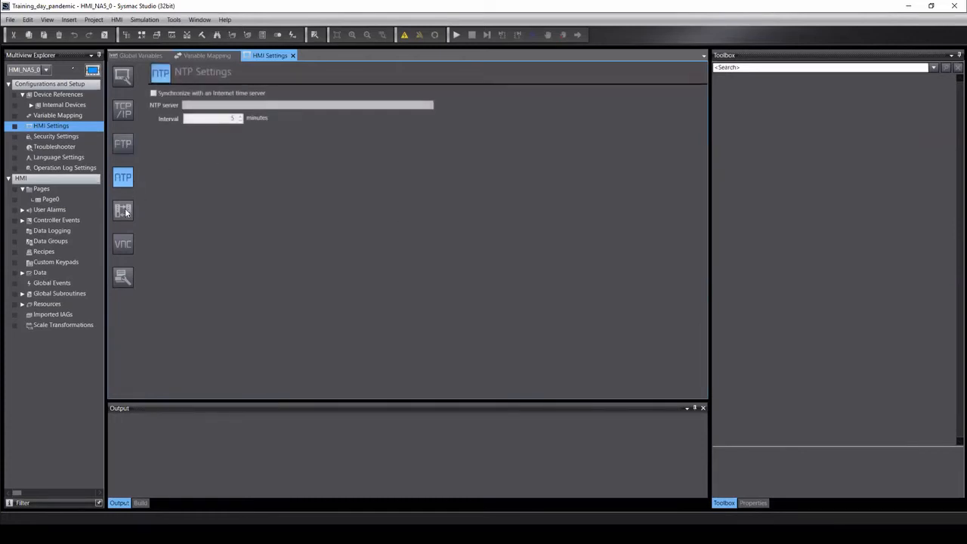
click(123, 210)
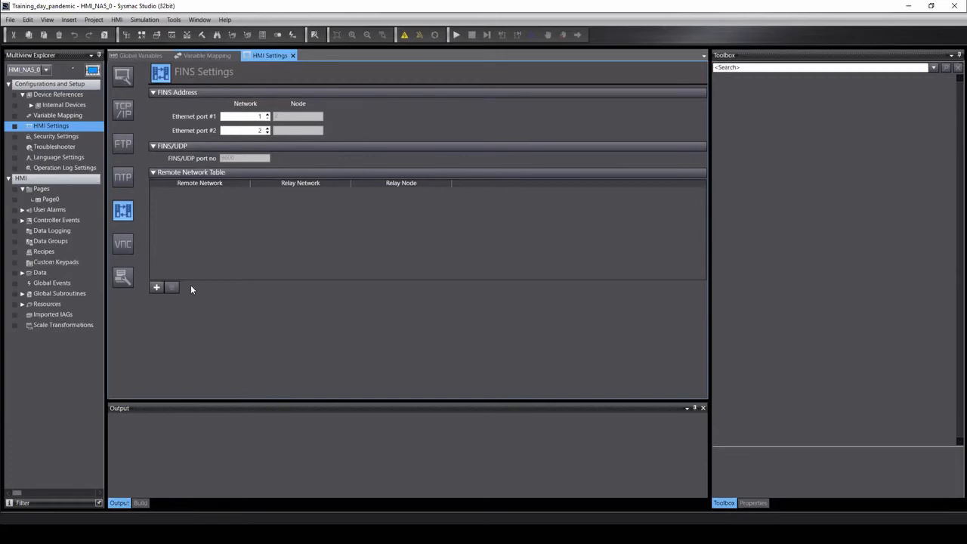
click(124, 248)
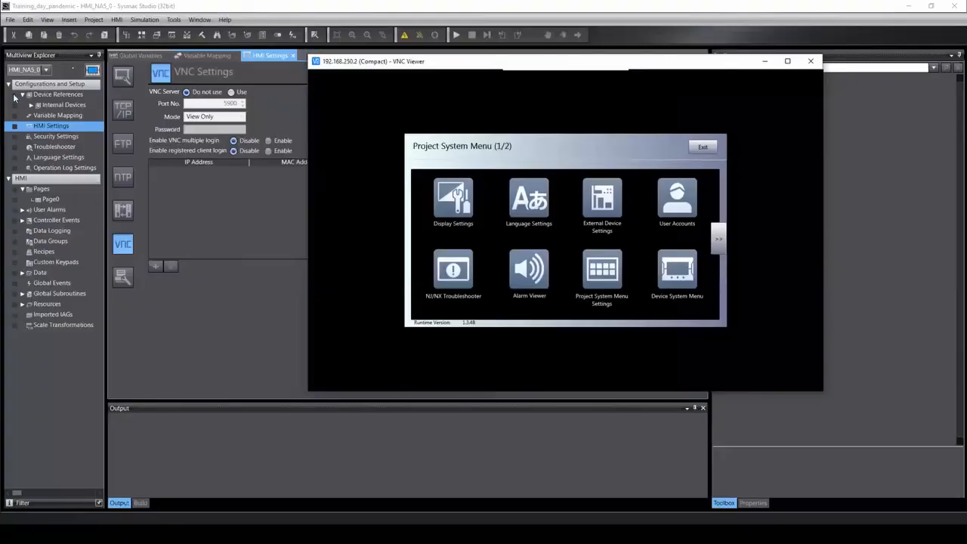
Set the VNC Server to Use, in View Only mode, with registered client login enabled.
drag(510, 66, 296, 344)
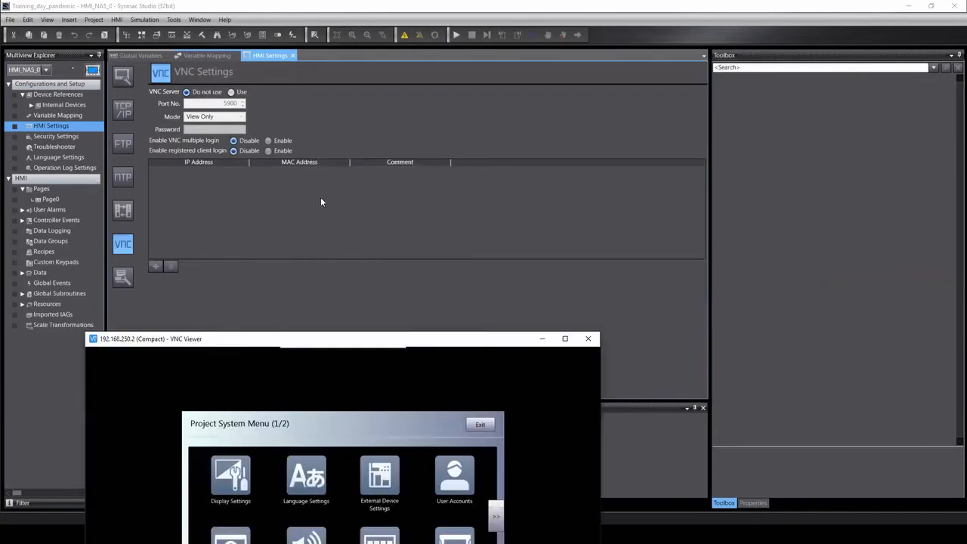
click(239, 92)
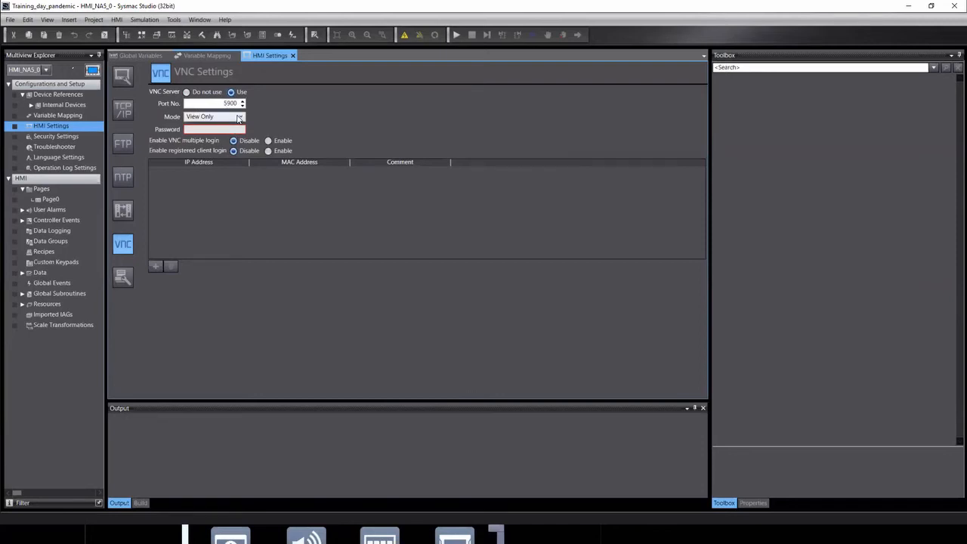
click(238, 118)
click(316, 119)
click(269, 151)
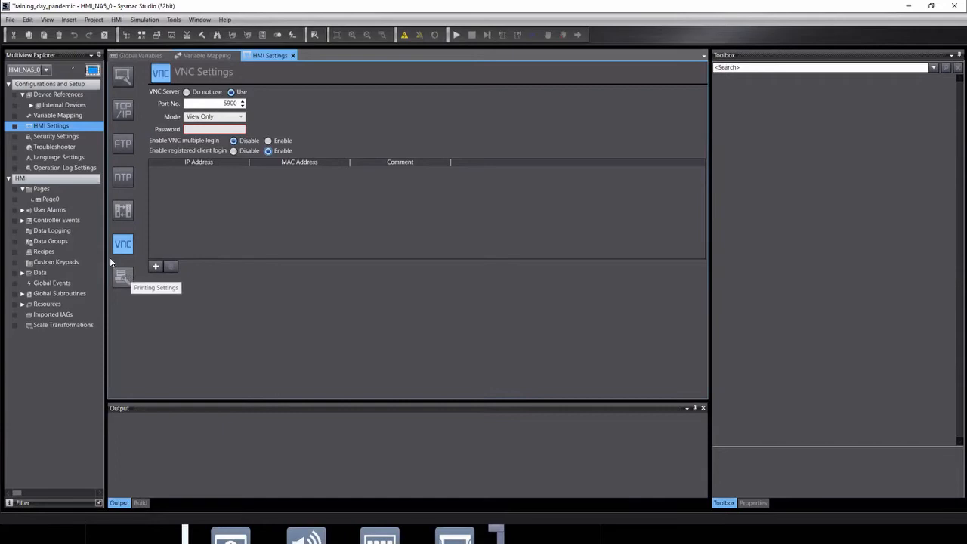
double_click(57, 138)
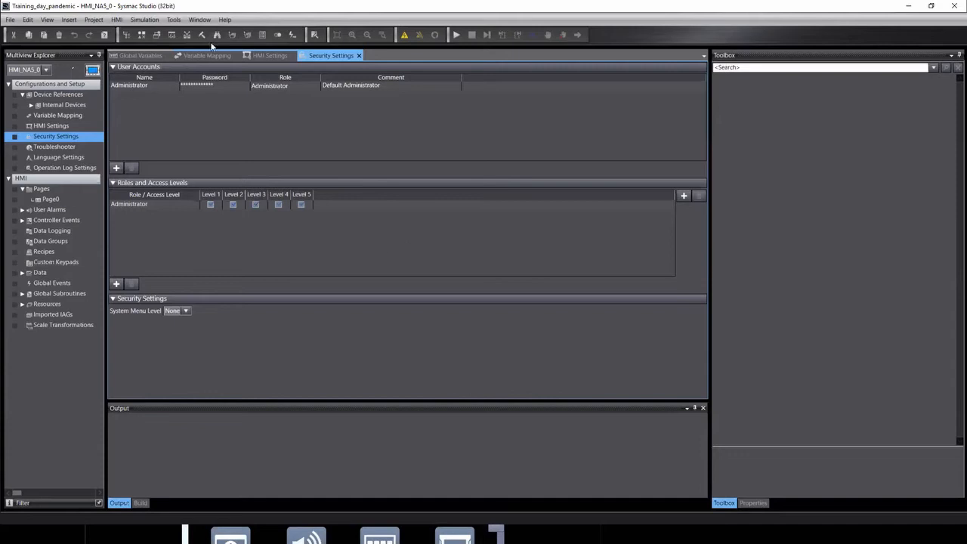
Add a Programmer role and grant it access Levels 1 through 5.
click(130, 86)
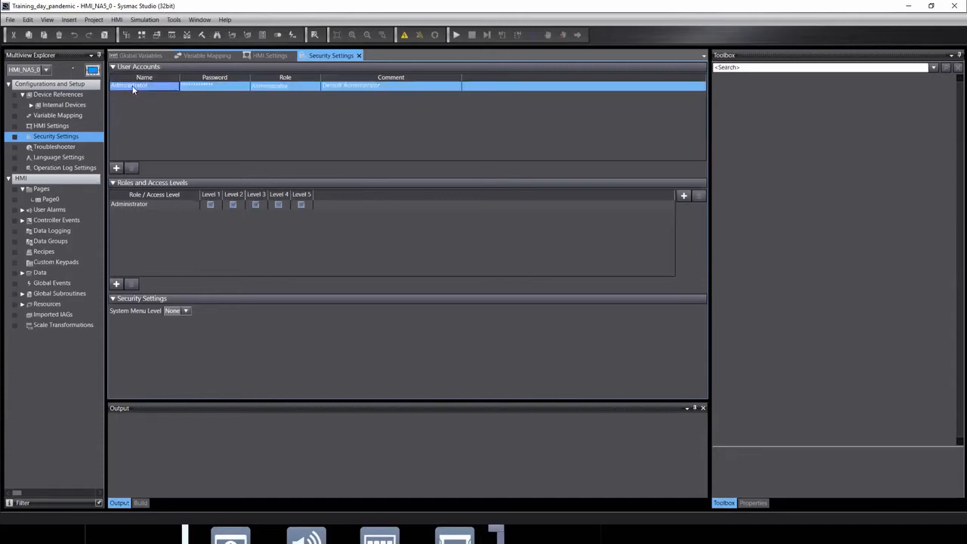
click(272, 88)
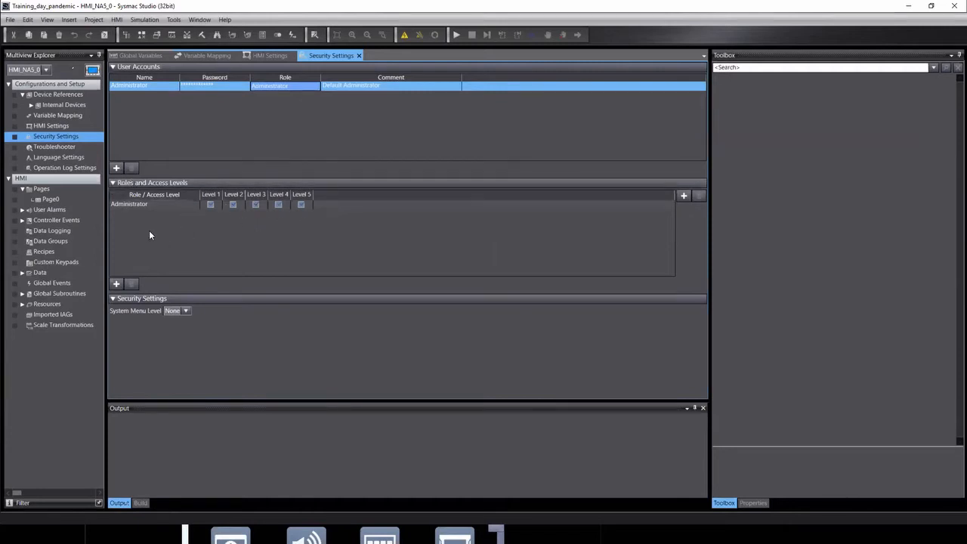
click(117, 284)
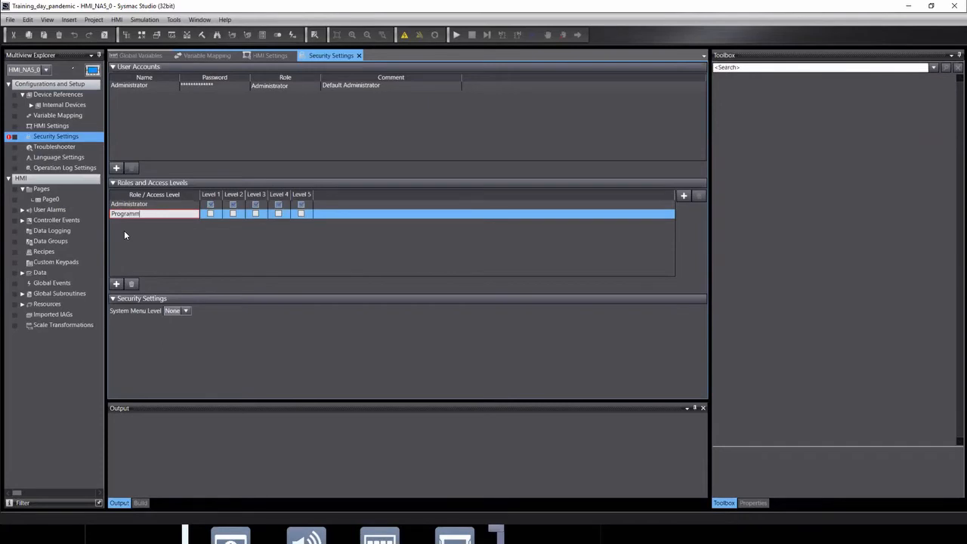
click(213, 224)
click(232, 215)
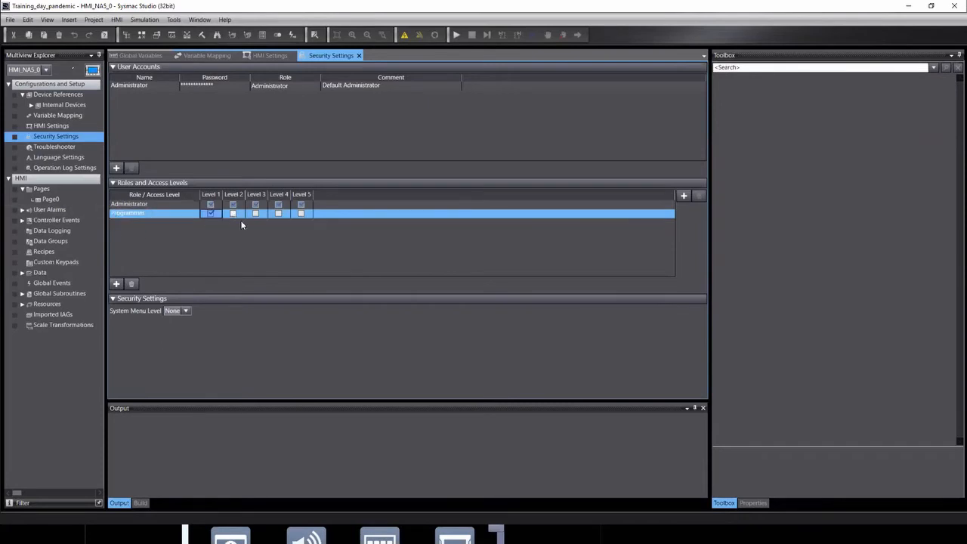
click(256, 214)
click(278, 214)
click(301, 213)
Add a test user account assigned the Programmer role.
click(117, 167)
text(Stuart)
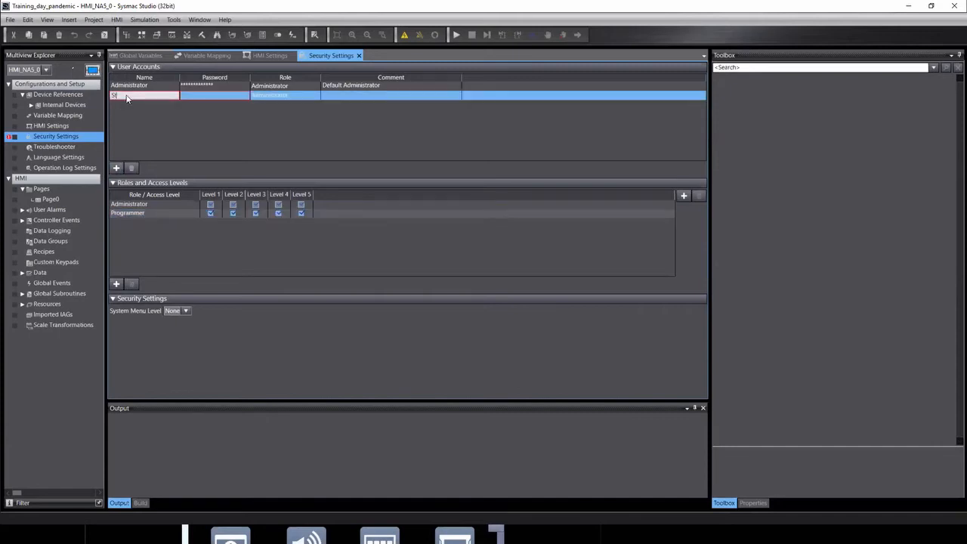
click(299, 95)
click(312, 94)
click(275, 107)
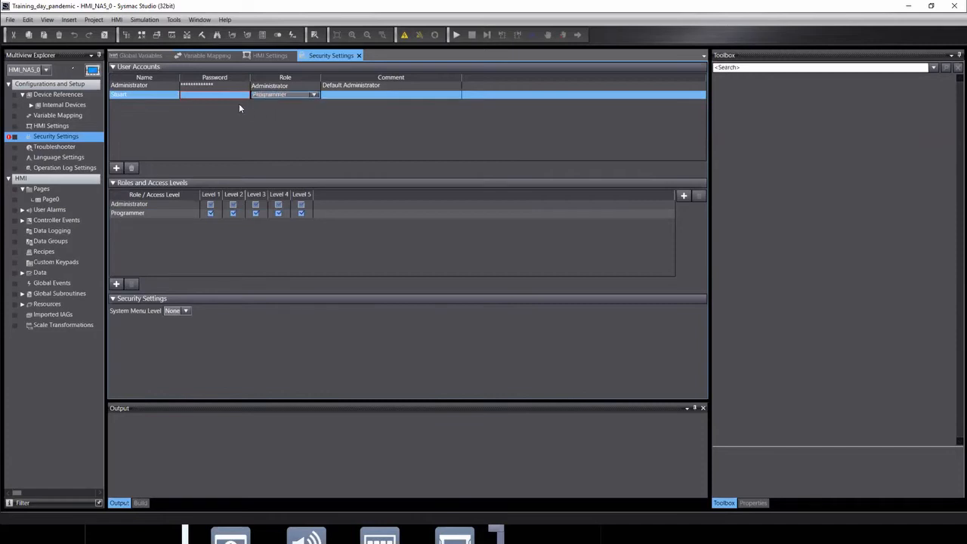
click(199, 94)
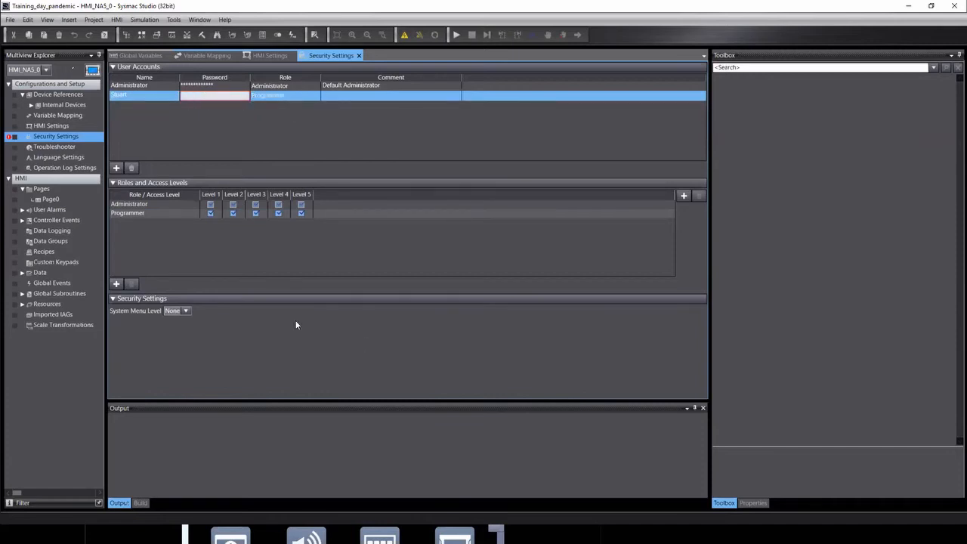
Review the Programmer role's Level 1–5 access, then delete the test user account.
click(130, 213)
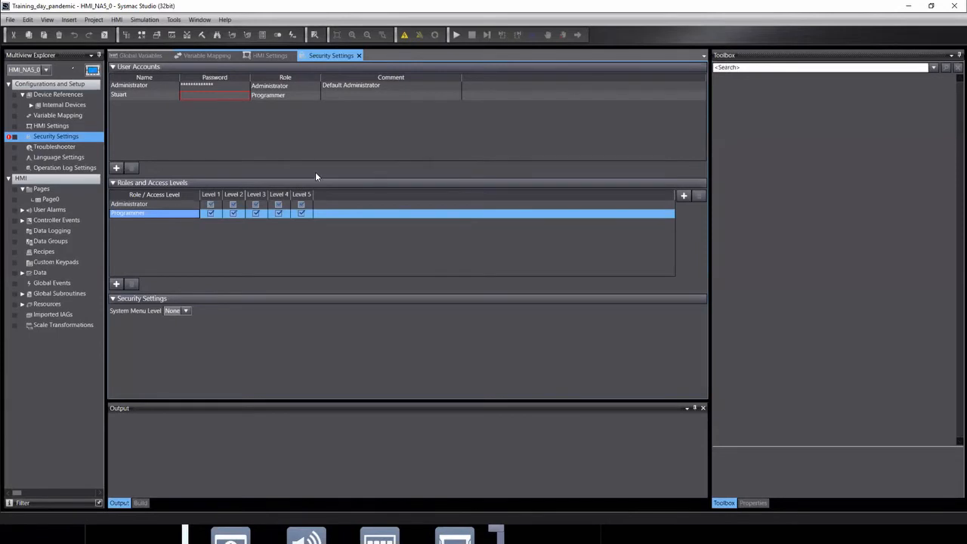
click(211, 194)
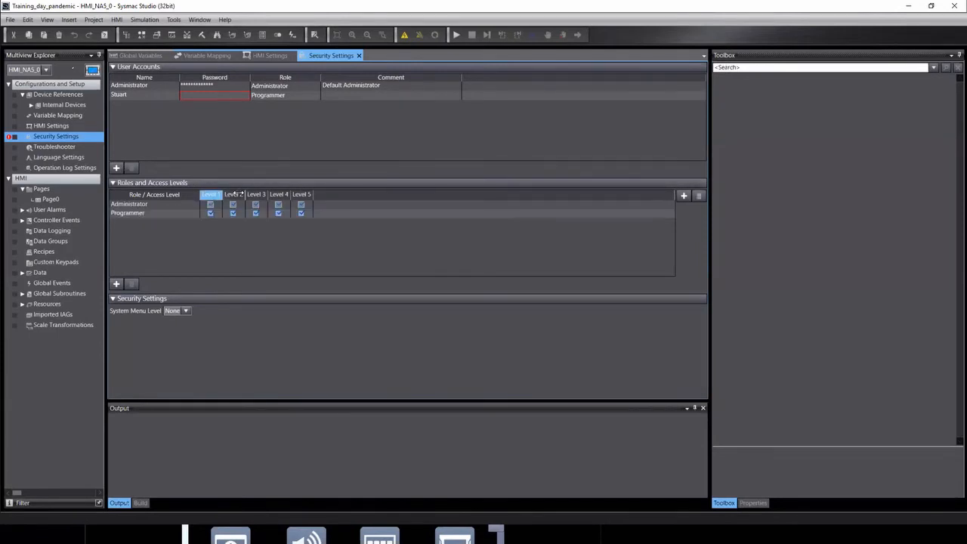
click(234, 194)
click(256, 194)
click(279, 194)
click(301, 194)
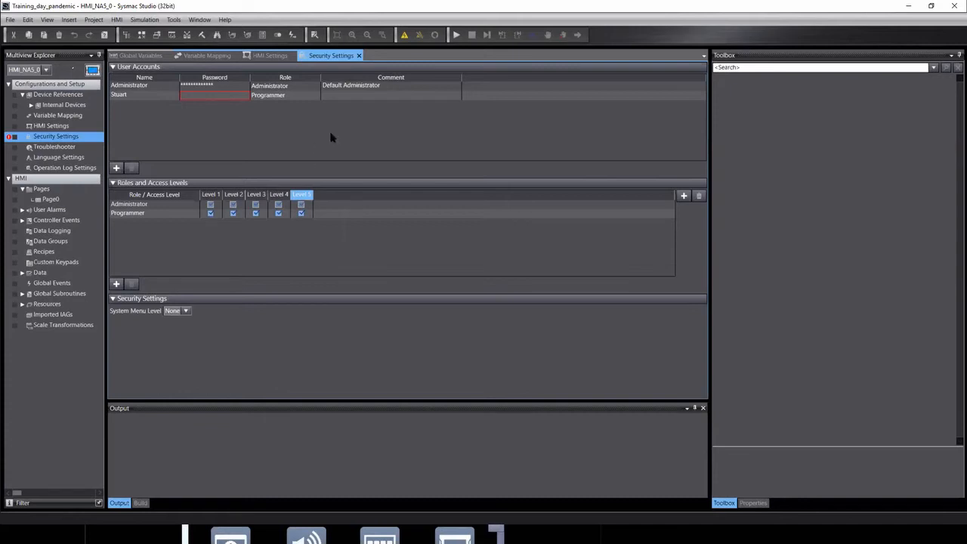
click(112, 95)
click(132, 168)
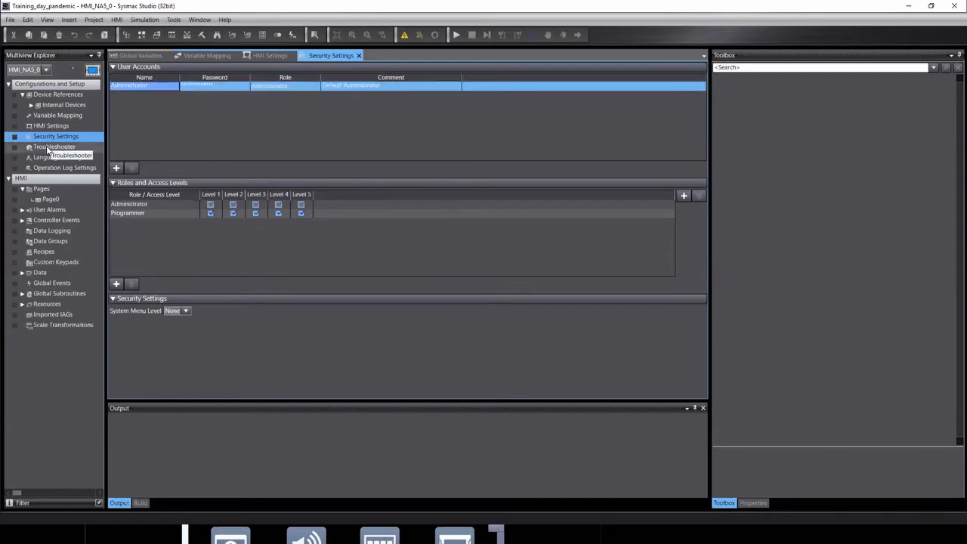
click(52, 146)
Open Troubleshooter settings, showing all security permissions None and exports to SD Memory Card.
double_click(43, 148)
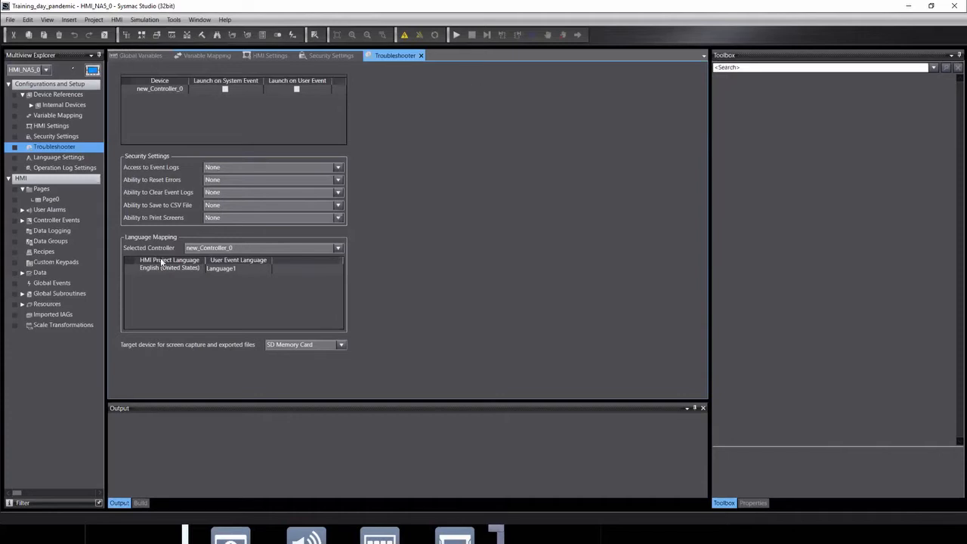
double_click(68, 158)
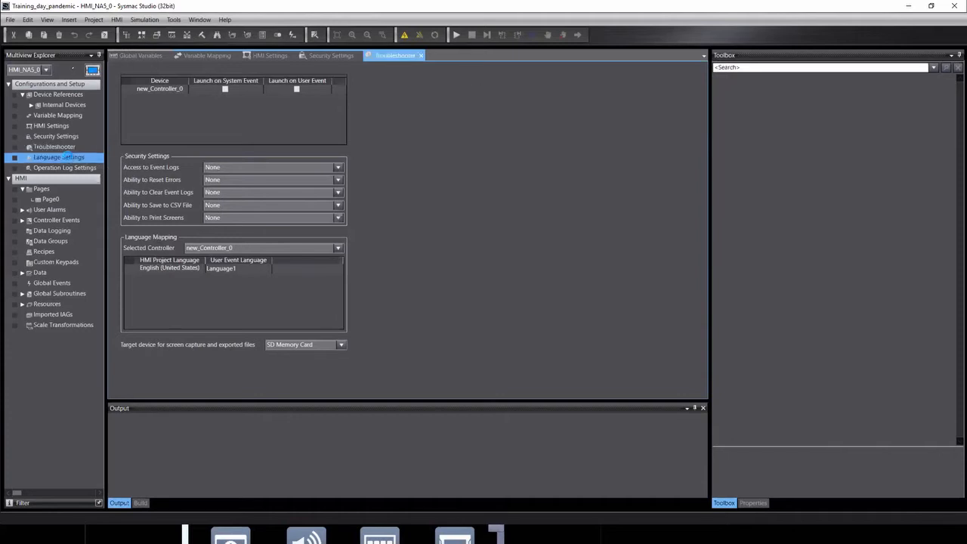
Open the Operation Log Settings and re-expand the HMI branch.
click(47, 169)
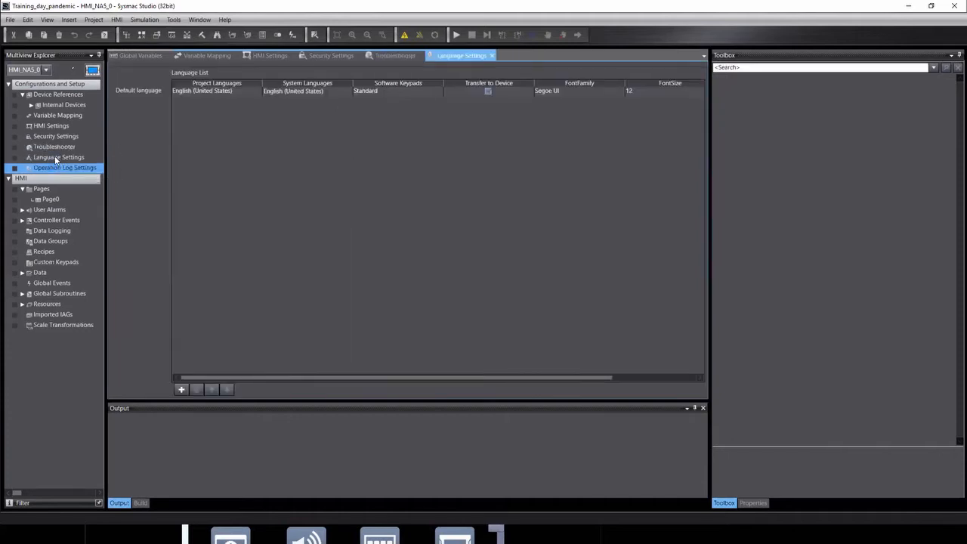
double_click(55, 156)
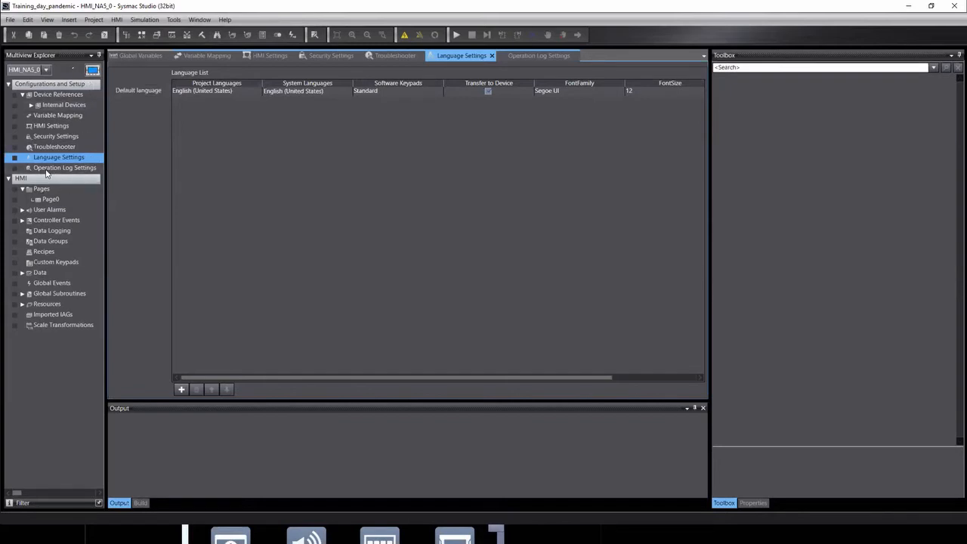
double_click(13, 181)
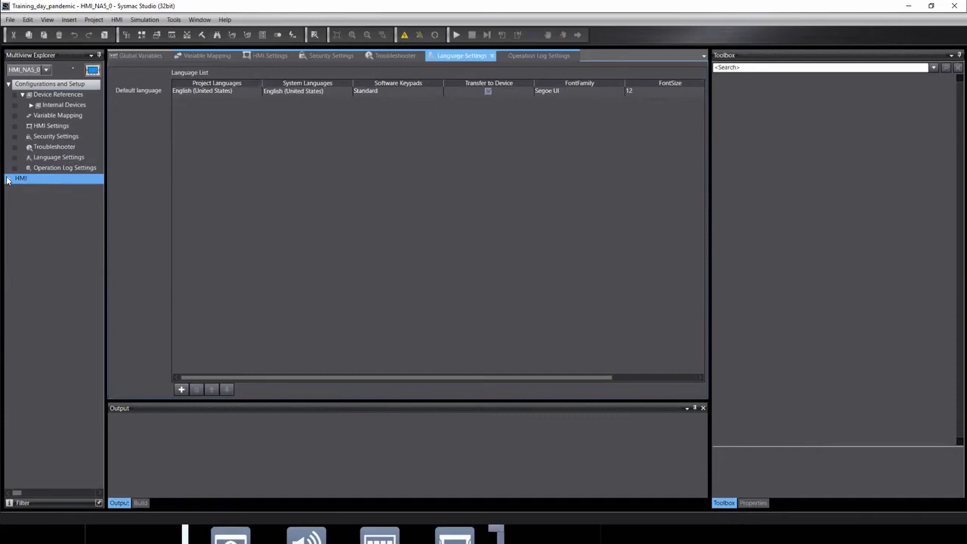
click(7, 179)
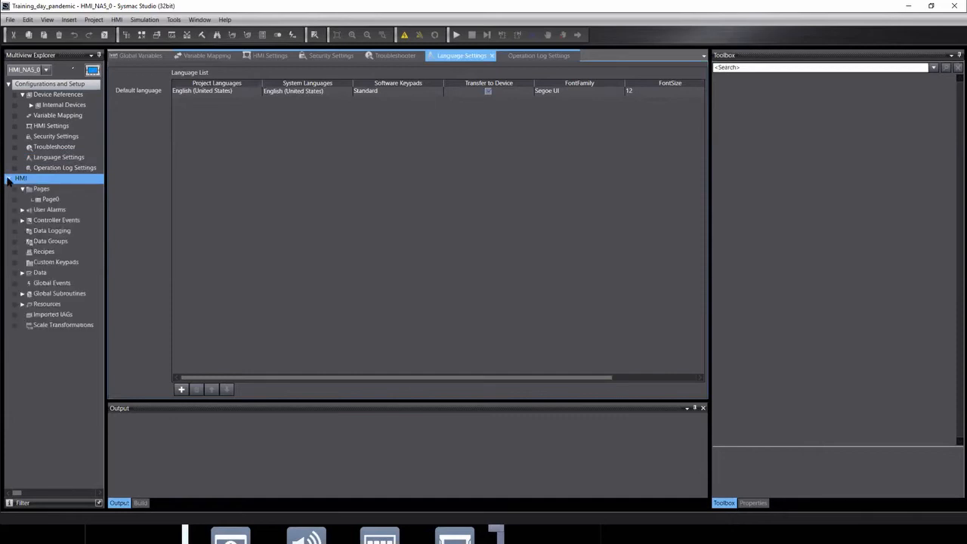
Expand User Alarms, Global Subroutines and Resources, then select Page0 under Pages.
click(22, 210)
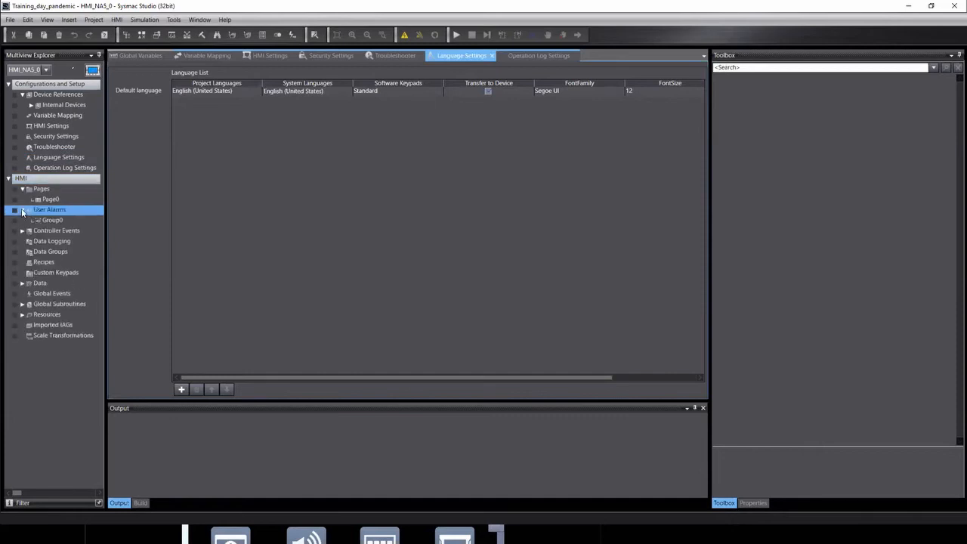
click(27, 230)
click(22, 304)
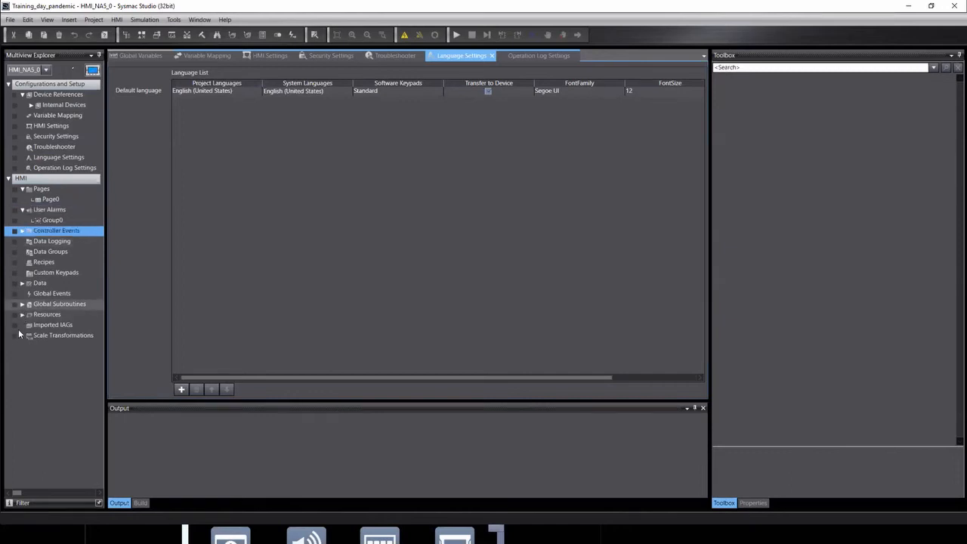
click(21, 325)
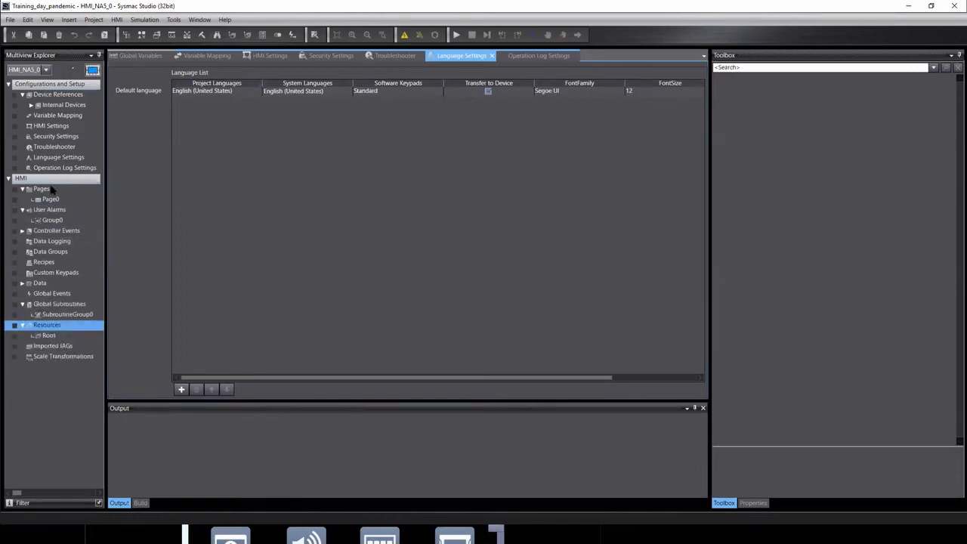
click(46, 189)
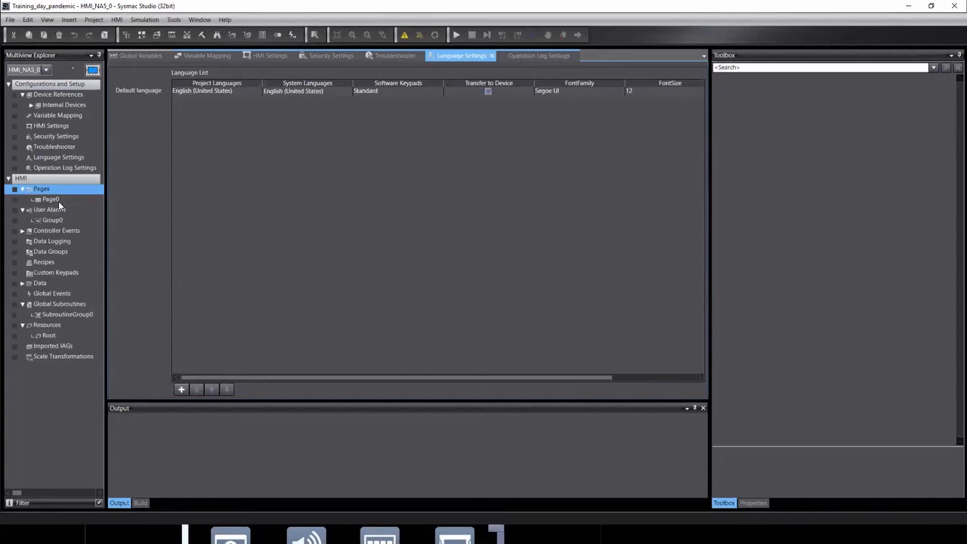
click(52, 199)
Open Page0 and delete its Start and Stop buttons and lamp, leaving a blank canvas.
double_click(52, 199)
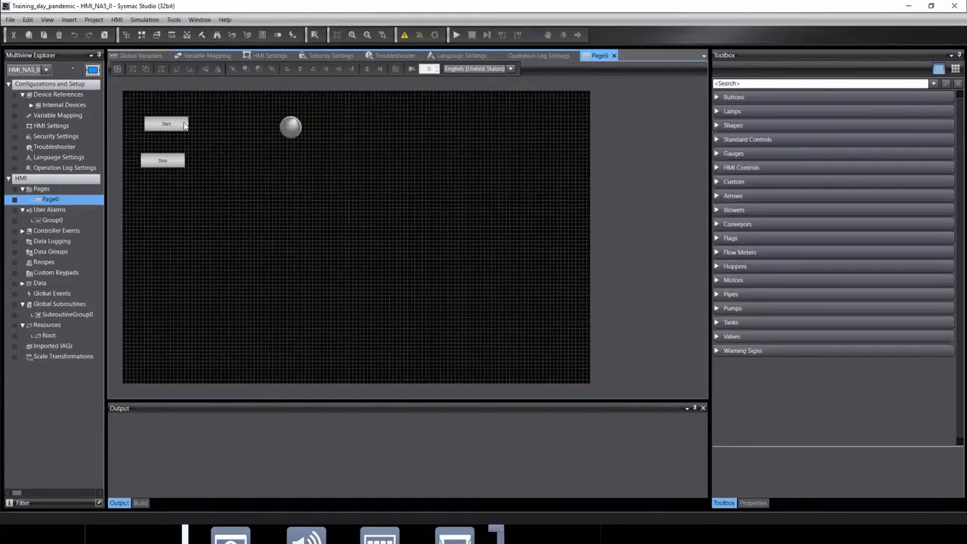
drag(458, 310, 123, 91)
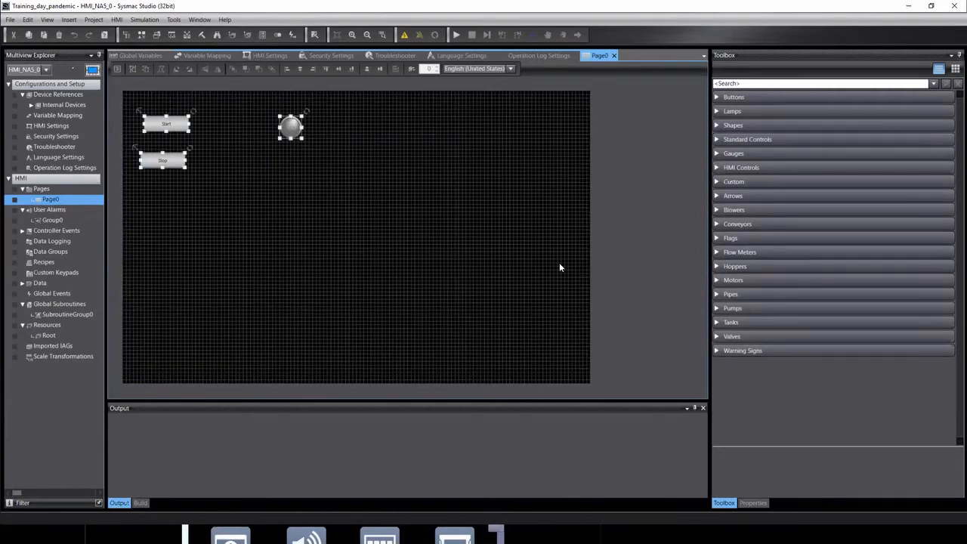
key(Delete)
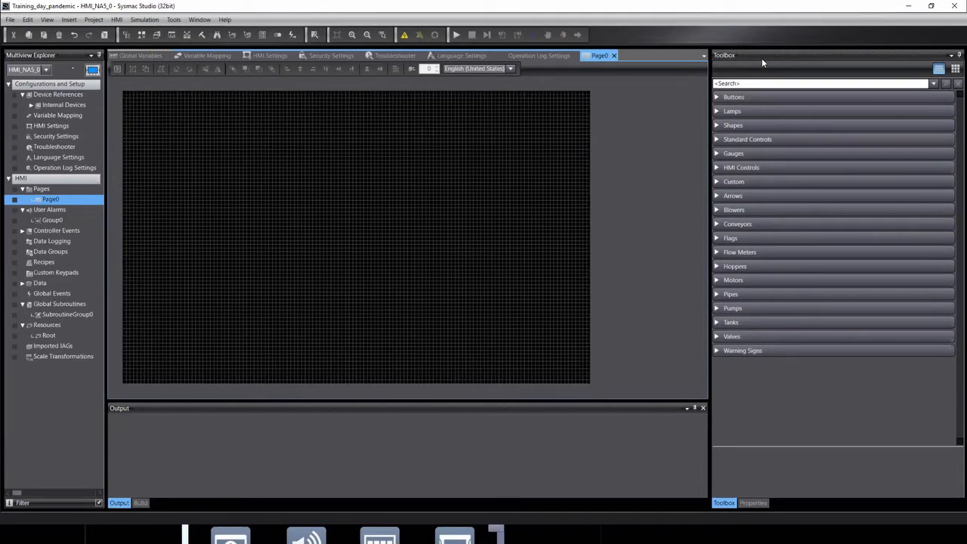
Place a Momentary Button from the Toolbox's Buttons category on the left side of Page0.
click(717, 97)
click(753, 111)
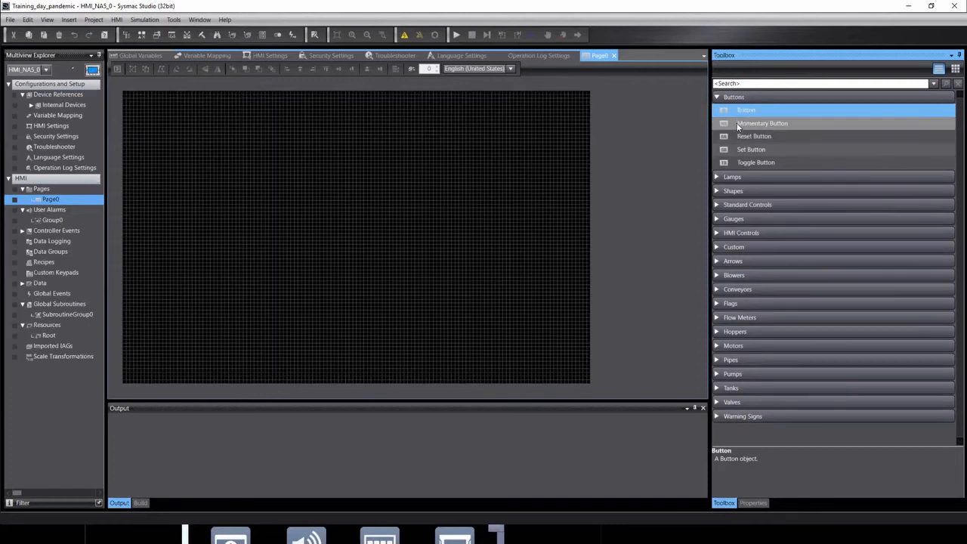
click(758, 126)
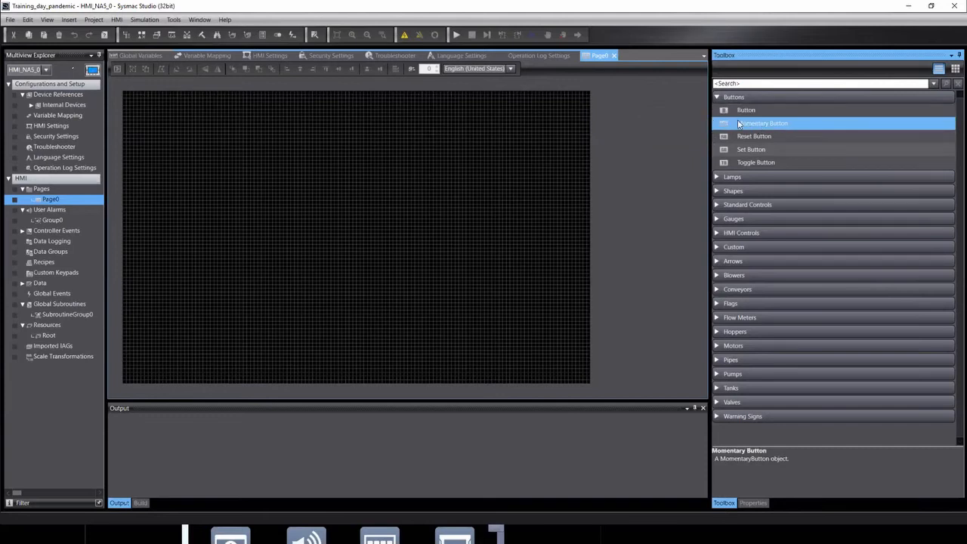
drag(747, 131, 237, 204)
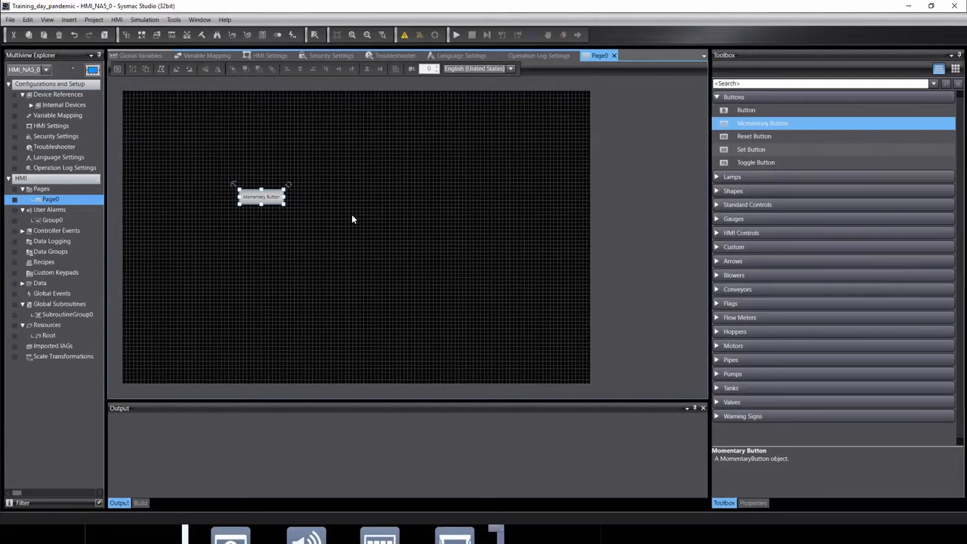
Show the Events and Actions panel from the View menu for the selected Momentary Button.
click(47, 20)
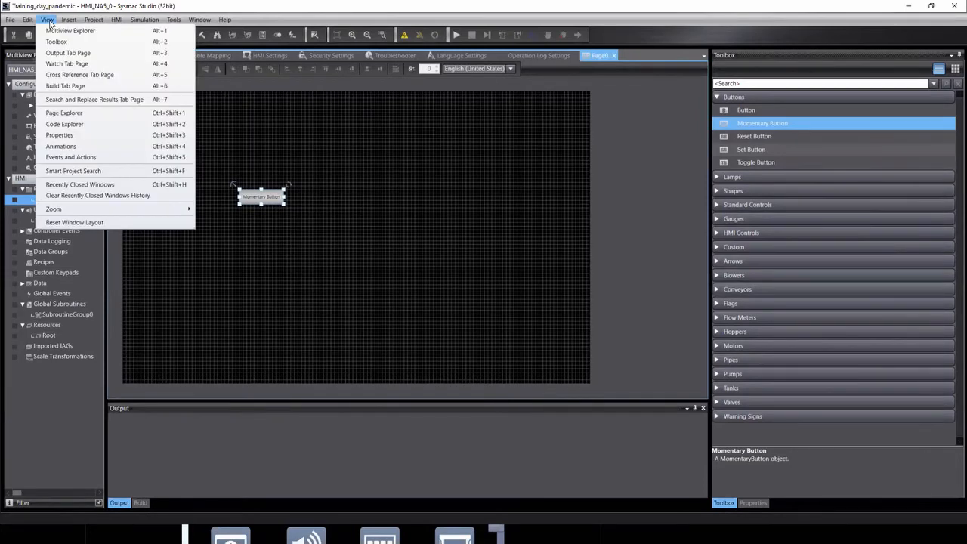
click(66, 157)
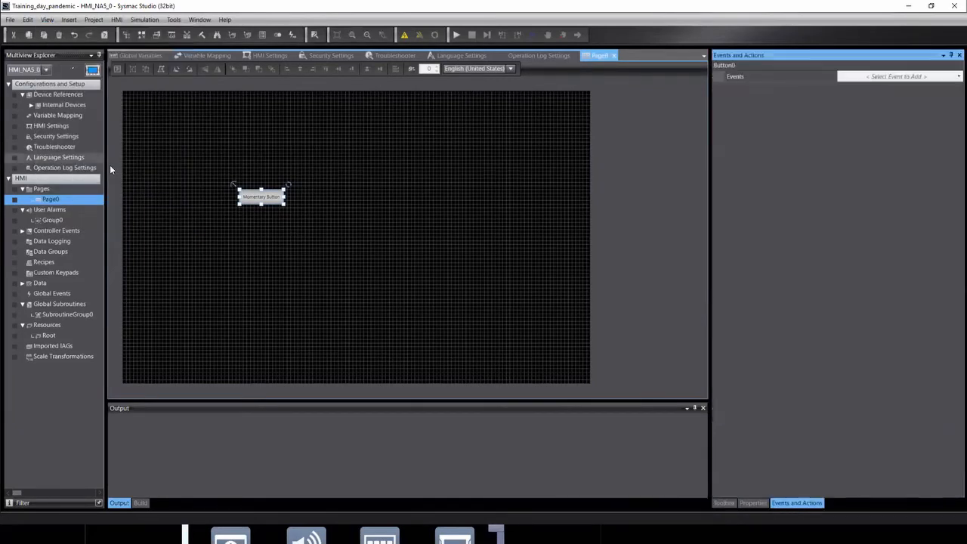
click(260, 197)
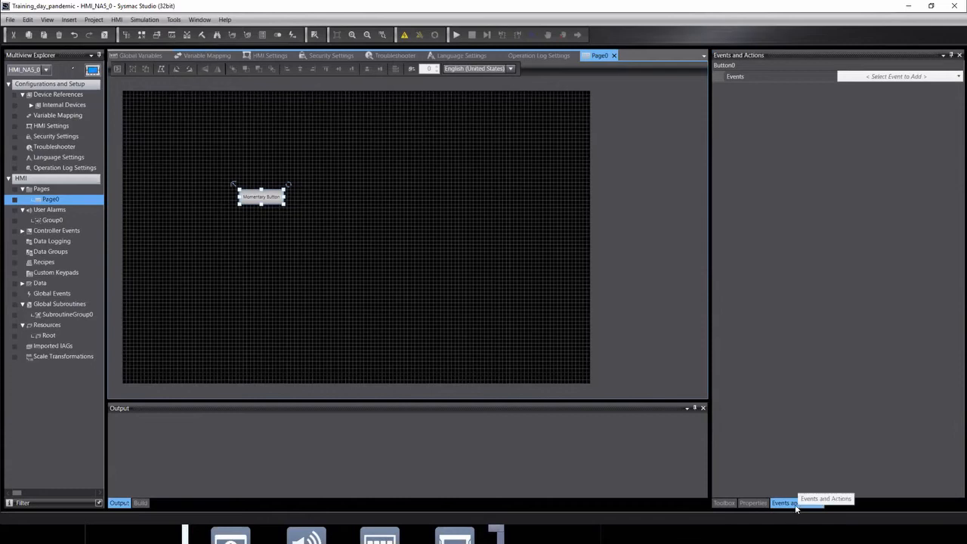
click(752, 503)
click(727, 503)
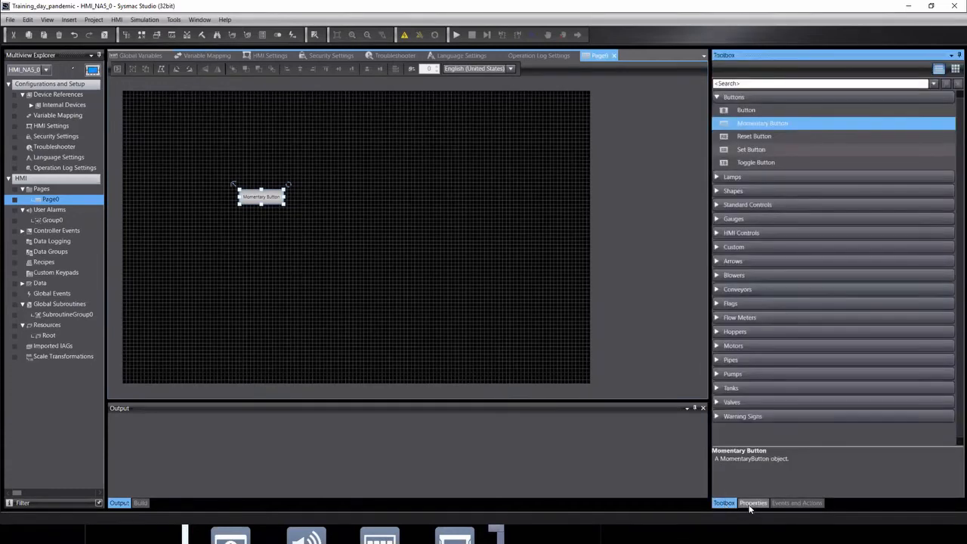
click(796, 503)
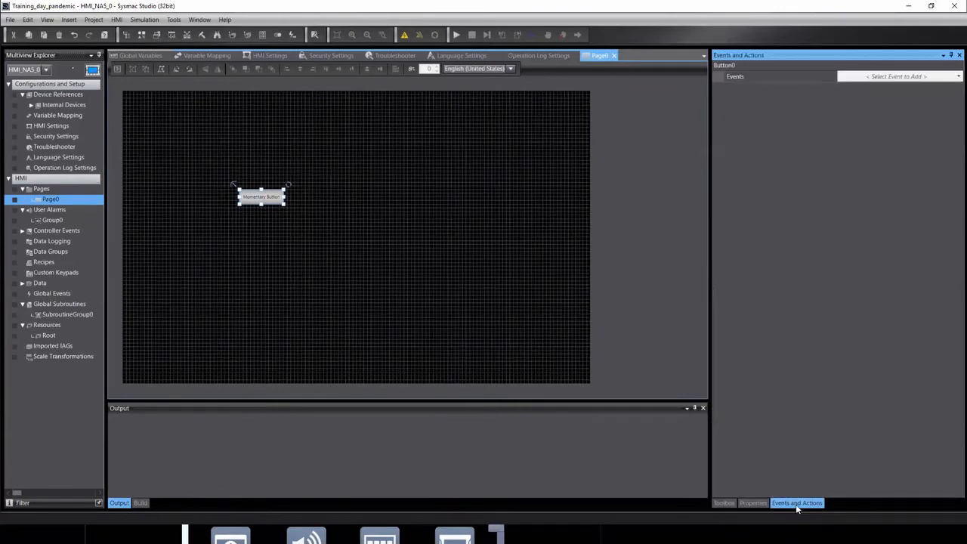
click(754, 503)
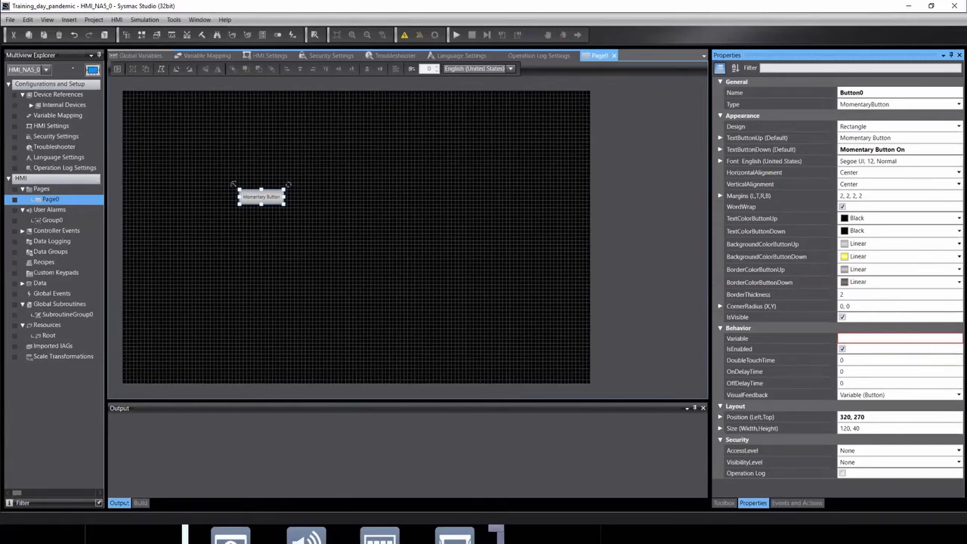
click(798, 503)
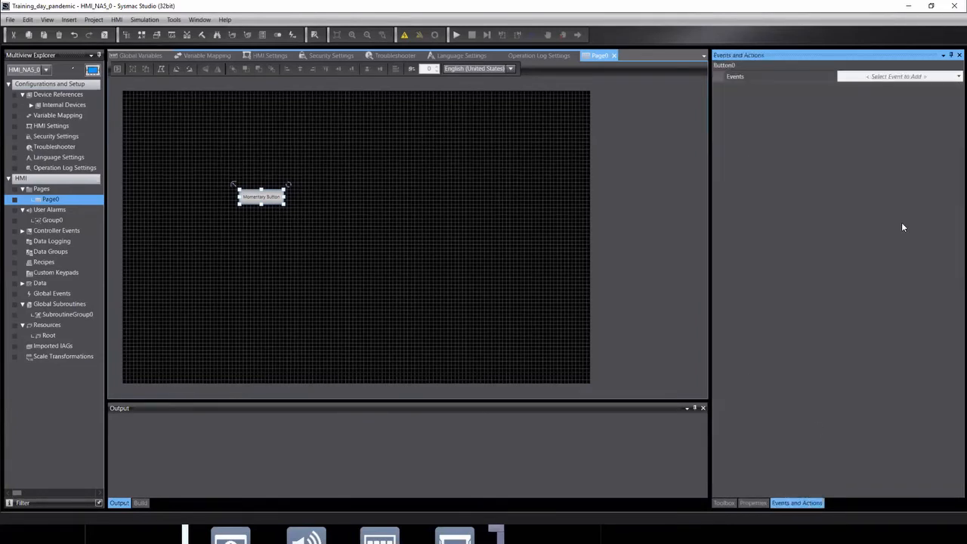
click(953, 77)
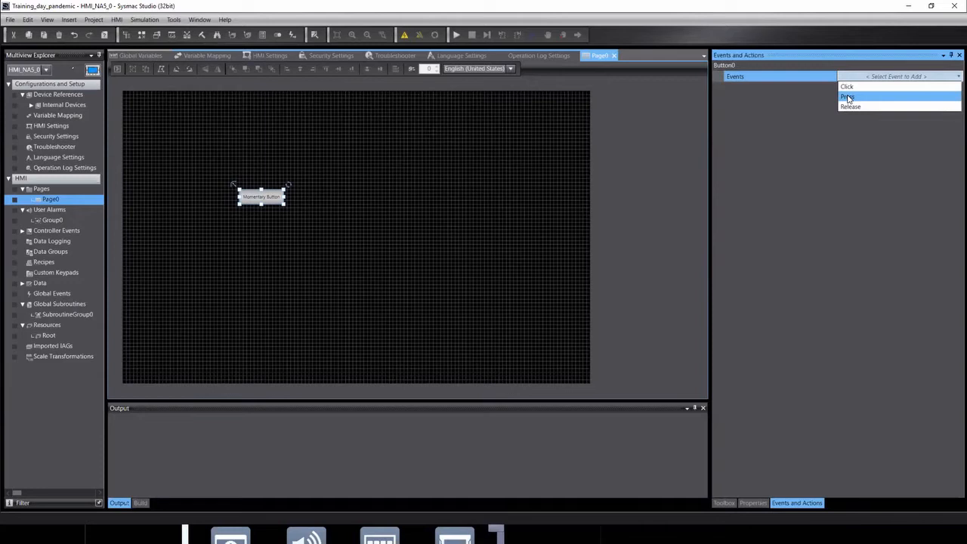
Add a Press event to Button0, leaving its action list without a choice.
click(847, 97)
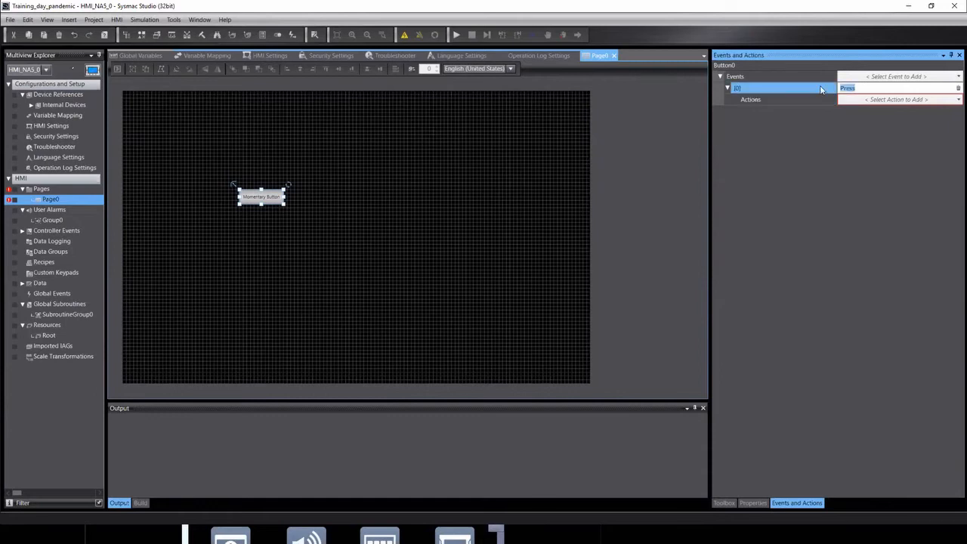
click(916, 102)
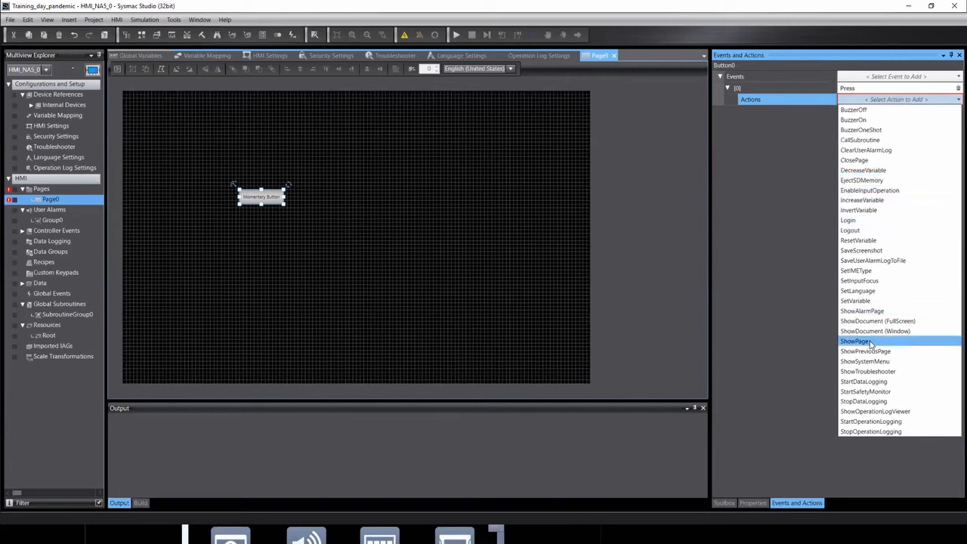
click(660, 145)
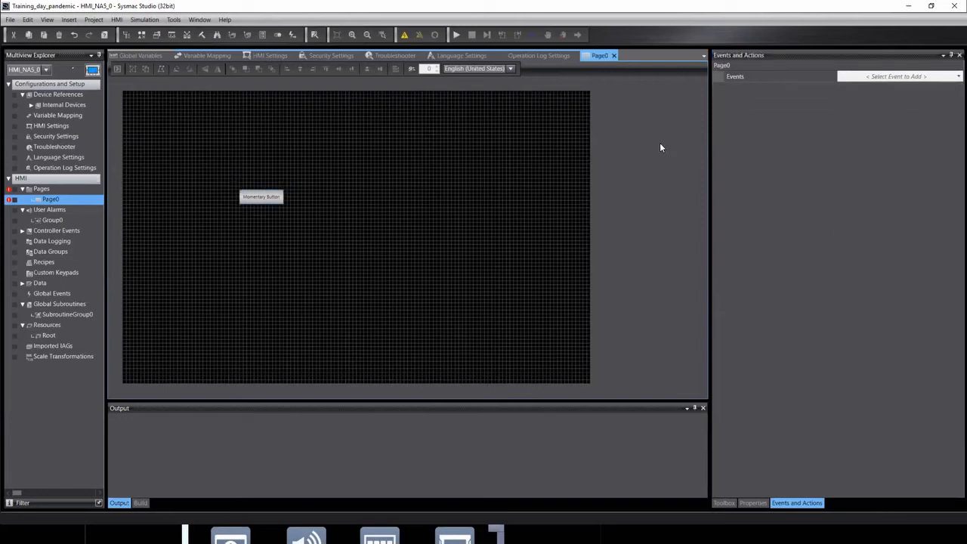
click(915, 78)
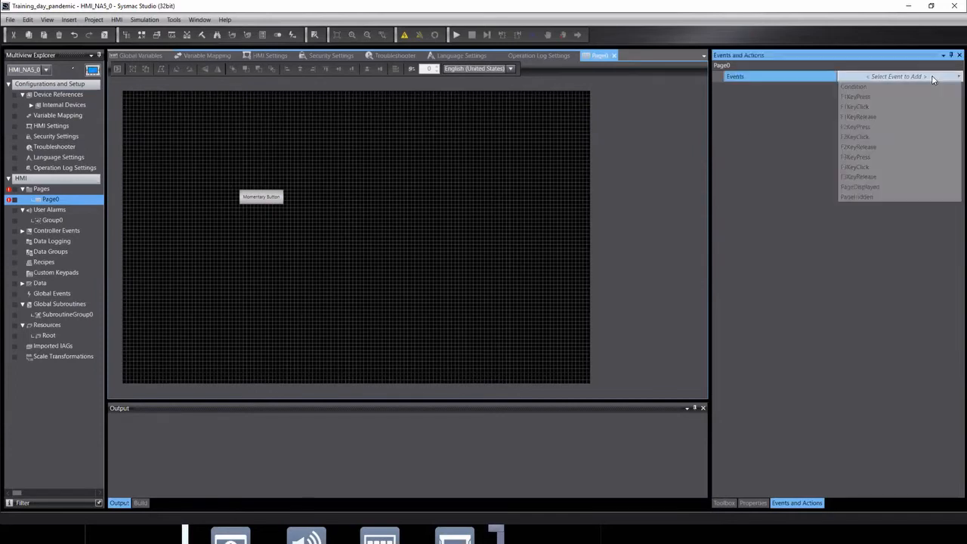
click(689, 138)
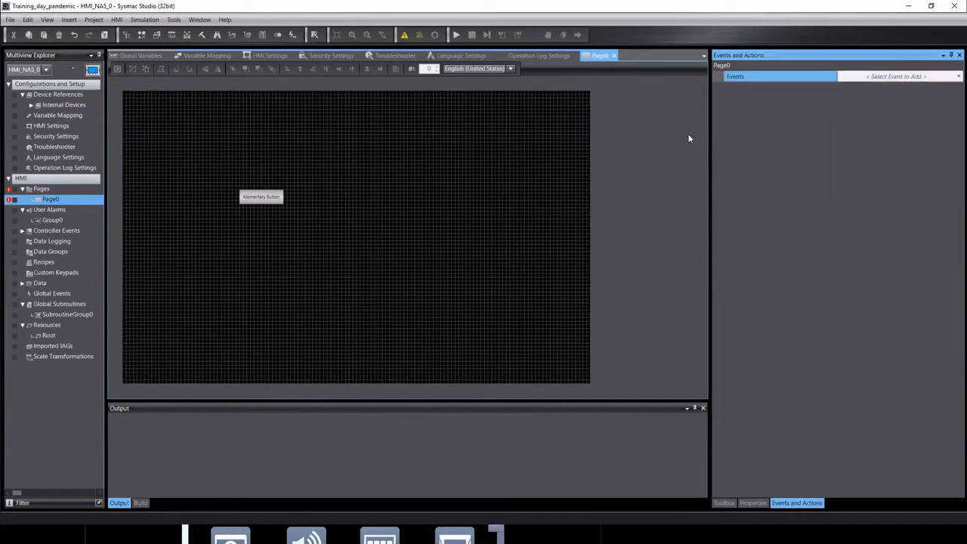
click(277, 203)
click(874, 101)
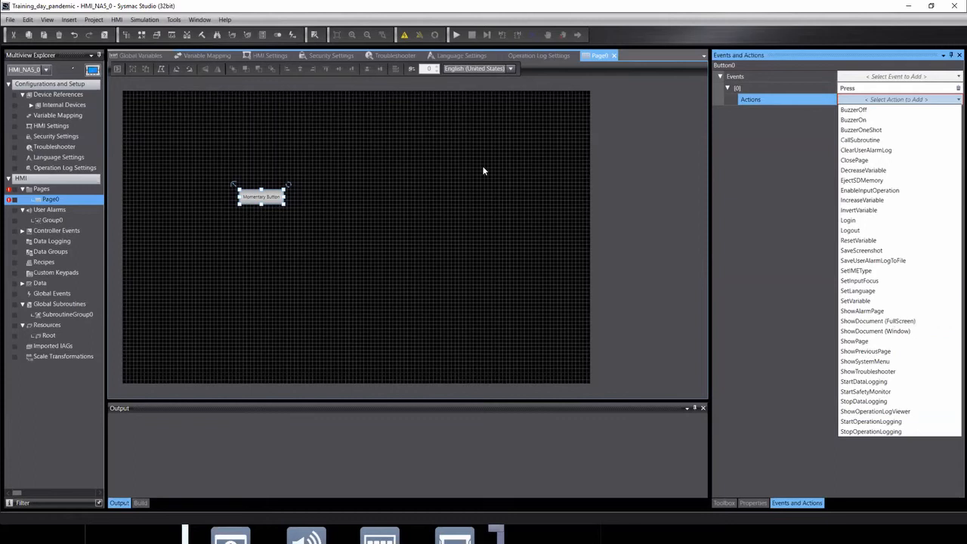
click(453, 244)
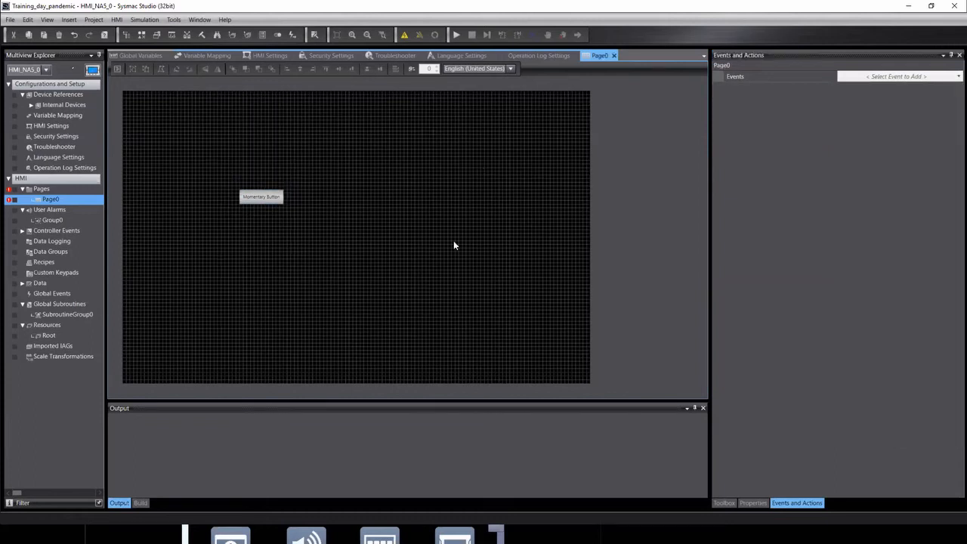
click(46, 189)
Add a new page, Page1, under Pages in the HMI_NA5_0 tree.
right_click(44, 191)
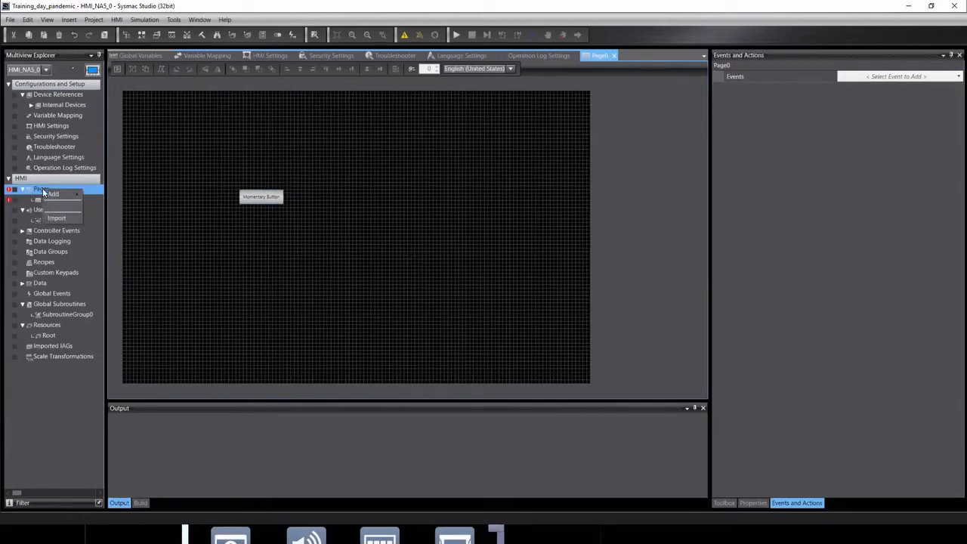
mouse_move(61, 194)
click(96, 196)
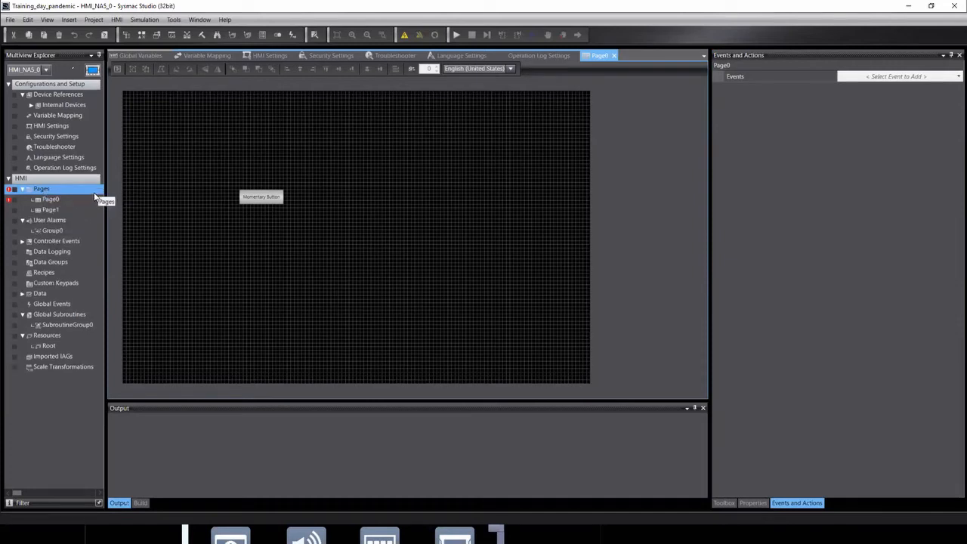
click(49, 205)
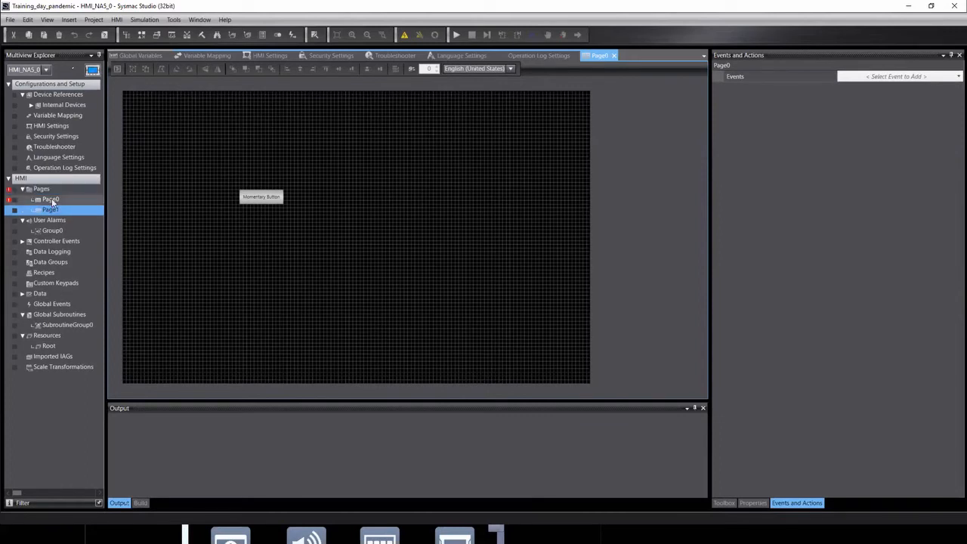
click(51, 201)
click(50, 210)
click(264, 198)
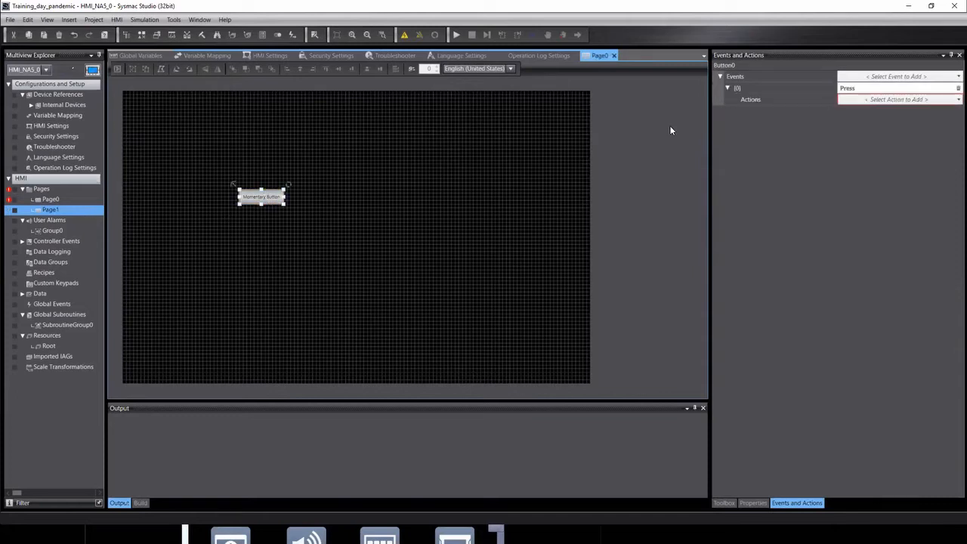
Give Button0's Press event a ShowPage action with PageName set to Page1.
click(888, 101)
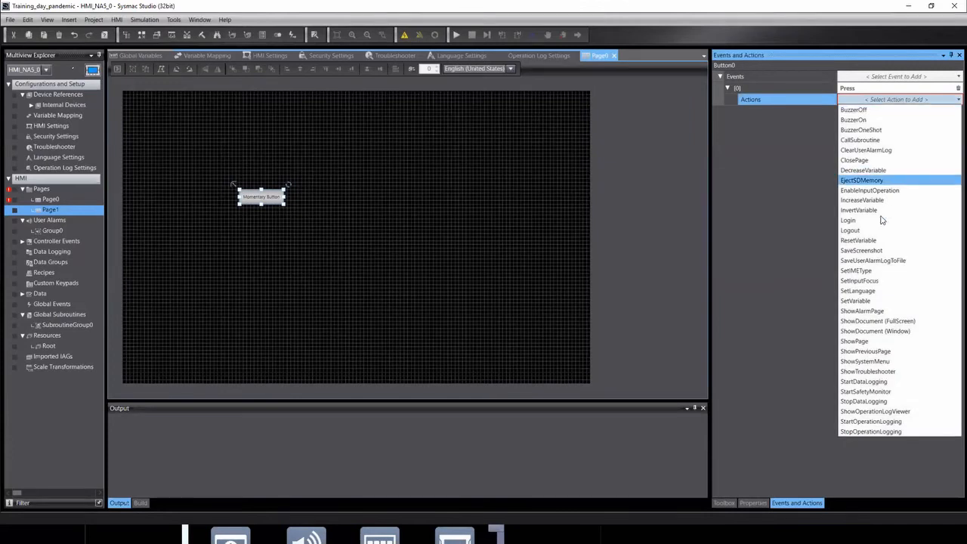
click(856, 341)
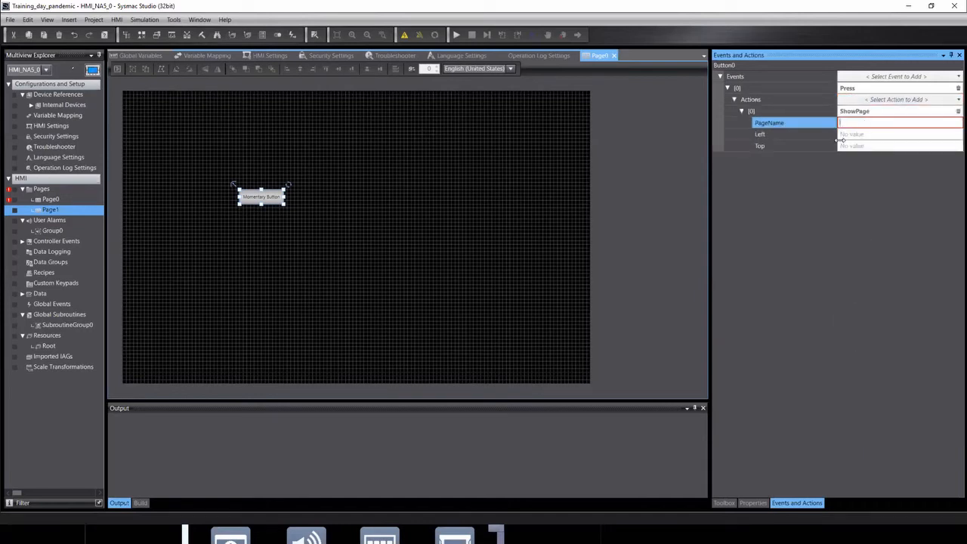
text(p)
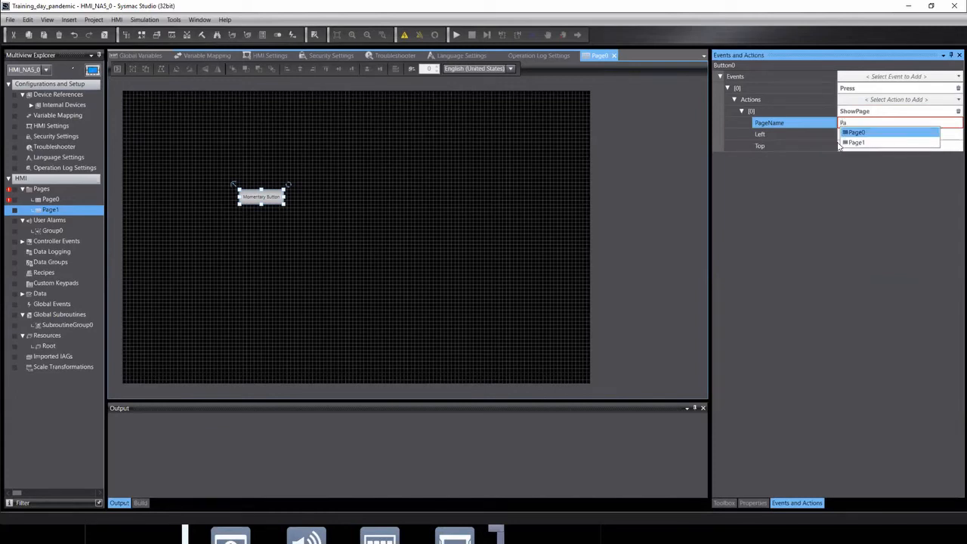
key(Down)
key(Return)
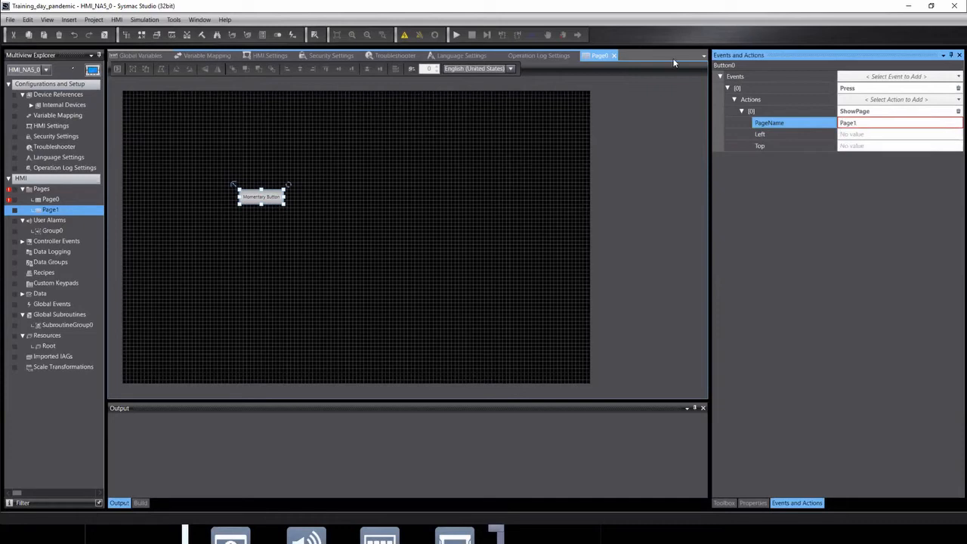
click(895, 110)
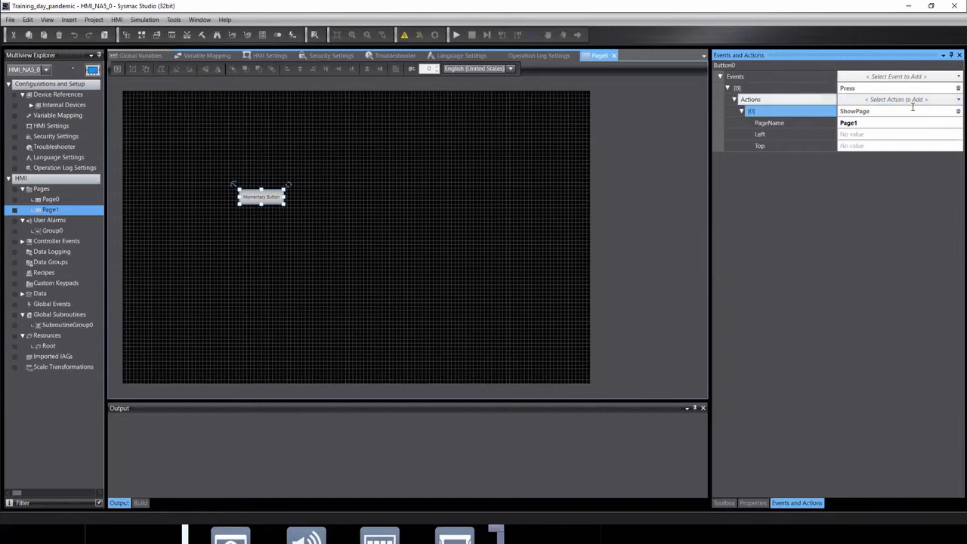
click(918, 78)
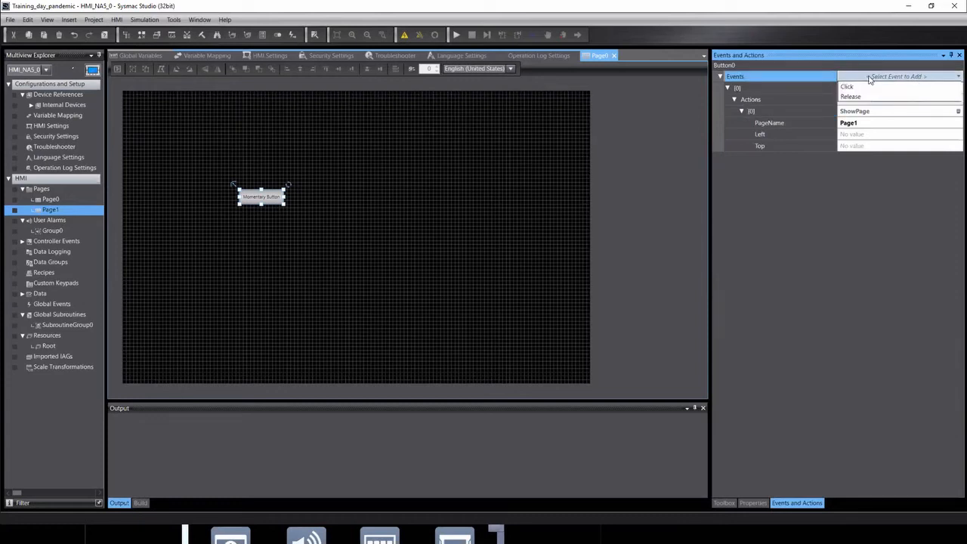
click(811, 296)
click(496, 219)
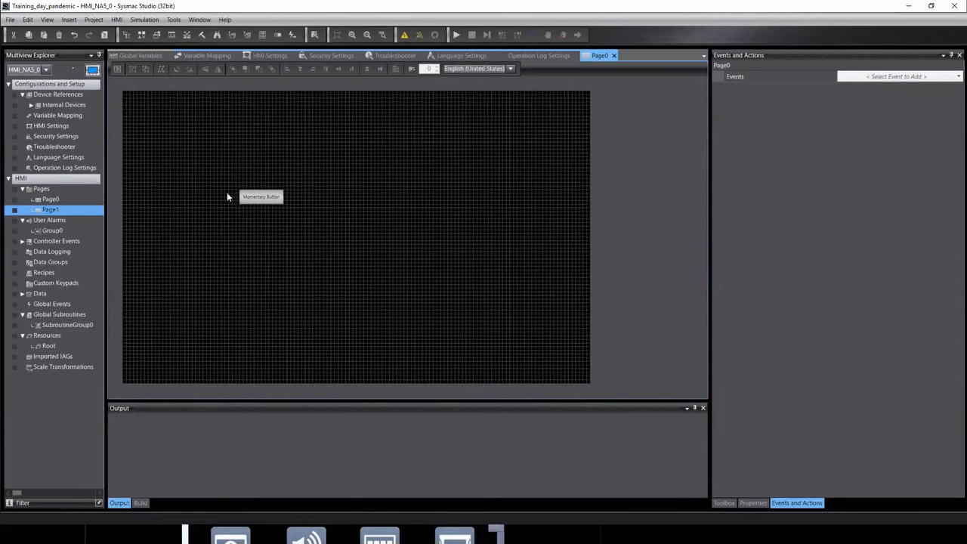
click(263, 199)
Relabel the button 'Page 1' and drag it down to position 340, 460.
double_click(263, 201)
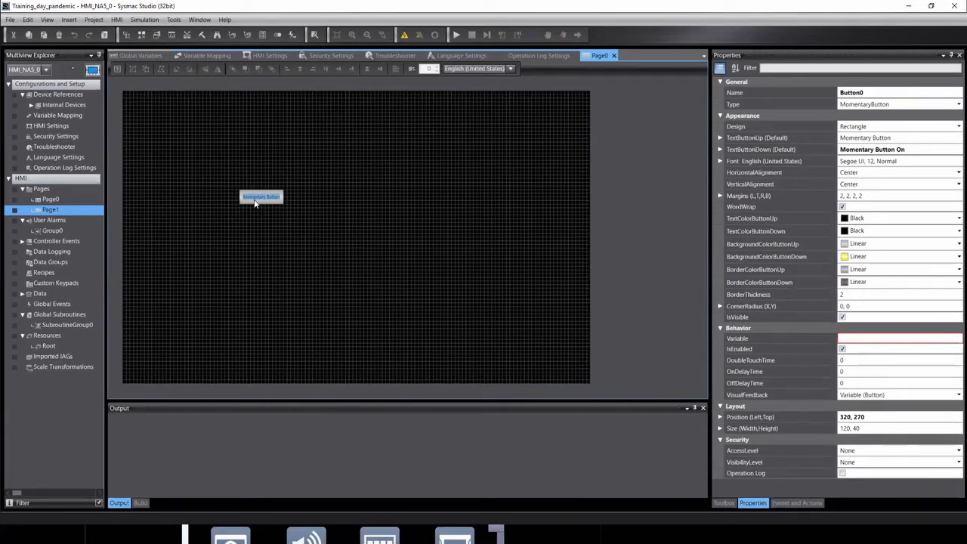
text(Page 1)
key(Return)
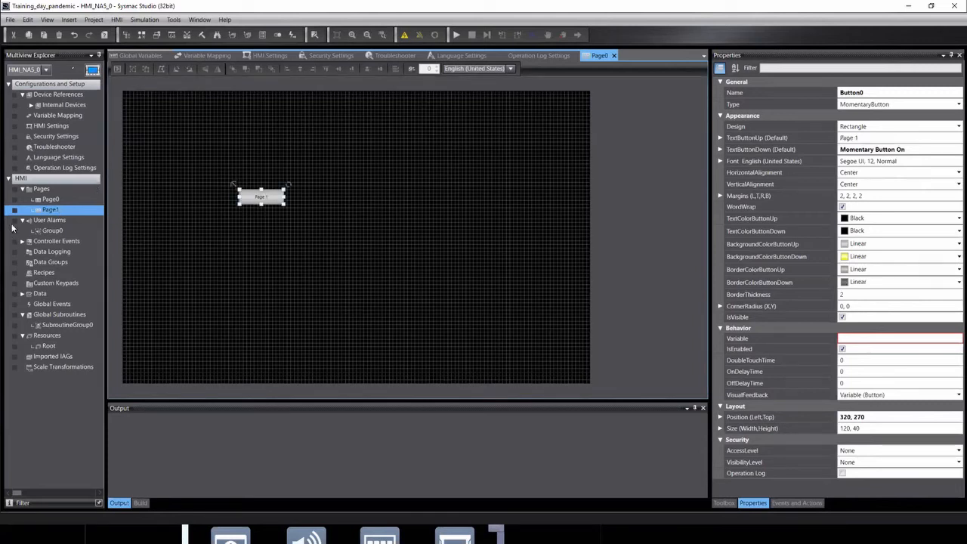
click(248, 244)
click(271, 197)
drag(272, 196, 281, 267)
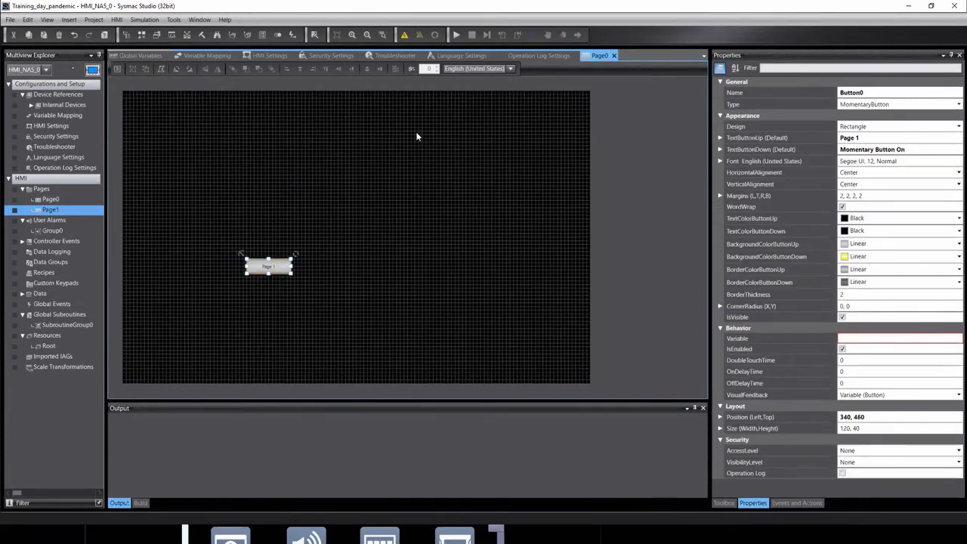
click(139, 21)
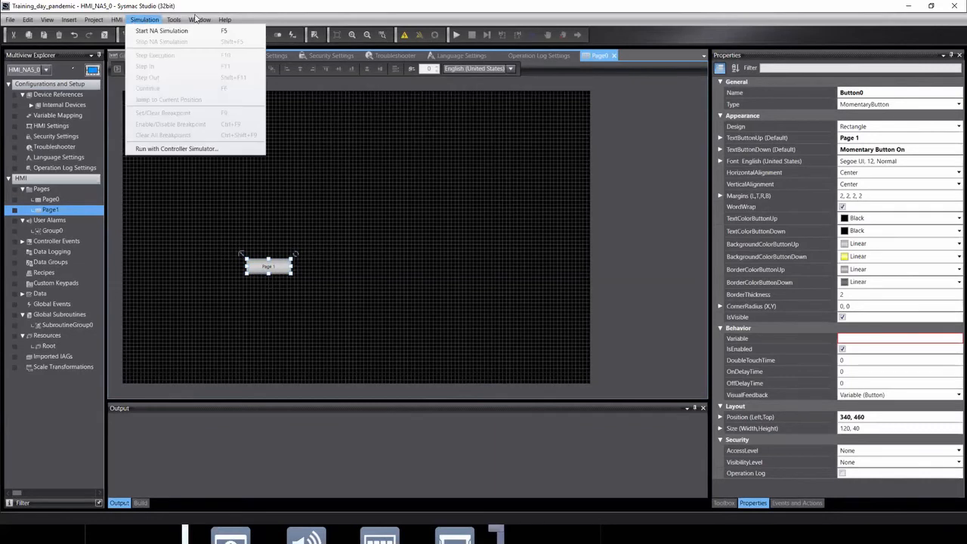
Run the NA simulation, confirm the Page 1 button opens the empty page, then close it.
click(145, 21)
click(145, 21)
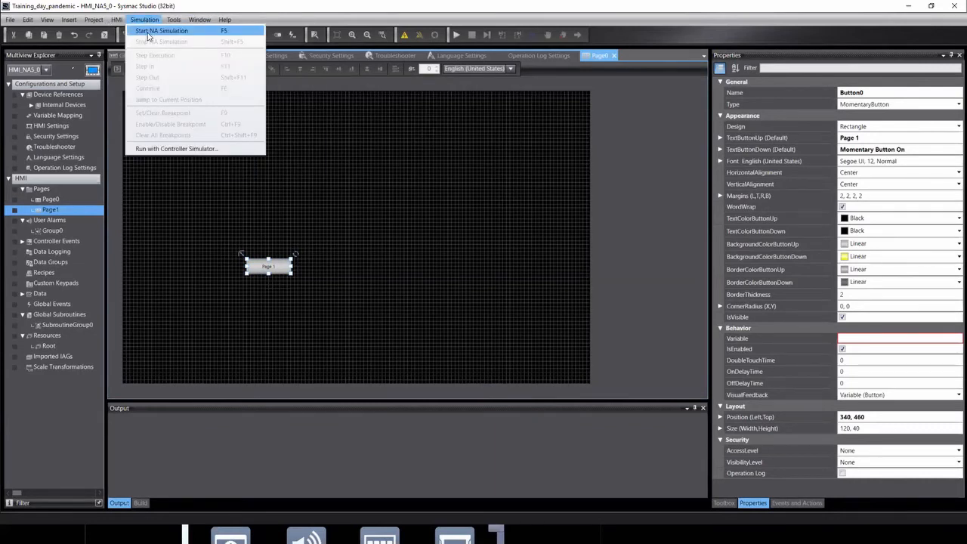
click(148, 35)
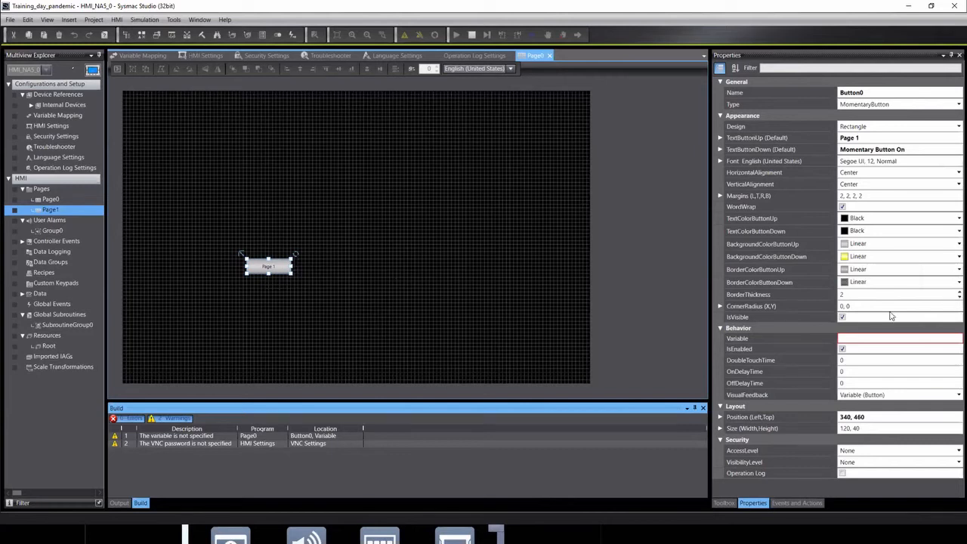
click(852, 342)
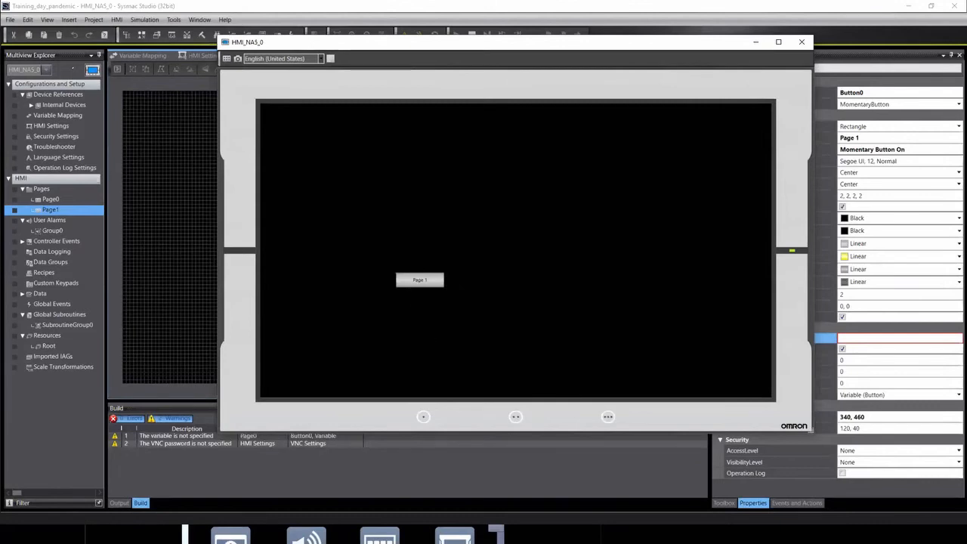
click(427, 281)
click(802, 44)
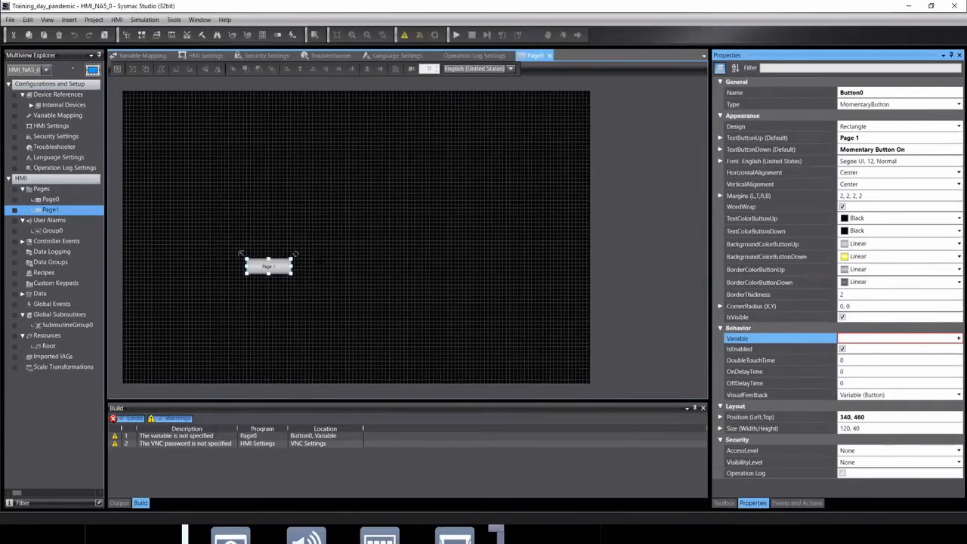
click(341, 324)
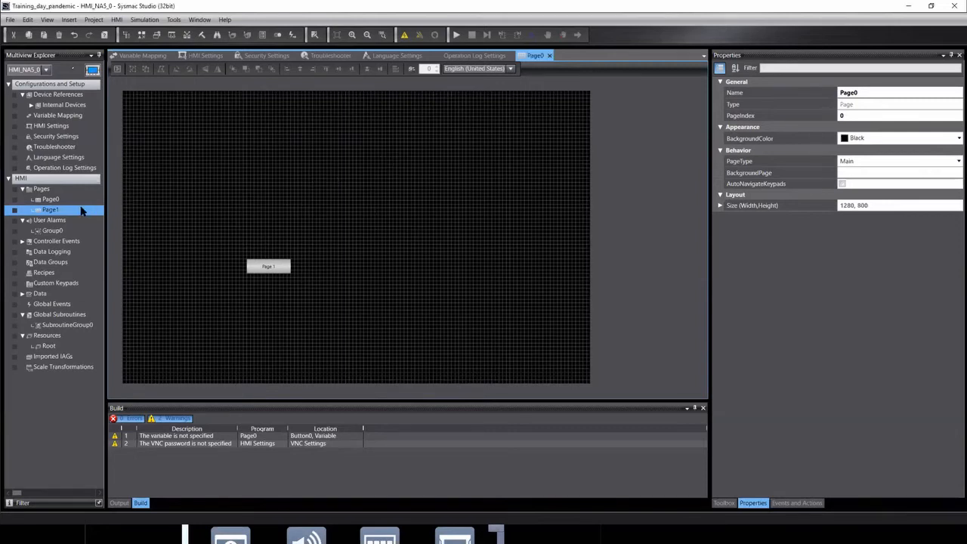
Add two new HMI pages, Page2 and Page3, under Pages.
right_click(36, 189)
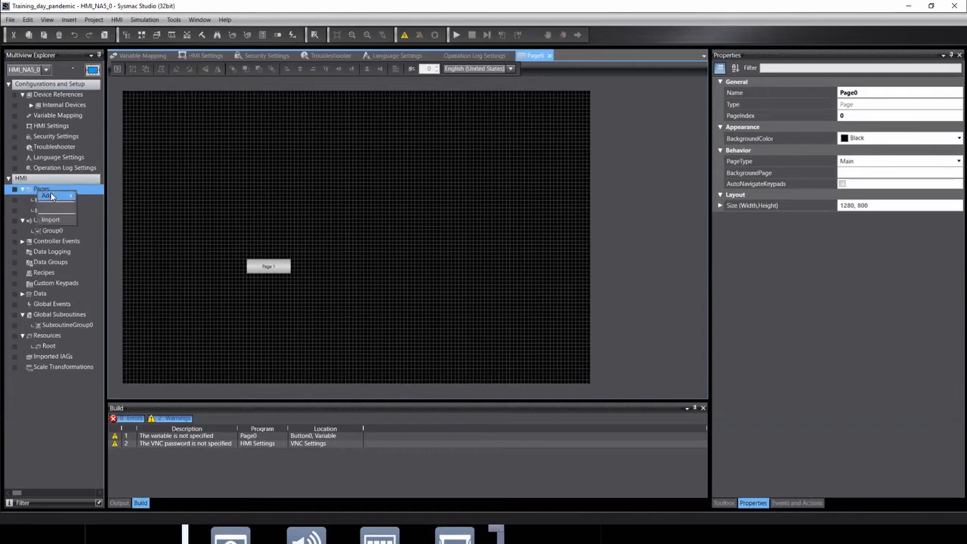
mouse_move(51, 197)
click(103, 198)
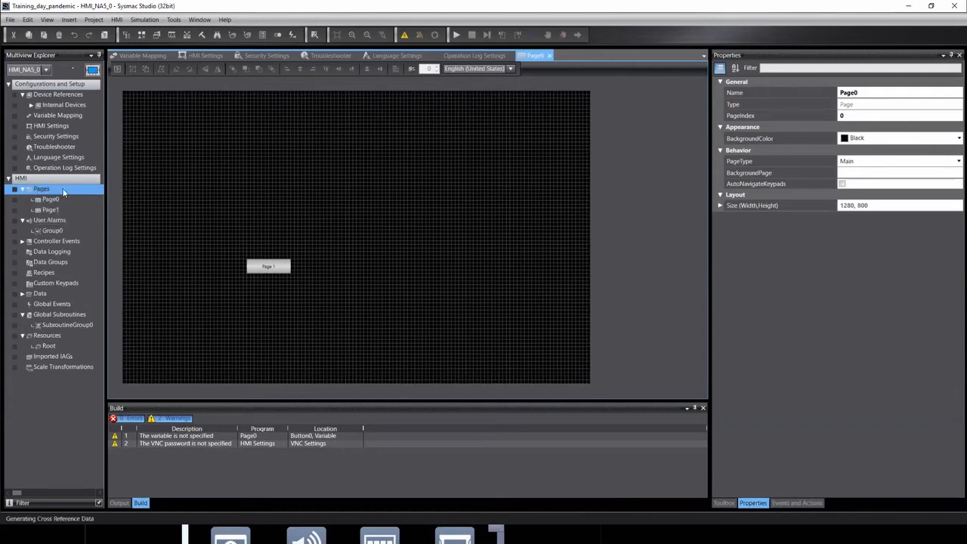
right_click(63, 193)
mouse_move(73, 193)
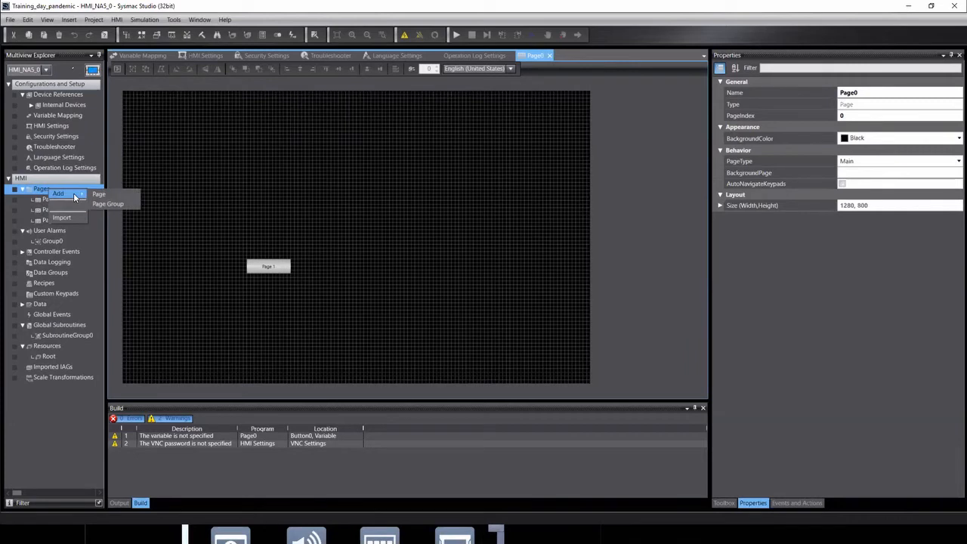
click(102, 193)
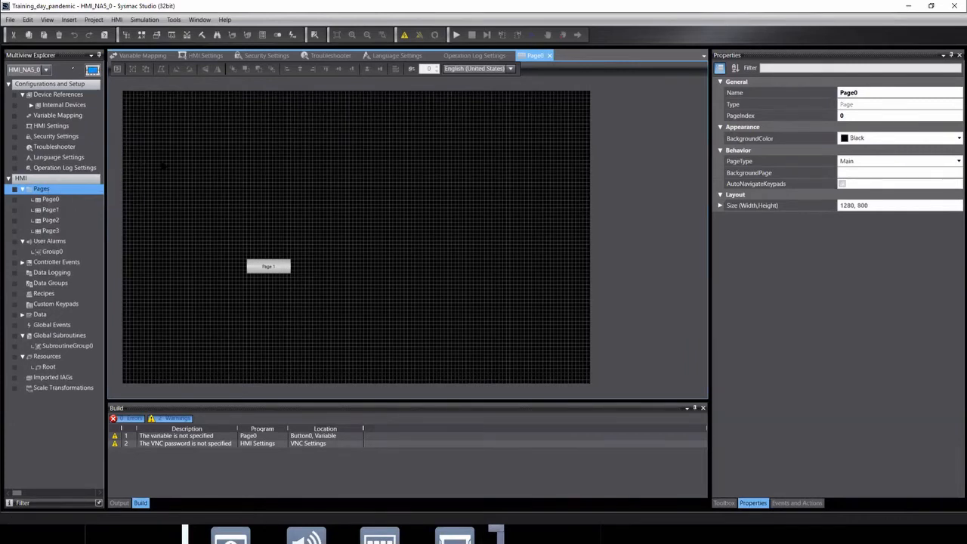
Show the Toolbox beside Page0, select its Page 1 button, then switch the explorer to new_Controller_0.
click(725, 503)
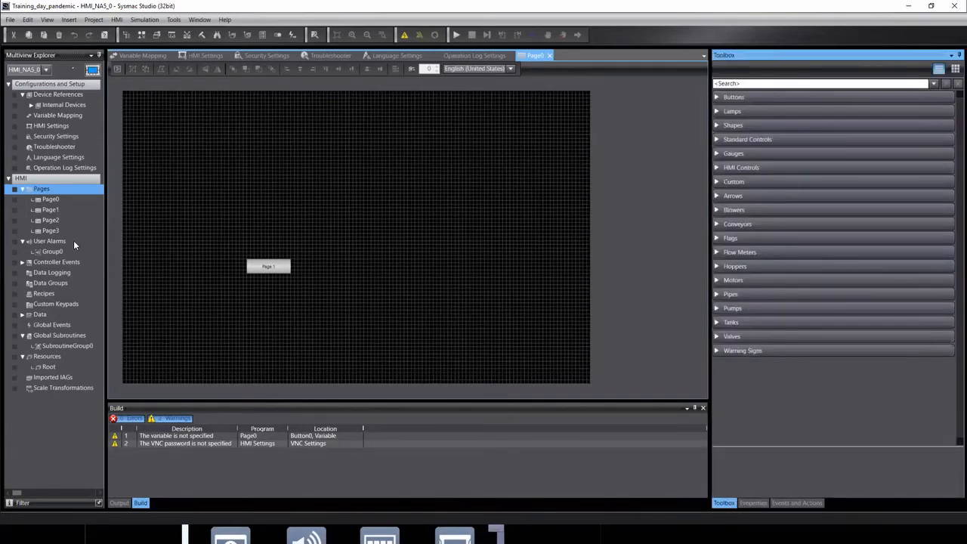
click(51, 200)
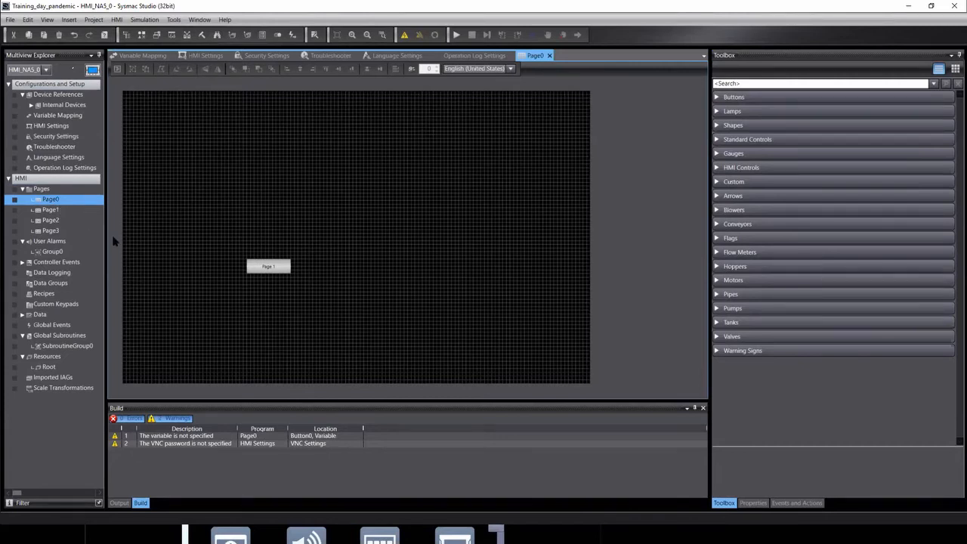
click(258, 270)
click(47, 70)
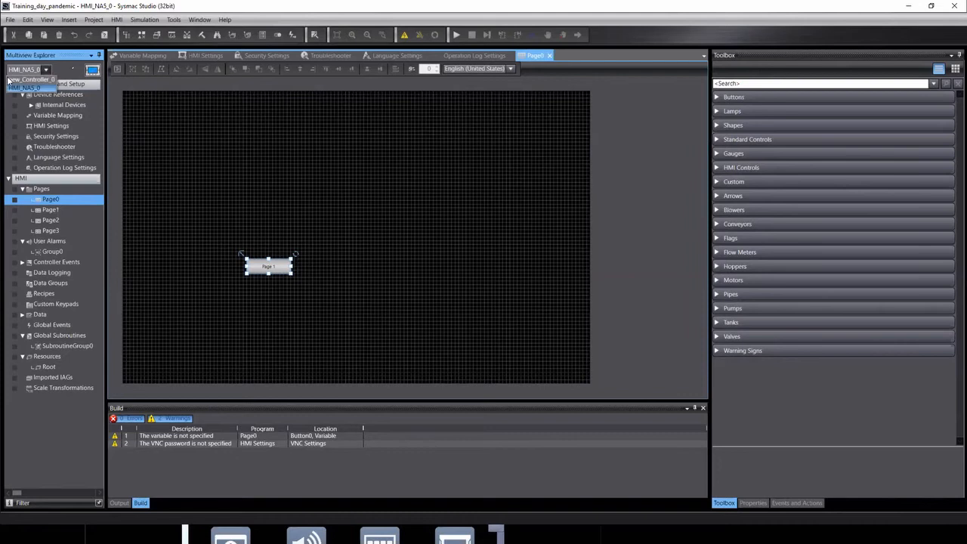
click(23, 79)
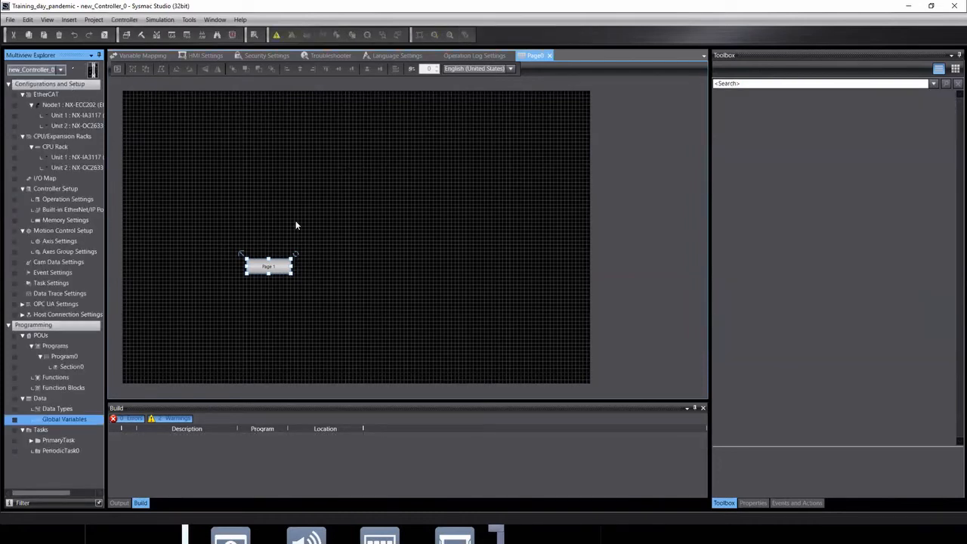
Open the controller's Section0 ladder, inspect the timer and Motor_FTS coil rungs, then return to HMI_NA5_0.
click(61, 367)
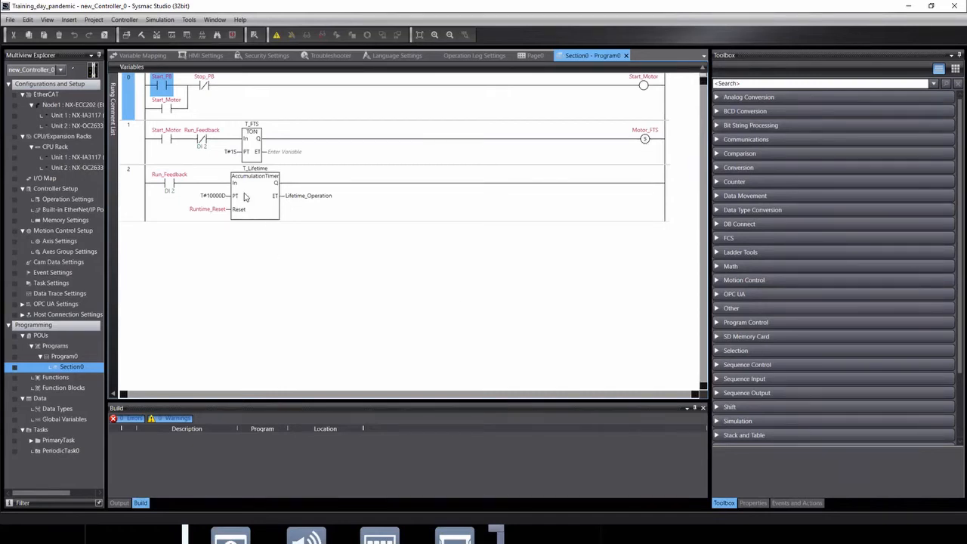
click(272, 214)
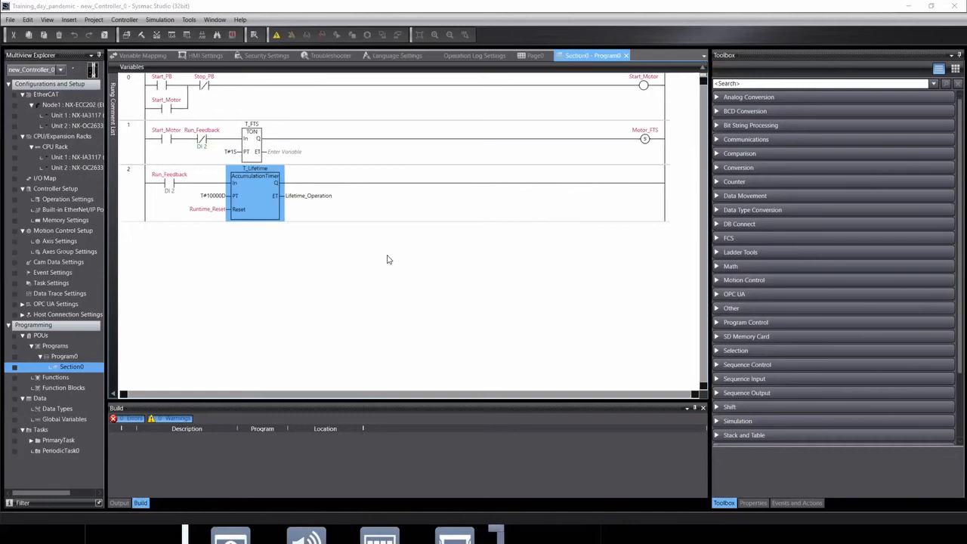
click(338, 307)
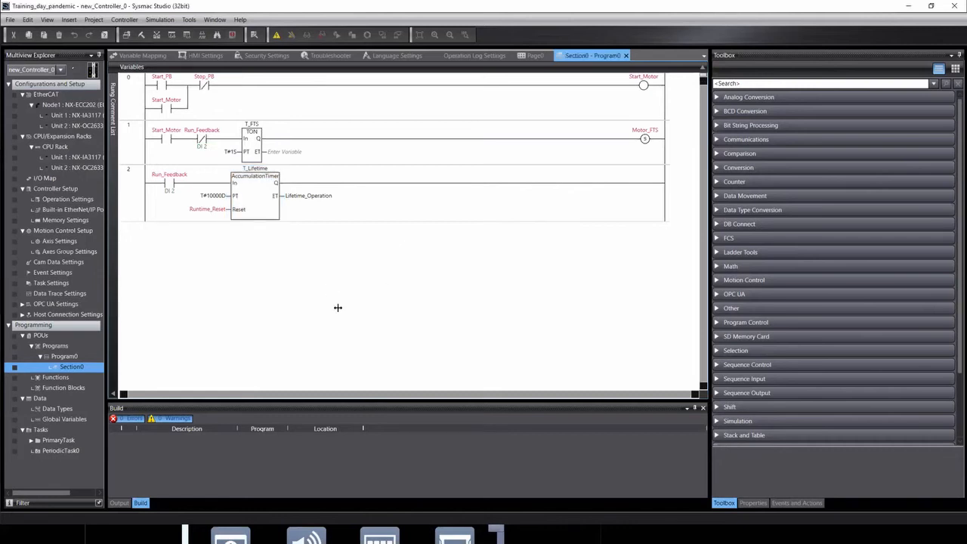
click(644, 140)
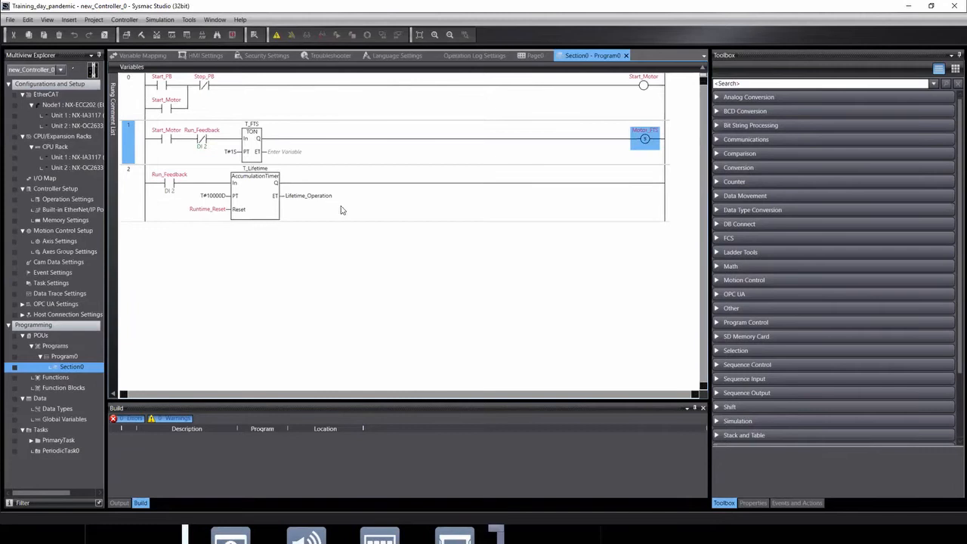
click(61, 69)
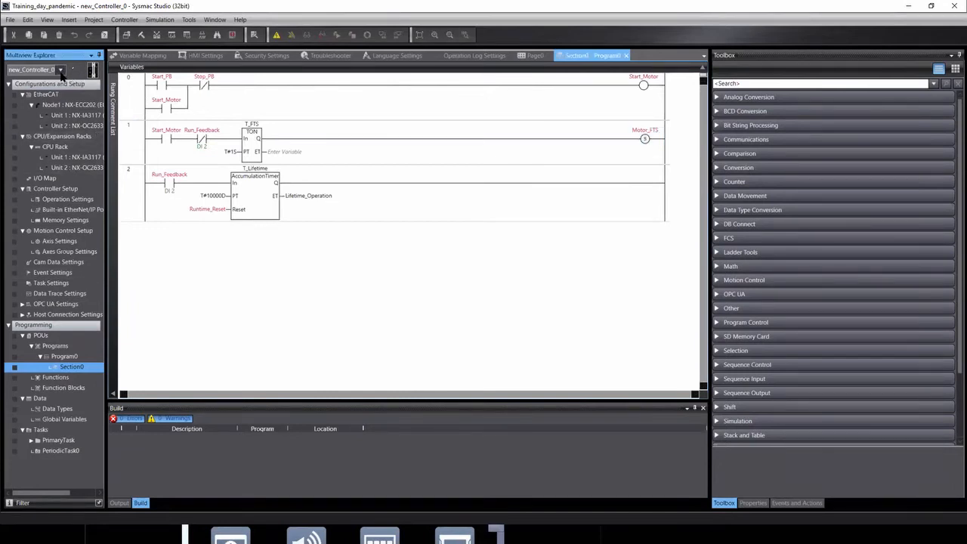
click(23, 90)
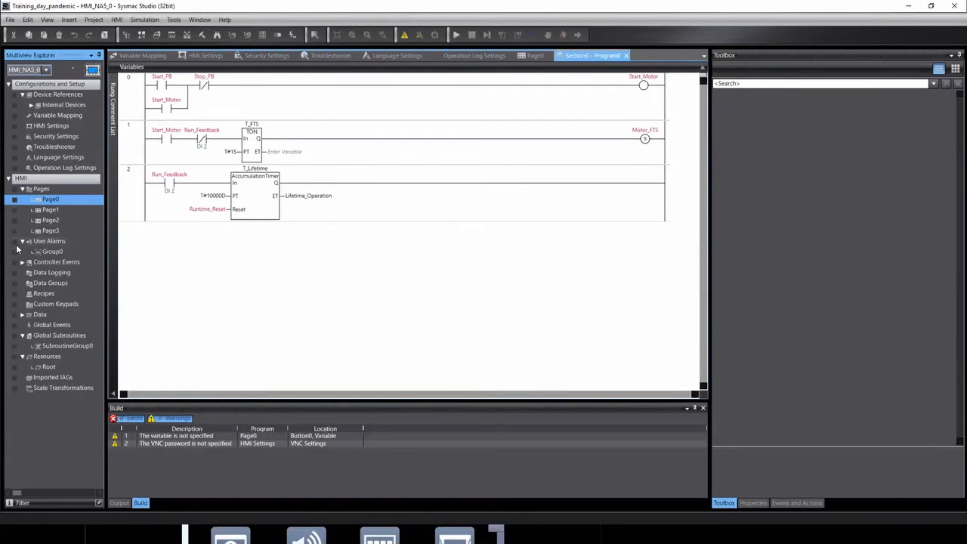
In User Alarms Group0, add a new alarm row named Motor Failed to Start.
double_click(56, 253)
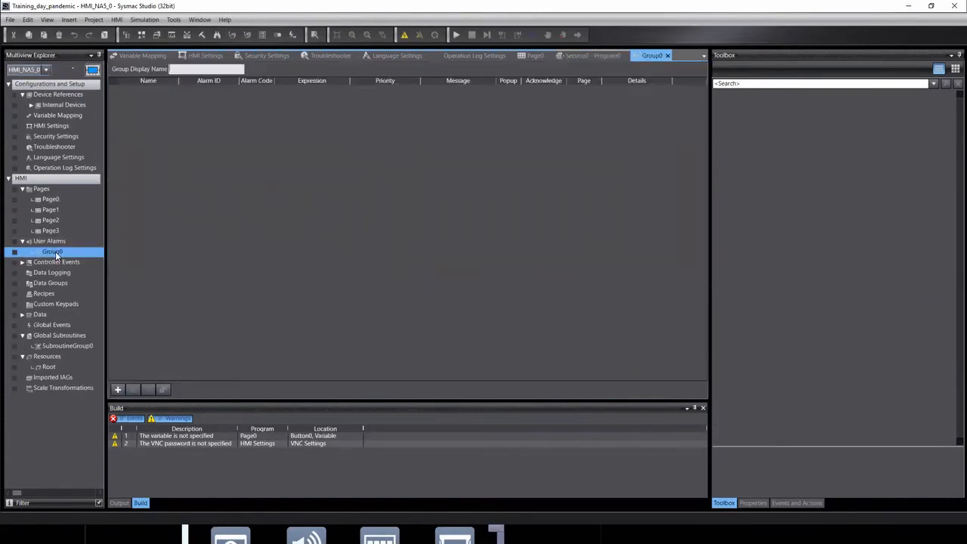
click(117, 391)
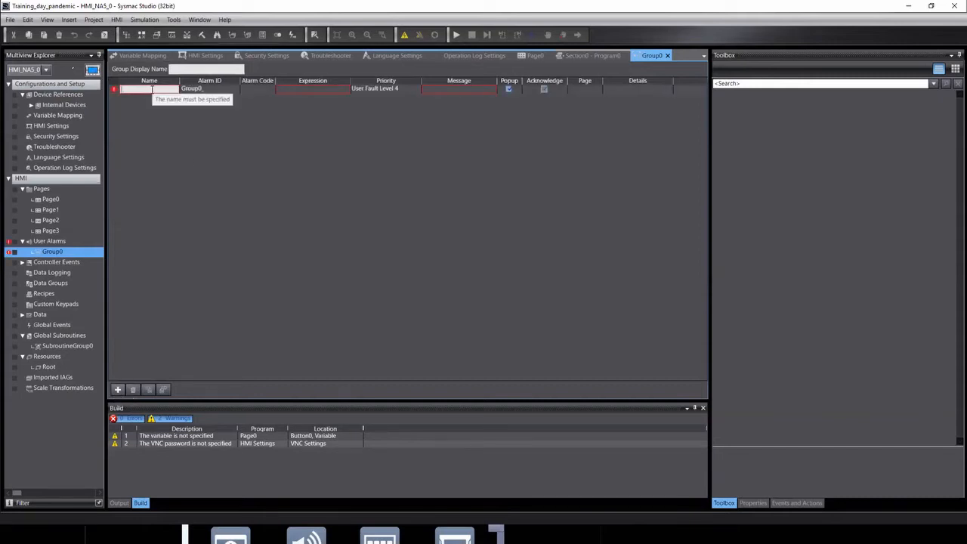
click(152, 89)
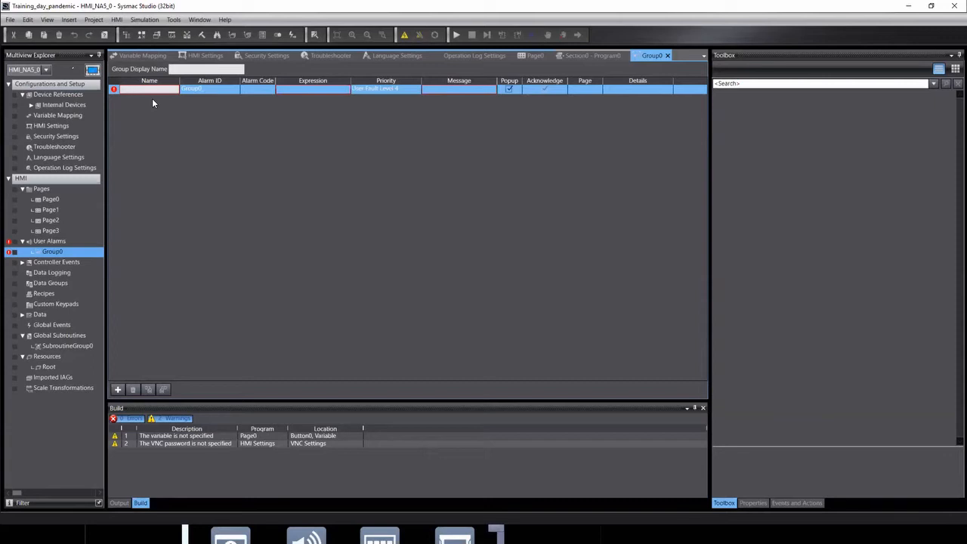
text(Motor Failed to Start)
drag(179, 80, 215, 81)
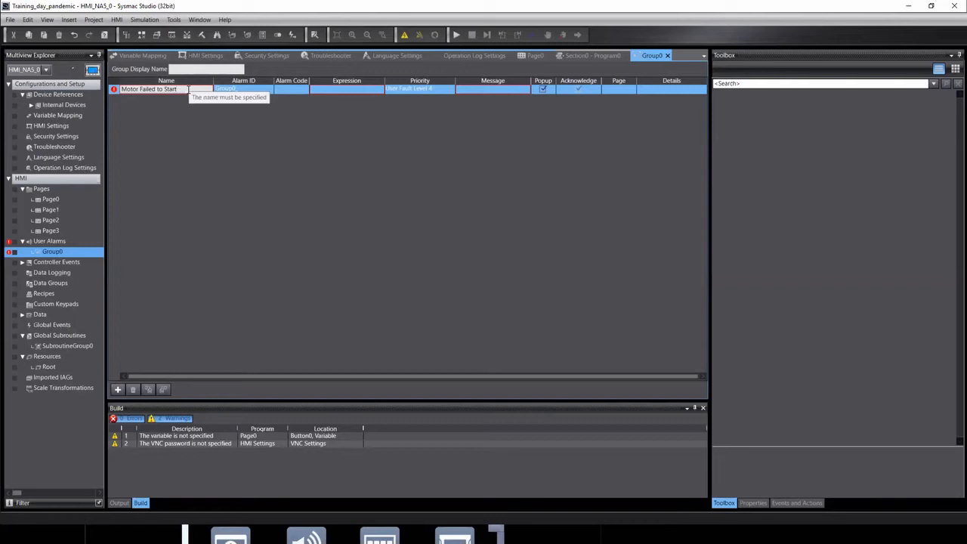
click(254, 90)
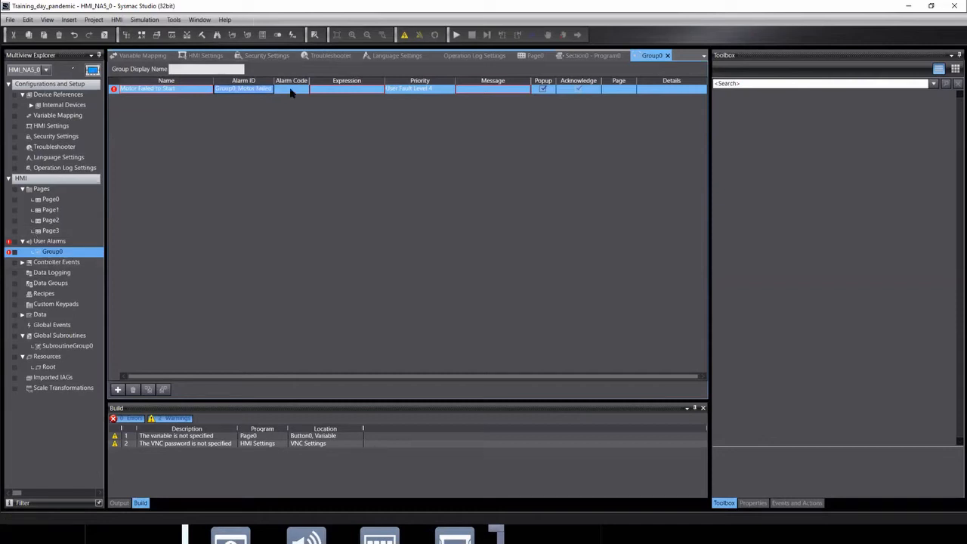
Set the alarm's expression to Motor_FTS and leave its priority at User Fault Level 4.
click(337, 89)
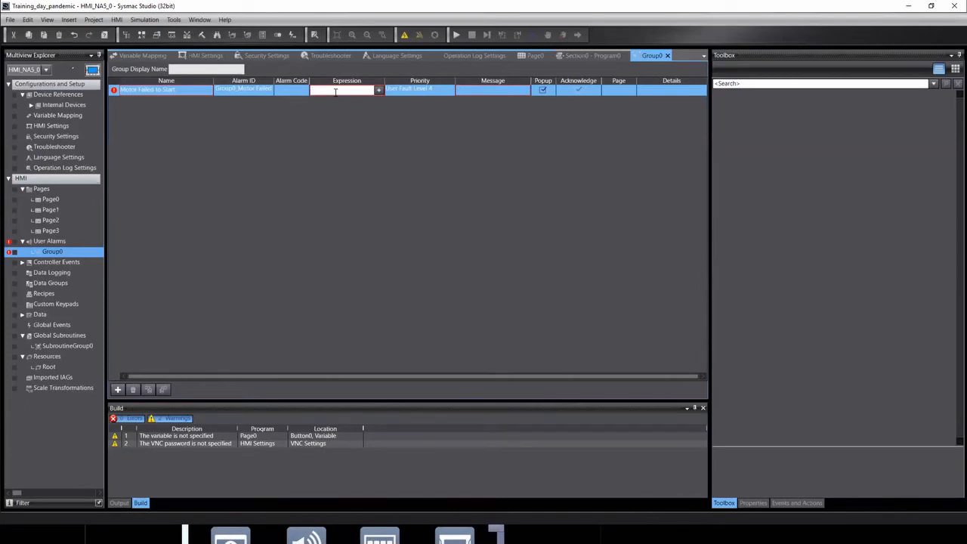
text(M)
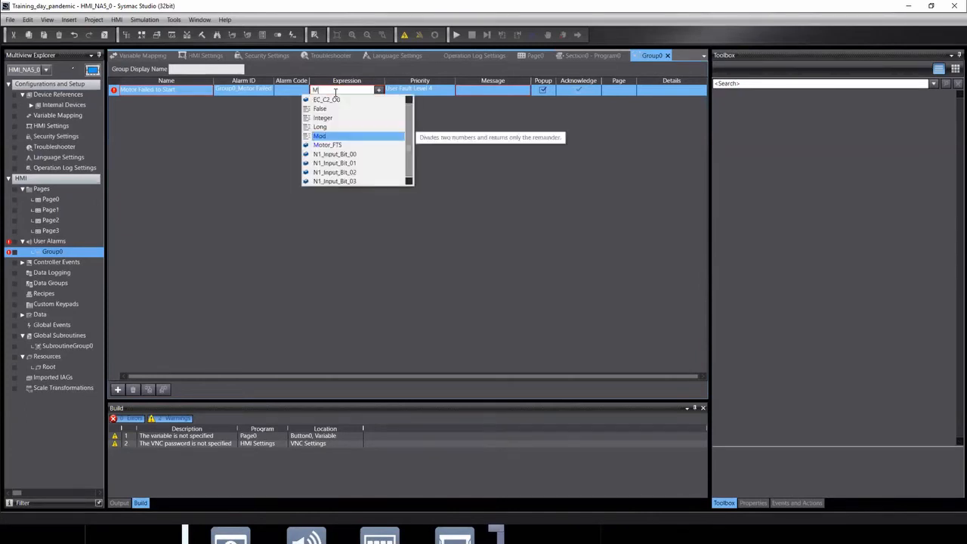
key(Down)
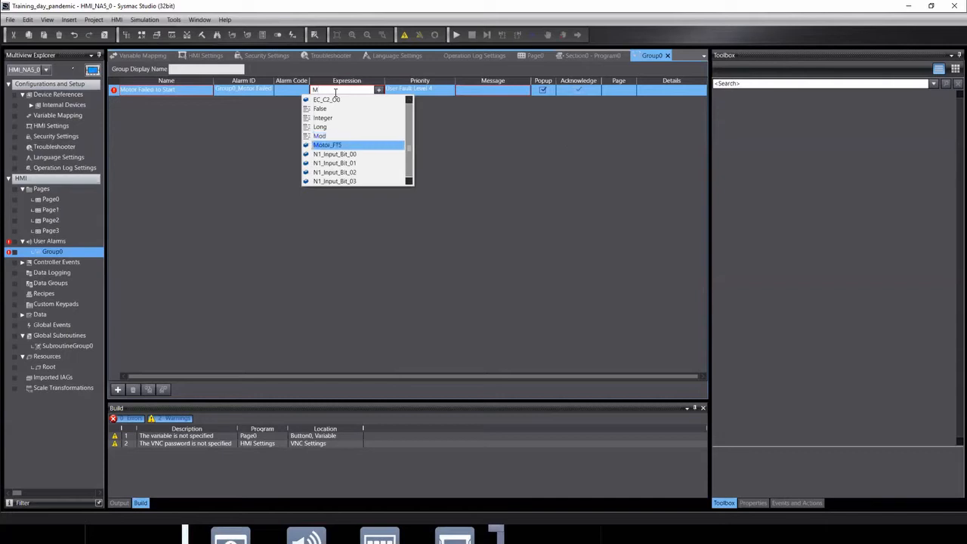
key(Return)
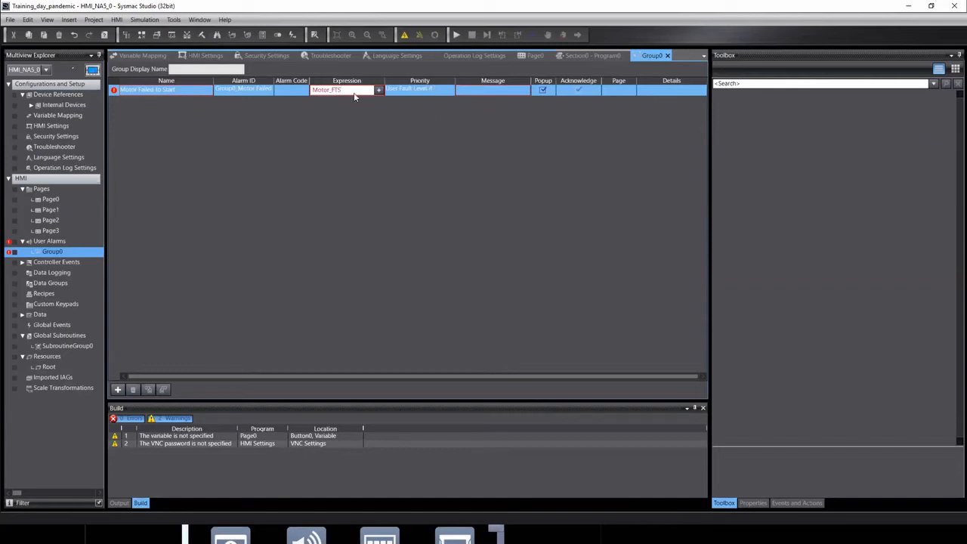
click(424, 92)
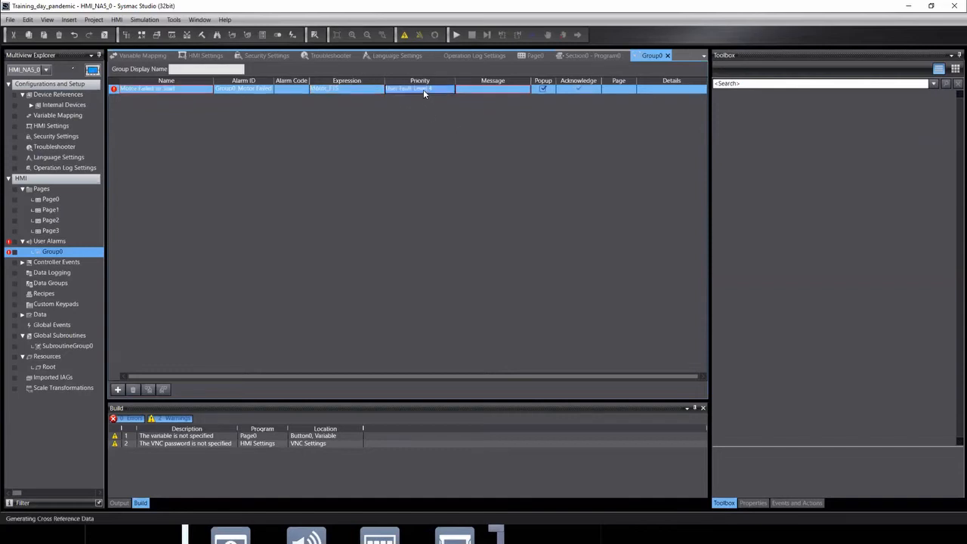
click(428, 89)
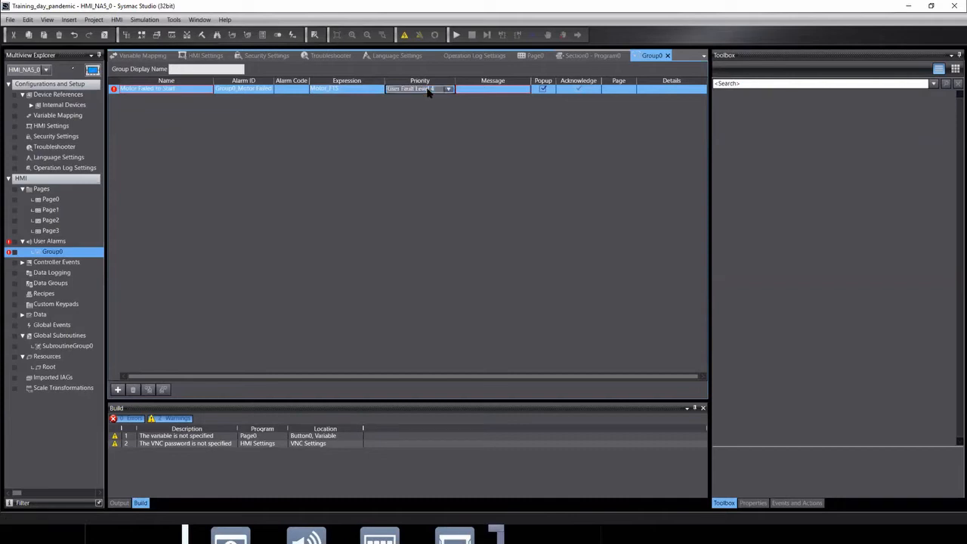
click(448, 89)
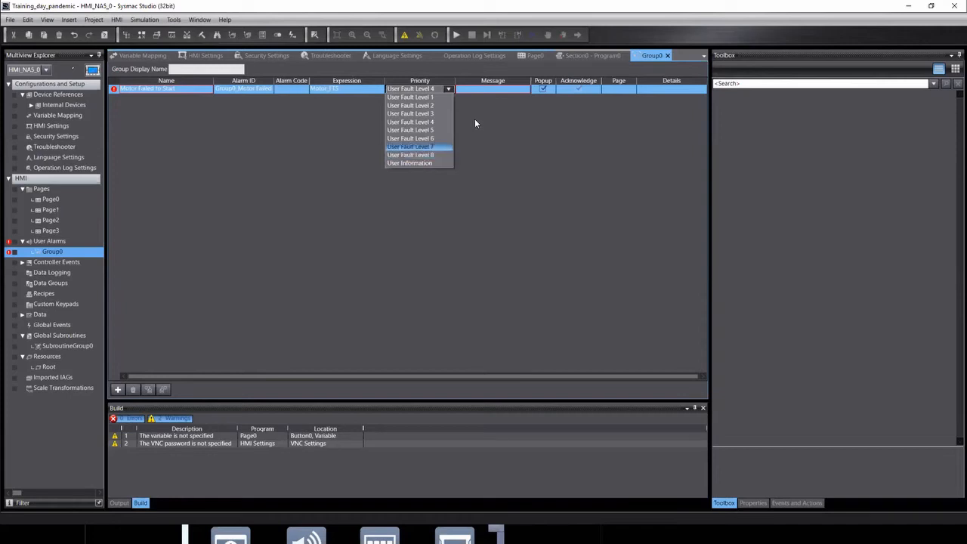
click(633, 114)
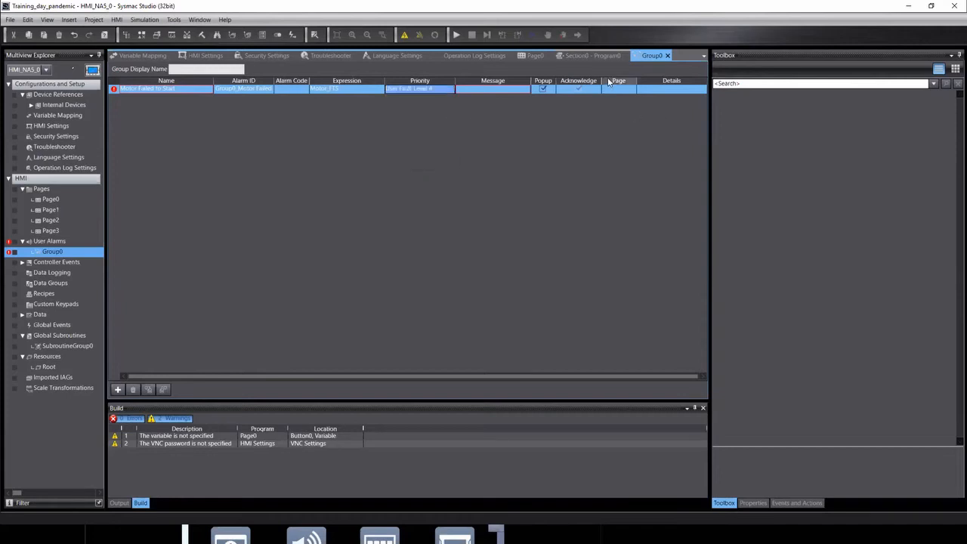
Widen the Message column and enter the message 'Pump 123 Failed to Start, check the overload'.
click(487, 90)
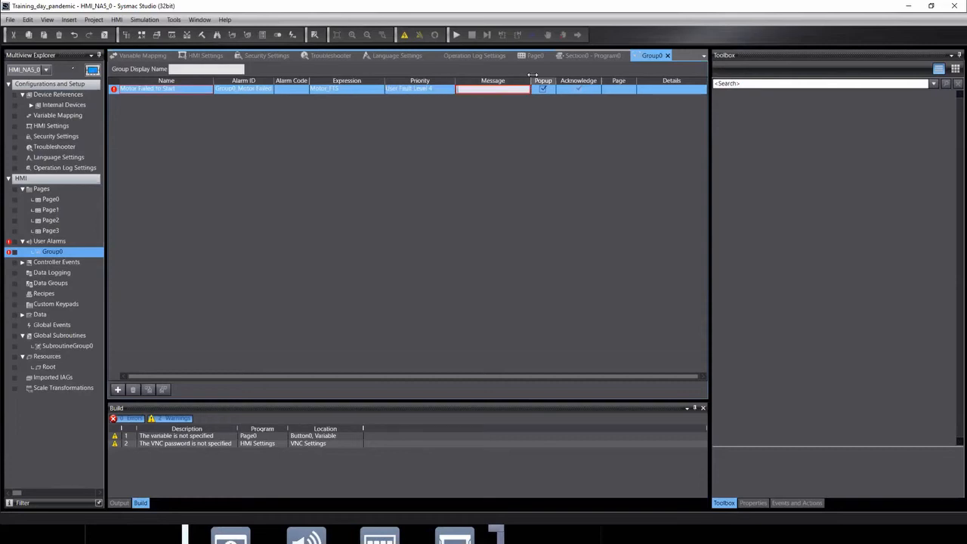
drag(530, 80, 598, 80)
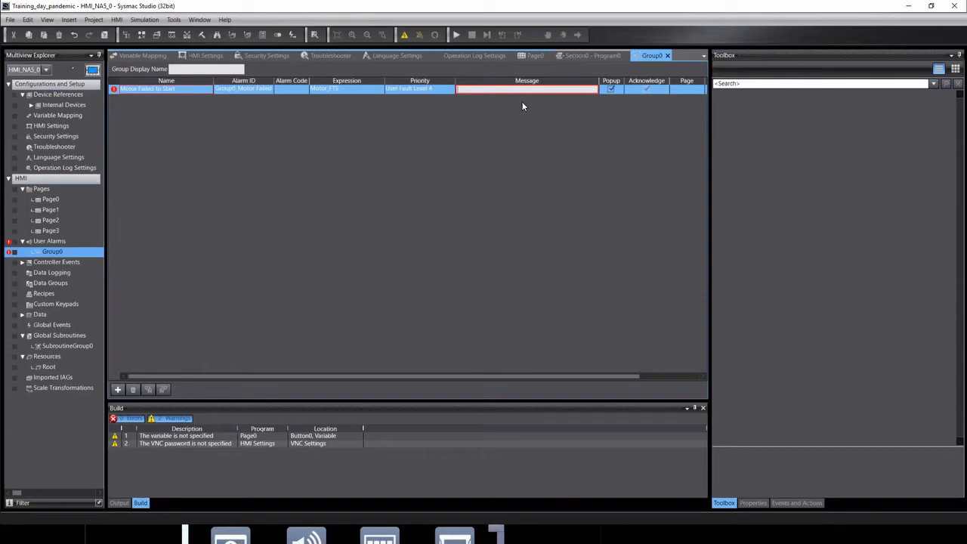
text(m)
key(BackSpace)
text(ump 123 Failed to Start, check the overload)
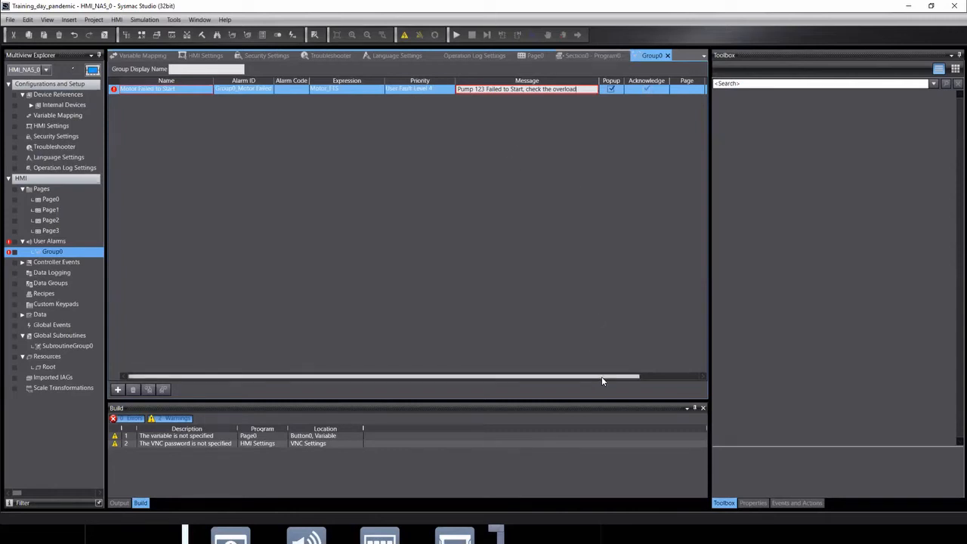
drag(601, 376, 690, 386)
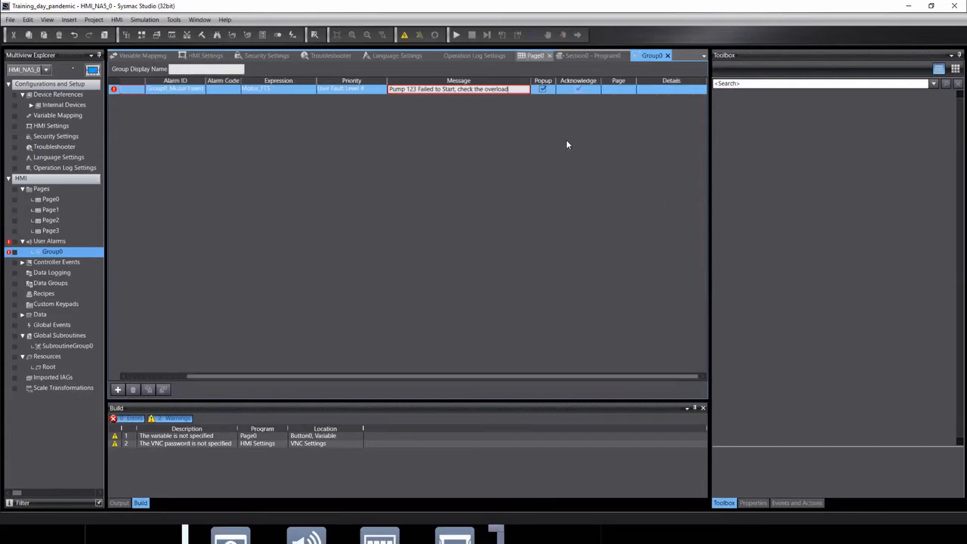
click(666, 88)
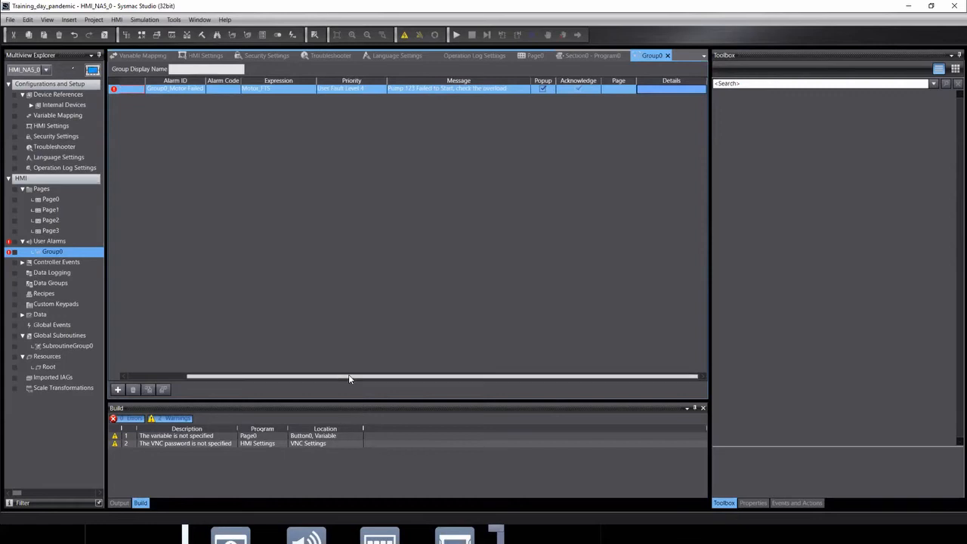
drag(348, 376, 225, 378)
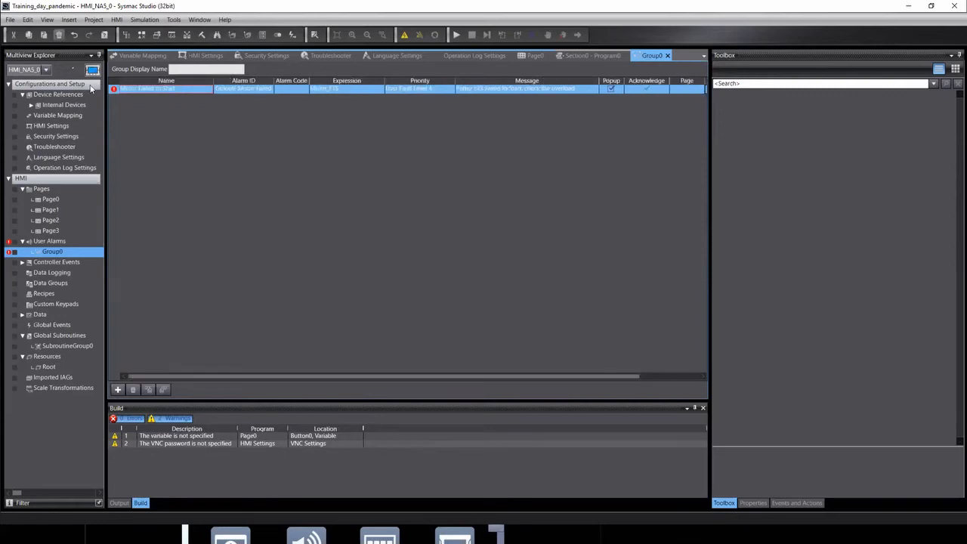
mouse_move(115, 90)
click(146, 91)
Rename the alarm Motor_Failed_to_Start by replacing its spaces with underscores.
click(141, 90)
key(BackSpace)
text(_)
key(Right)
key(Right)
key(Right)
key(Delete)
text(_)
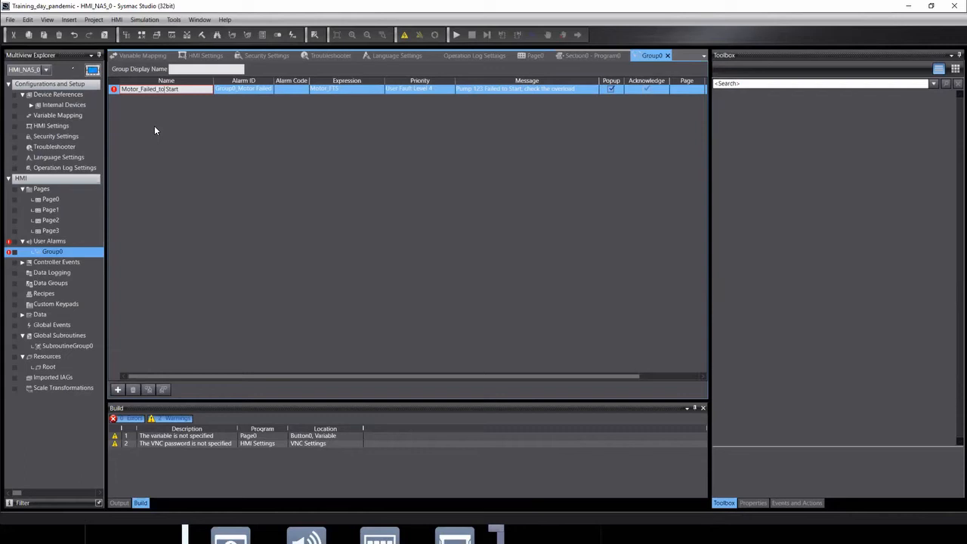
key(Delete)
text(_)
key(Return)
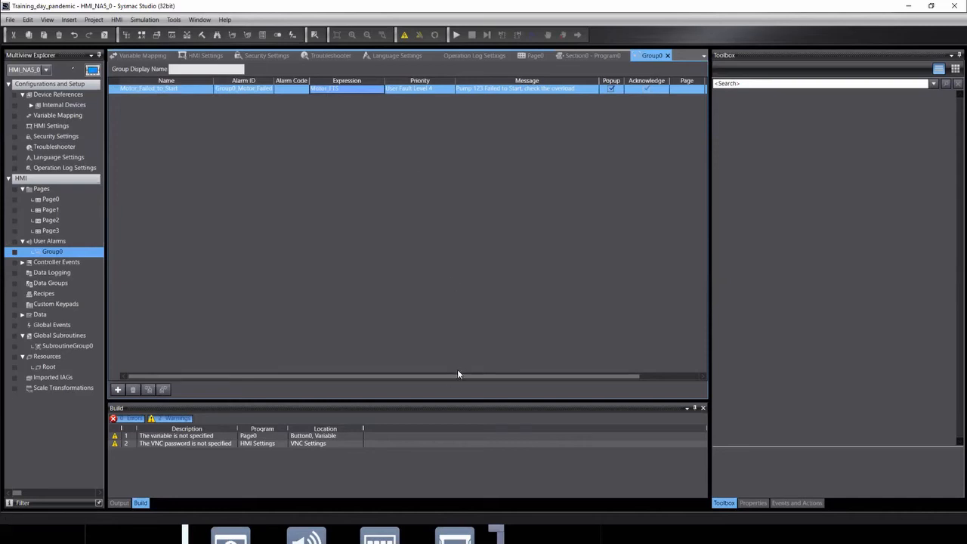
Set the alarm's Page column to Page3.
click(648, 376)
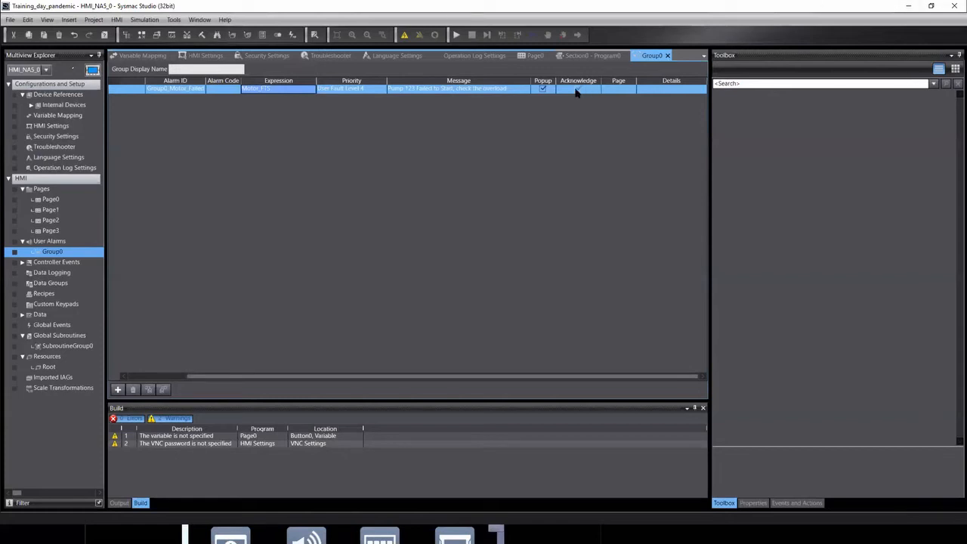
click(610, 92)
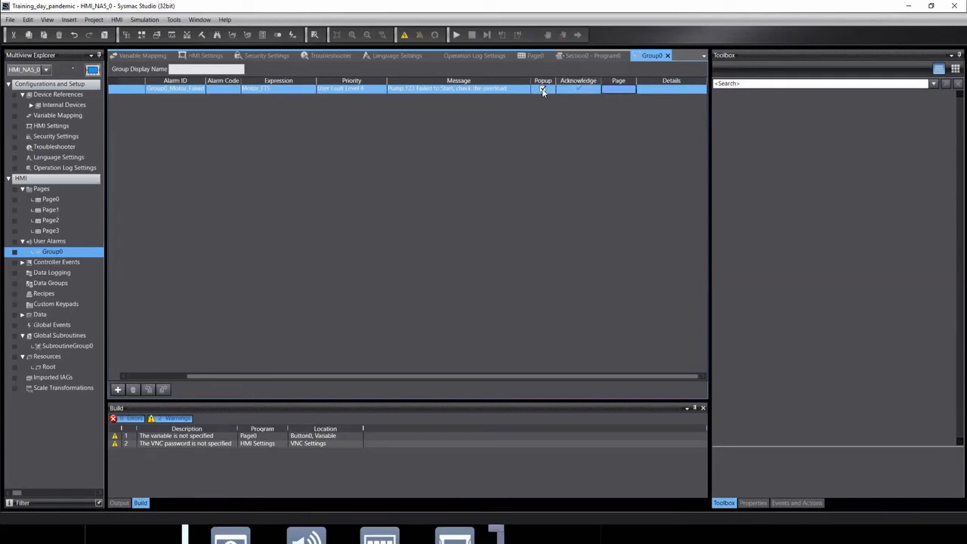
click(616, 90)
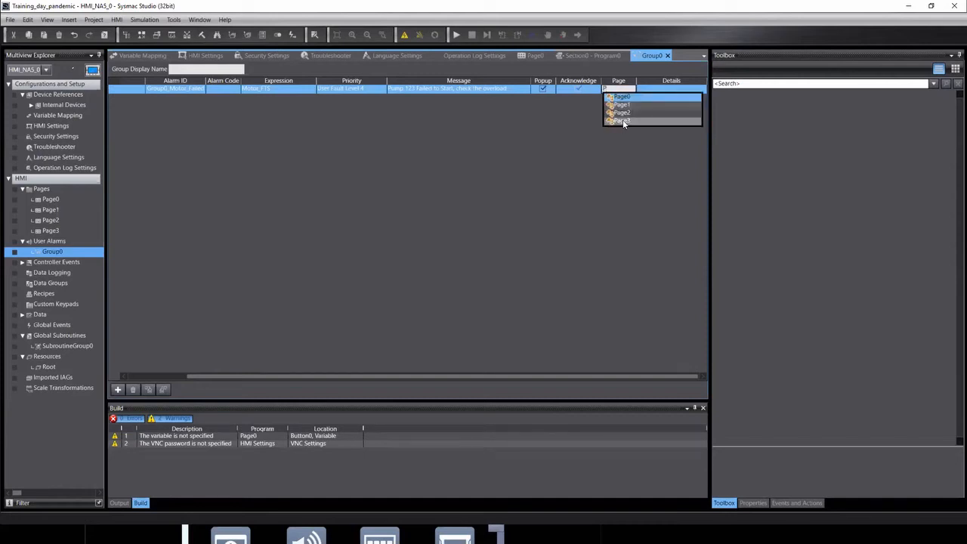
click(622, 120)
click(676, 90)
drag(379, 378, 225, 385)
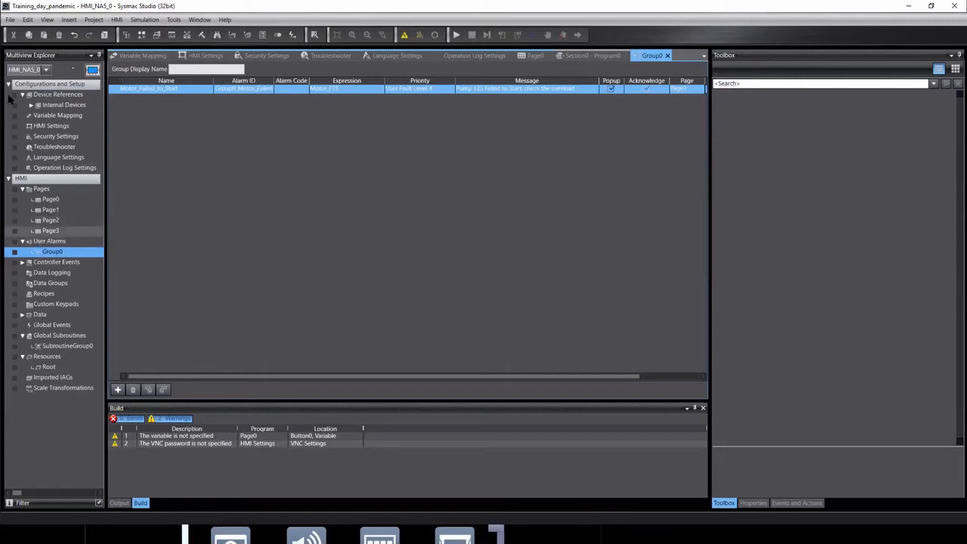
click(46, 71)
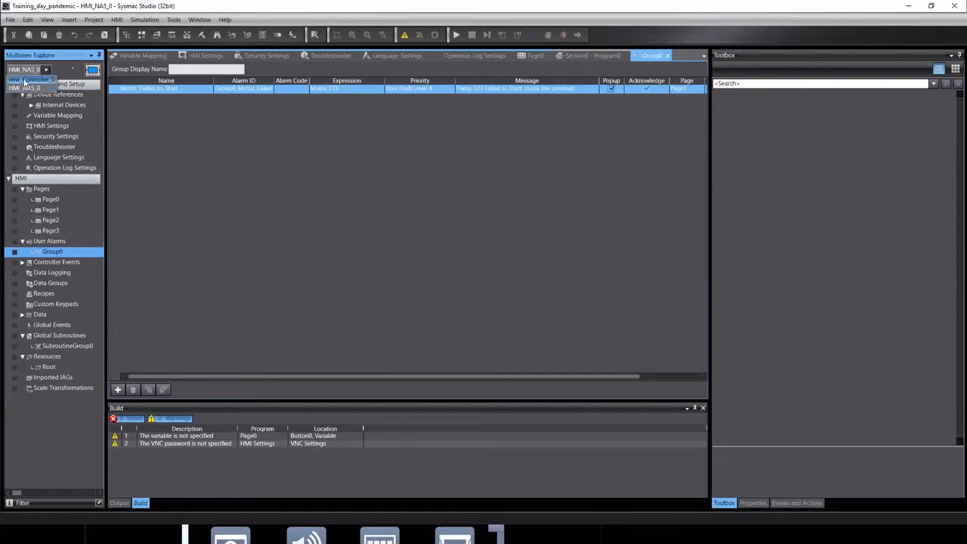
Switch to new_Controller_0, reopen the Section0 ladder, and bring up rung 1's editing options.
click(24, 81)
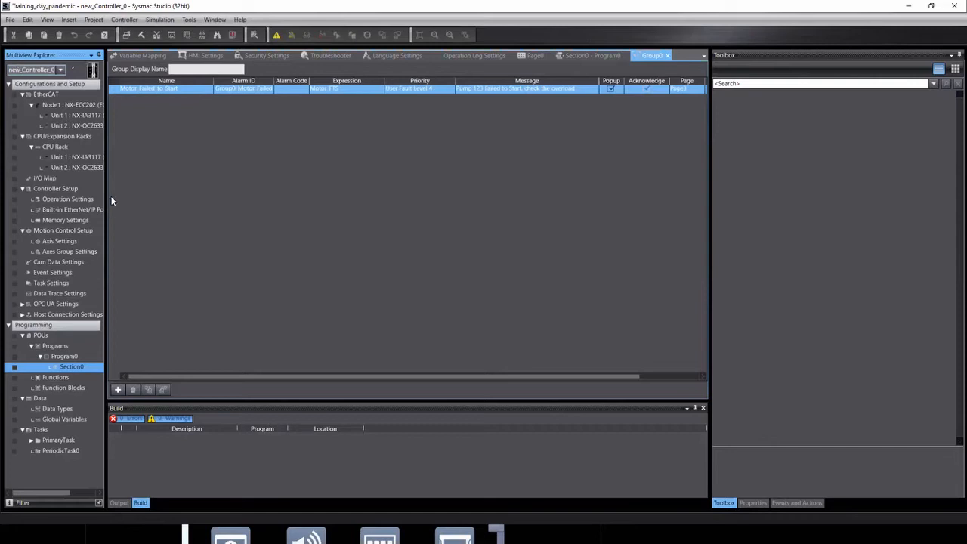
double_click(68, 367)
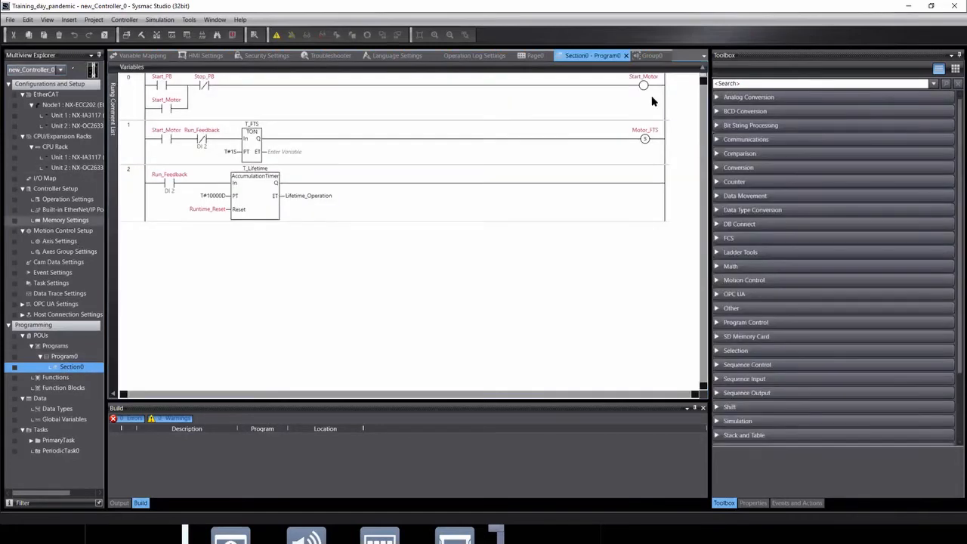
click(644, 143)
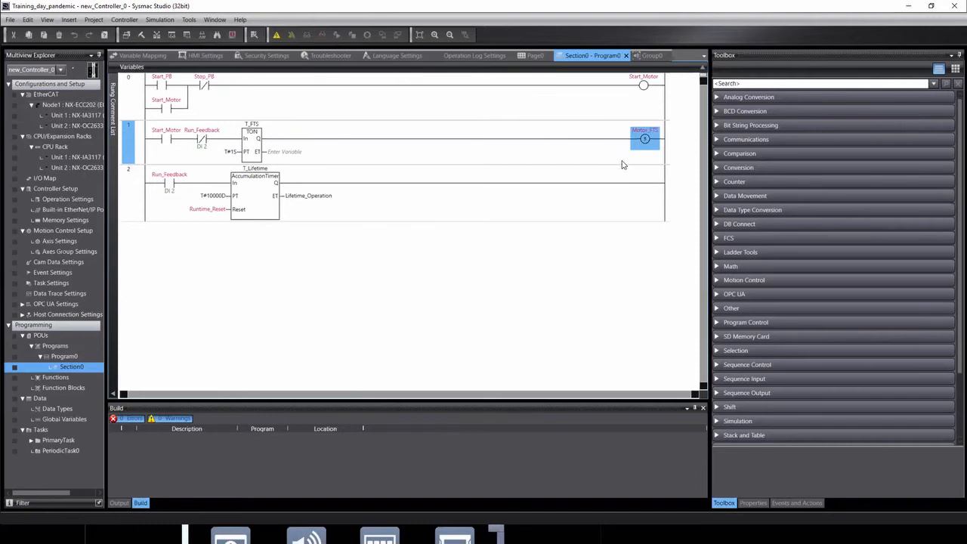
right_click(131, 149)
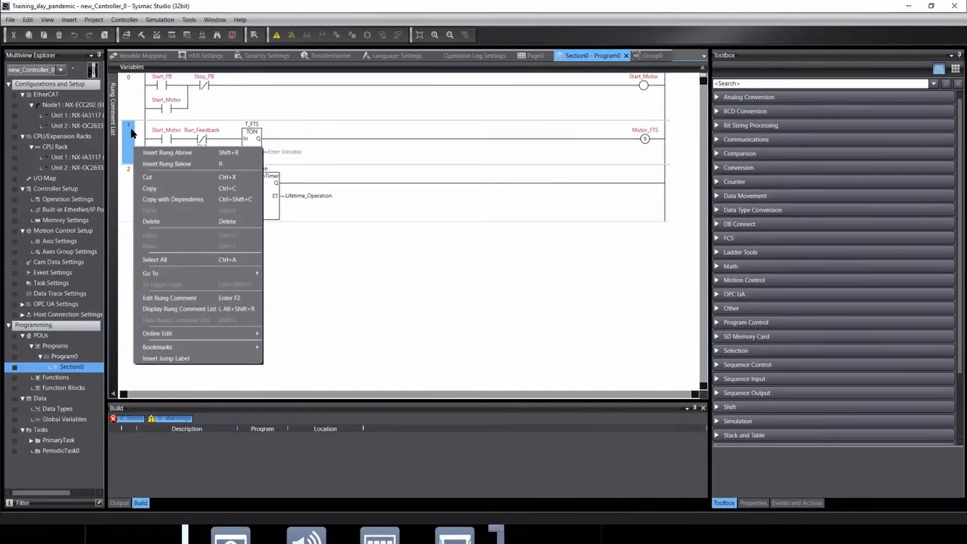
Insert a new rung 2 with normally-open Motor_FTS and Start_Motor contacts.
click(162, 164)
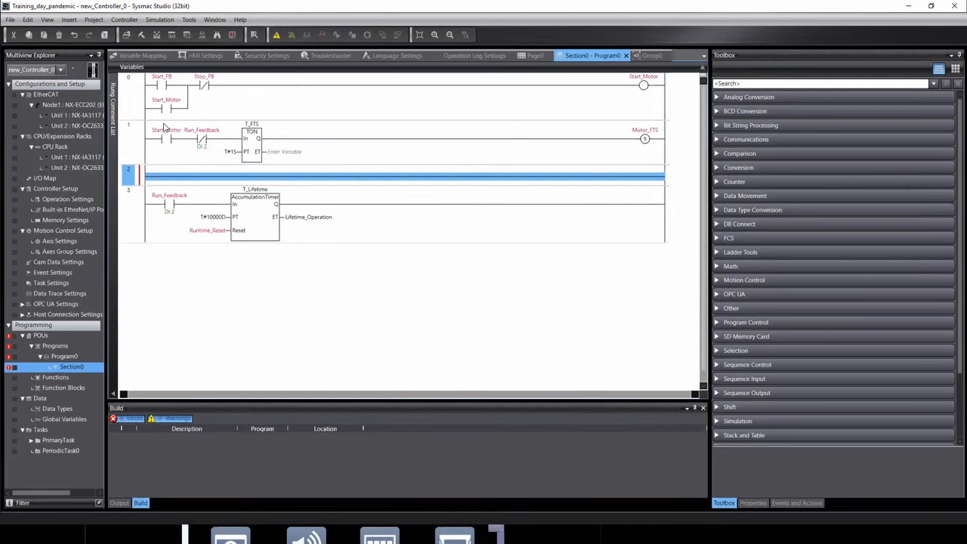
key(c)
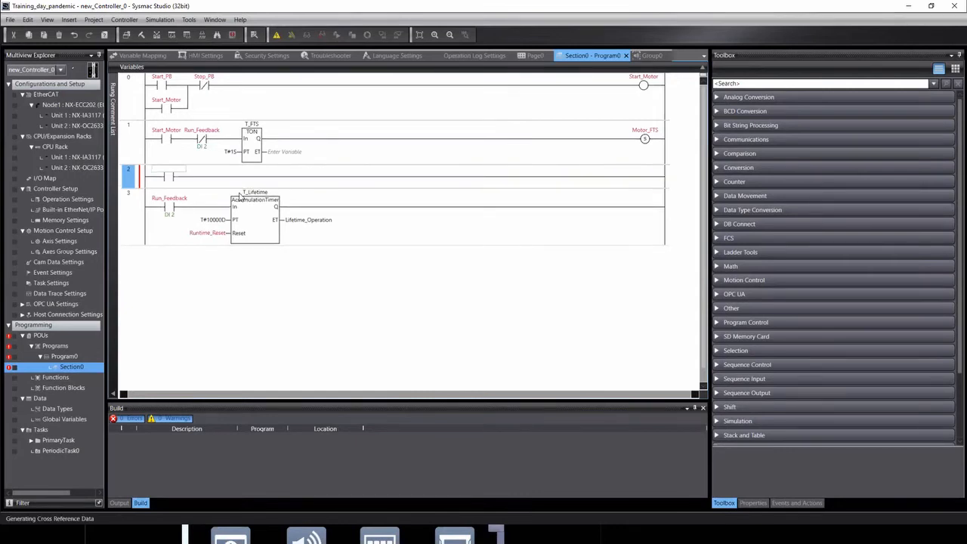
text(Mo)
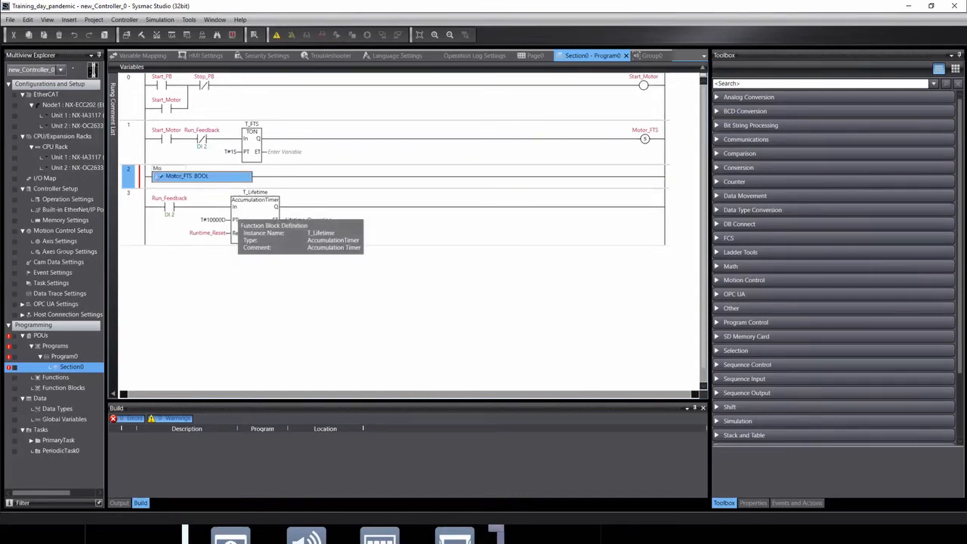
key(Return)
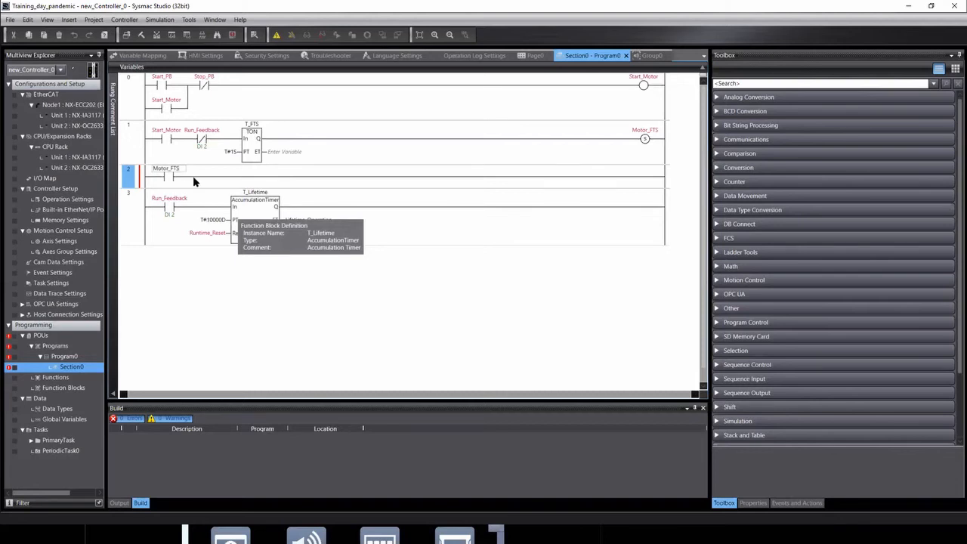
click(197, 178)
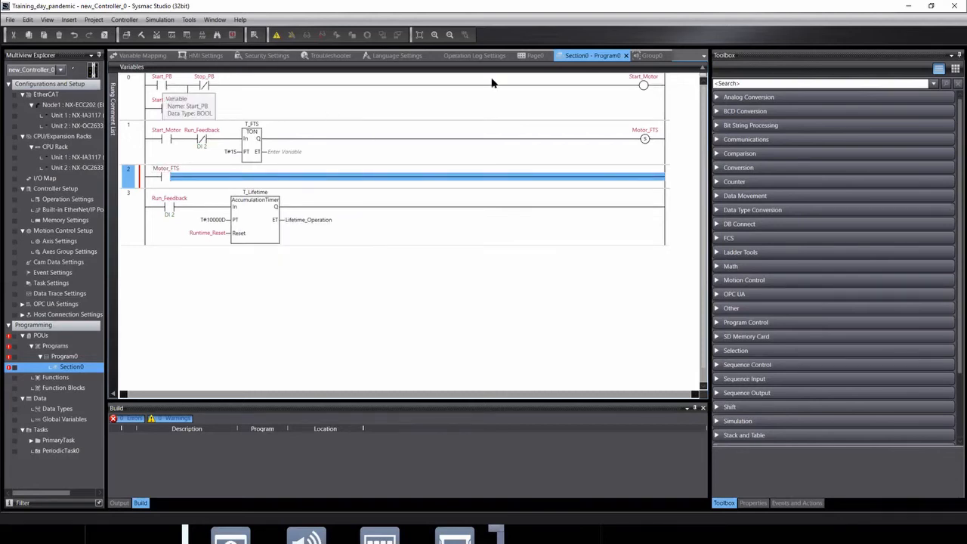
click(646, 85)
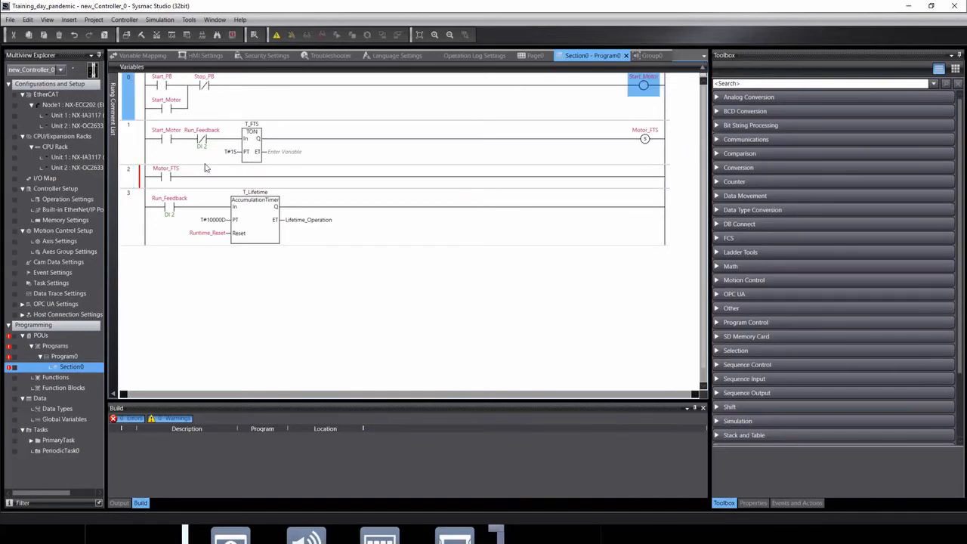
click(195, 181)
text(c)
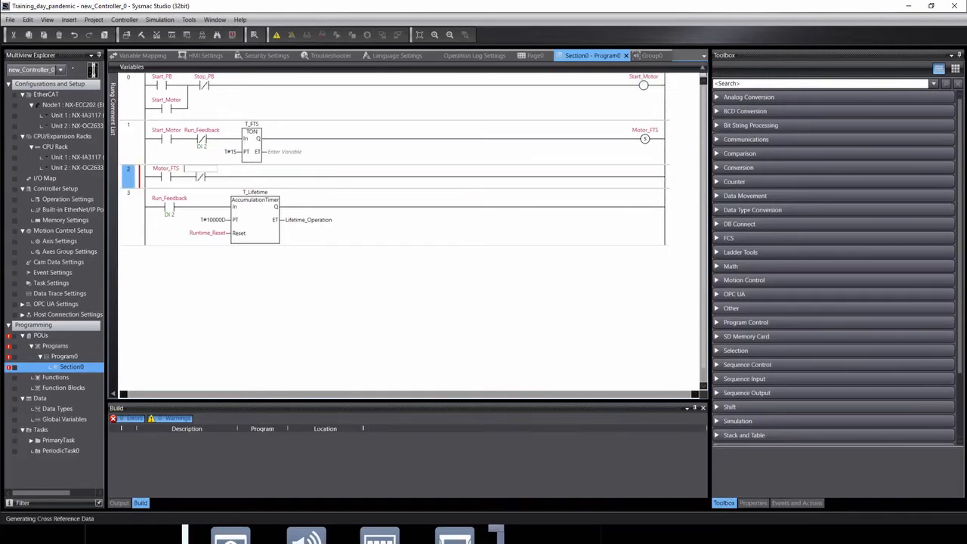
text(star)
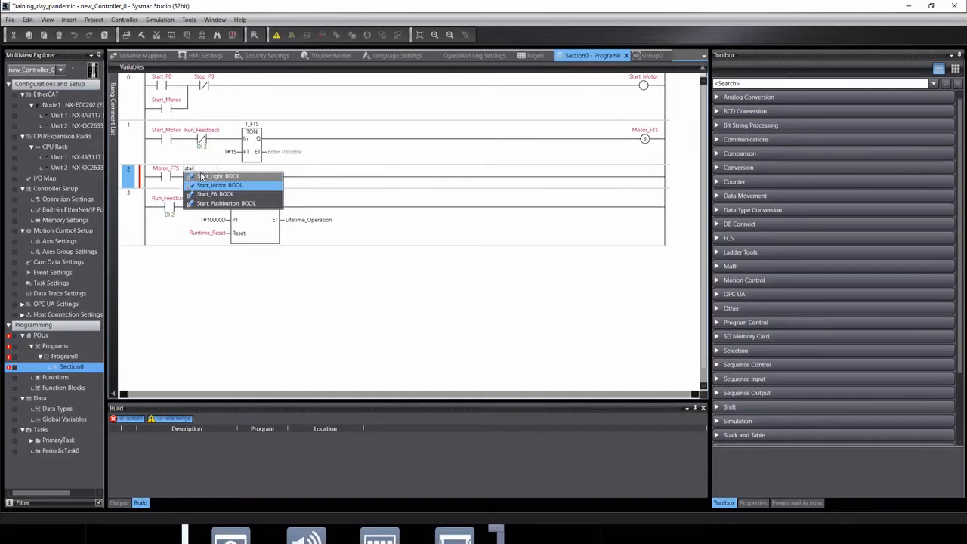
click(215, 185)
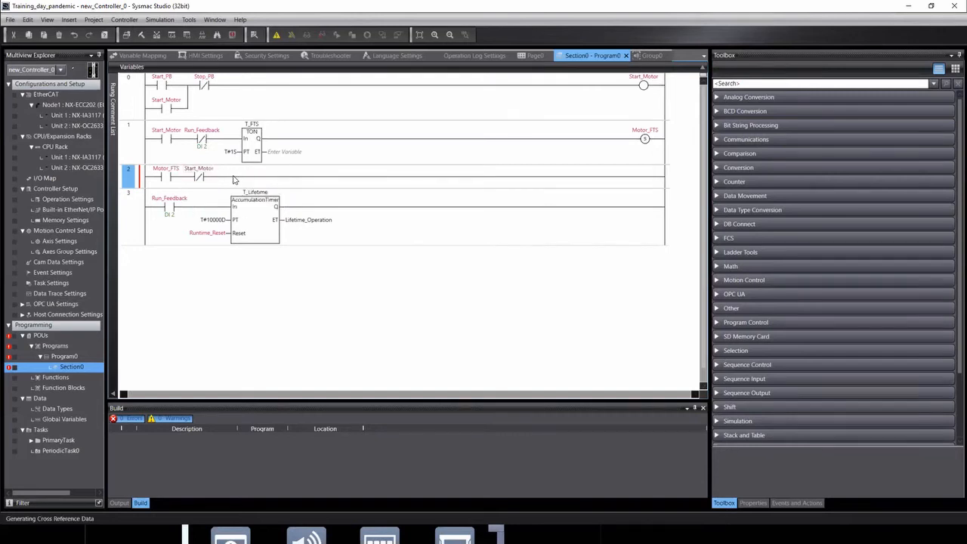
Add a normally-open Alarm_Reset contact after Start_Motor, declared as a global variable.
click(231, 178)
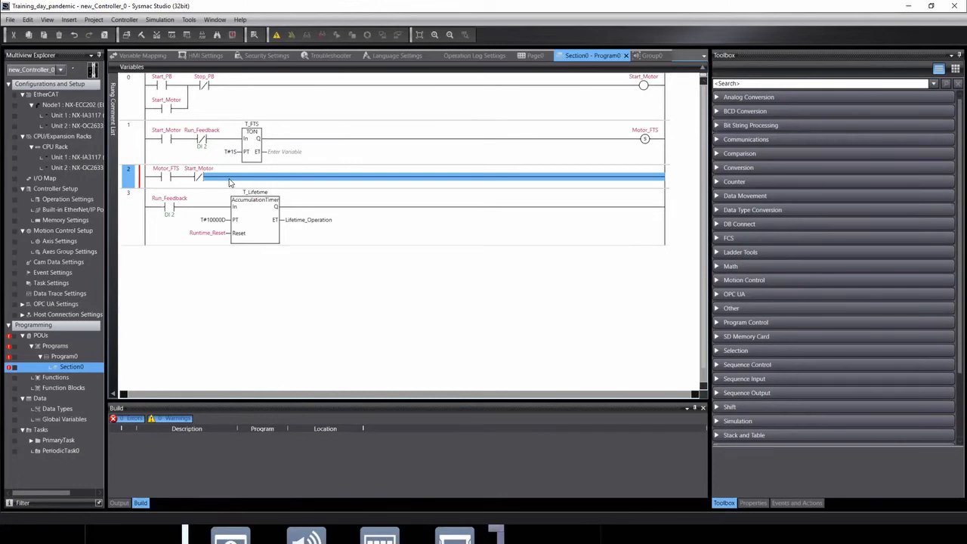
text(c)
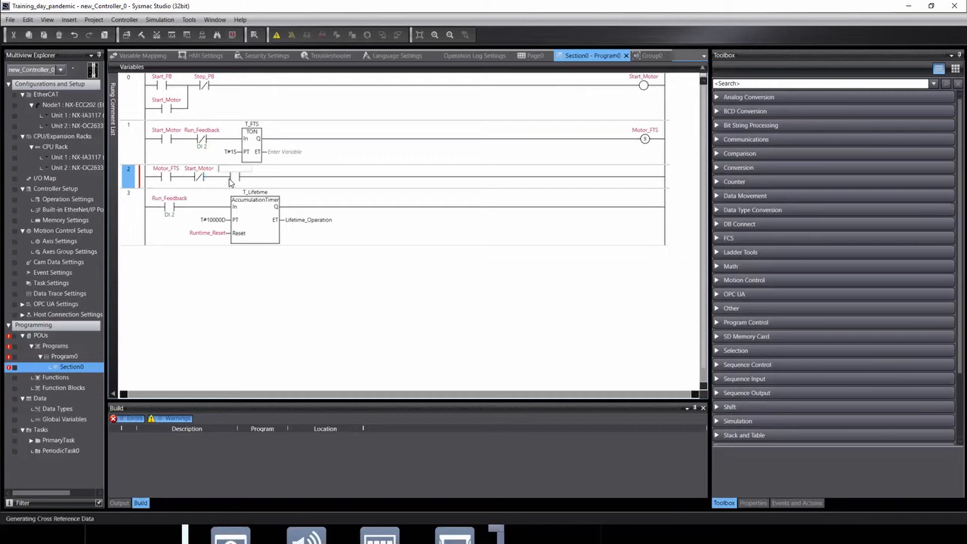
text(Alarm)
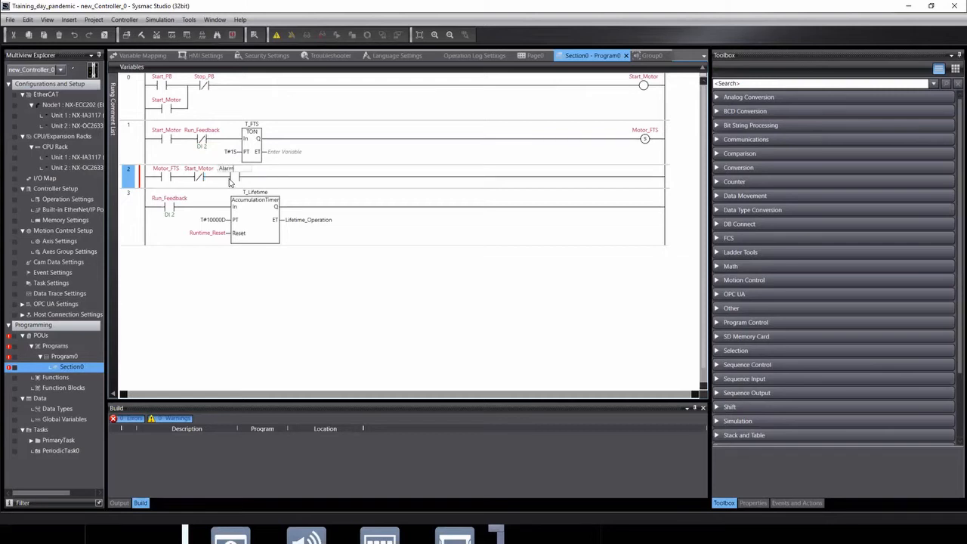
text(_Reset)
key(Return)
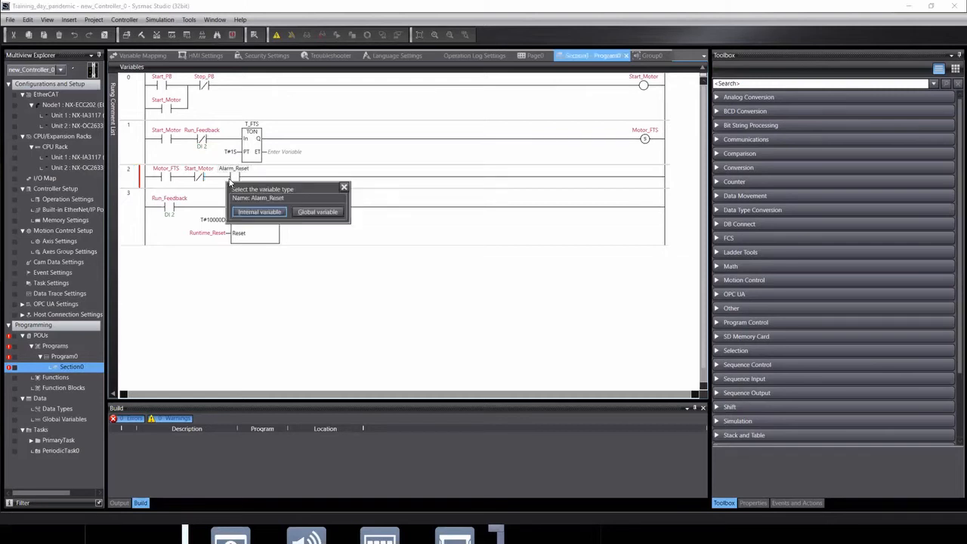
click(326, 215)
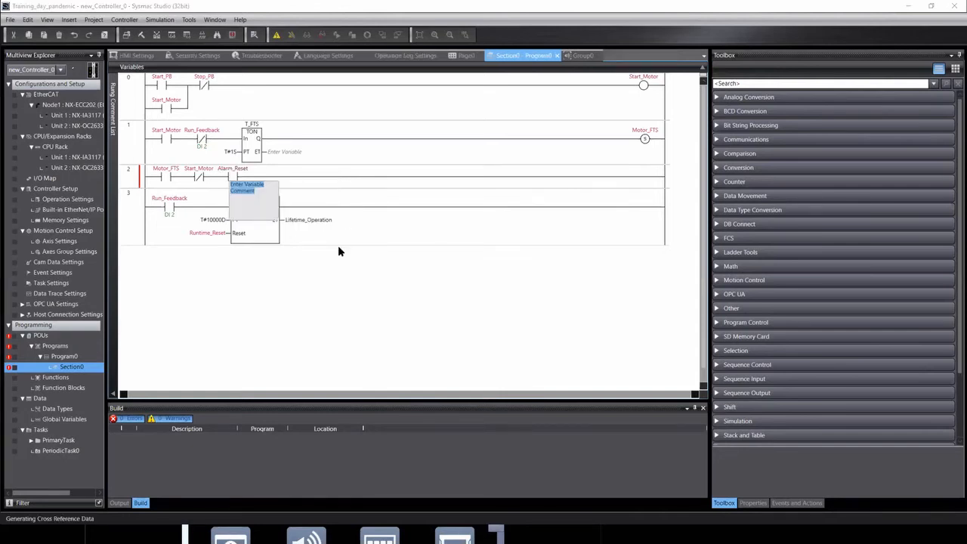
click(313, 282)
click(642, 179)
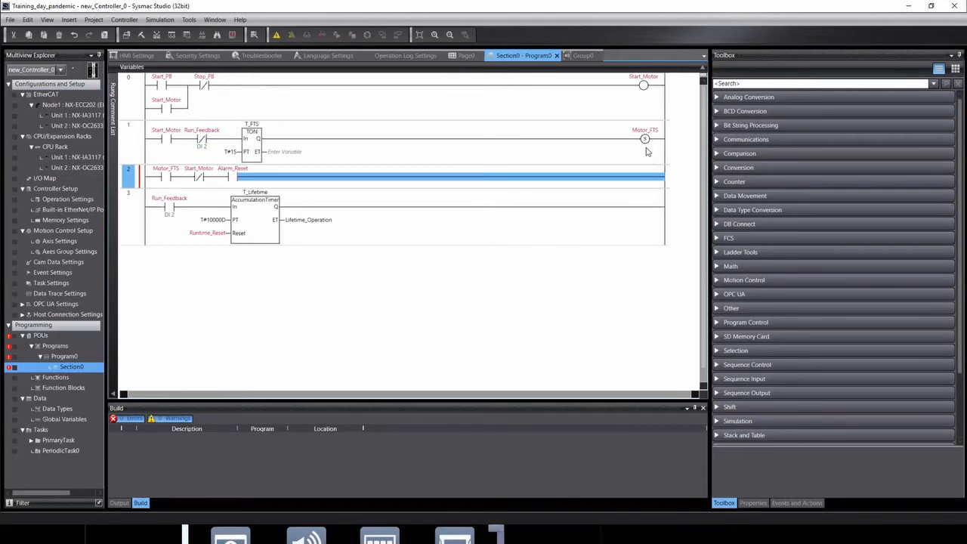
Copy the Motor_FTS coil to the end of rung 2 as a reset coil, then return to HMI_NA5_0.
click(645, 140)
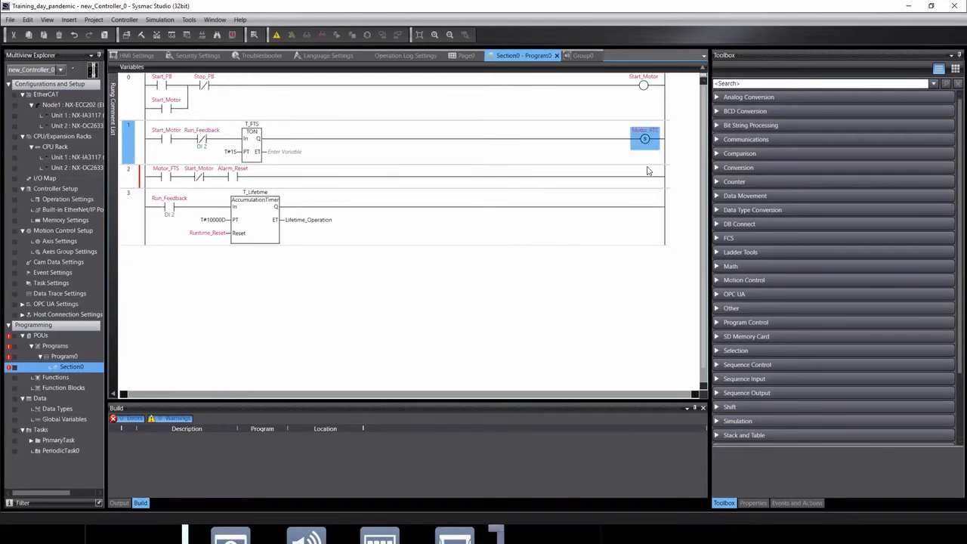
drag(643, 177, 644, 174)
right_click(644, 174)
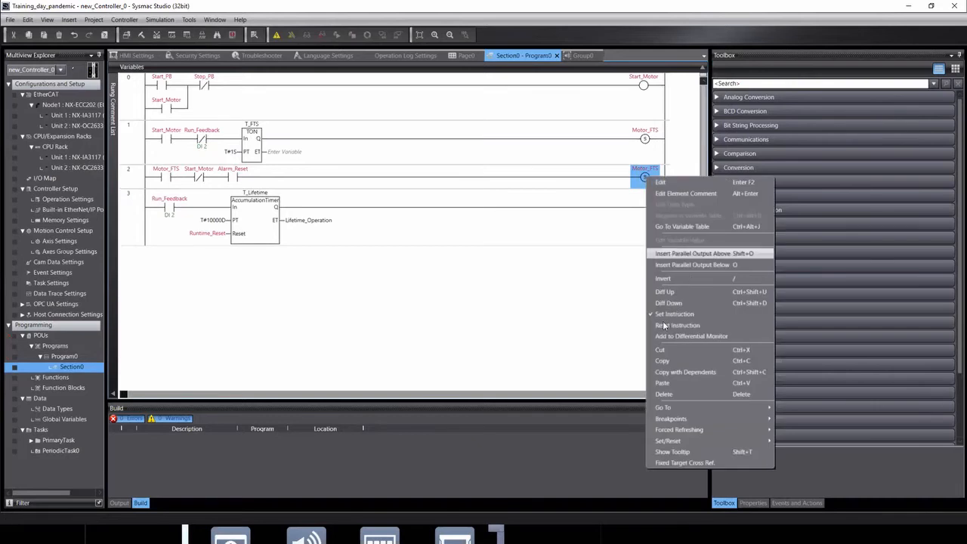
click(677, 325)
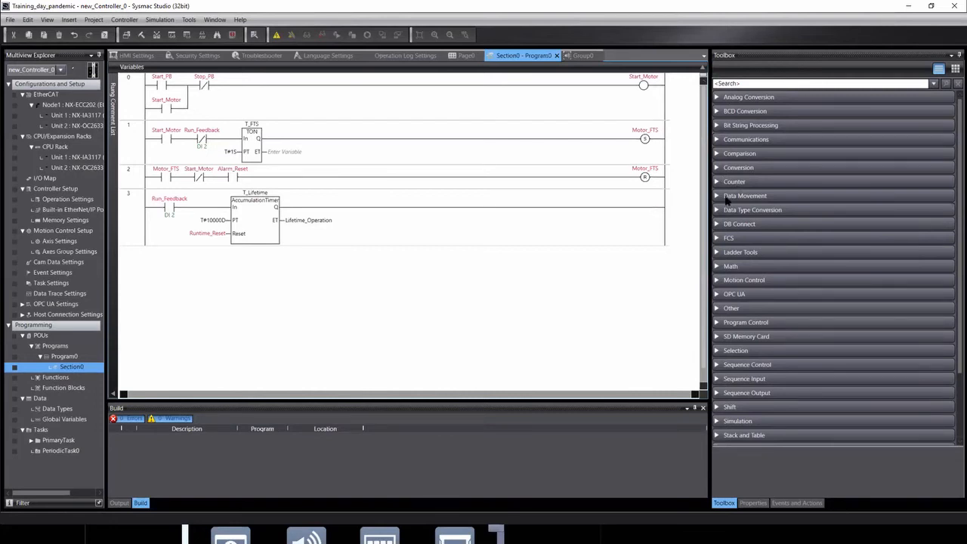
click(235, 179)
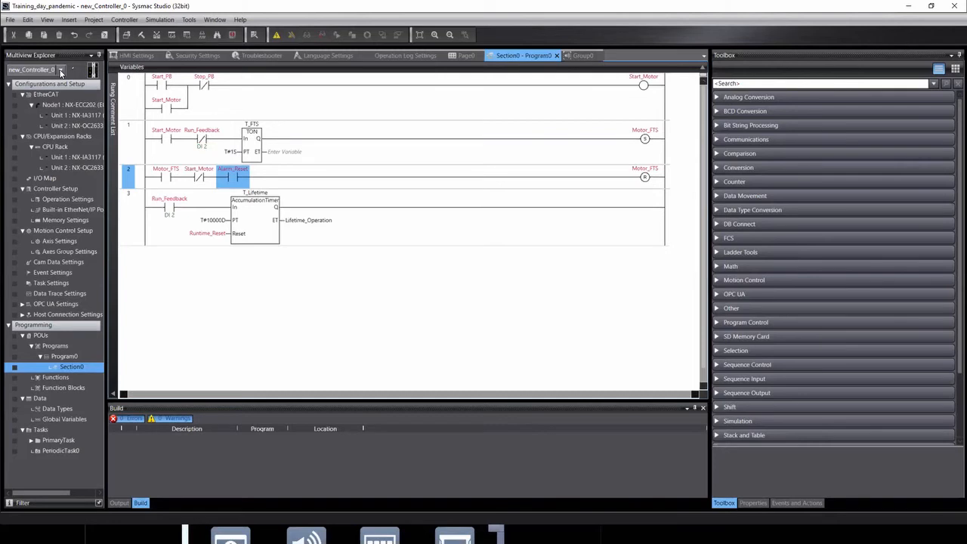
click(62, 70)
click(8, 90)
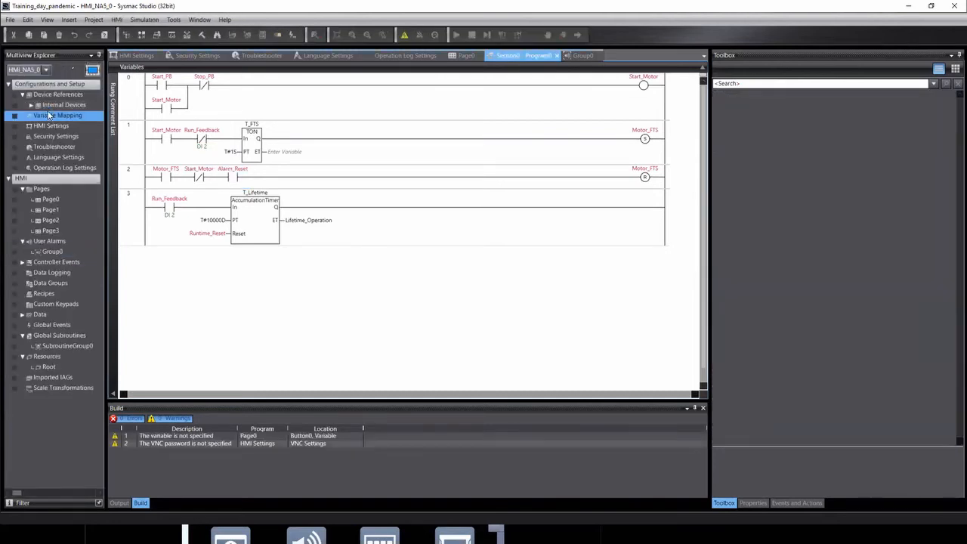
Create a same-named device variable for the Alarm_Reset user variable, then reopen Group0 user alarms.
double_click(49, 114)
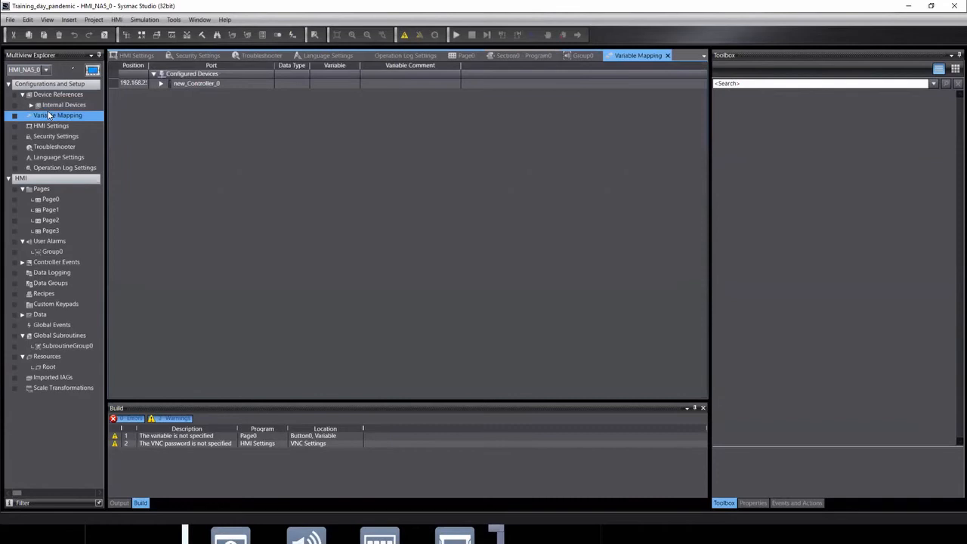
click(161, 83)
click(168, 103)
click(168, 100)
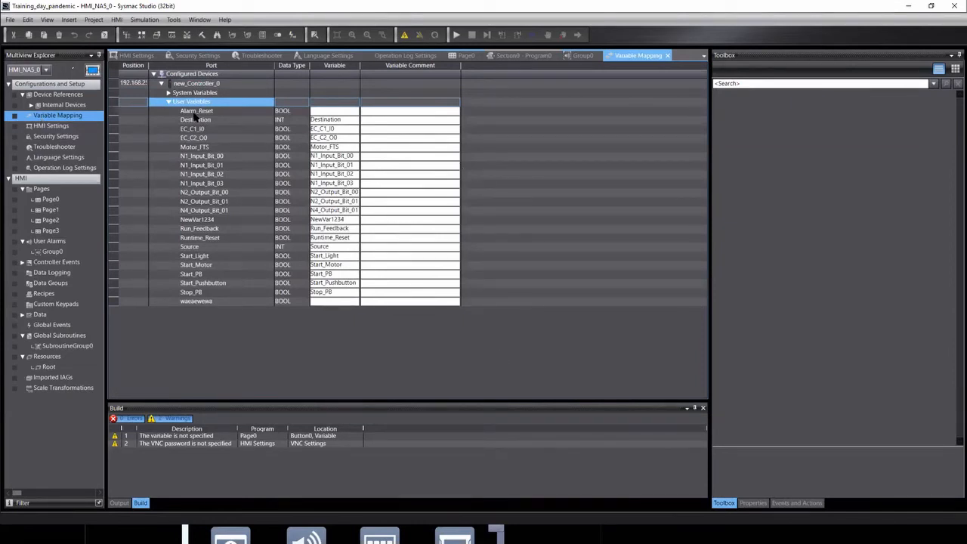
click(287, 111)
click(326, 114)
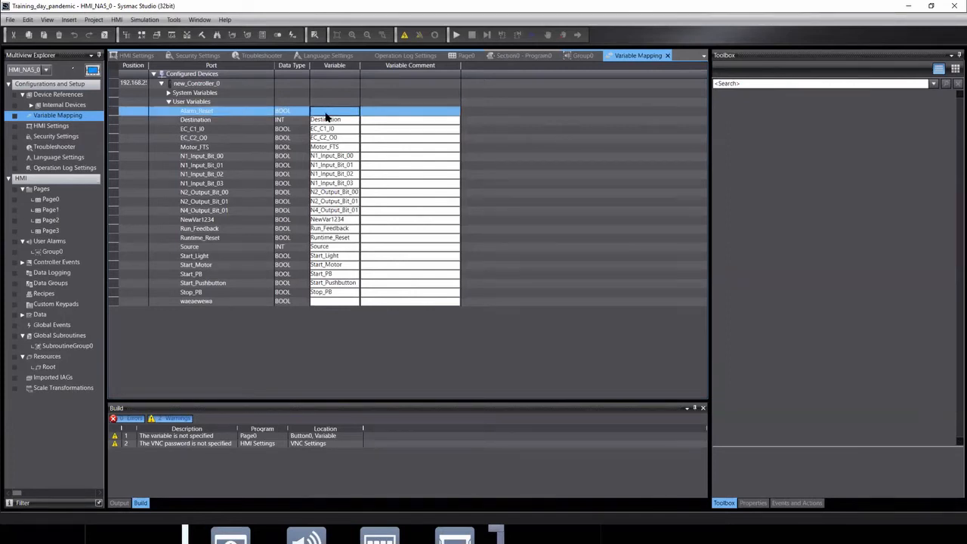
right_click(327, 115)
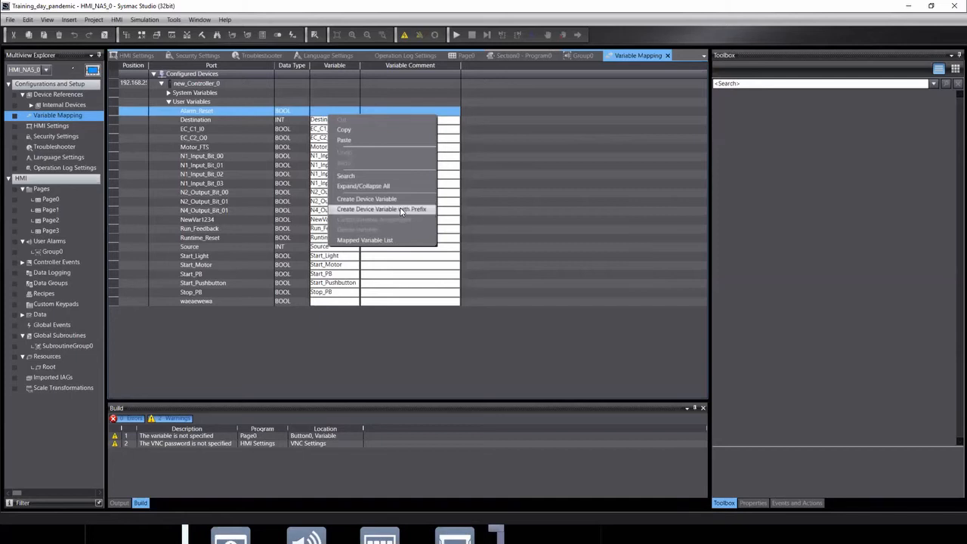
click(400, 209)
click(442, 258)
click(430, 280)
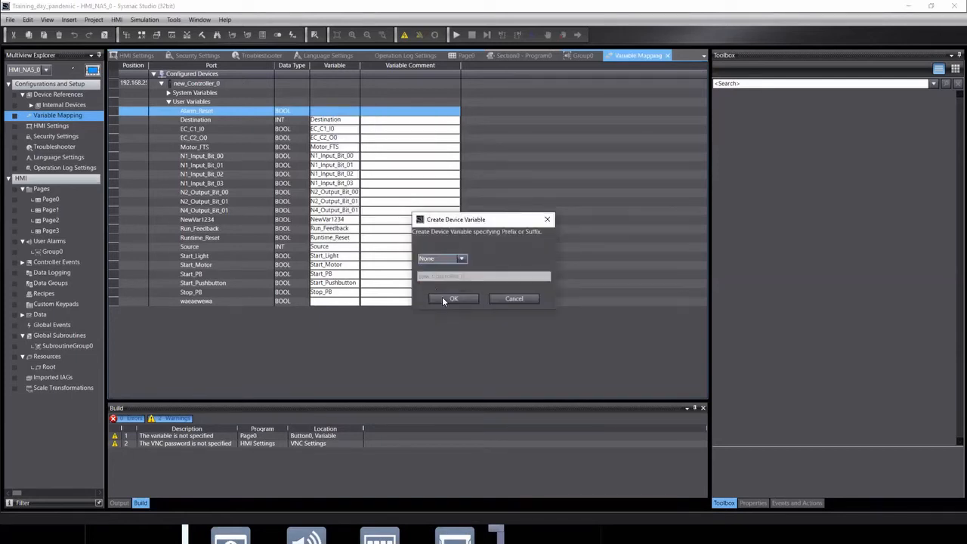
click(442, 296)
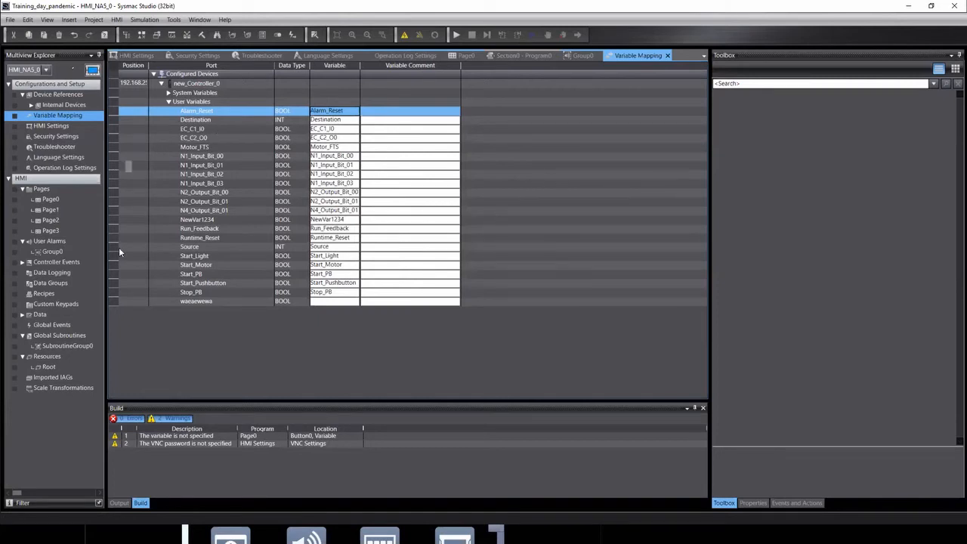
double_click(49, 253)
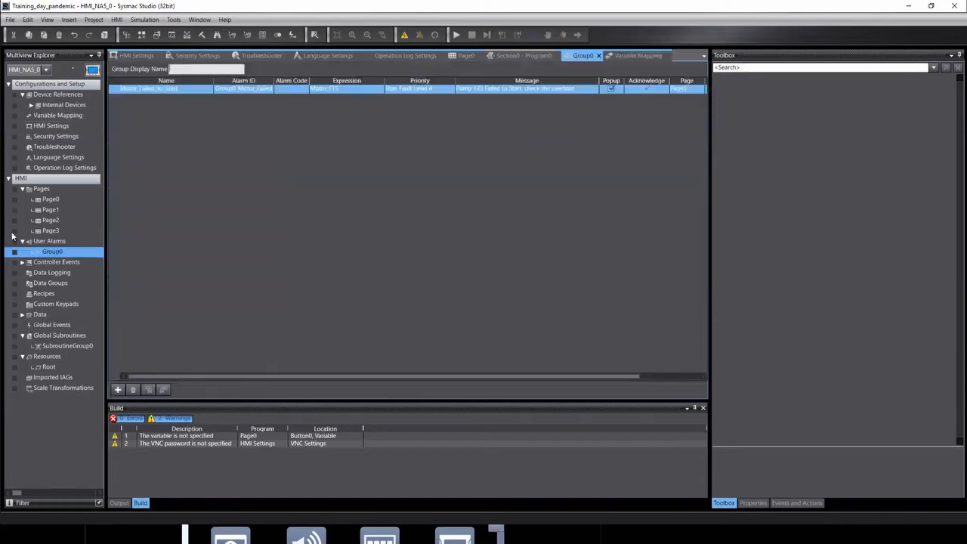
Open Page3 and drag a Reset Button from the Toolbox Buttons onto its top-left corner.
click(681, 90)
double_click(50, 231)
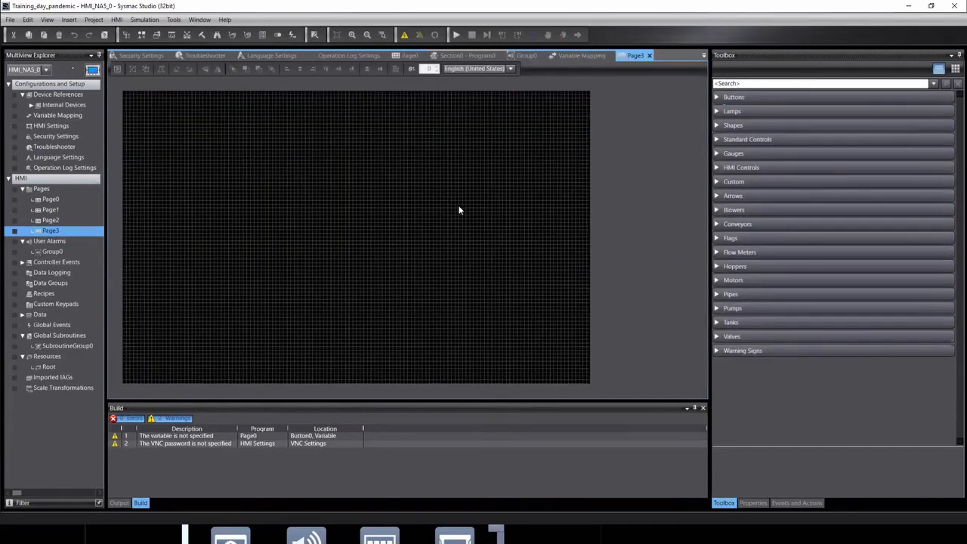
click(716, 97)
click(716, 101)
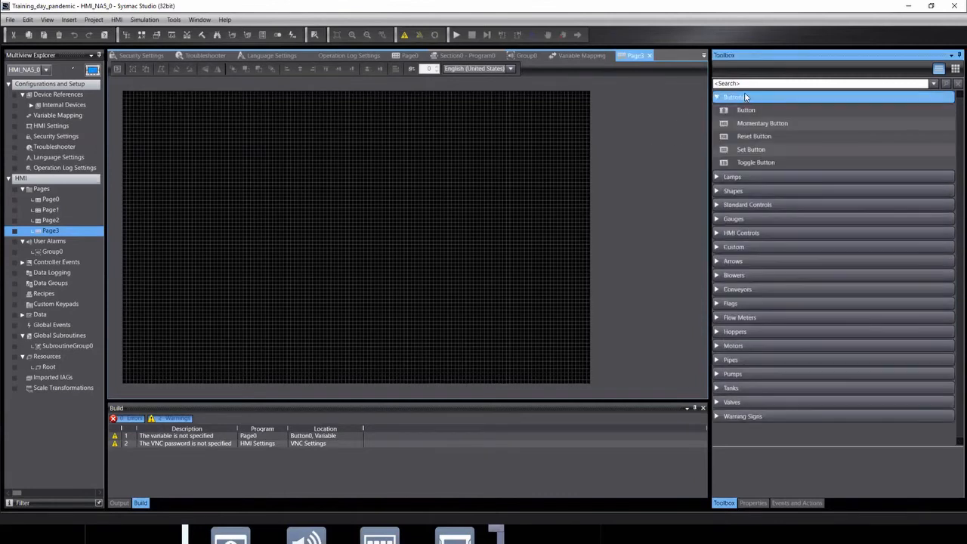
click(747, 110)
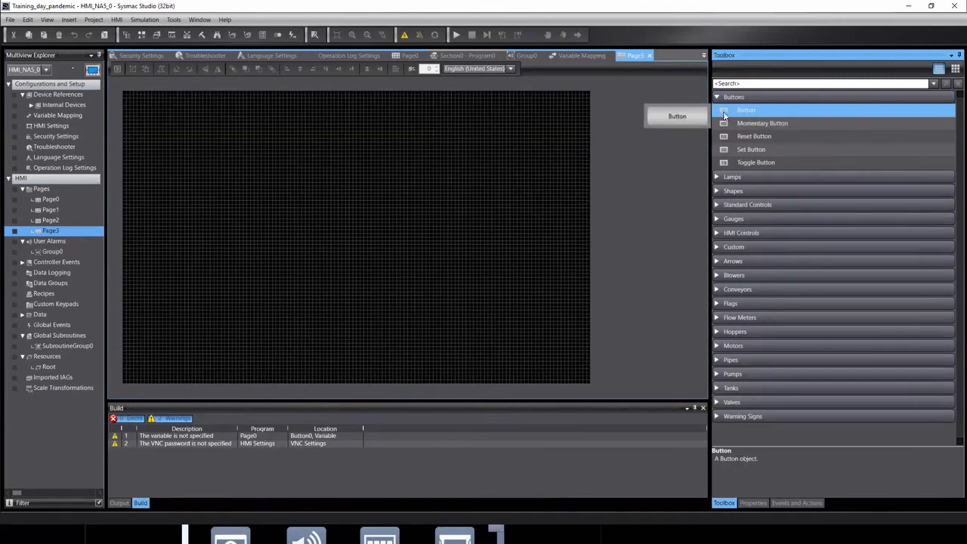
click(742, 124)
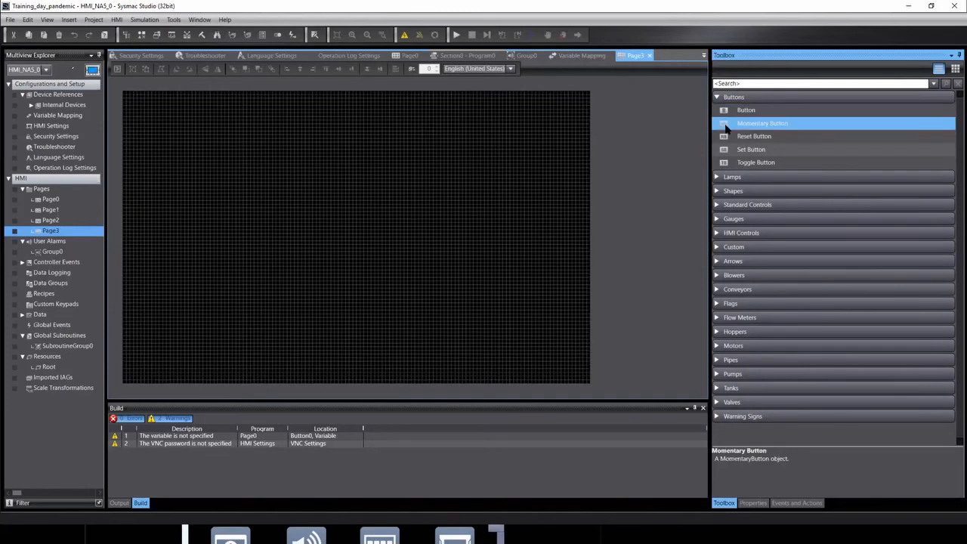
click(726, 140)
drag(726, 140, 162, 100)
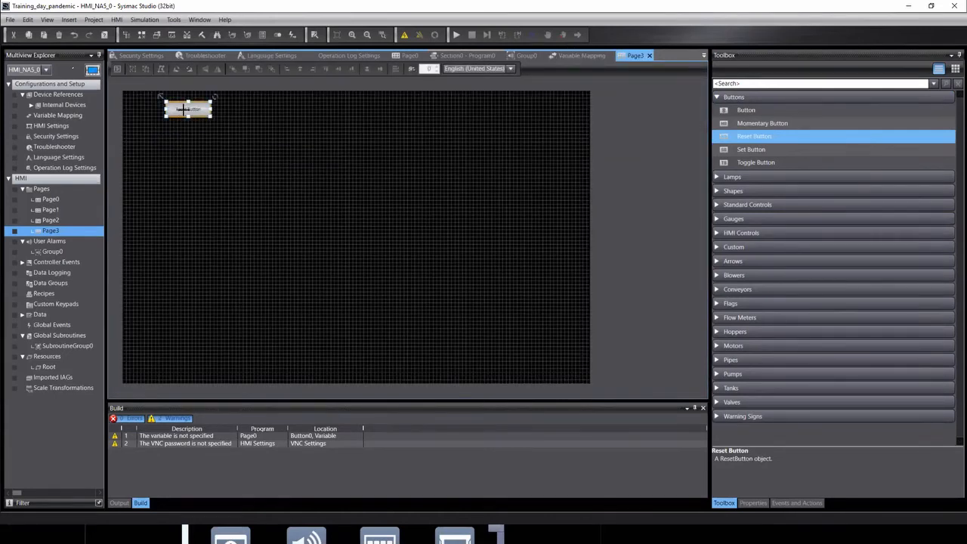
click(183, 110)
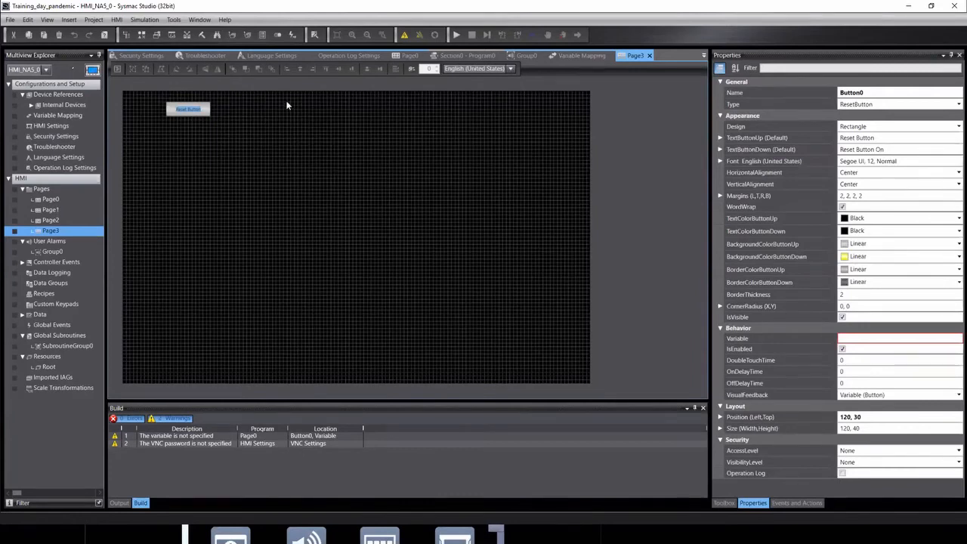
click(286, 118)
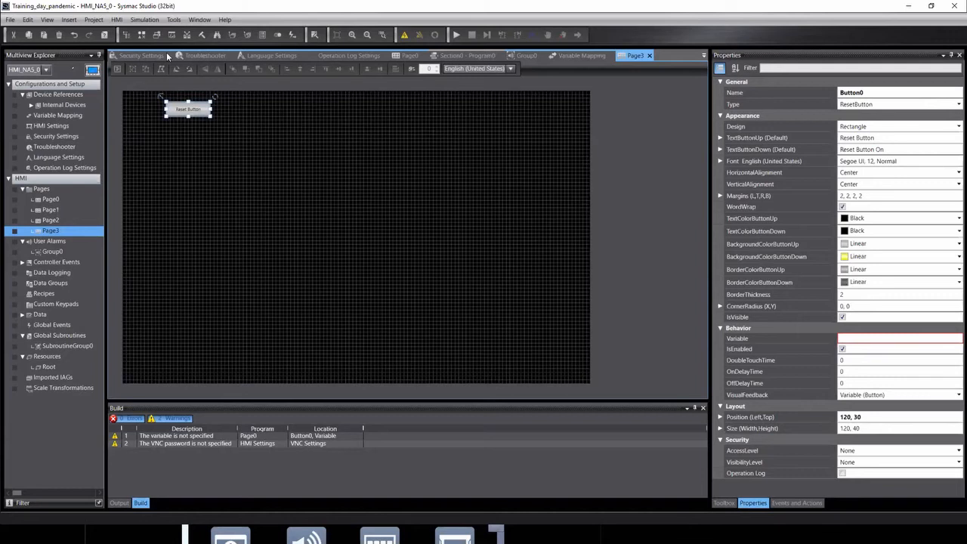
Leave HMI Page0, switch the explorer to new_Controller_0, and reopen Section0 with rung 2 selected.
click(404, 56)
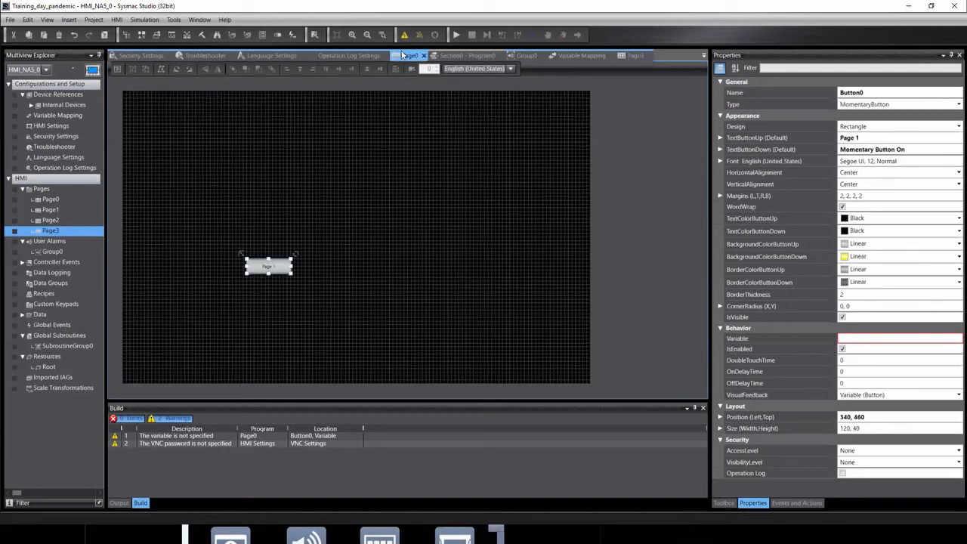
click(45, 69)
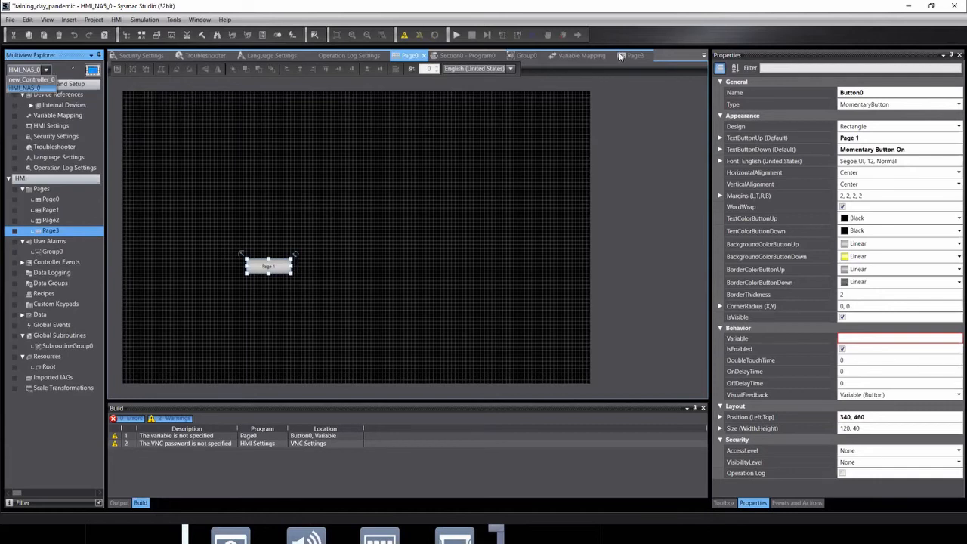
click(34, 78)
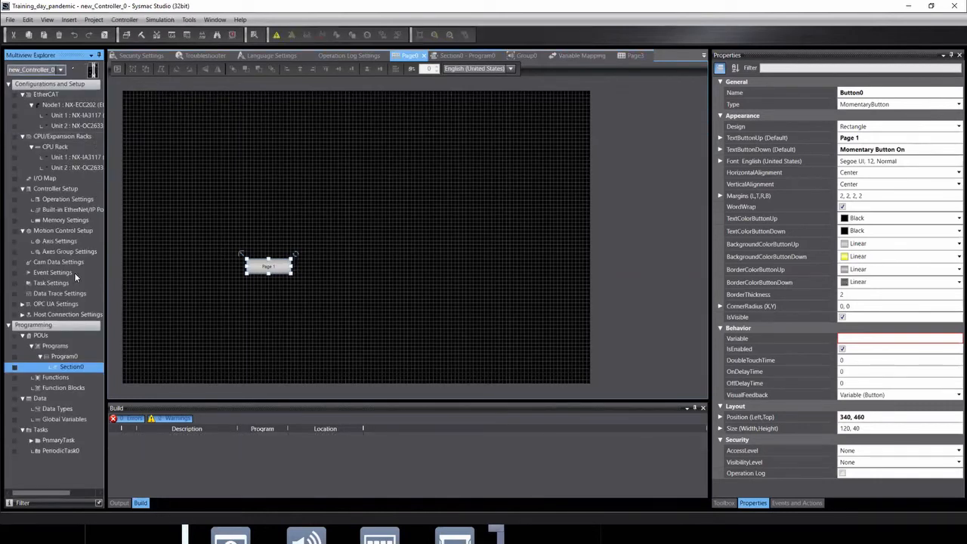
double_click(82, 366)
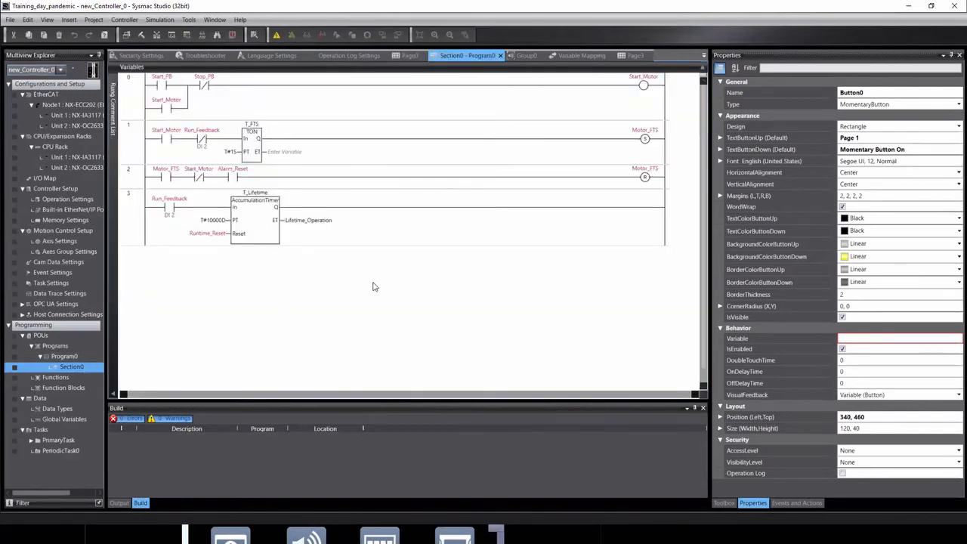
click(130, 180)
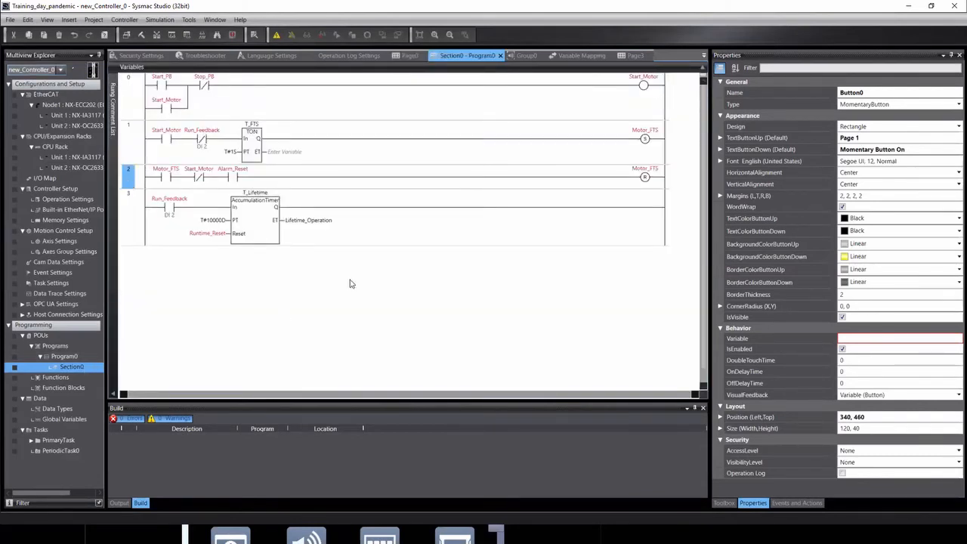
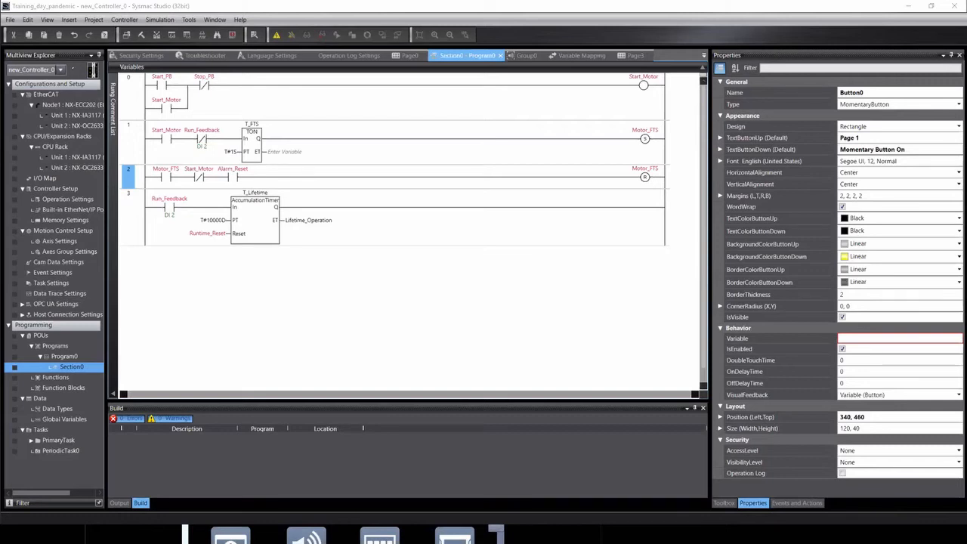
Glance at the Motor_FTS coil options, then open the HMI Variable Mapping table from Page3.
right_click(646, 179)
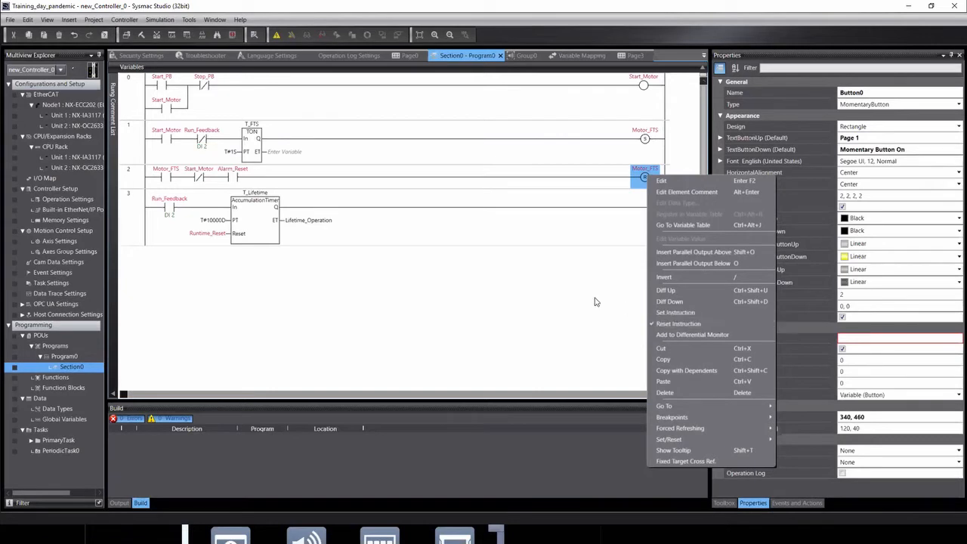
click(555, 299)
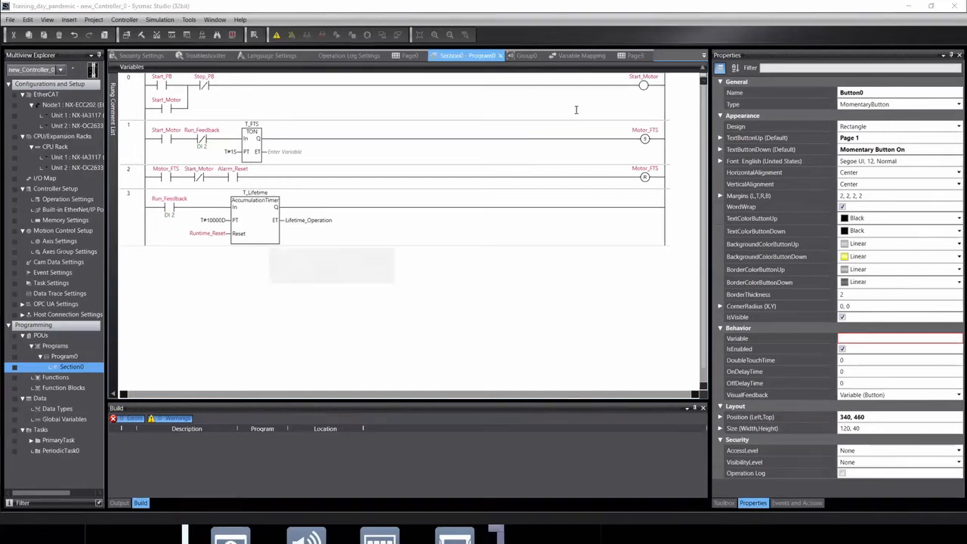
click(632, 56)
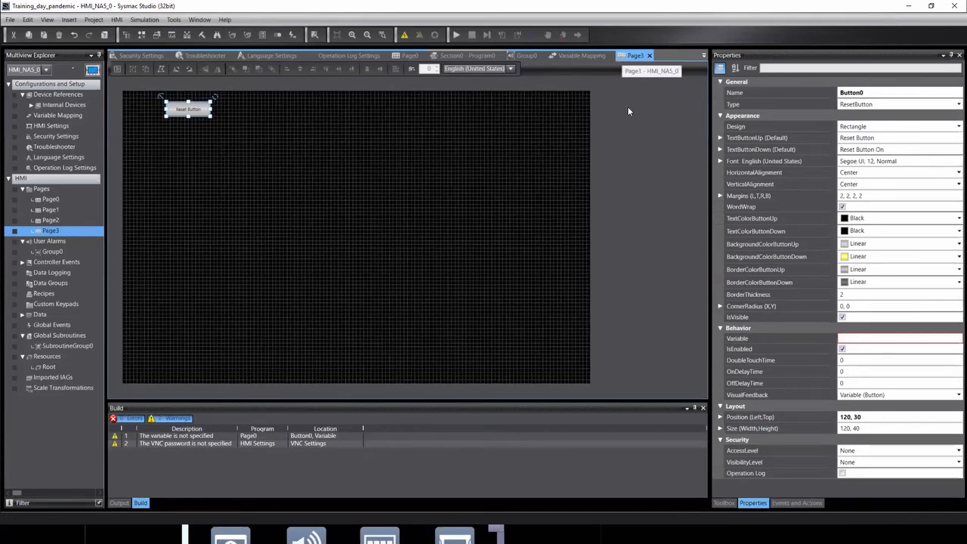
double_click(51, 116)
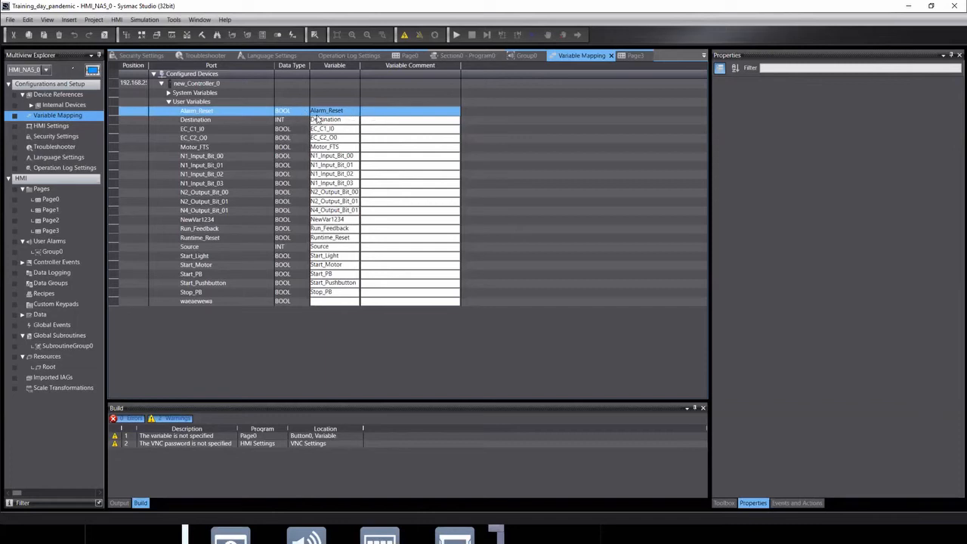
Check the Alarm_Reset mapping row, then open the Group0 user alarm table.
right_click(199, 110)
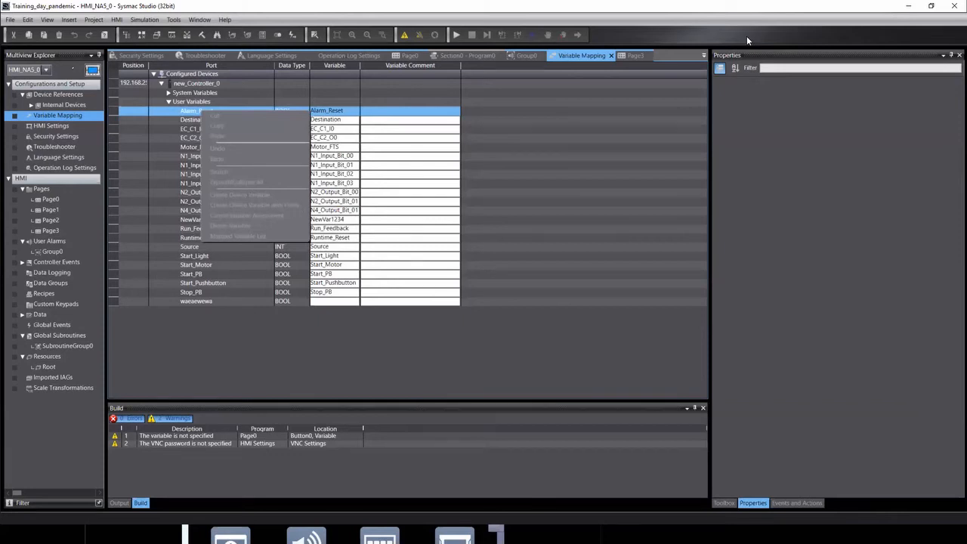
click(544, 114)
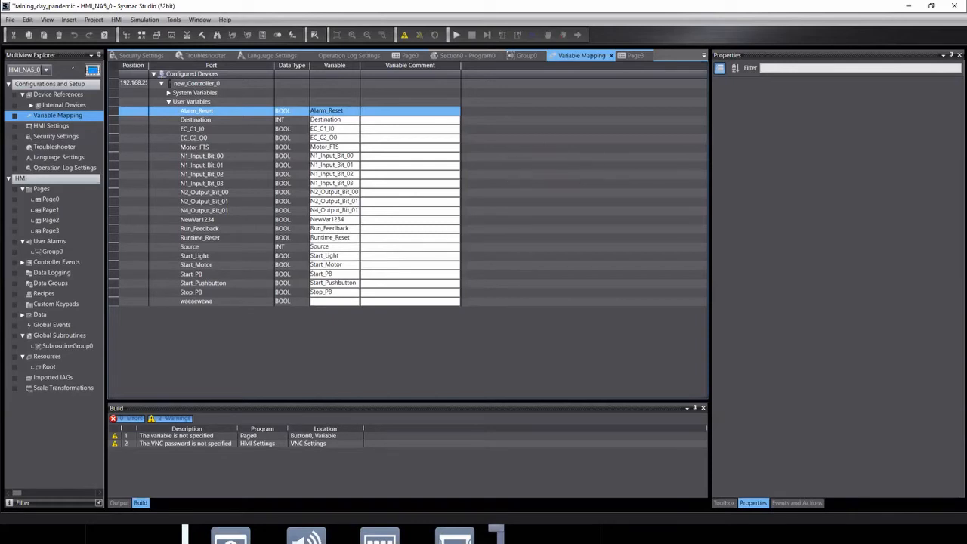
click(60, 252)
double_click(61, 252)
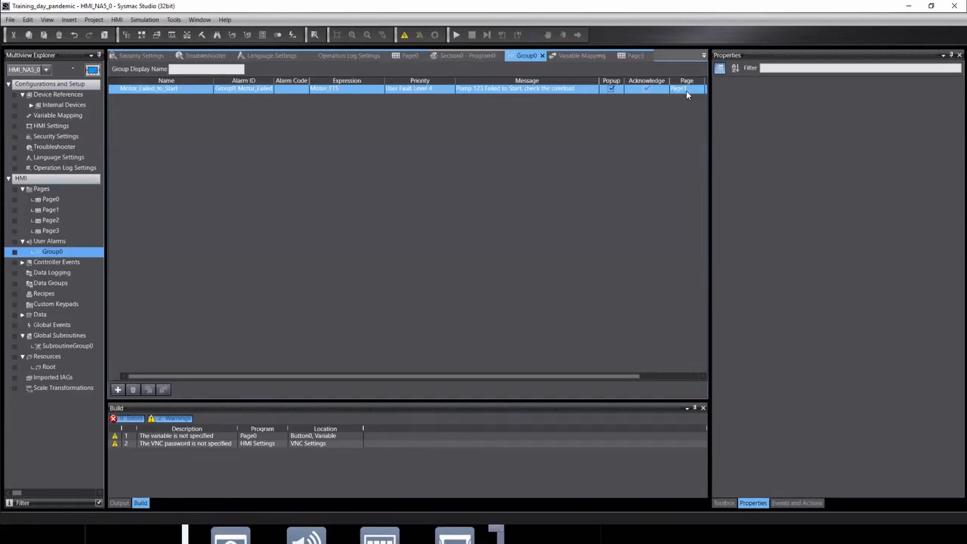
Return to Page3, select the Reset Button and delete it so the page is empty.
click(51, 230)
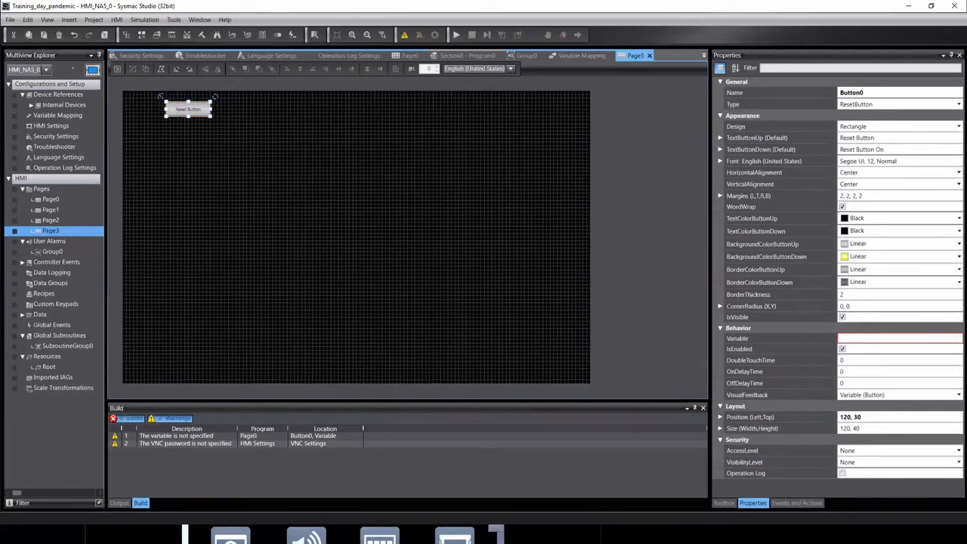
click(862, 340)
click(302, 445)
key(Delete)
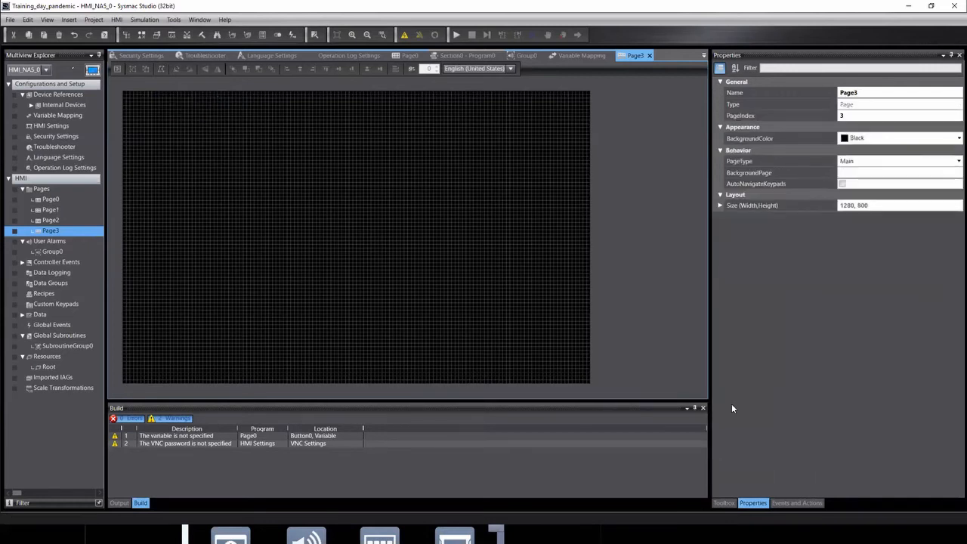
click(724, 503)
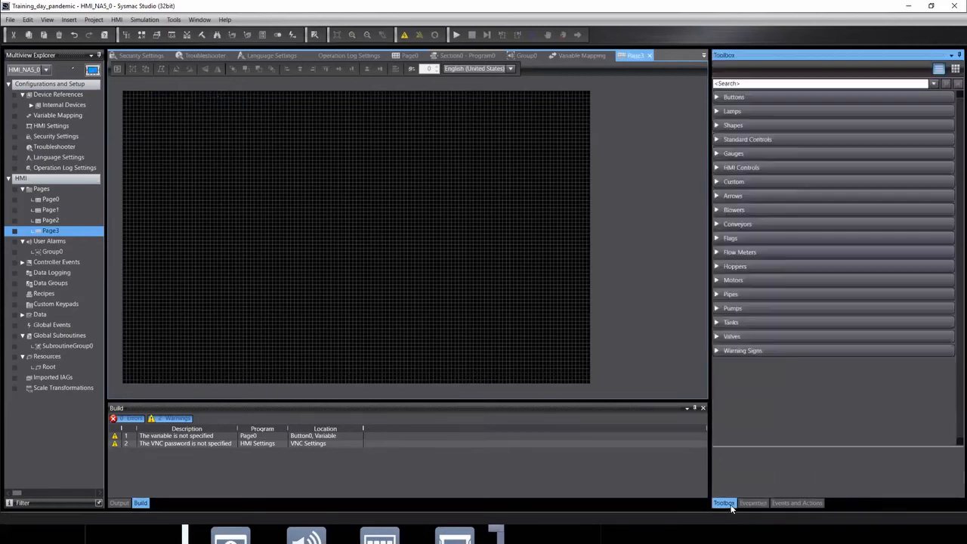
Place a Momentary Button near Page3's top-left and label it 'Reset Alarms'.
click(716, 99)
click(780, 121)
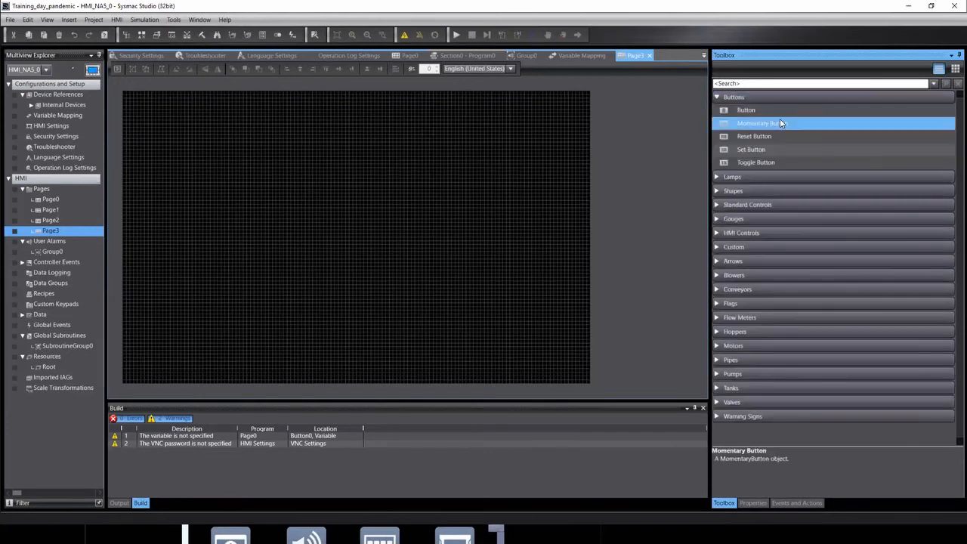
drag(763, 123, 153, 149)
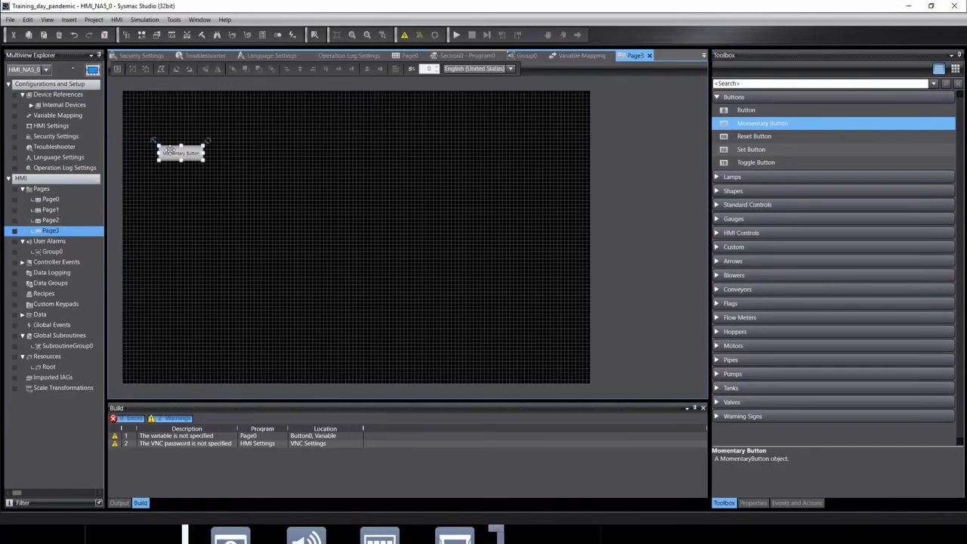
double_click(184, 151)
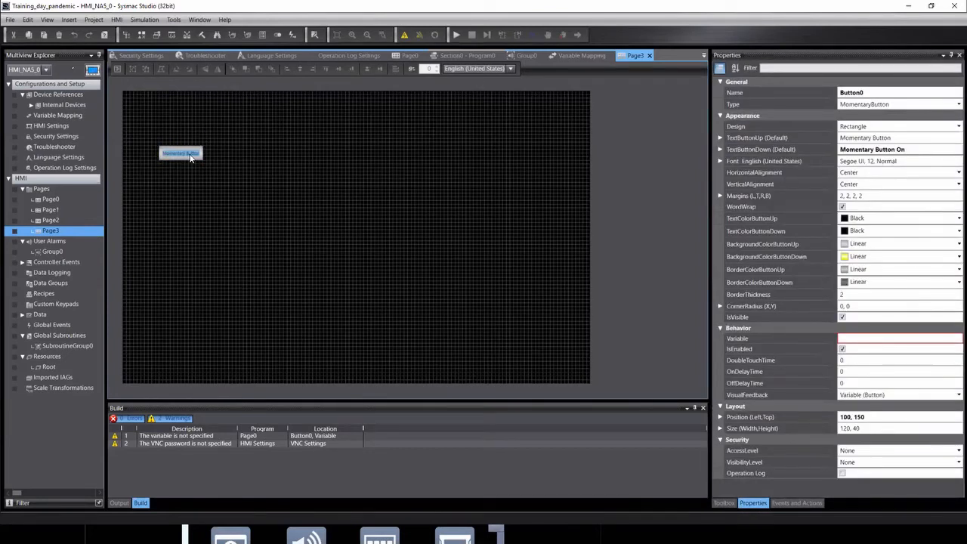
text(Reset)
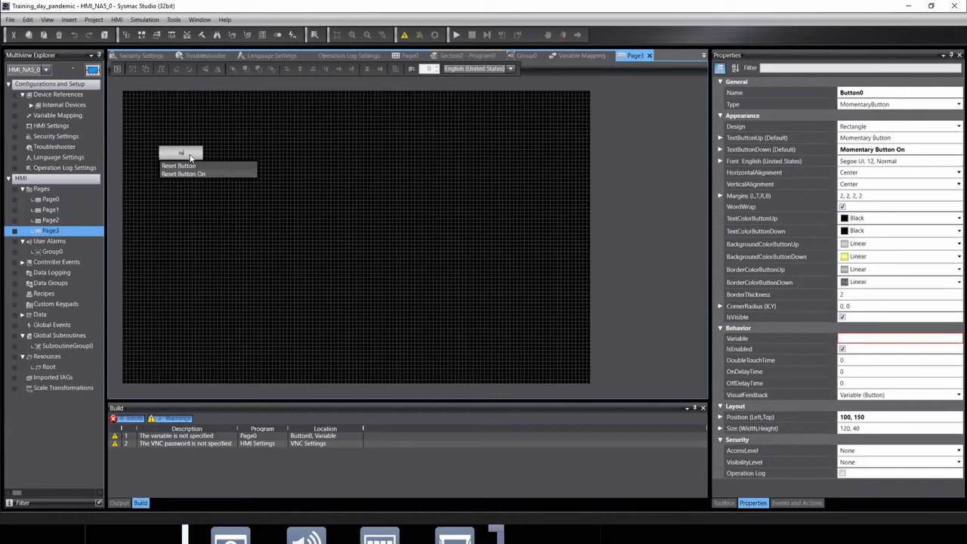
text( Alarms)
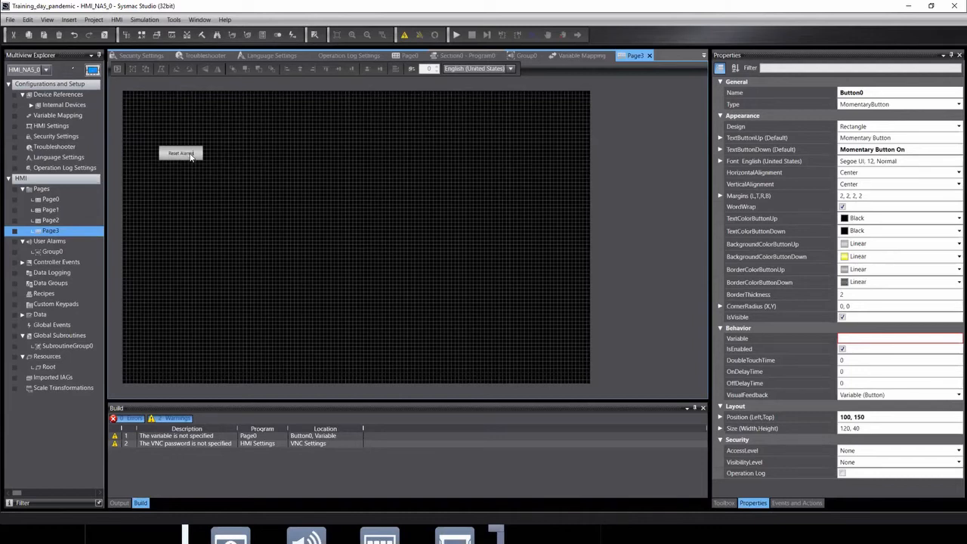
click(257, 138)
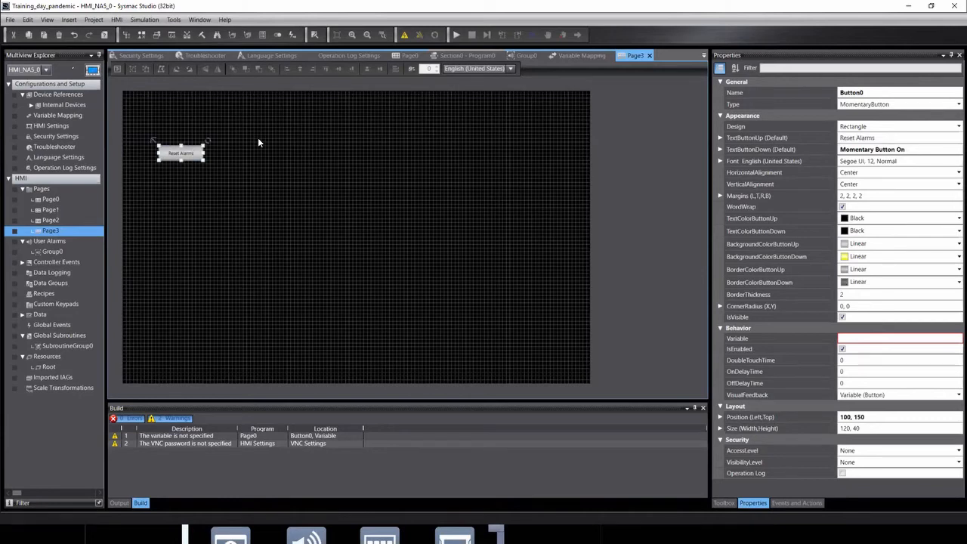
Resize the Reset Alarms button to 480×140 and move it to the top of Page3.
drag(190, 157, 441, 233)
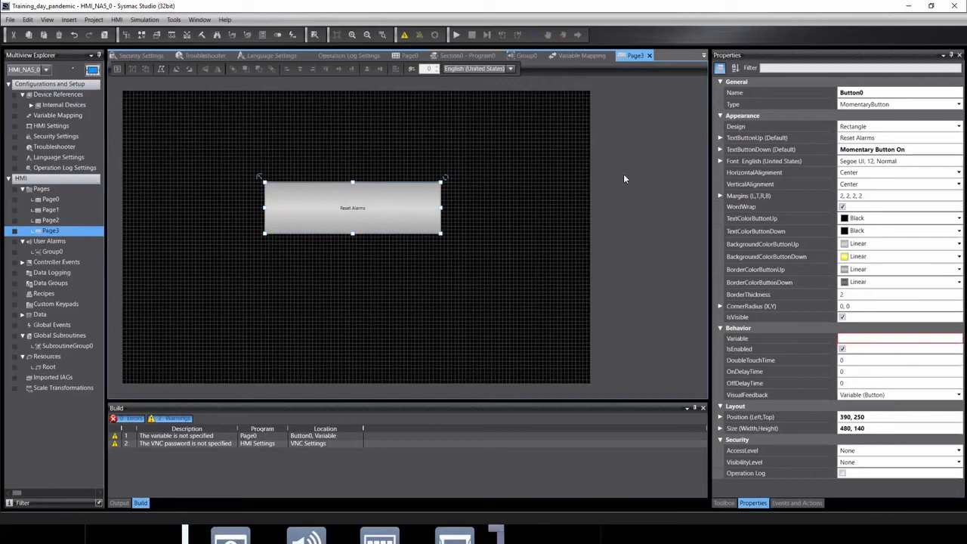
drag(303, 198, 315, 106)
click(488, 215)
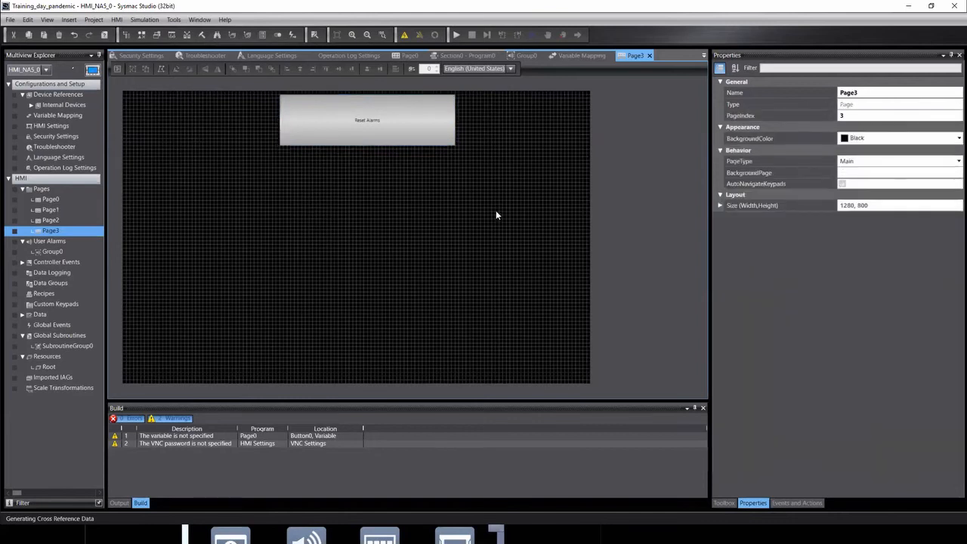
click(417, 107)
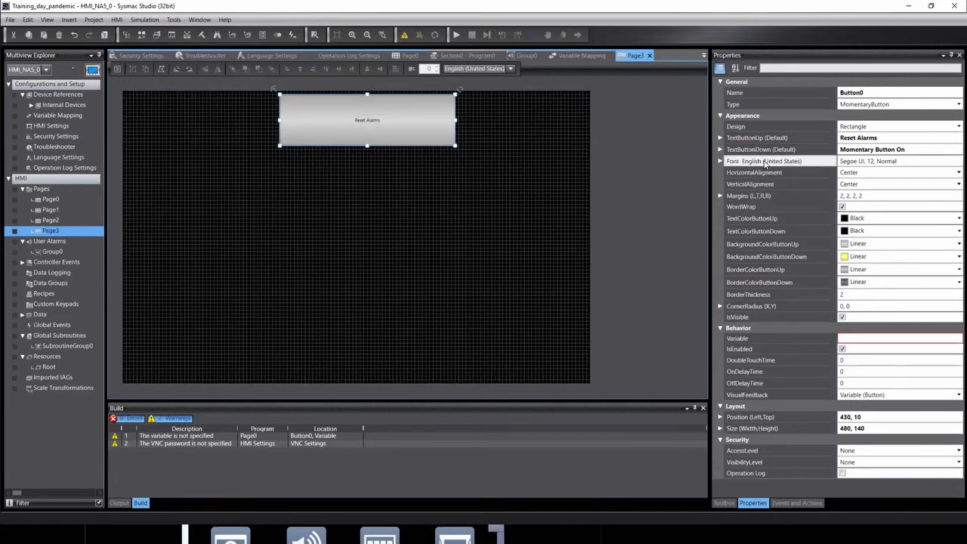
Set the button's label font size to 50.
click(718, 163)
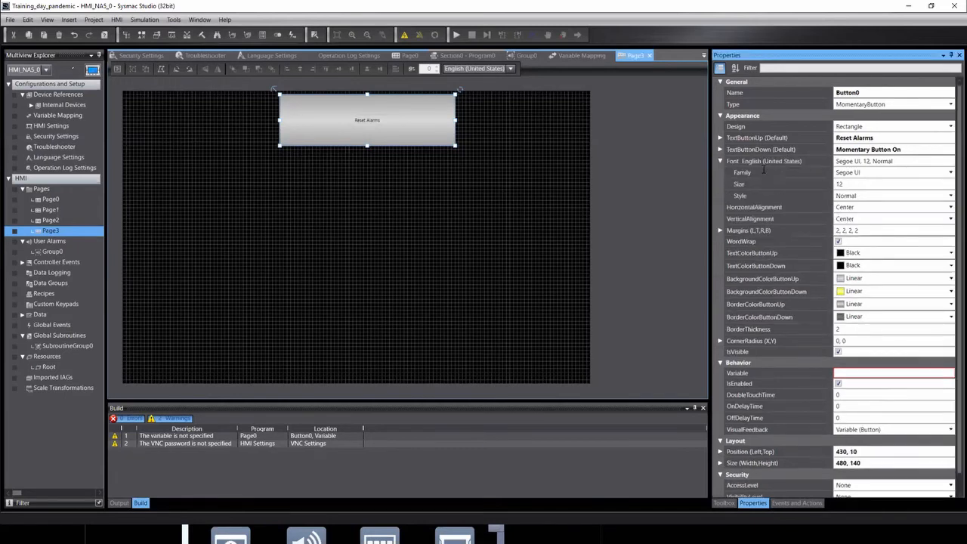
click(847, 186)
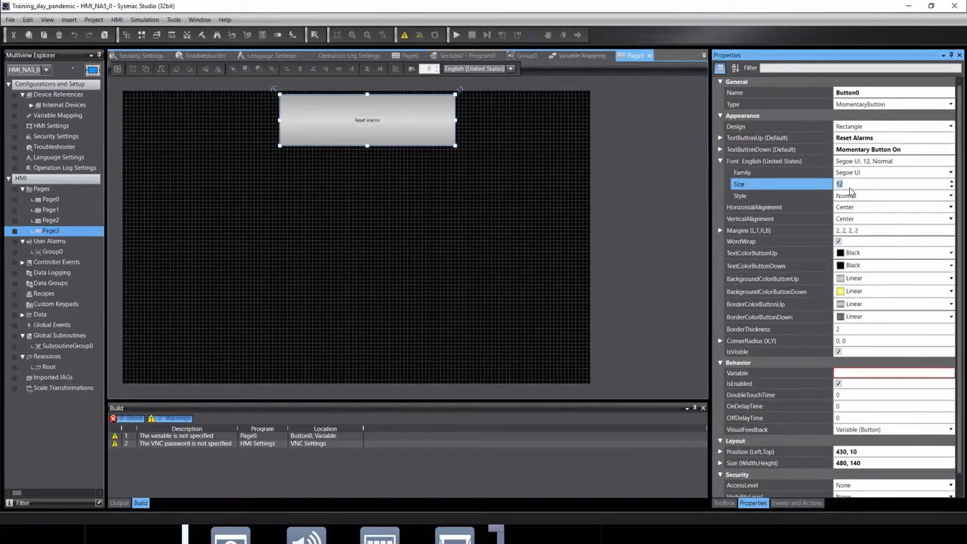
text(50)
key(Return)
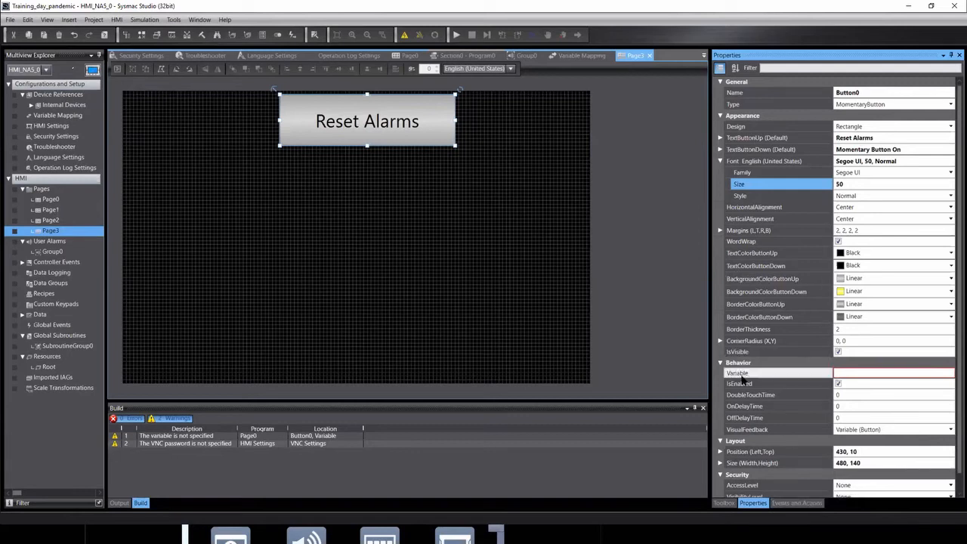
Look through the button's Events and Actions without adding any event.
click(852, 373)
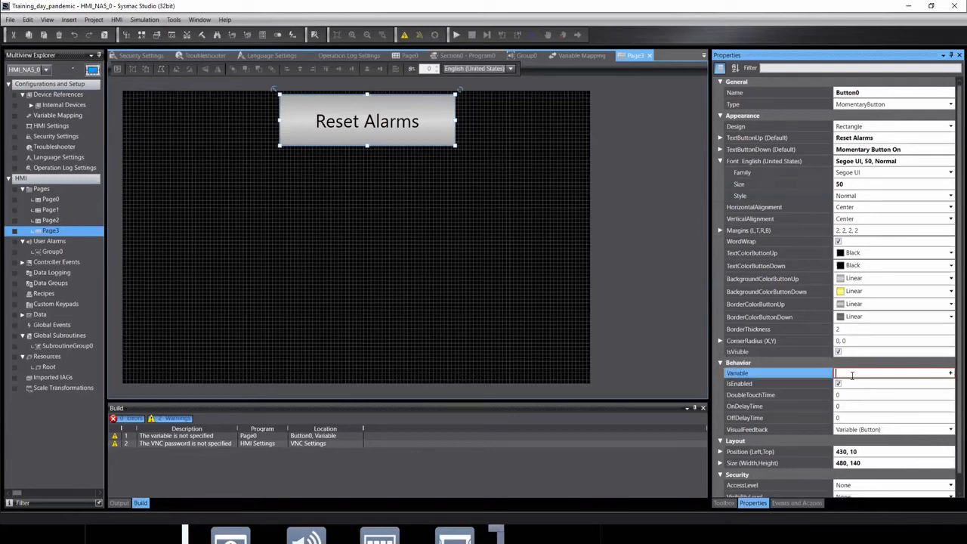
click(794, 504)
click(908, 76)
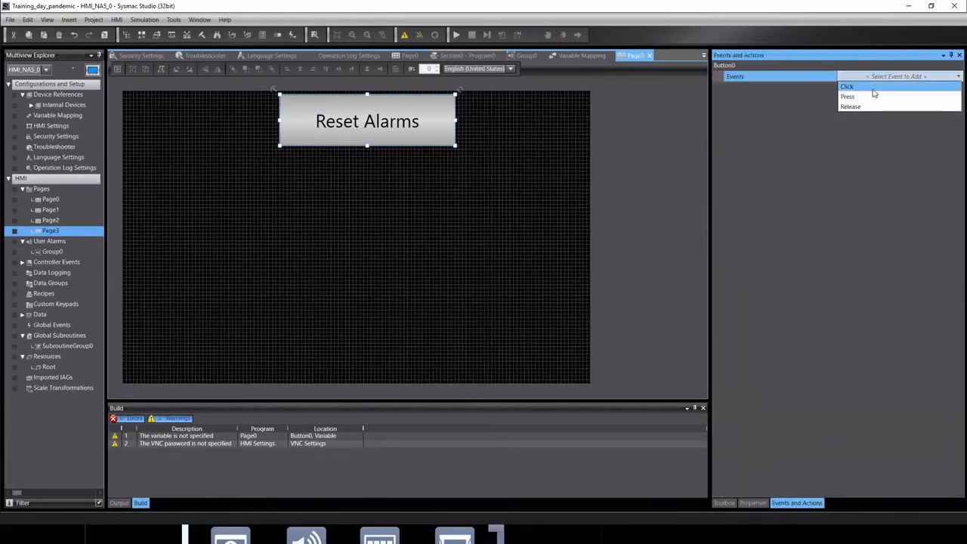
click(742, 502)
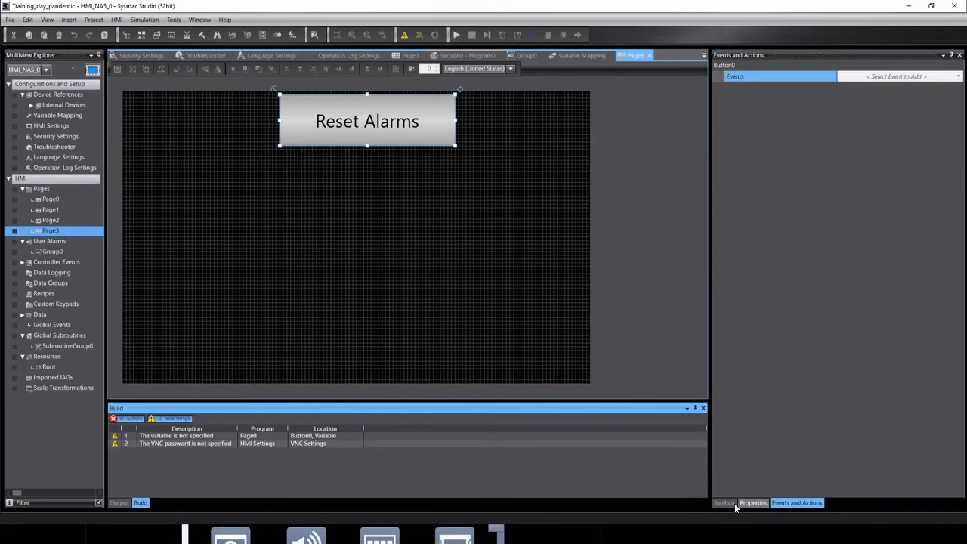
click(753, 503)
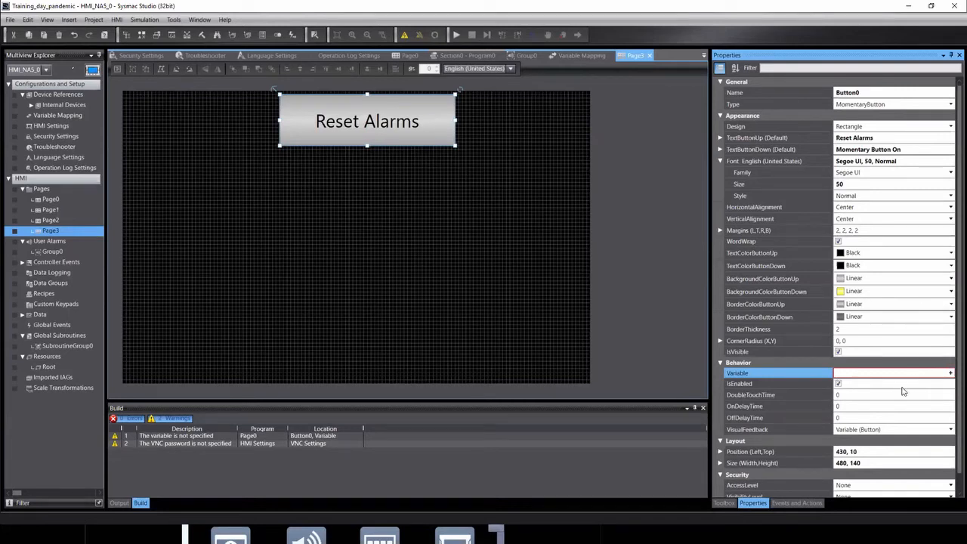
Bind the button to Alarm_Reset and nudge it left to position 370, 30.
text(Al)
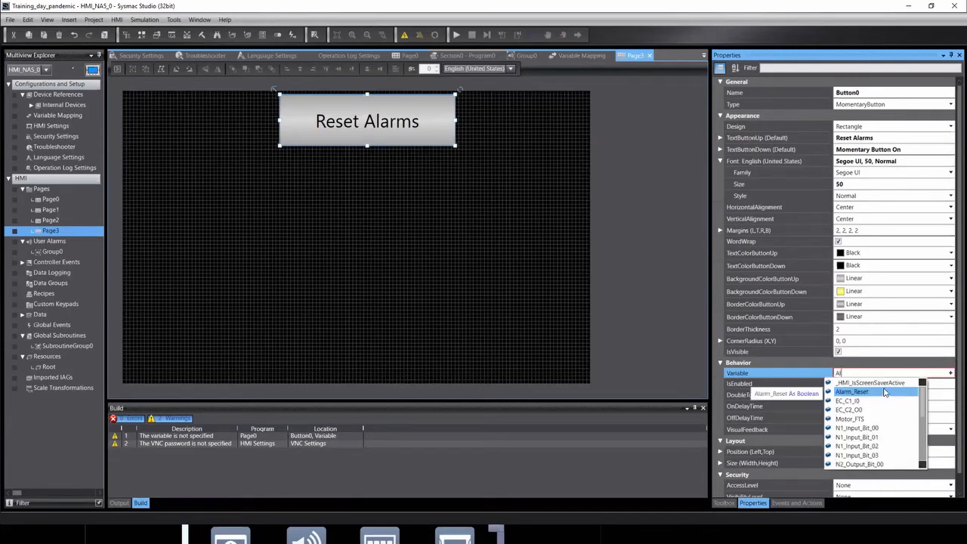
click(854, 391)
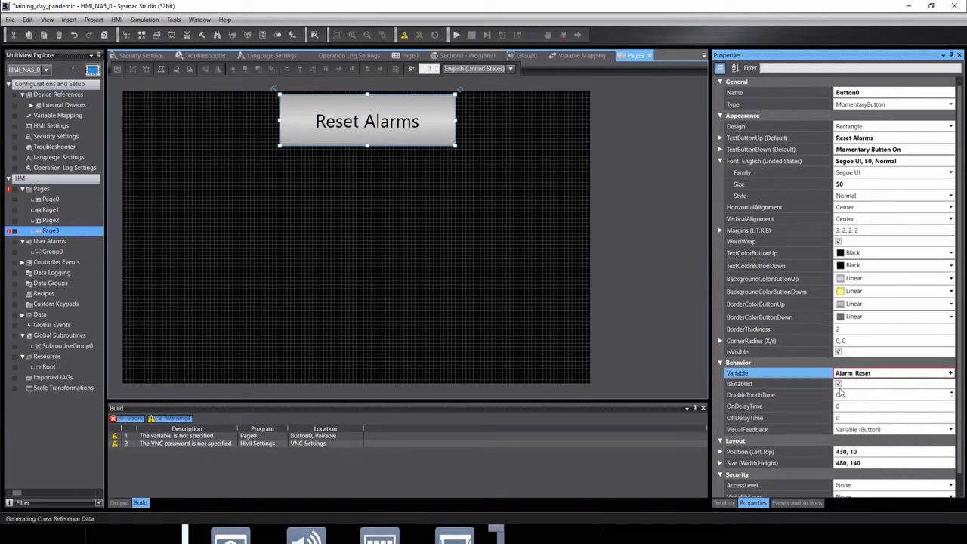
click(891, 392)
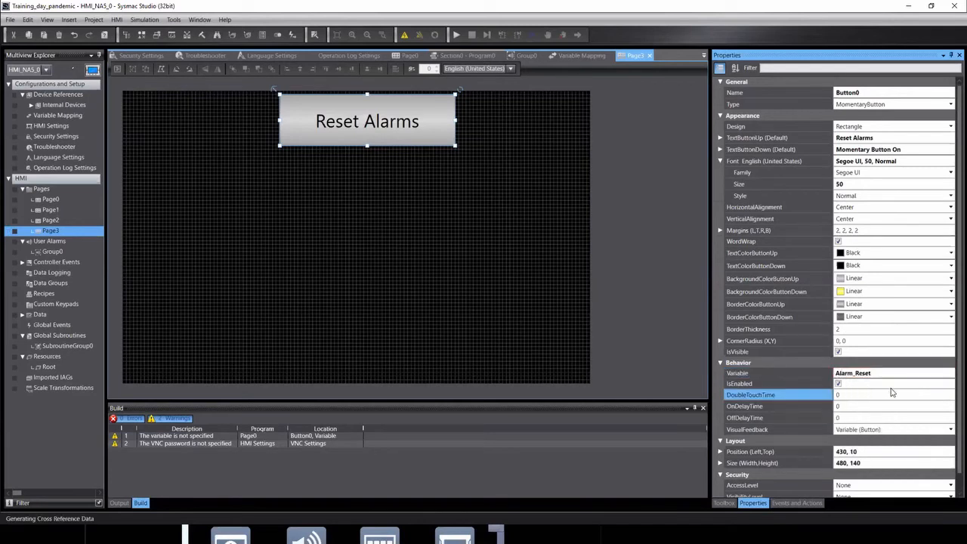
click(321, 167)
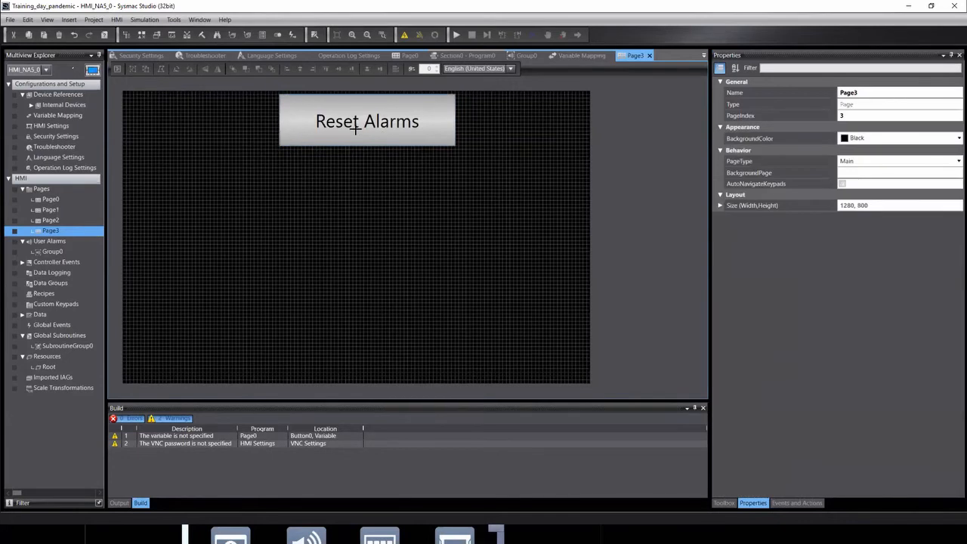
drag(293, 133, 270, 139)
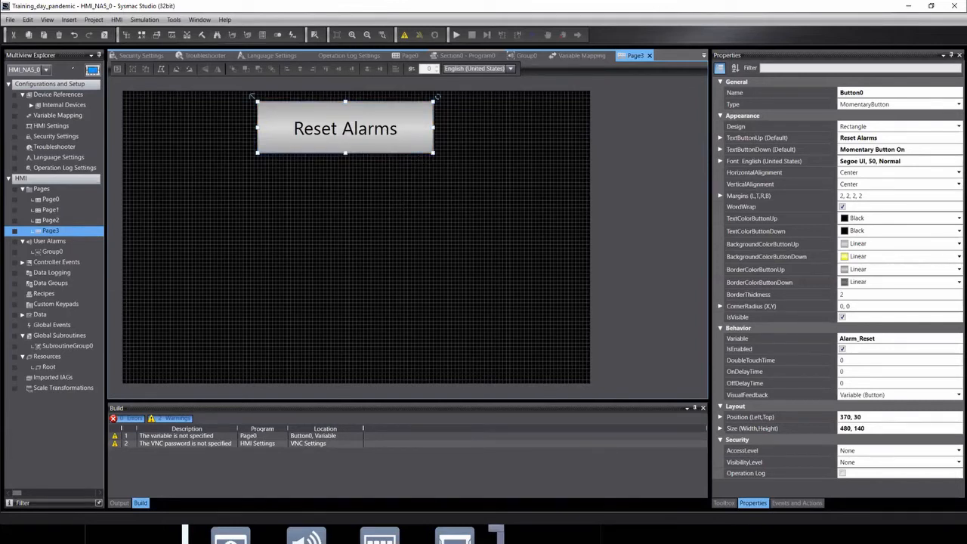
Expand HMI Controls in the Toolbox and search 'alarm' to locate the User Alarms Viewer.
click(729, 502)
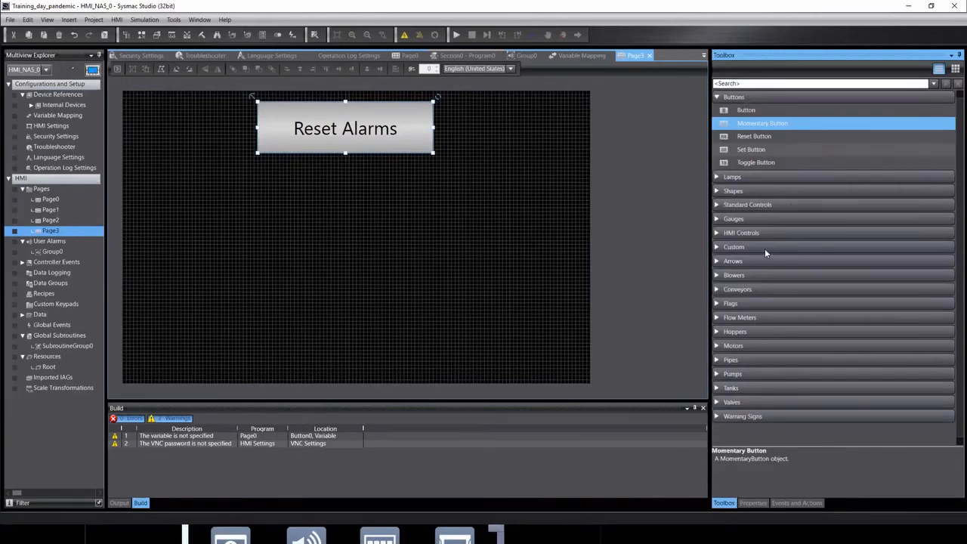
click(718, 234)
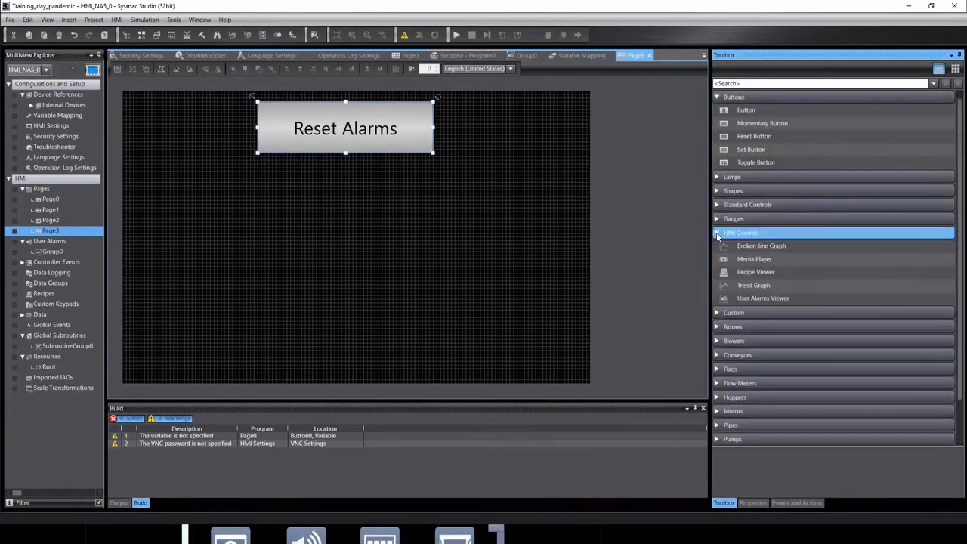
click(754, 299)
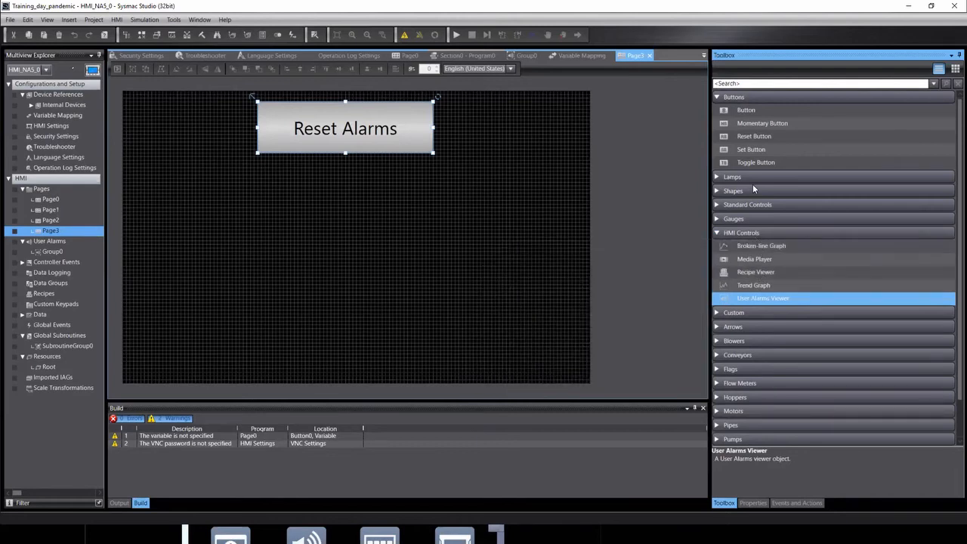
click(756, 82)
text(alarm)
key(Return)
mouse_move(759, 101)
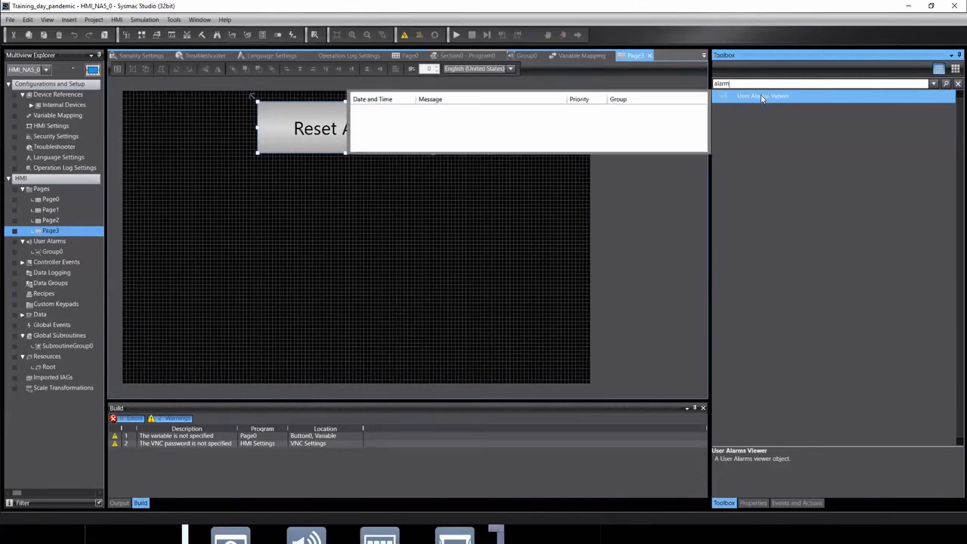
Place a User Alarms Viewer on Page3 and stretch it to 1280×450 at 0, 350.
drag(759, 96, 123, 297)
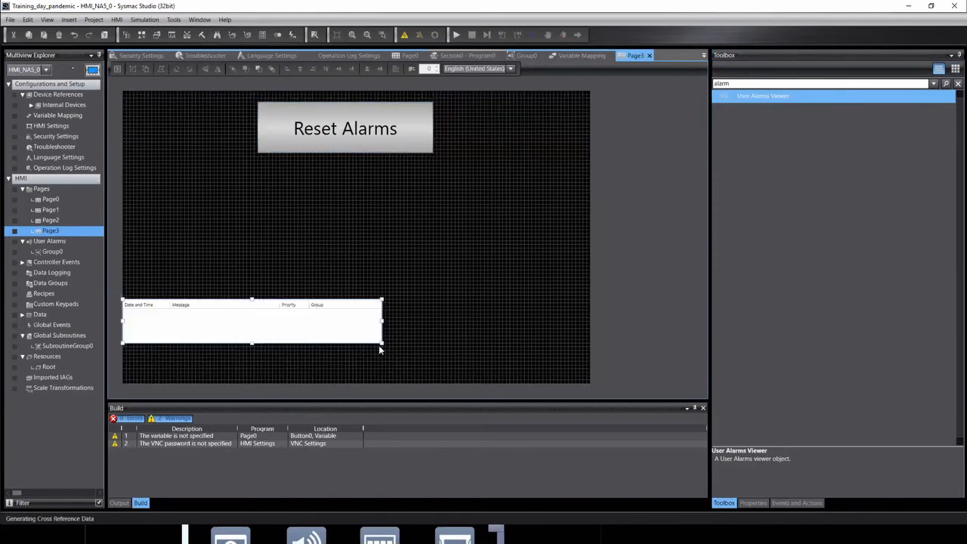
drag(382, 343, 598, 388)
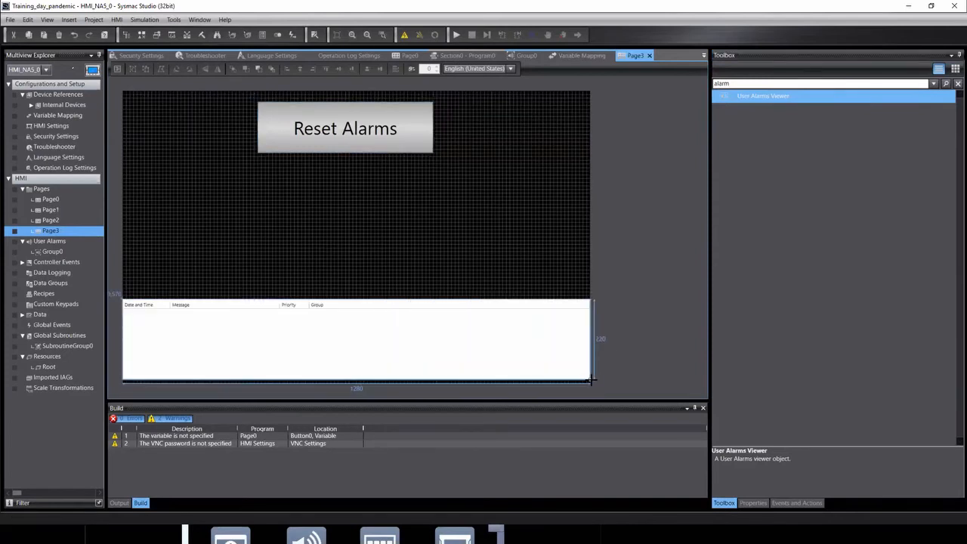
drag(356, 300, 356, 219)
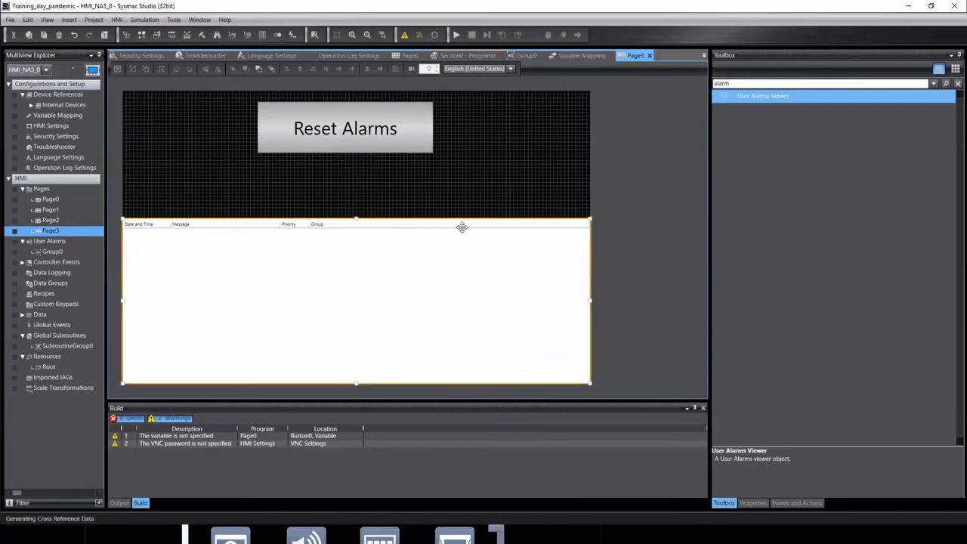
double_click(454, 275)
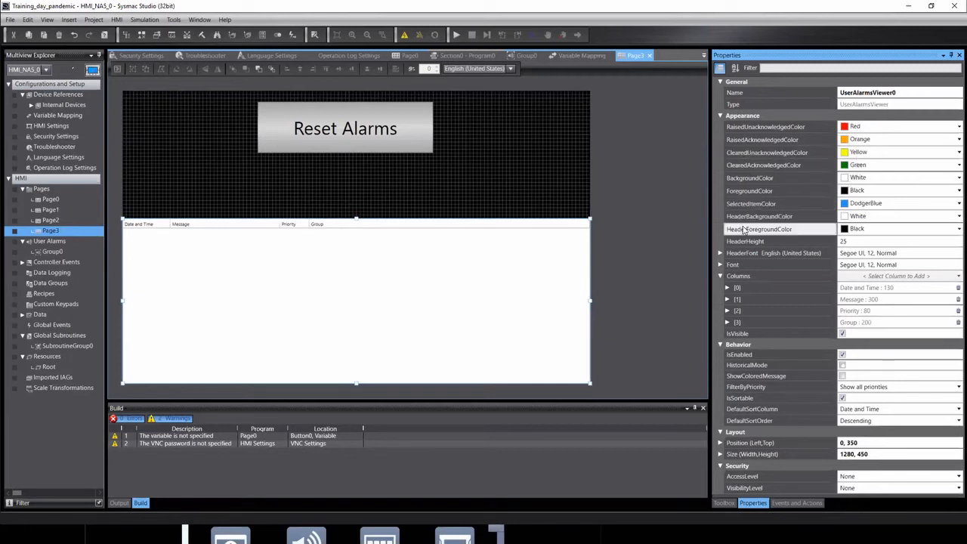
Review the Group0 user alarm definitions and the Reset Alarms button on Page3.
click(50, 243)
click(51, 250)
click(348, 141)
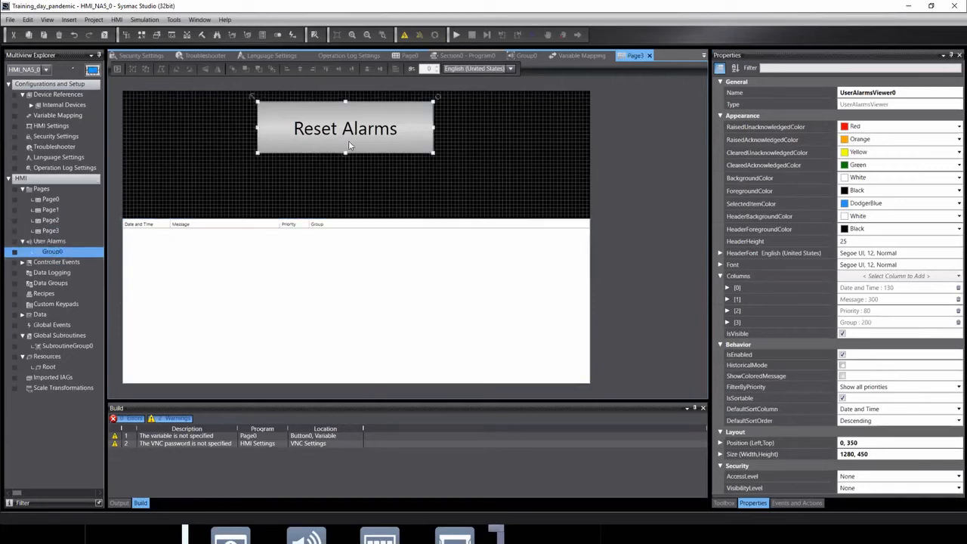
click(384, 172)
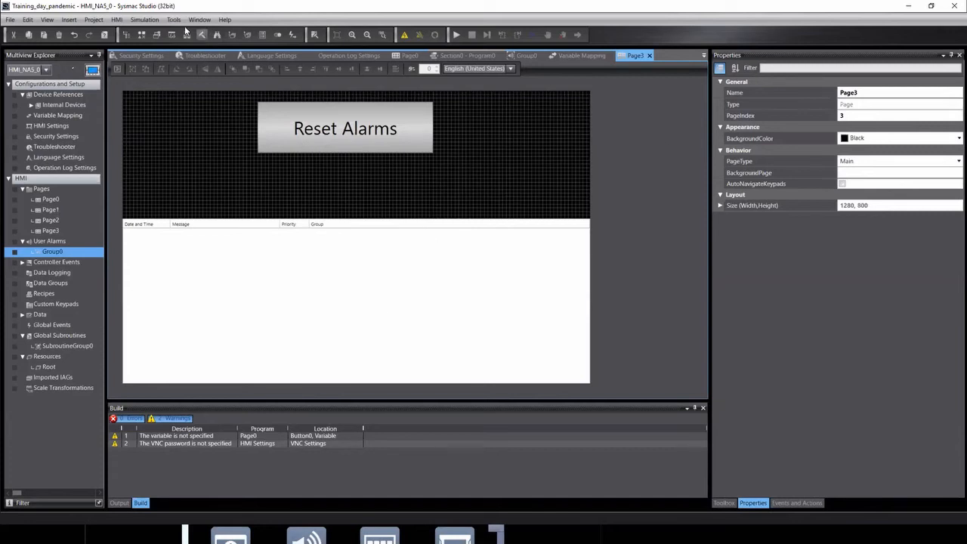
click(148, 21)
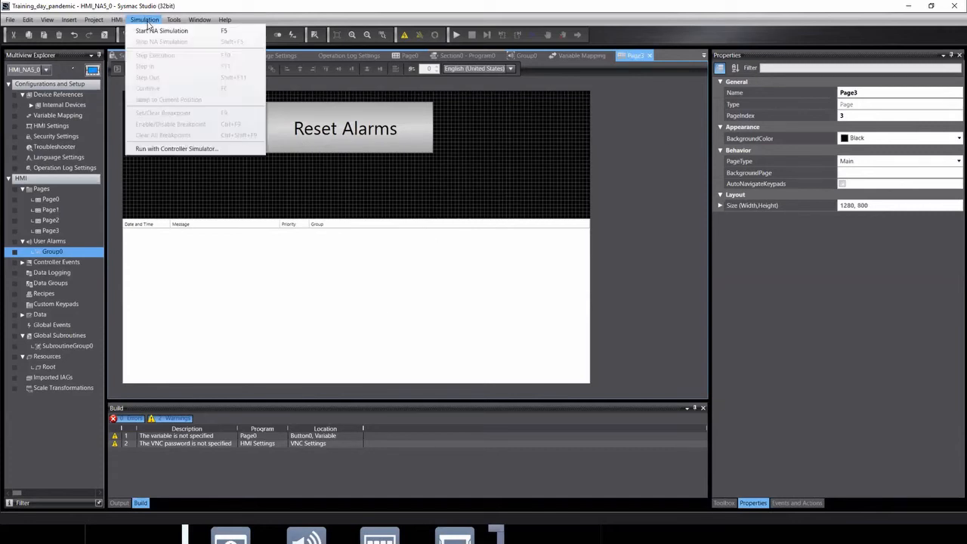
Run the HMI with the Controller Simulator using new_Controller_0.
click(206, 148)
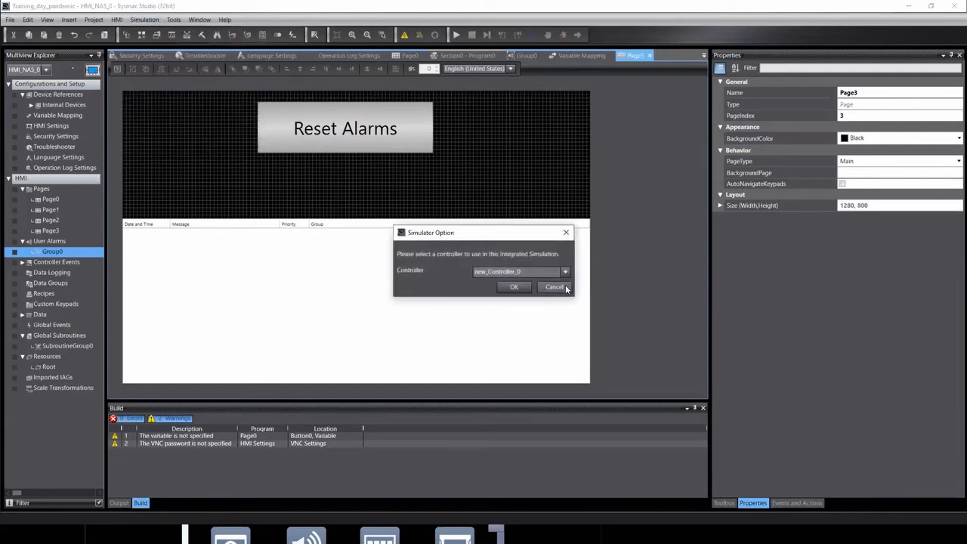
click(513, 287)
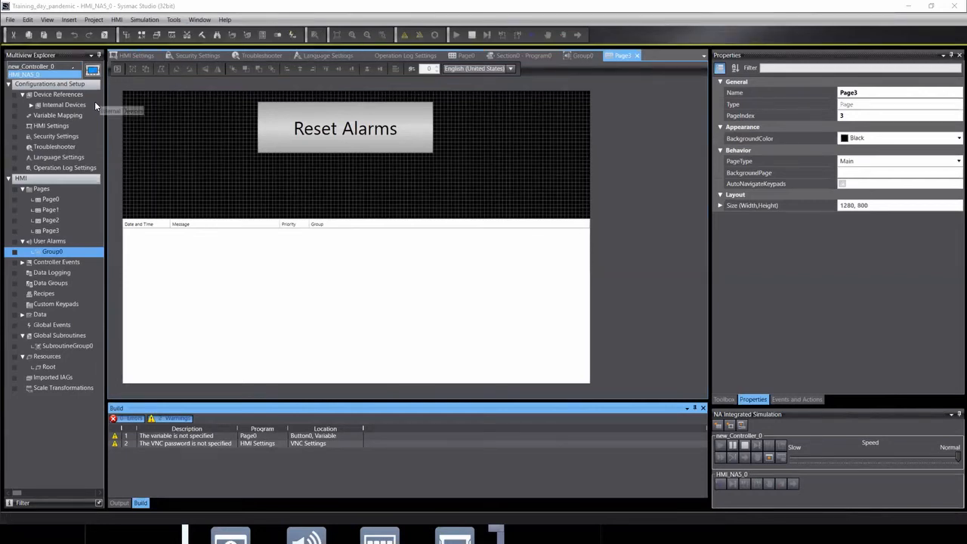
click(35, 66)
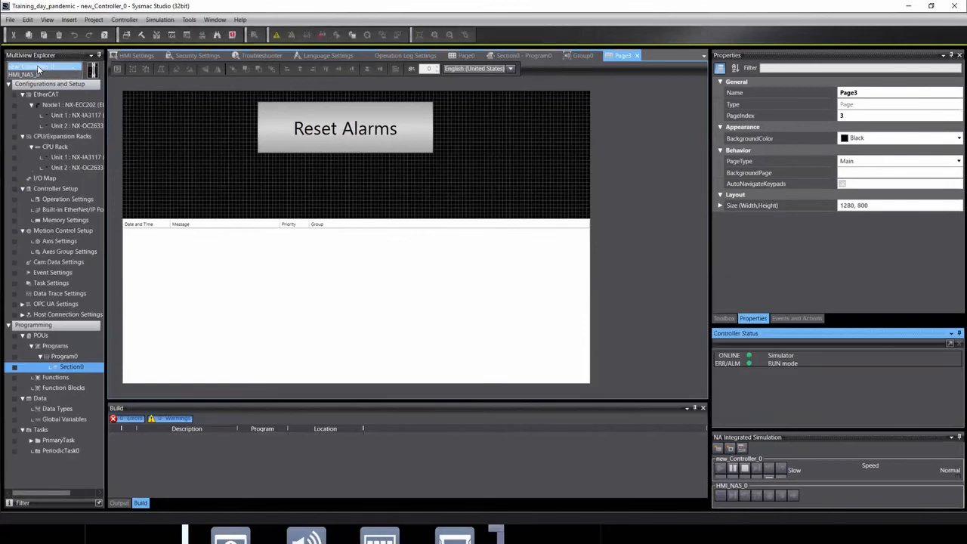
In Section0, Set the Motor_FTS coil to TRUE, then return to the HMI simulator.
double_click(71, 366)
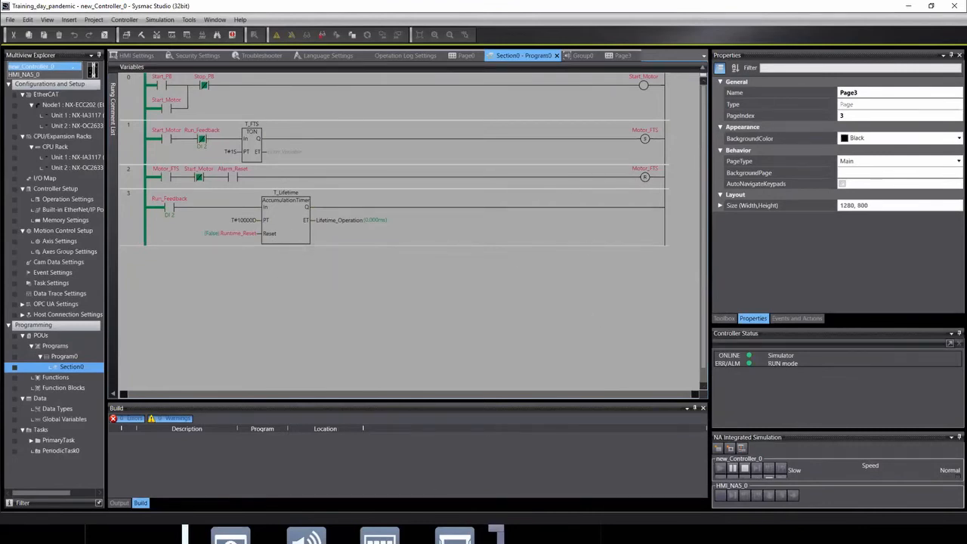
key(alt+Tab)
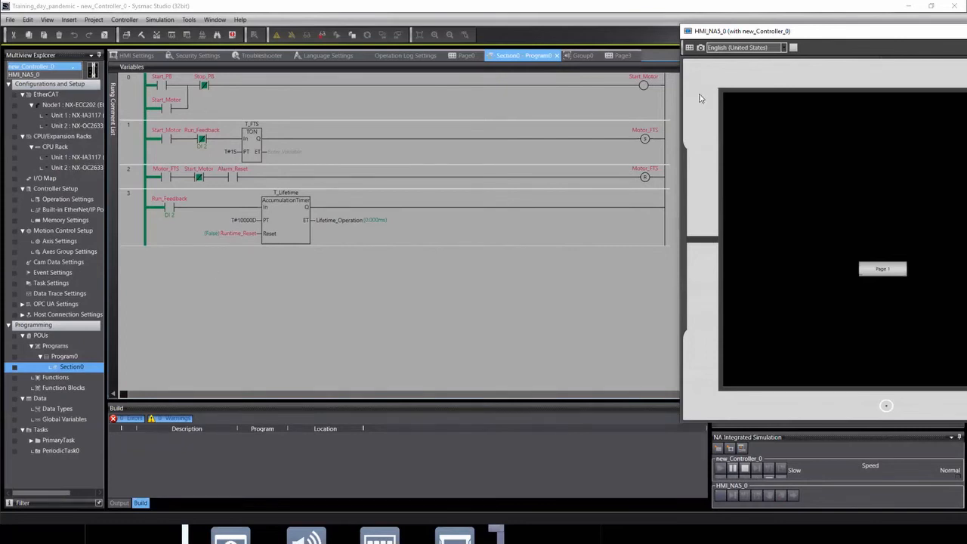
mouse_move(644, 141)
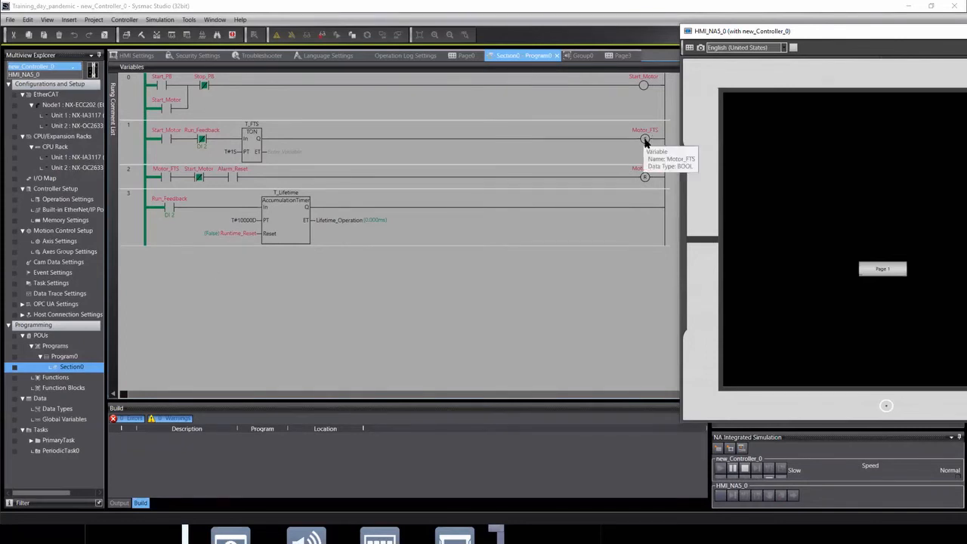
right_click(644, 141)
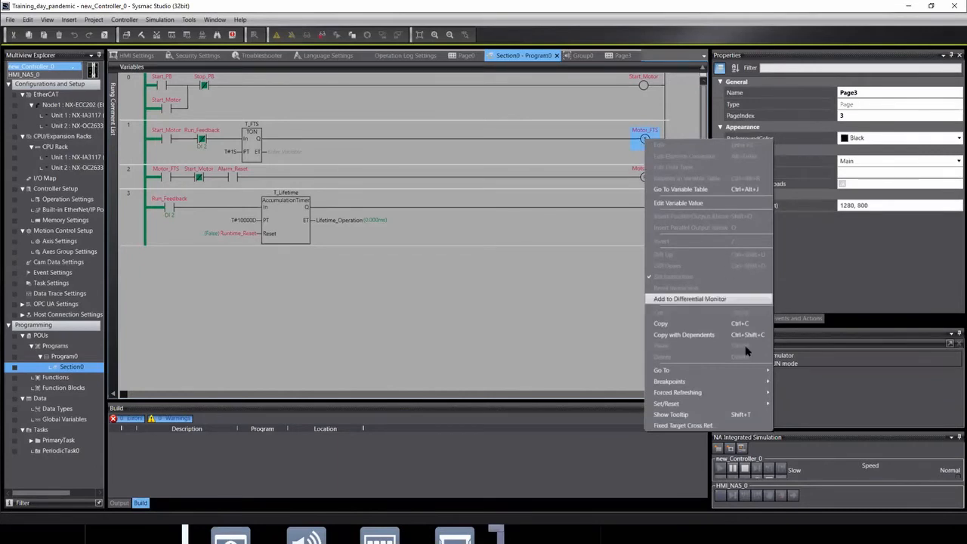
mouse_move(676, 404)
click(780, 403)
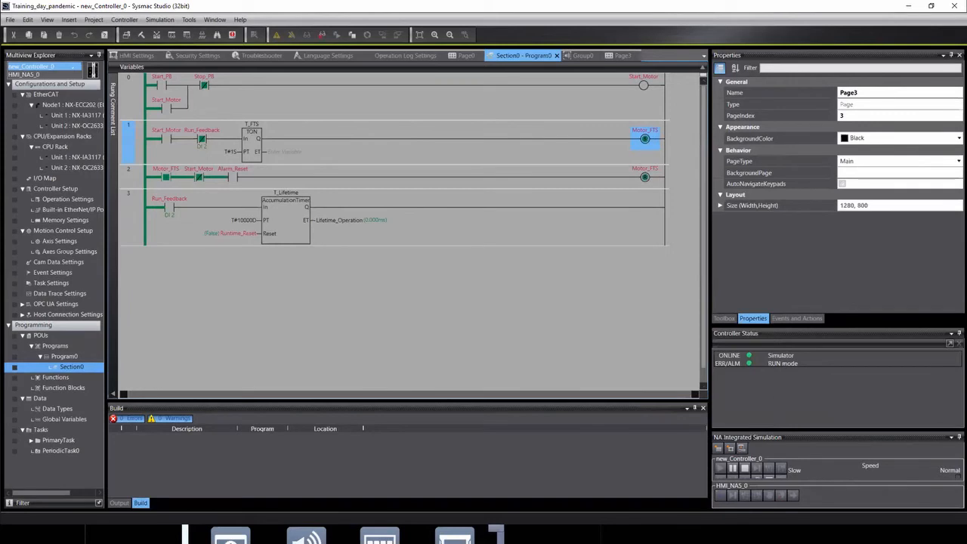
key(alt+Tab)
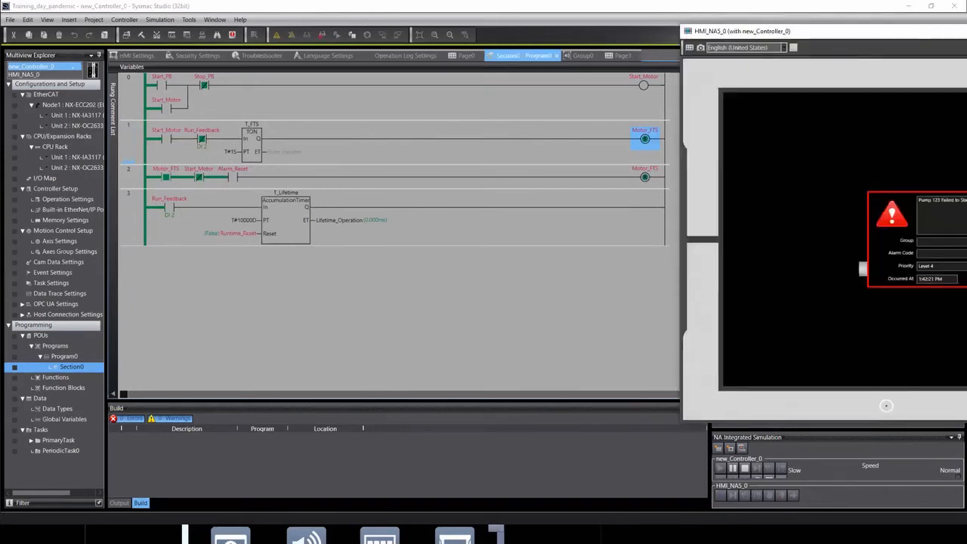
Acknowledge the Pump 123 alarm and switch the simulator to Page3.
drag(866, 39, 549, 25)
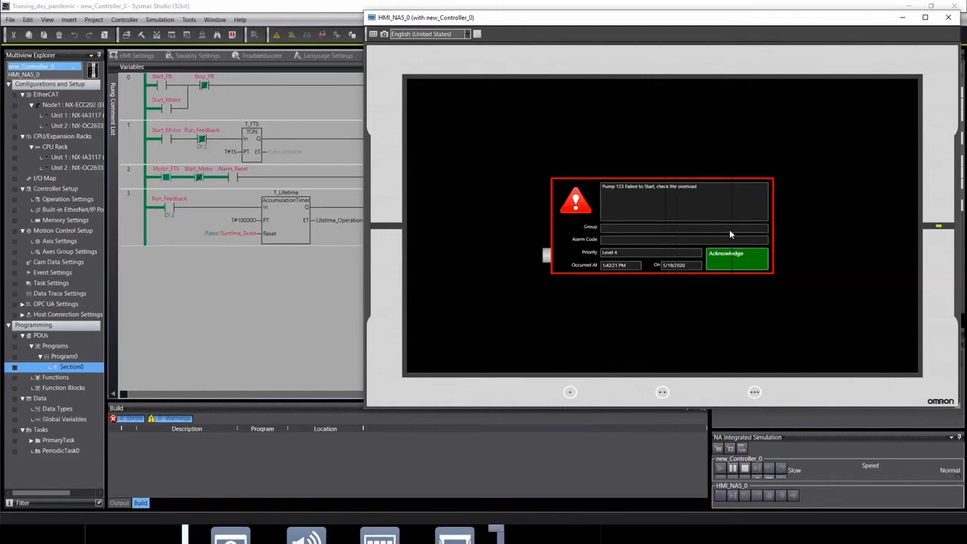
click(744, 259)
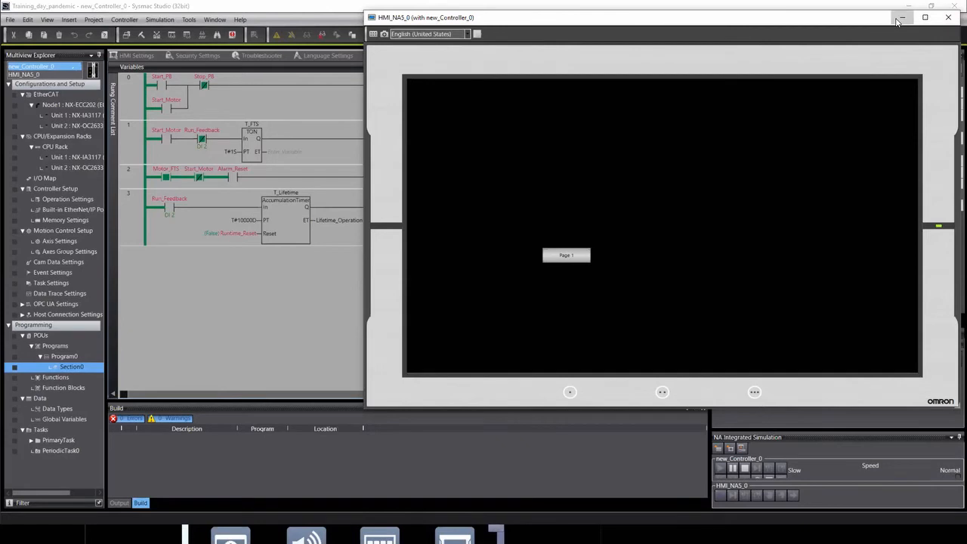
click(374, 36)
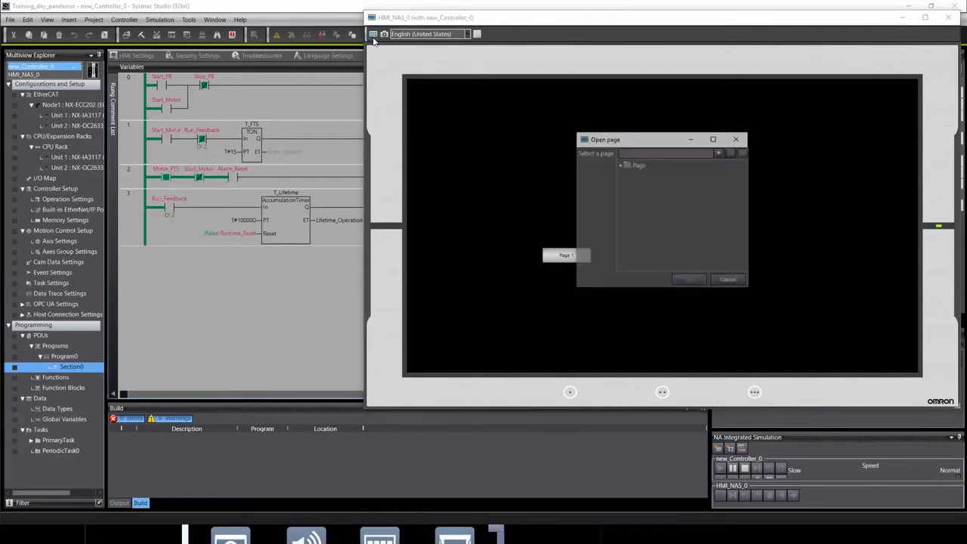
click(619, 165)
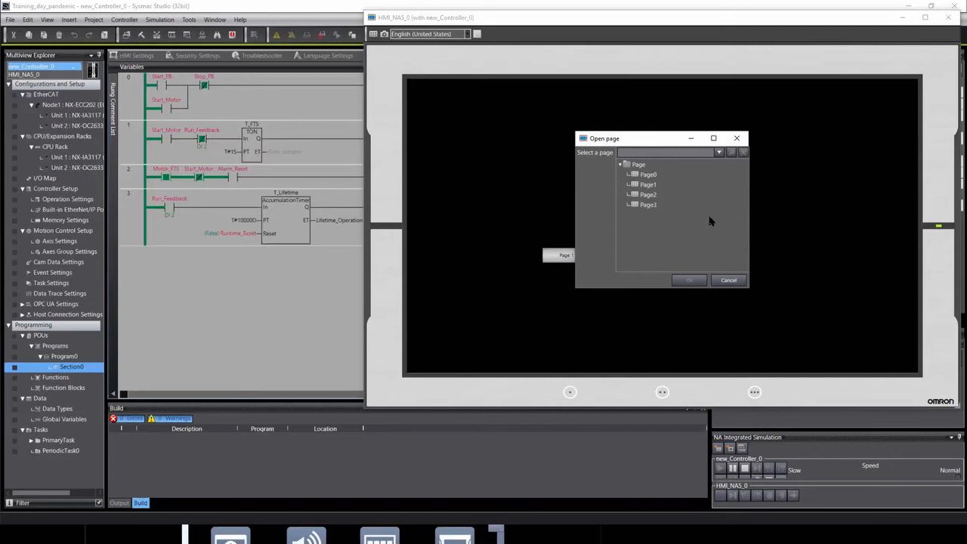
click(649, 203)
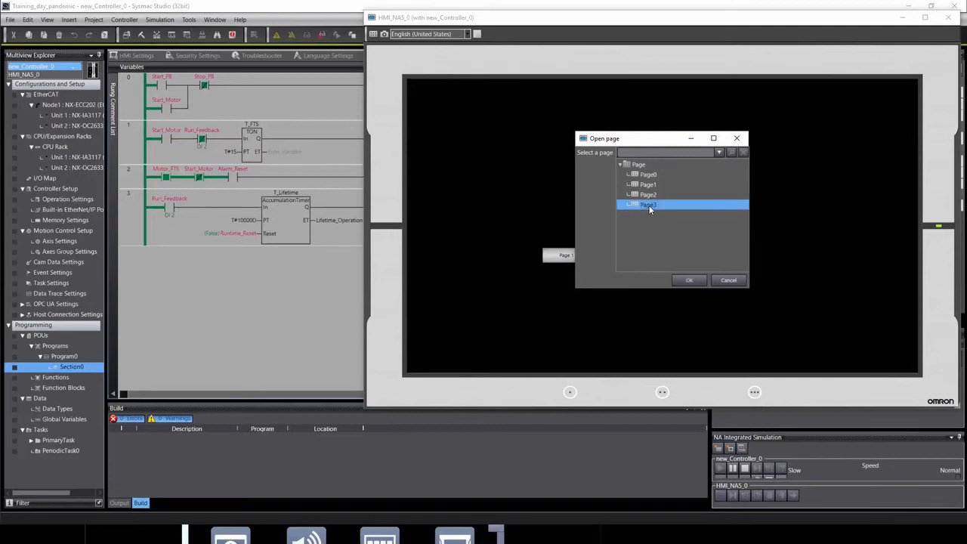
click(687, 280)
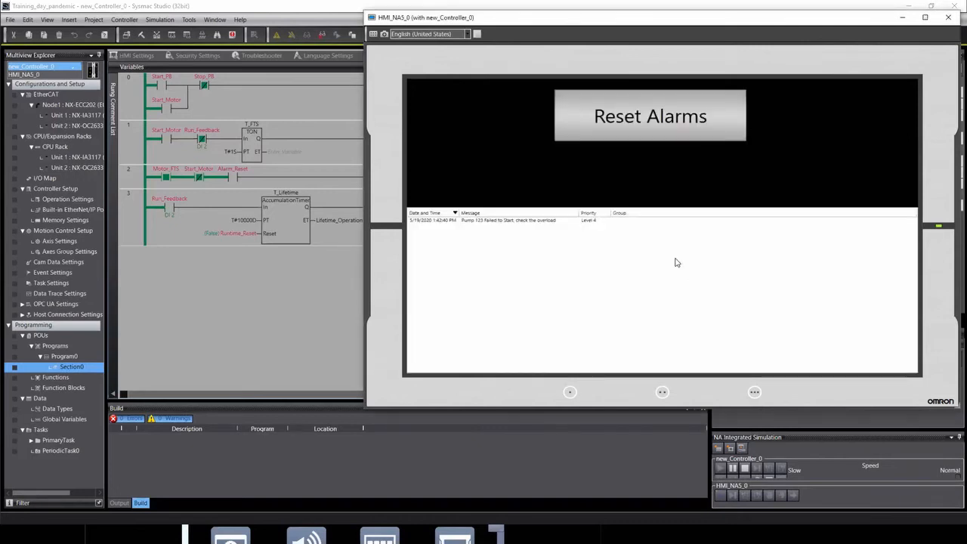
Select the Pump 123 alarm and press Reset Alarms to clear the list.
click(420, 224)
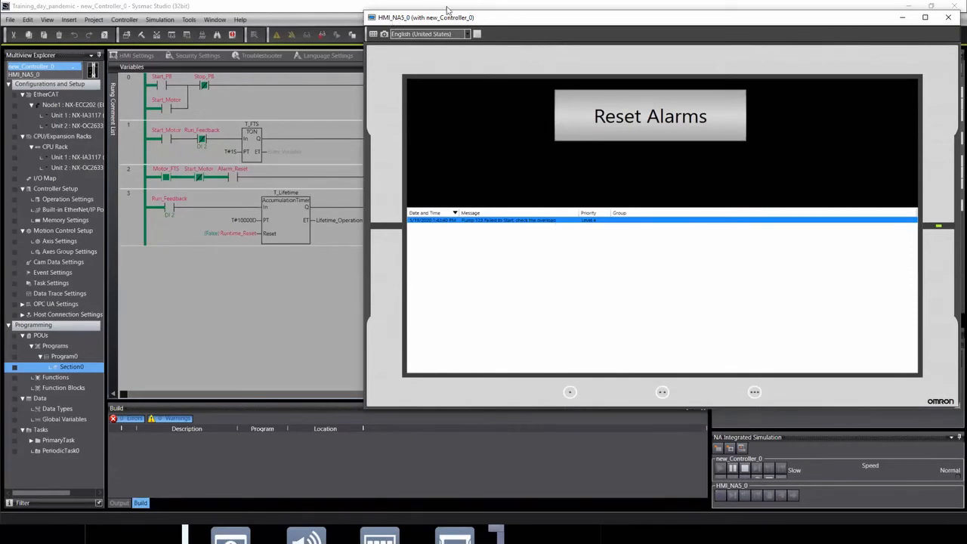
drag(457, 18, 445, 35)
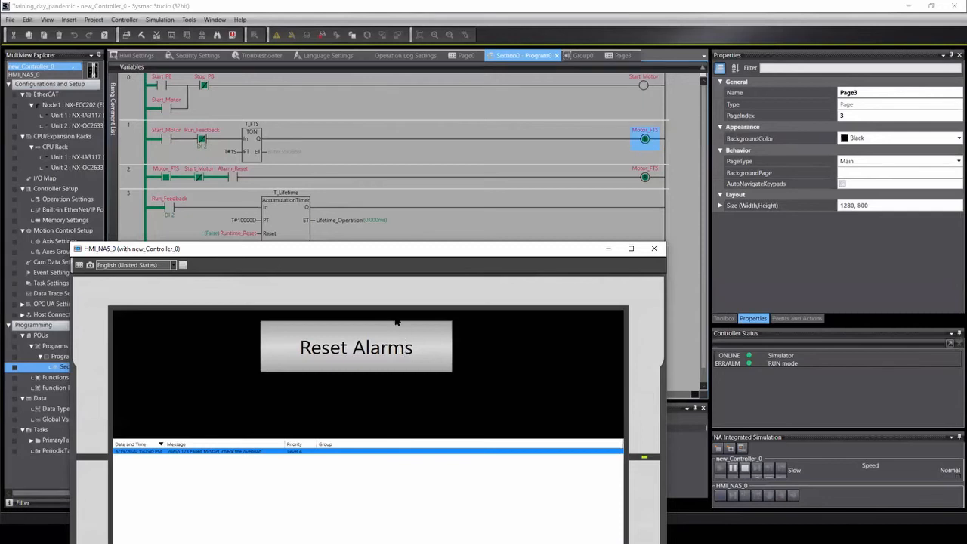
click(362, 340)
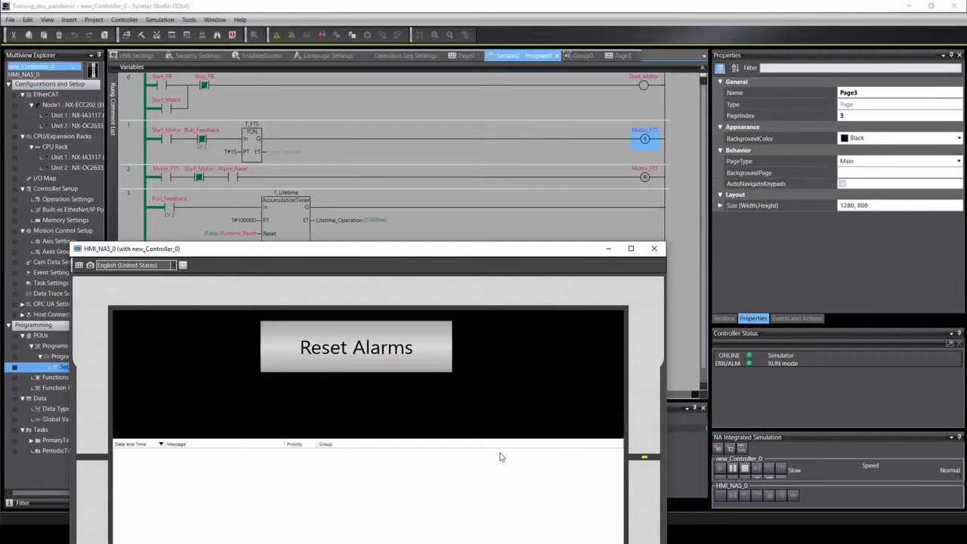
drag(452, 251, 654, 41)
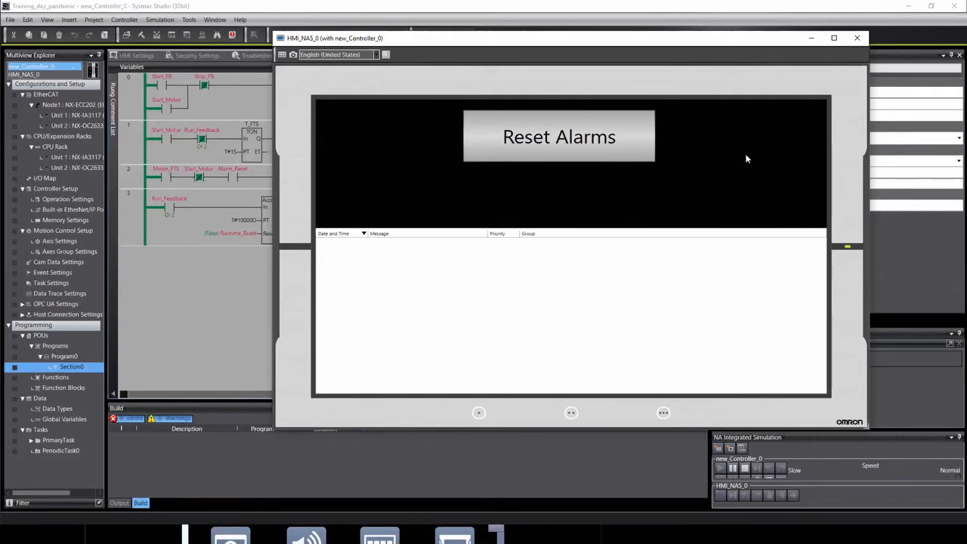
Close the HMI simulation and switch the Multiview Explorer to the HMI_NA5_0 device.
click(857, 38)
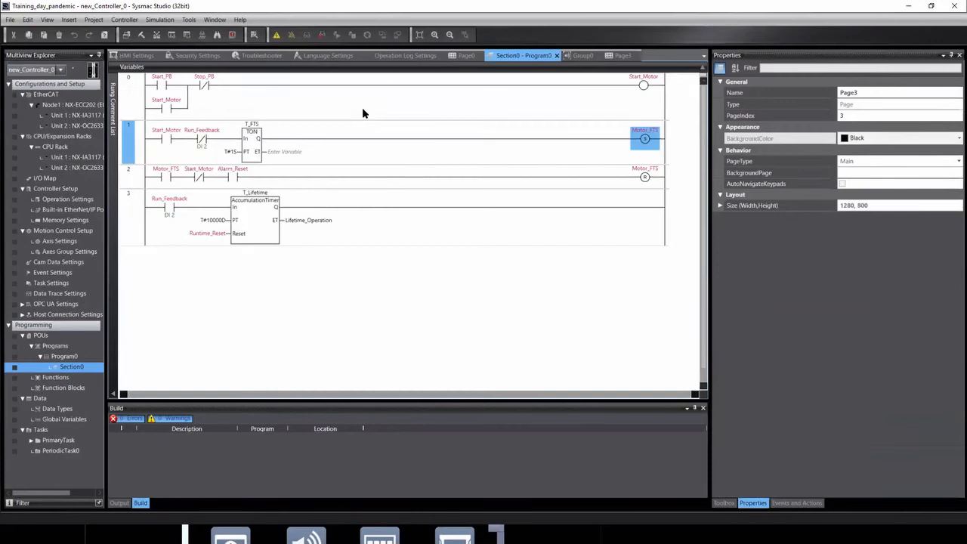
click(399, 280)
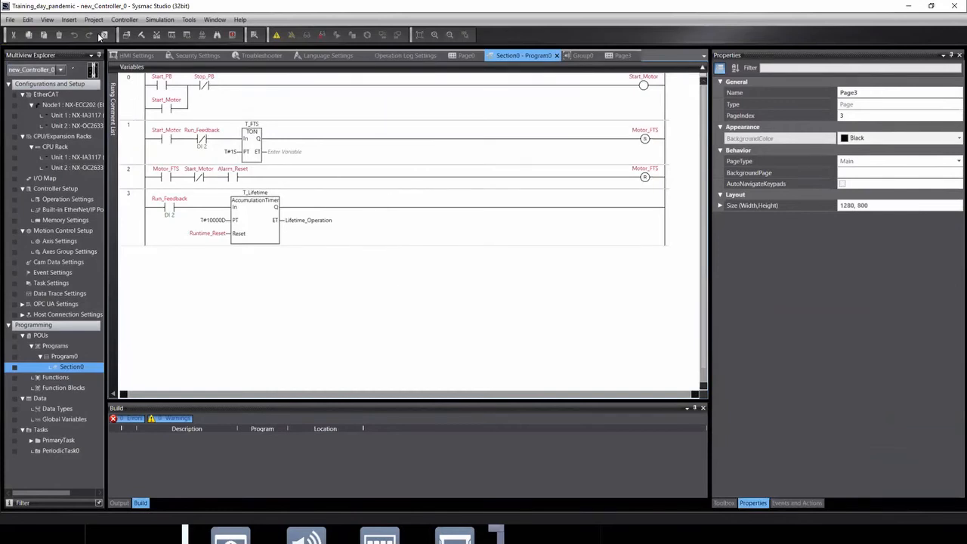
click(60, 71)
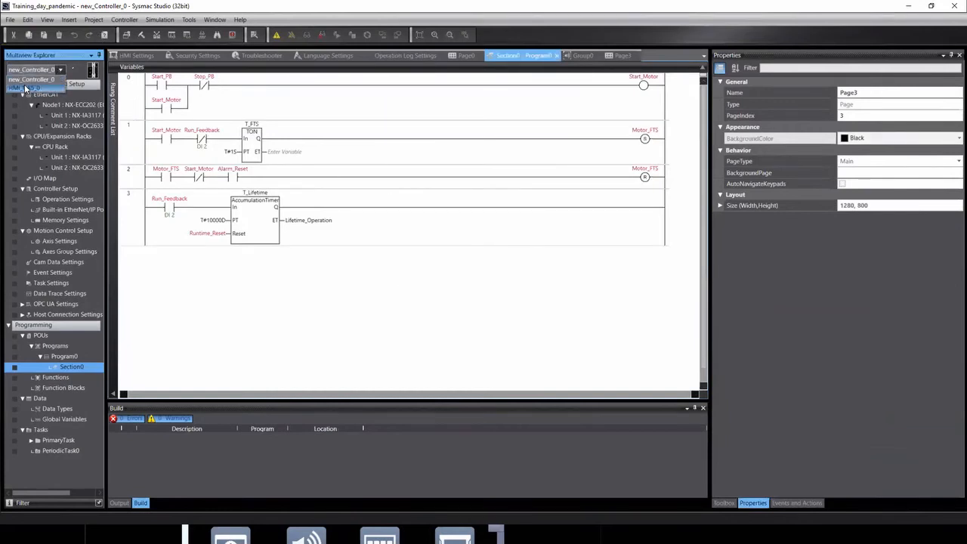
click(30, 89)
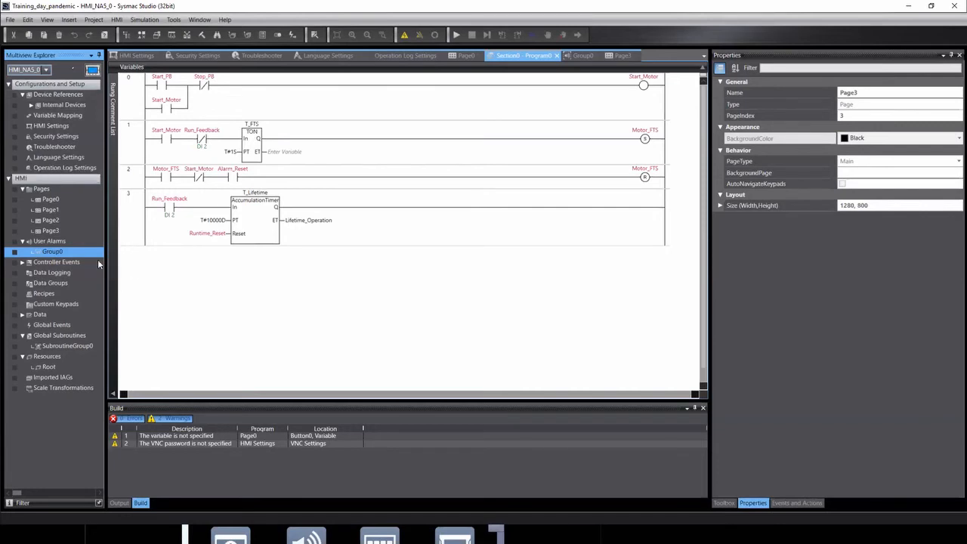
Add a new data set, DataSet0, under Data Logging and open it for editing.
click(42, 275)
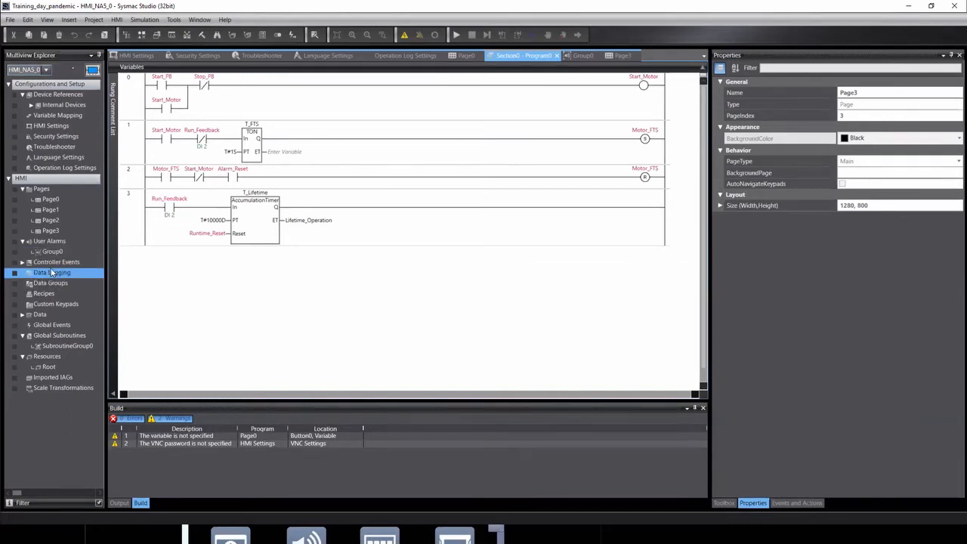
right_click(52, 280)
mouse_move(74, 283)
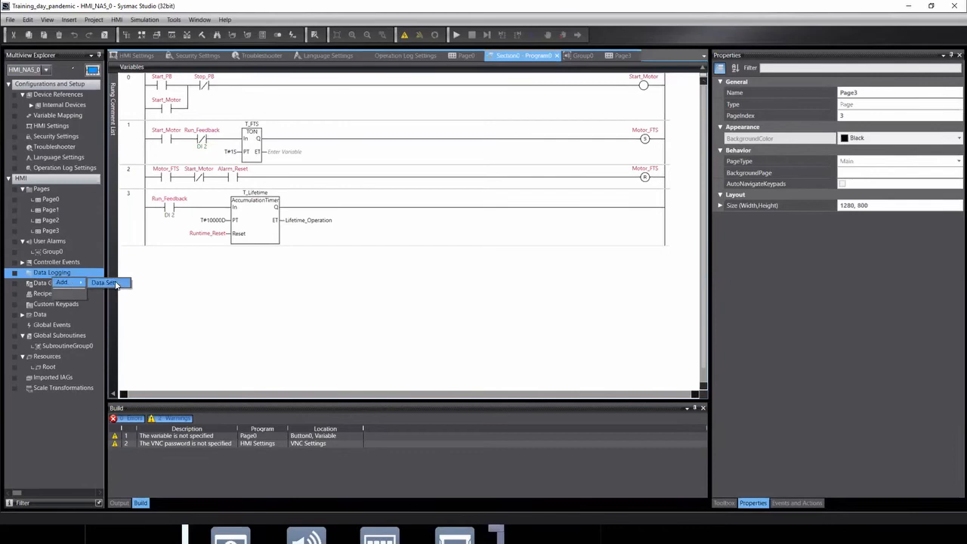
click(106, 282)
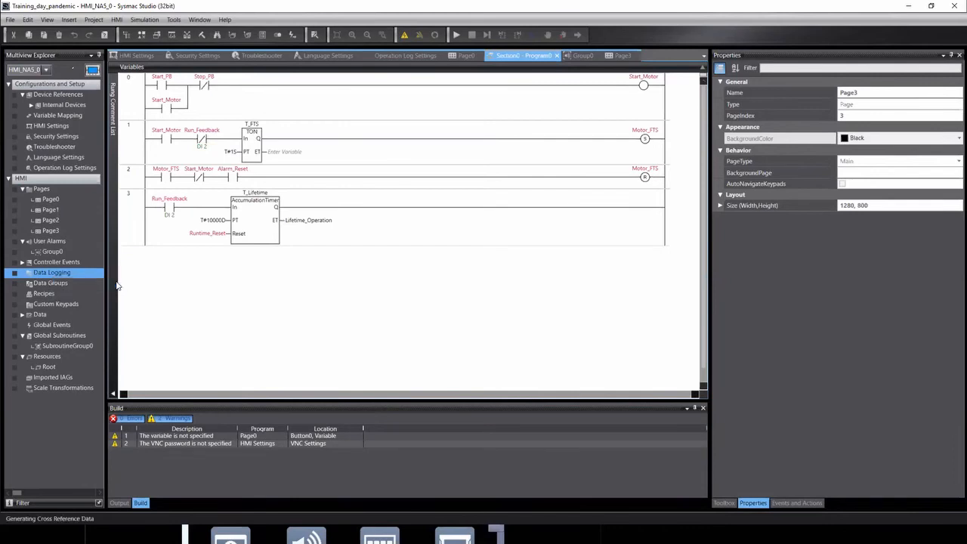
right_click(48, 283)
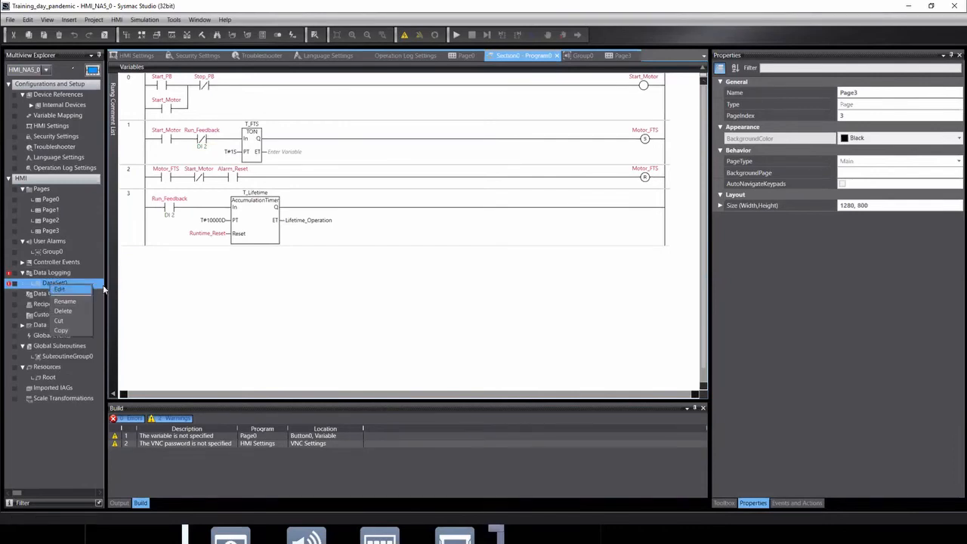
click(58, 289)
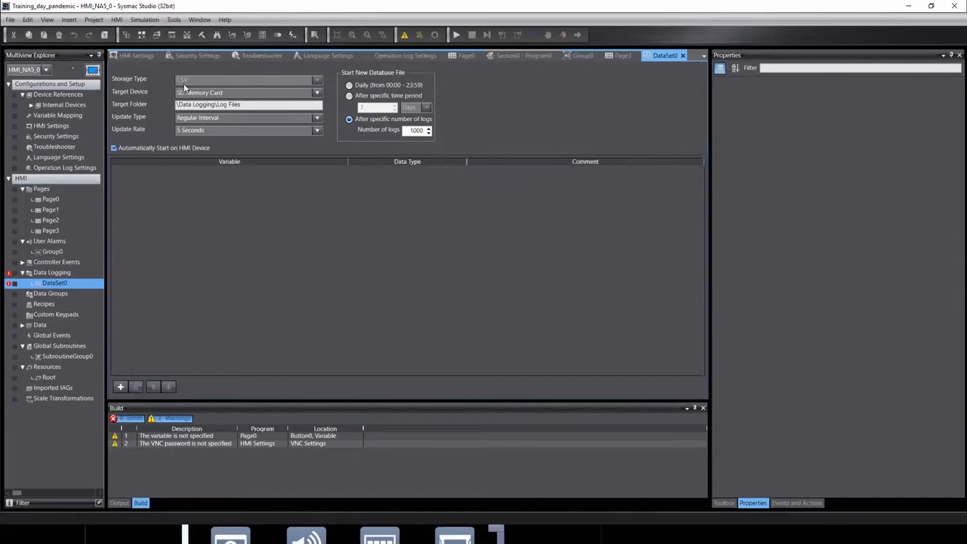
Set DataSet0 to SD Memory Card, Regular Interval every 5 Seconds, daily new file, and add a variable row.
click(318, 91)
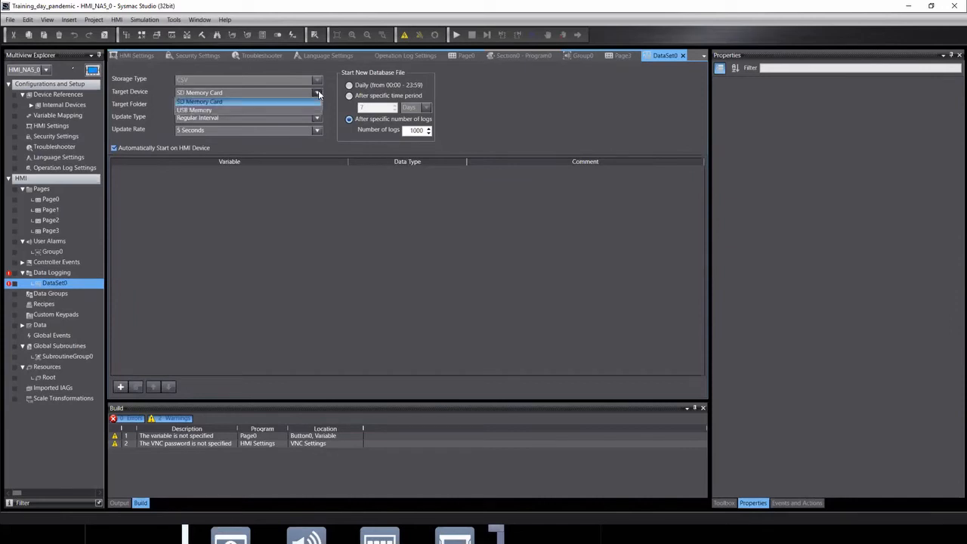
click(226, 103)
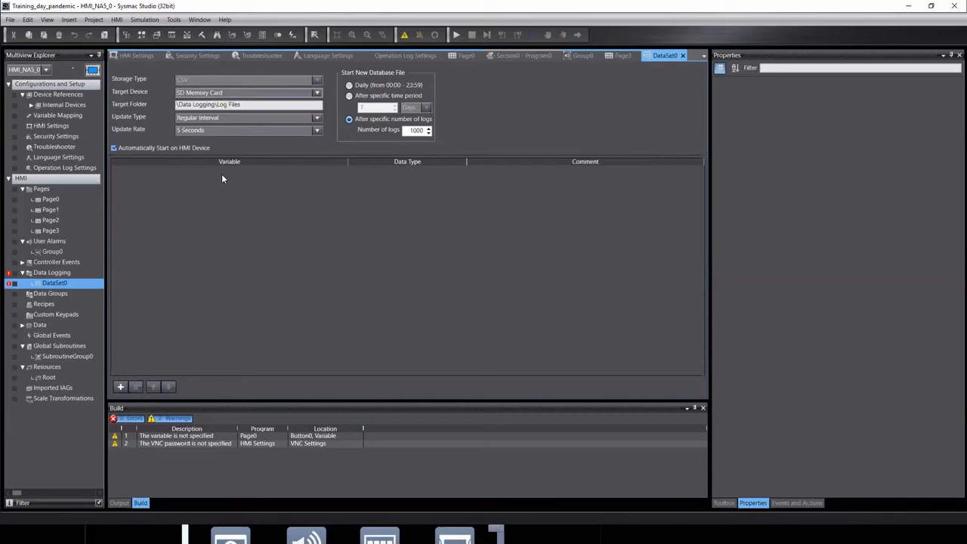
click(317, 118)
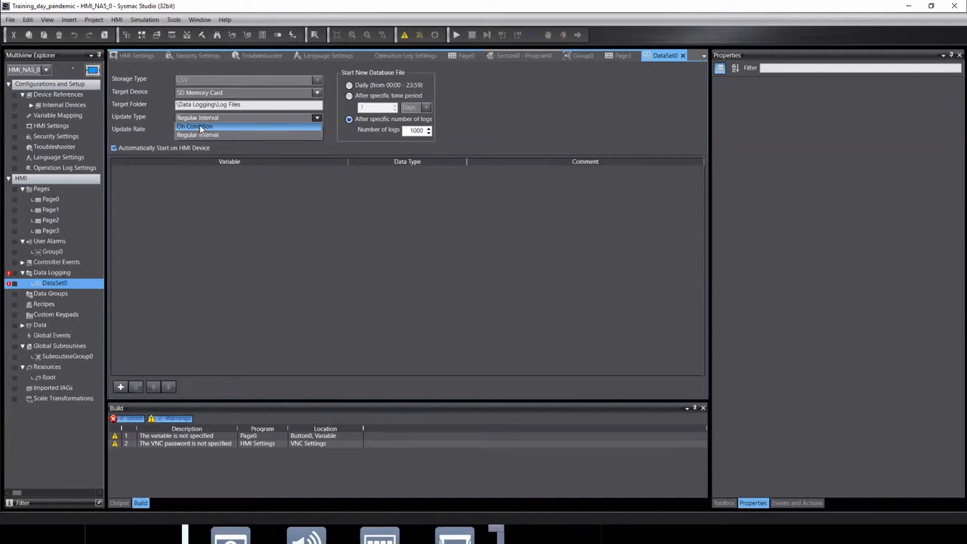
click(495, 117)
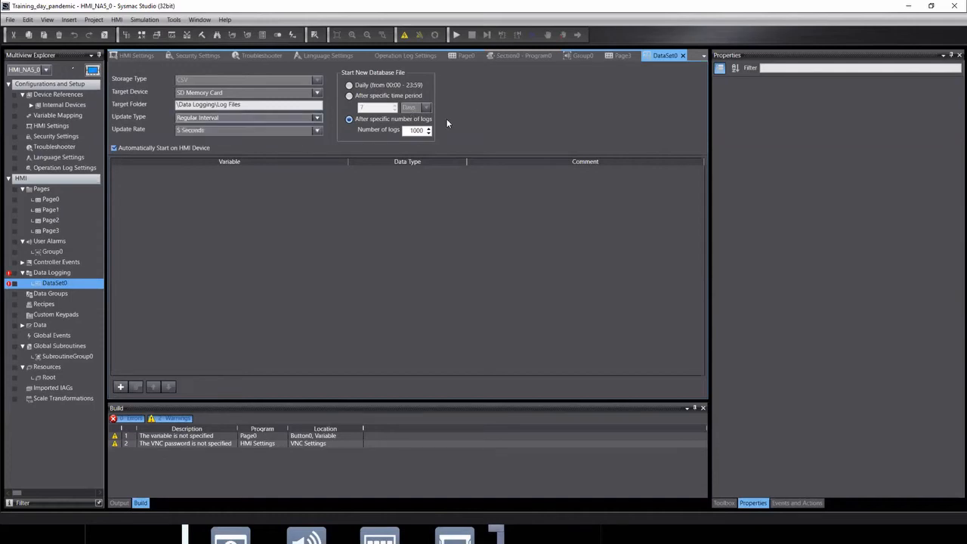
click(318, 132)
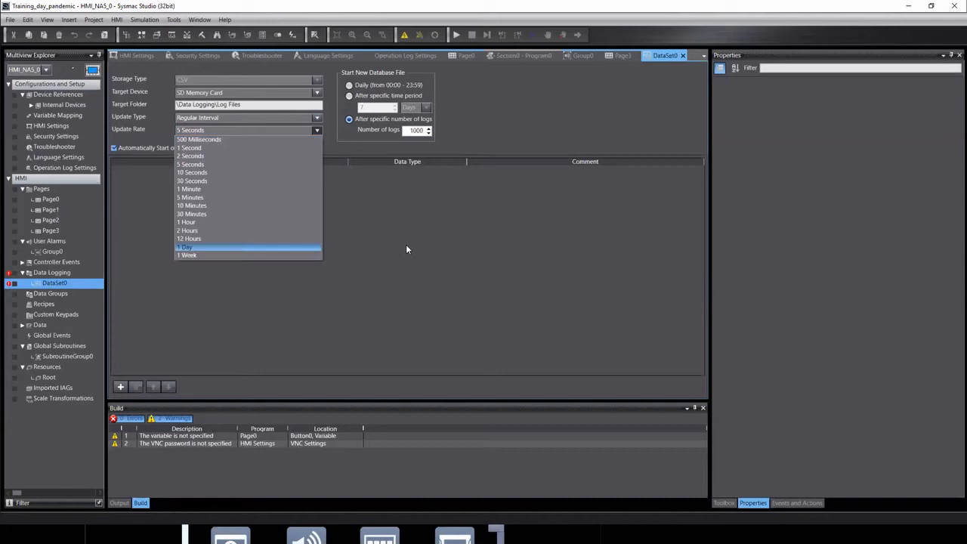
click(518, 98)
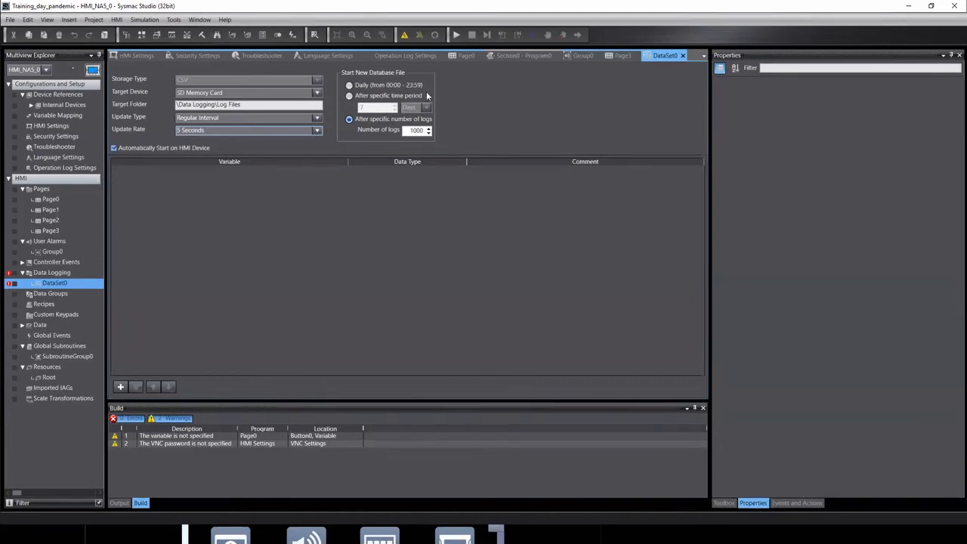
click(348, 85)
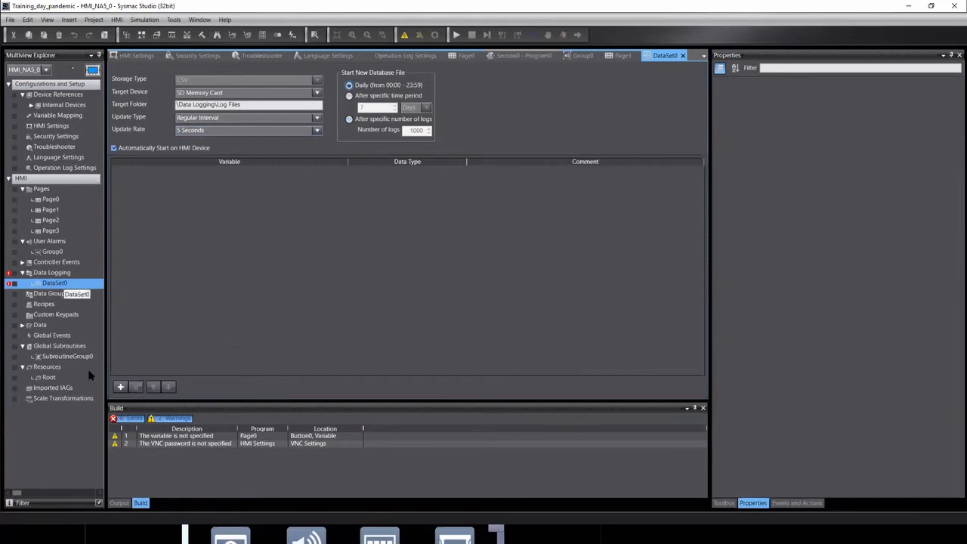
click(118, 387)
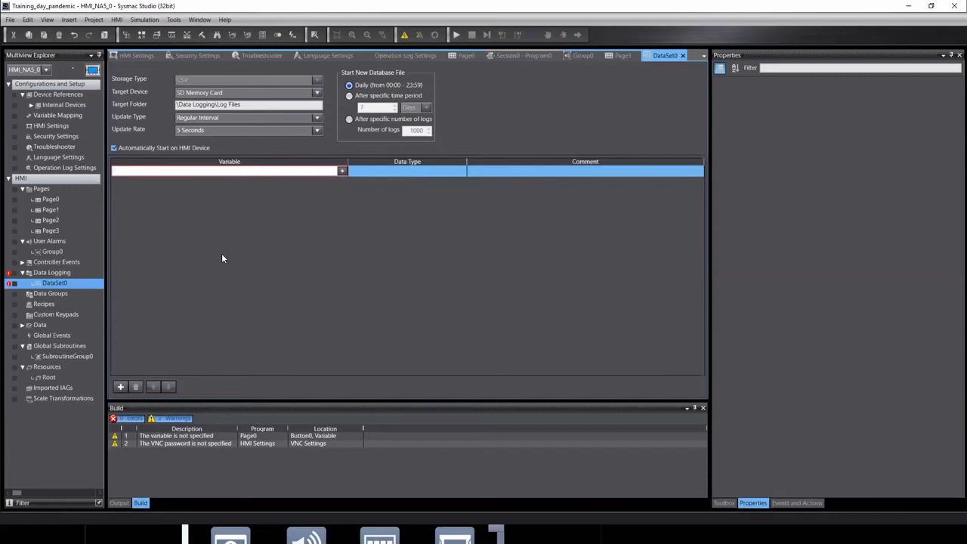
Enter NewVar1234 as the logged Boolean variable in DataSet0's row.
text(m)
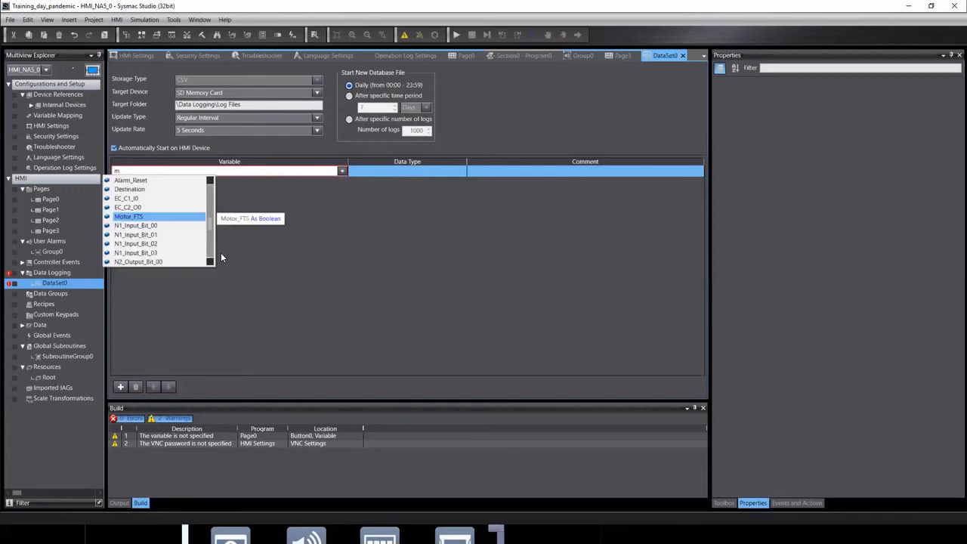
scroll(157, 237, down, 5)
scroll(173, 236, up, 2)
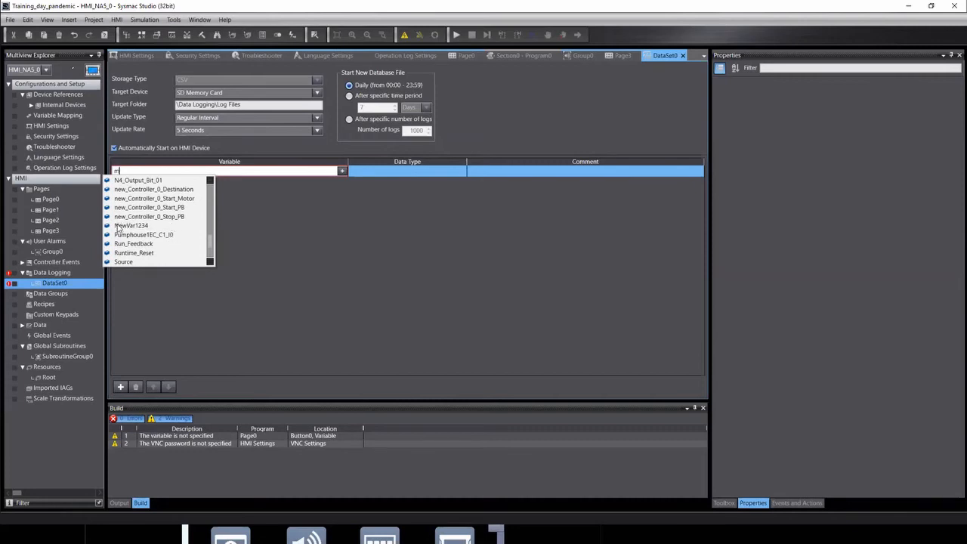
click(132, 226)
click(441, 169)
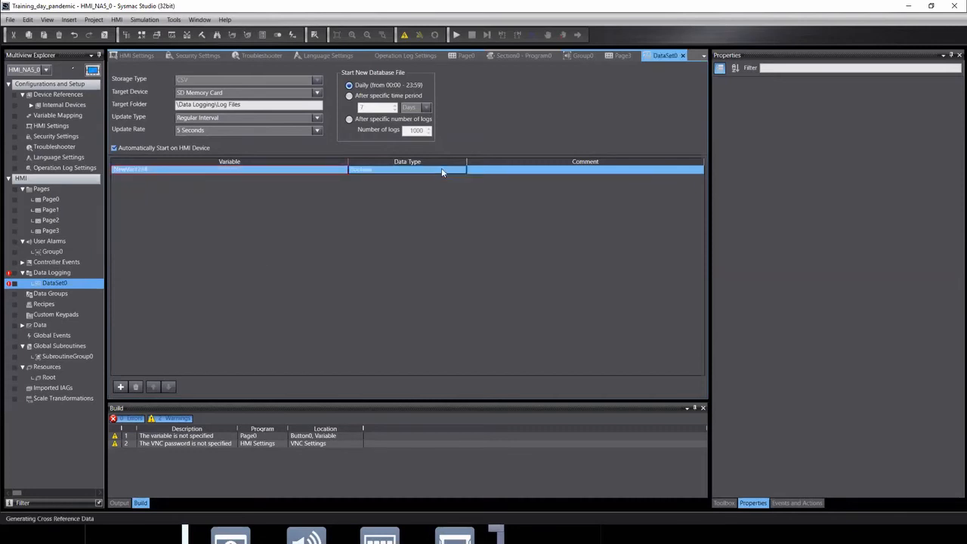
click(526, 169)
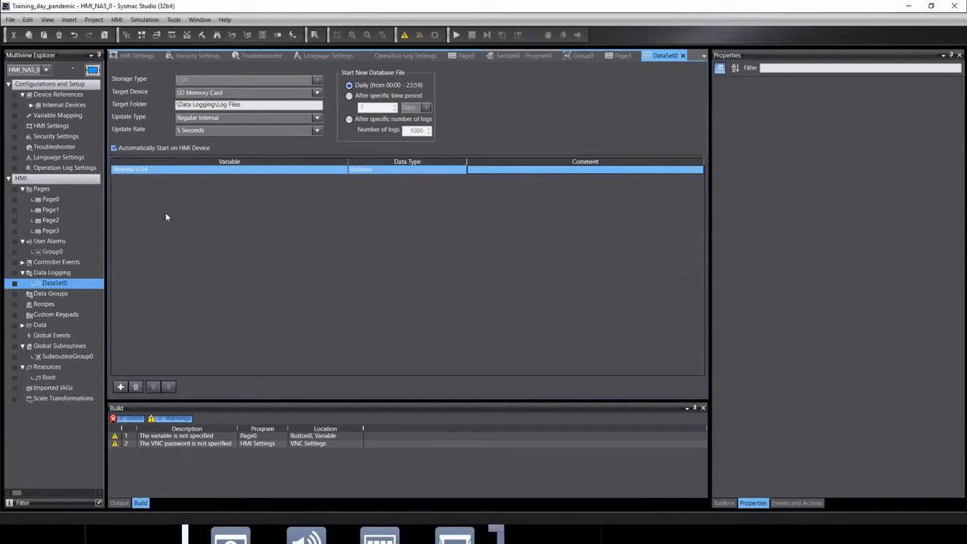
Confirm the update type stays Regular Interval and leave DataSet0's options unchanged.
click(188, 119)
click(189, 118)
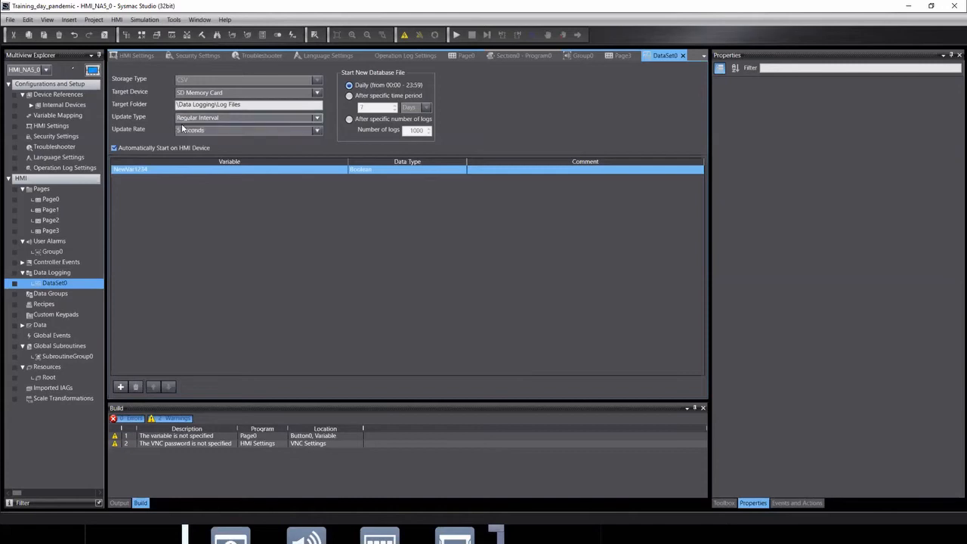
click(188, 121)
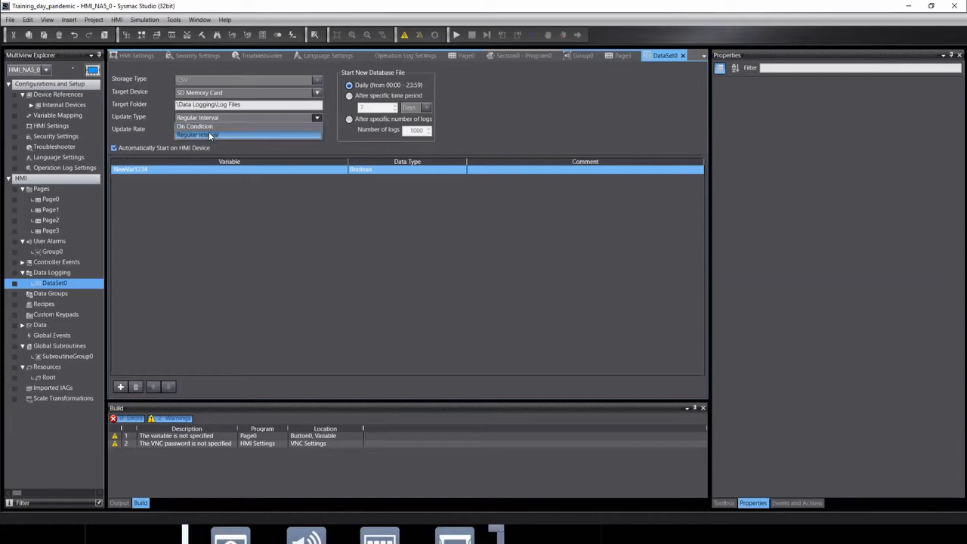
click(423, 209)
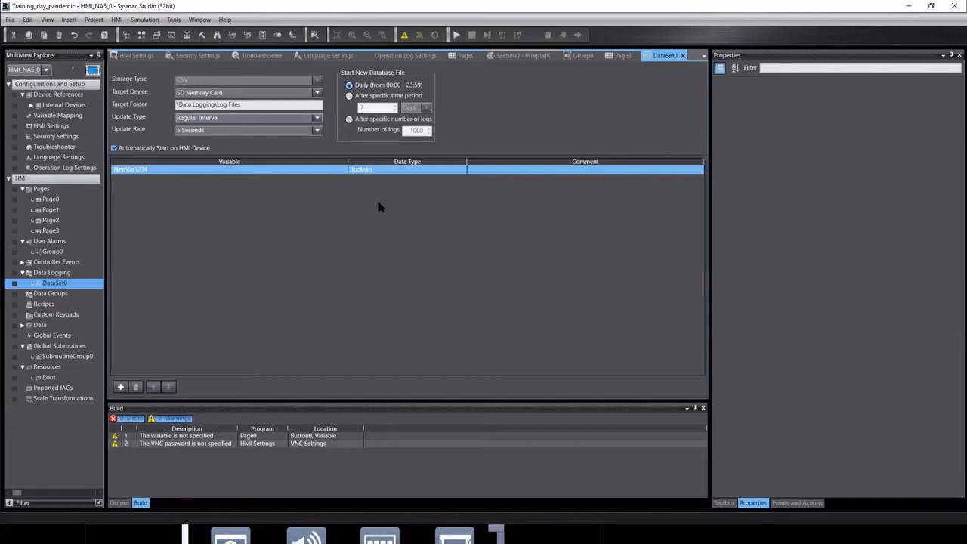
right_click(48, 282)
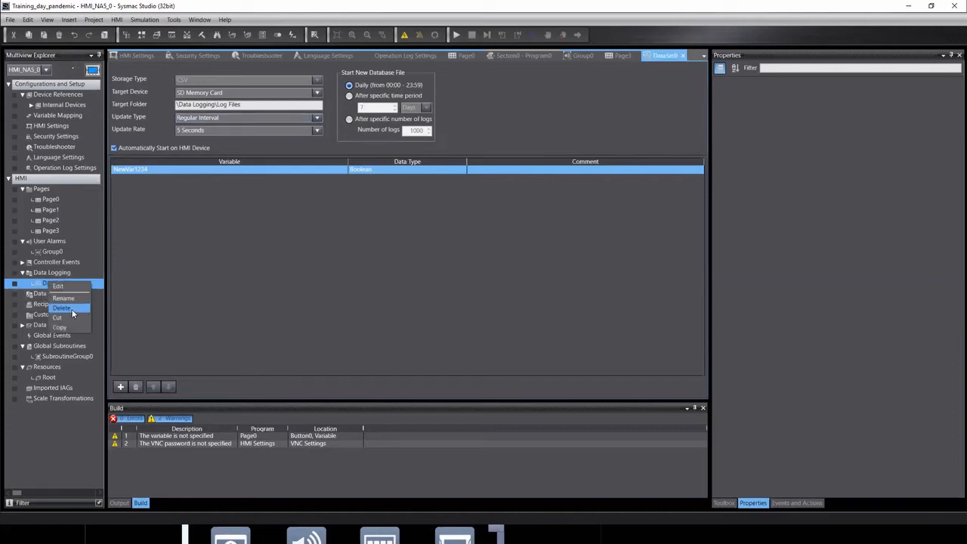
click(202, 275)
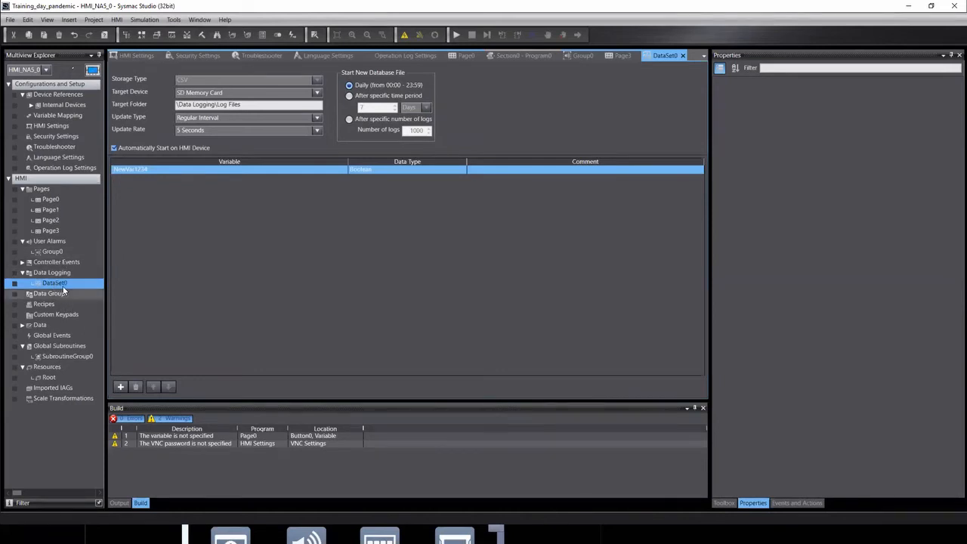
Open Page0 and place a Trend Graph from HMI Controls near the top of the page.
double_click(49, 200)
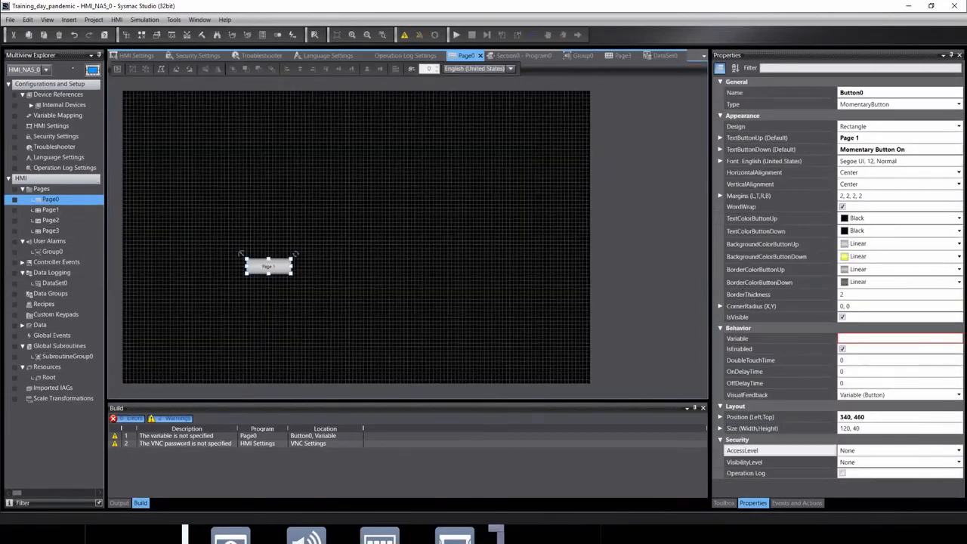
click(723, 503)
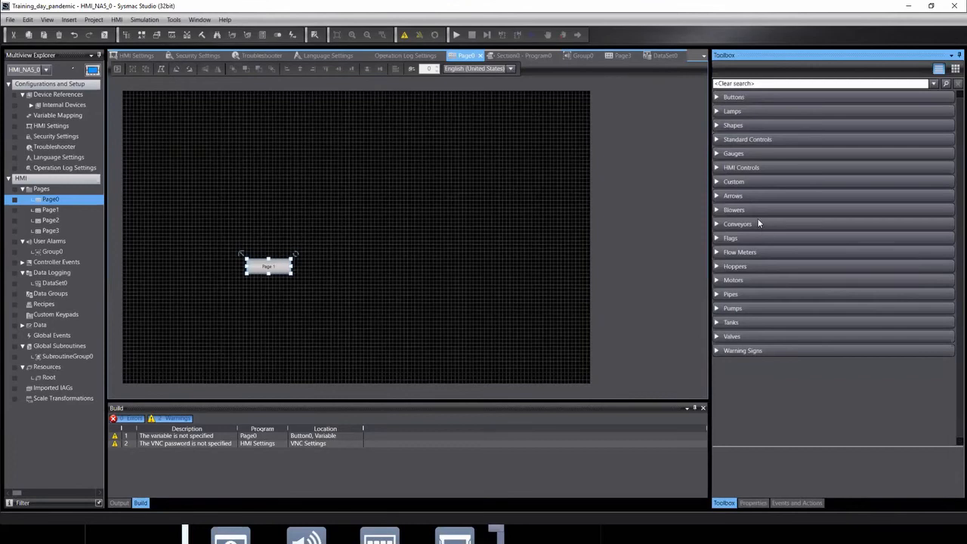
click(762, 167)
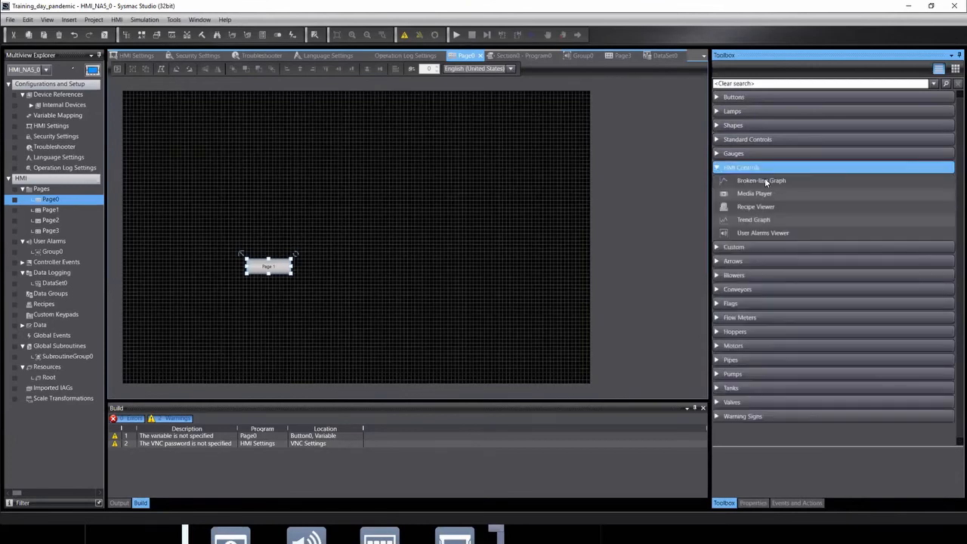
click(744, 219)
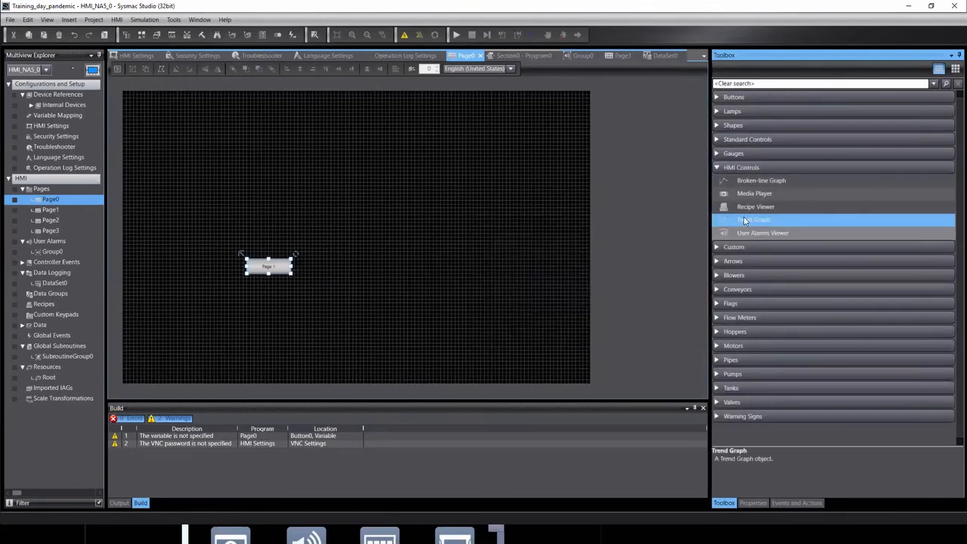
drag(726, 224, 330, 139)
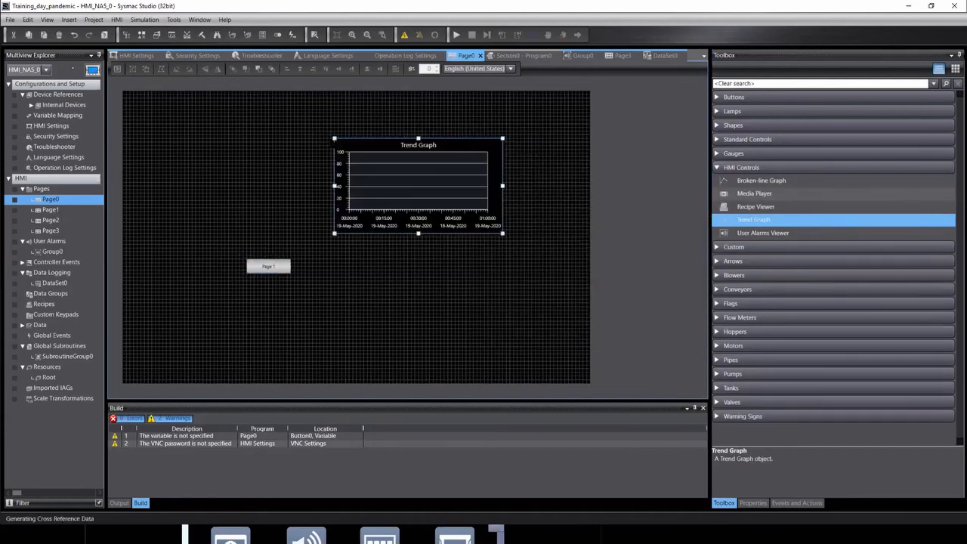
click(392, 148)
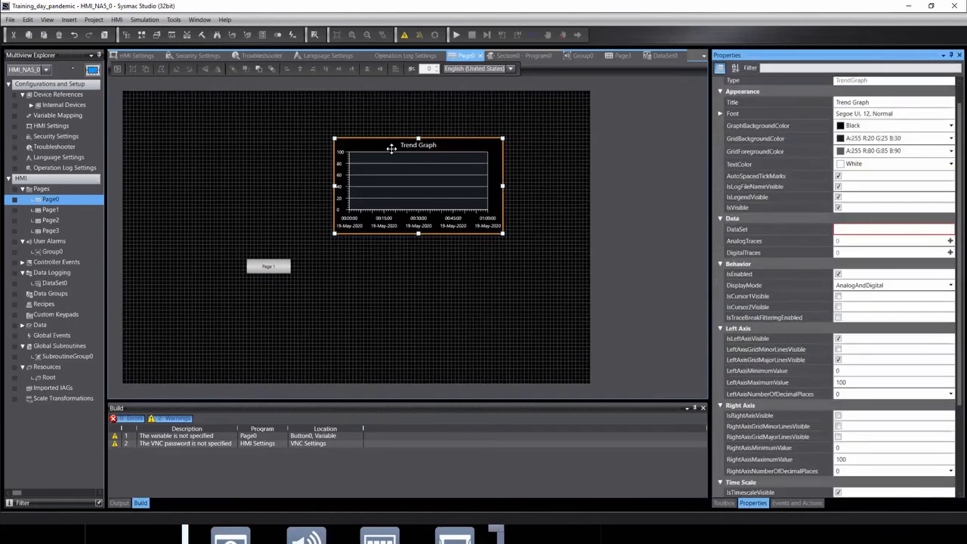
Set the Trend Graph's DataSet property to DataSet0, check DataSet0's variables, then reselect the graph on Page0.
click(871, 233)
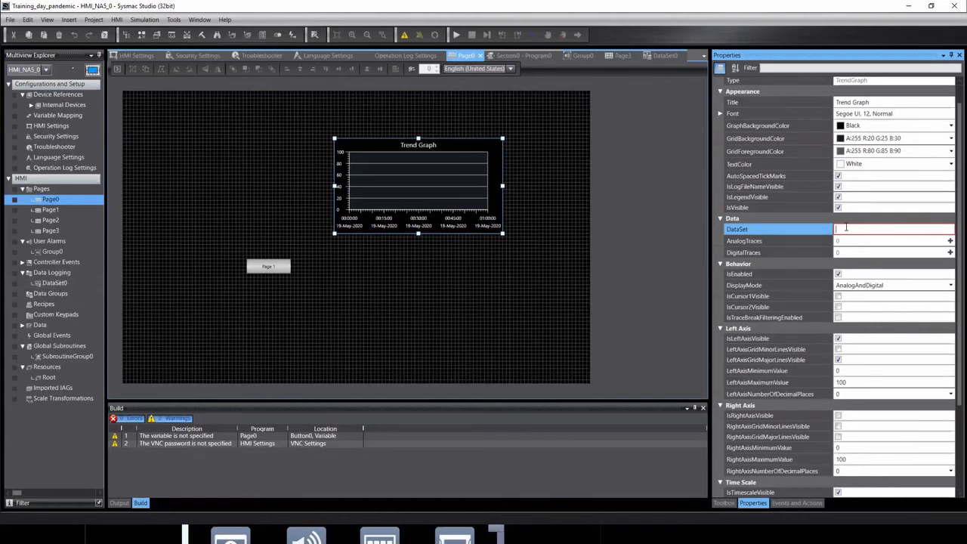
text(da)
click(850, 240)
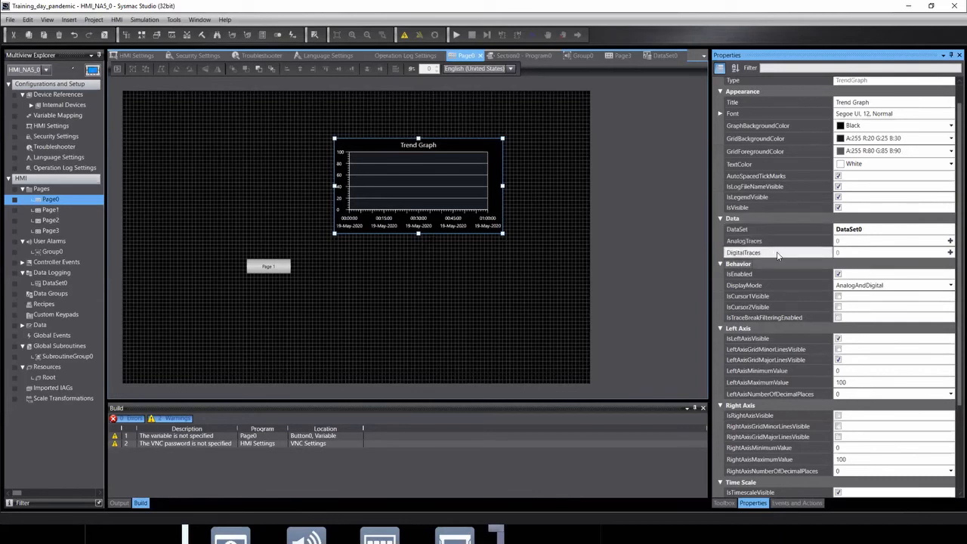
double_click(53, 282)
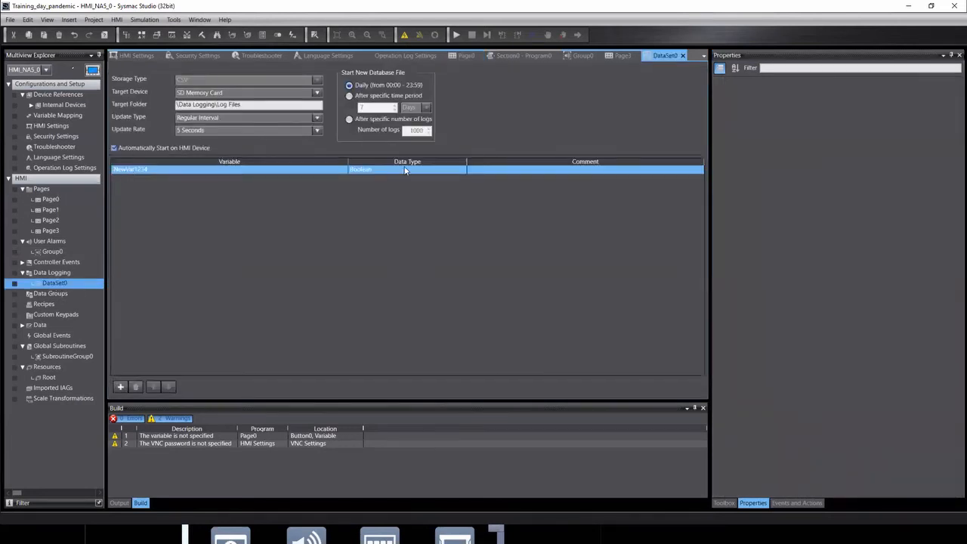
click(52, 199)
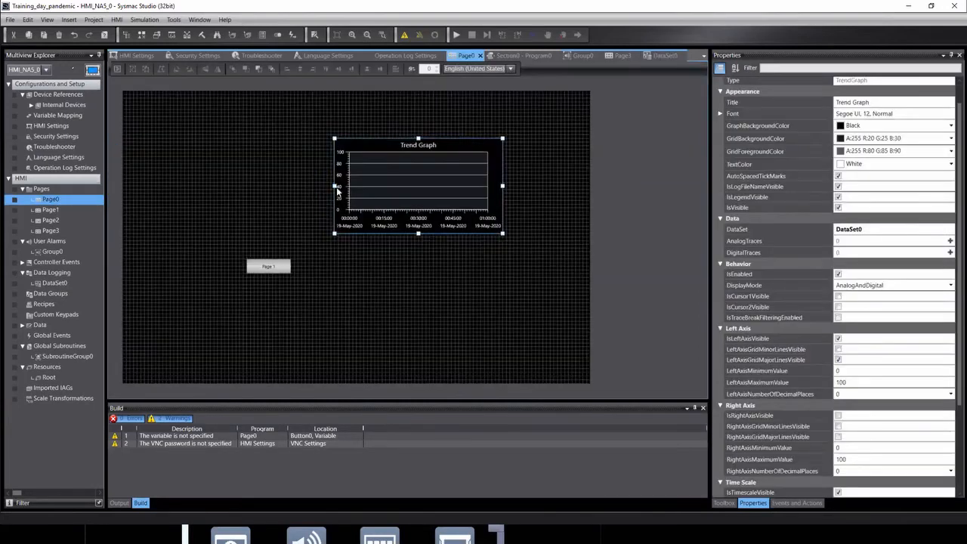
click(456, 158)
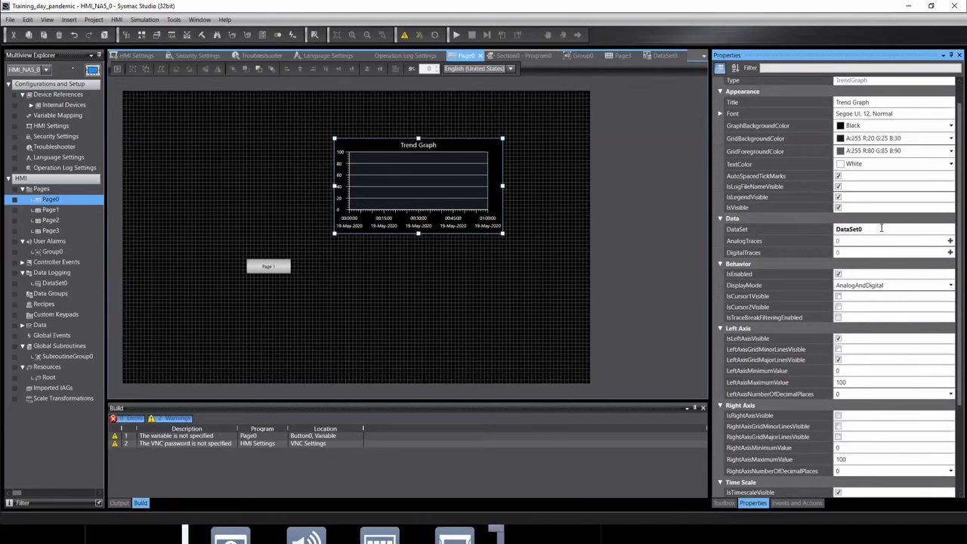
Add a digital trace to the Trend Graph with variable NewVar1234.
click(950, 253)
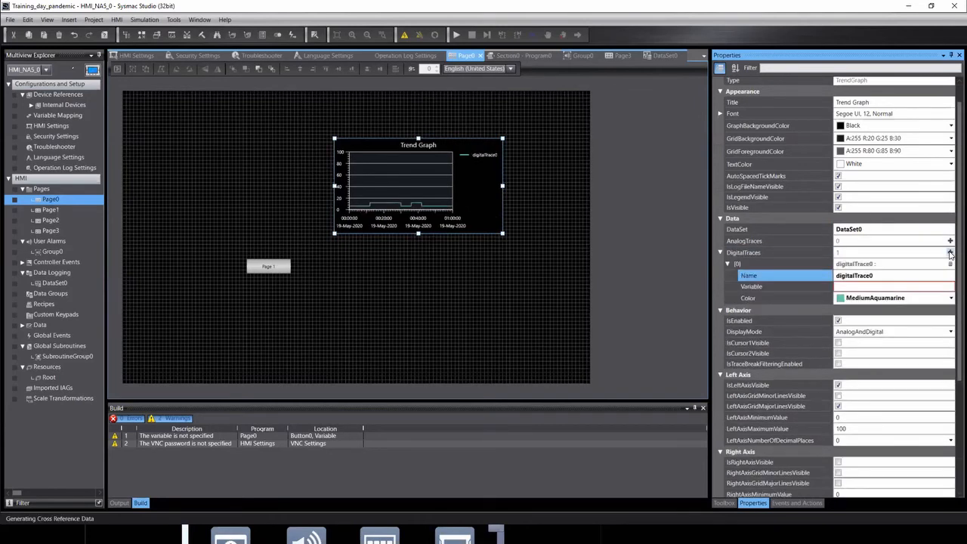
click(808, 287)
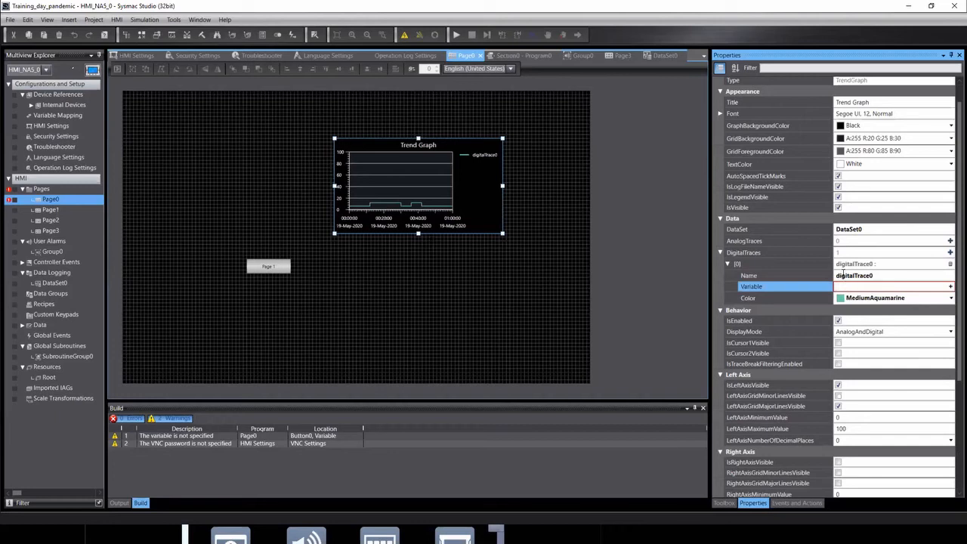
text(n)
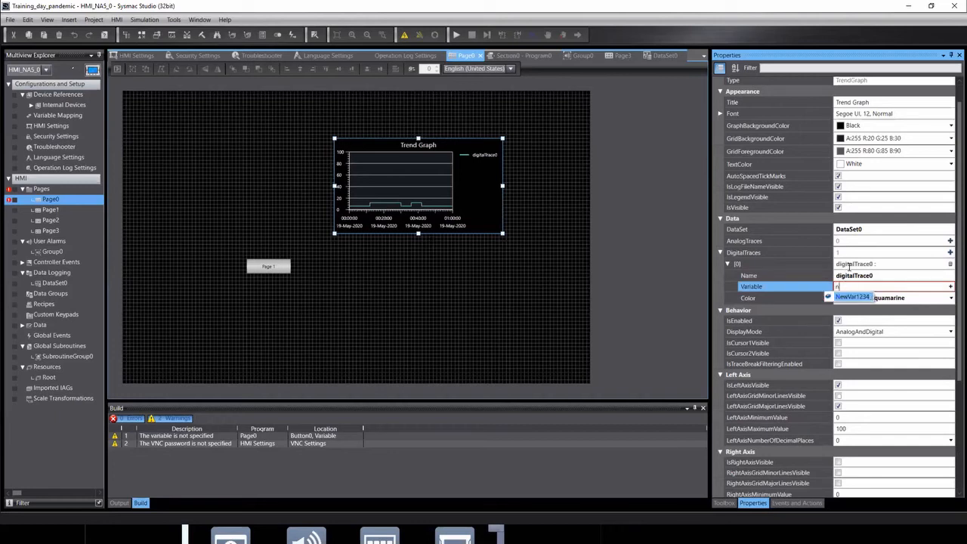
key(Return)
click(827, 300)
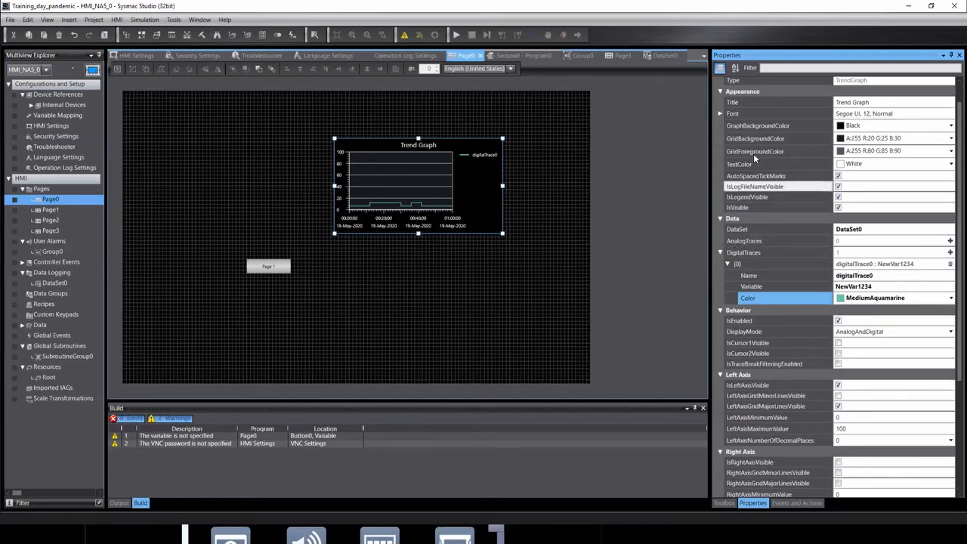
Delete the Trend Graph from Page0.
click(662, 226)
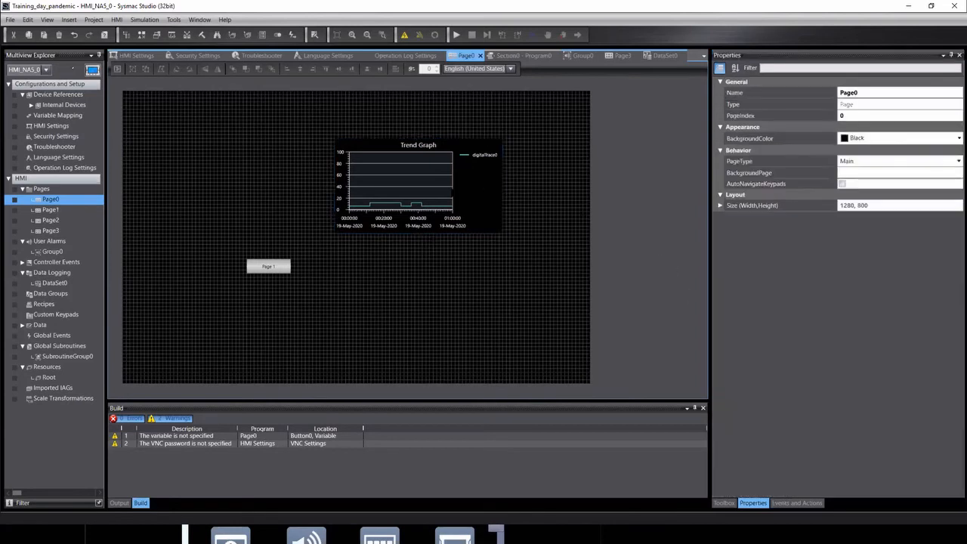
click(453, 186)
key(Delete)
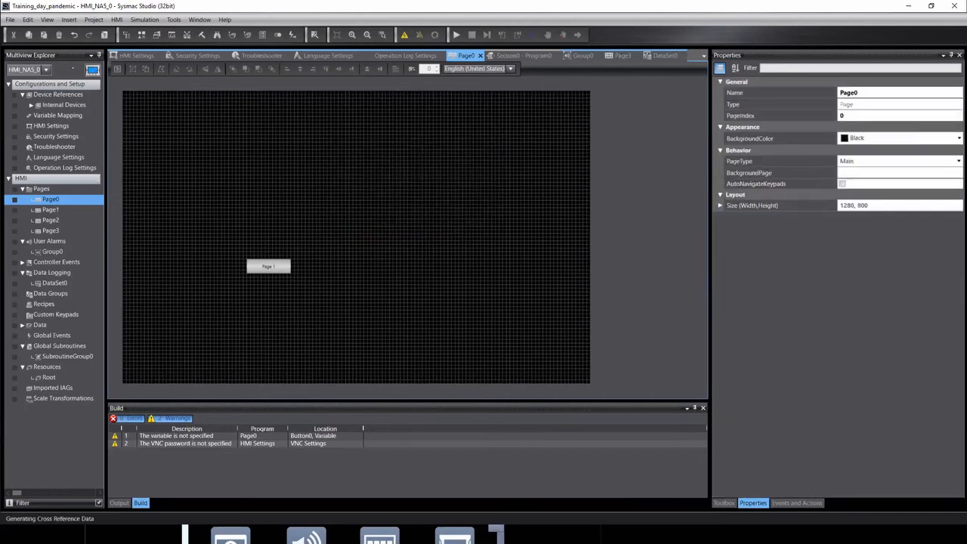
Review the Group0 alarms, DataSet0 and Page3, then return to Page0.
double_click(50, 253)
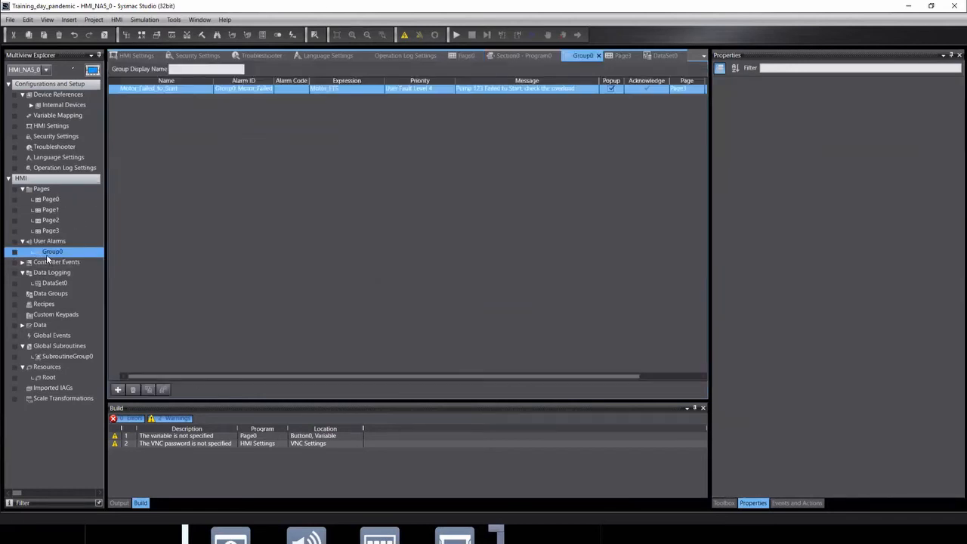
click(51, 273)
double_click(52, 283)
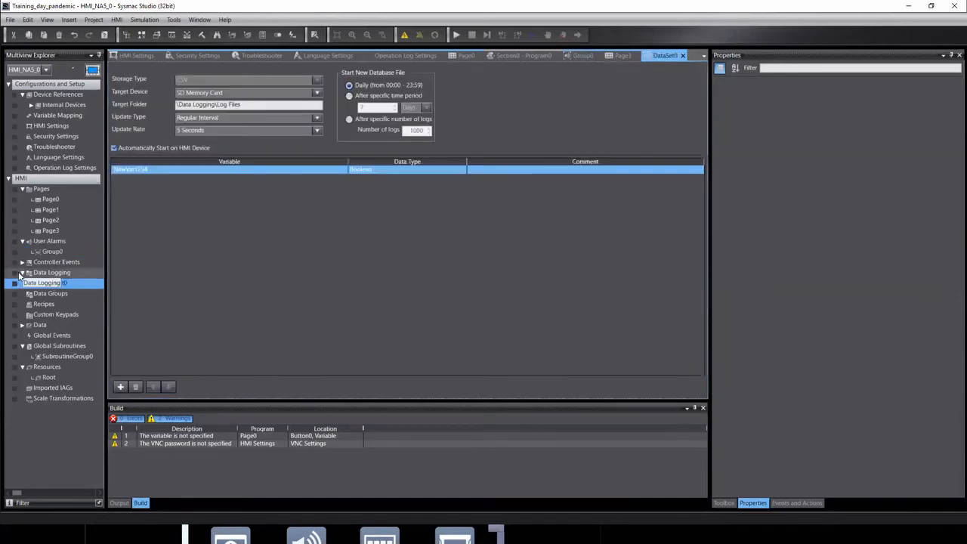
click(21, 273)
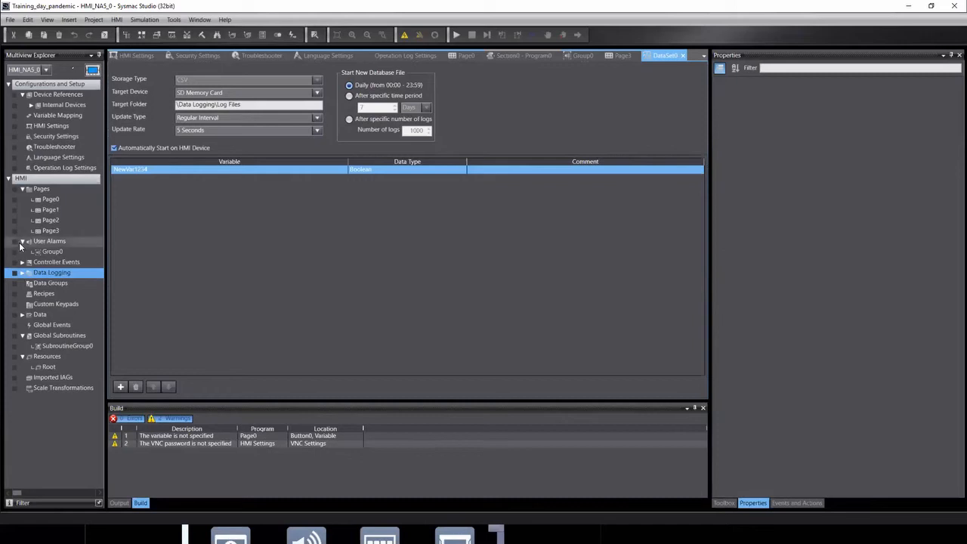
double_click(55, 230)
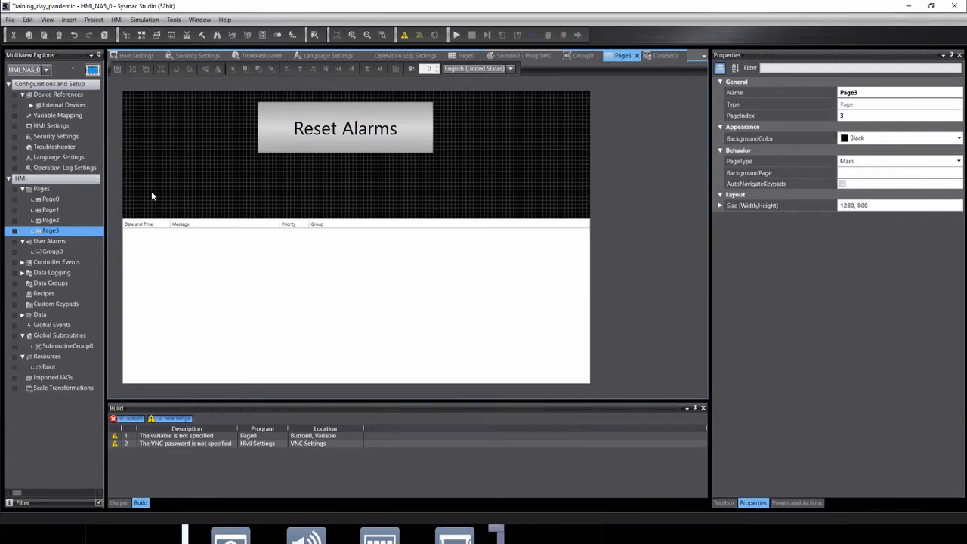
double_click(49, 199)
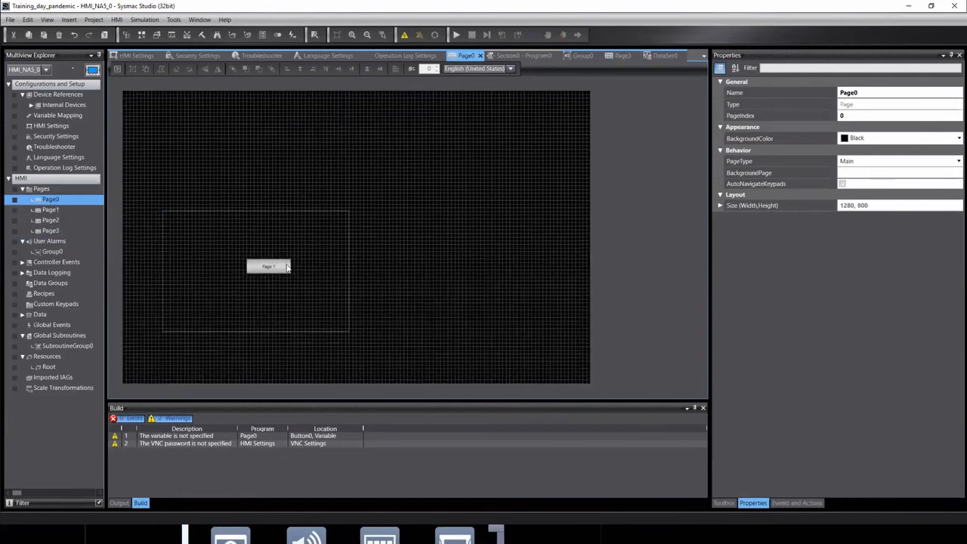
Move the Page 1 button to Page0's bottom-left corner and place a new Button at the centre.
drag(274, 268, 157, 376)
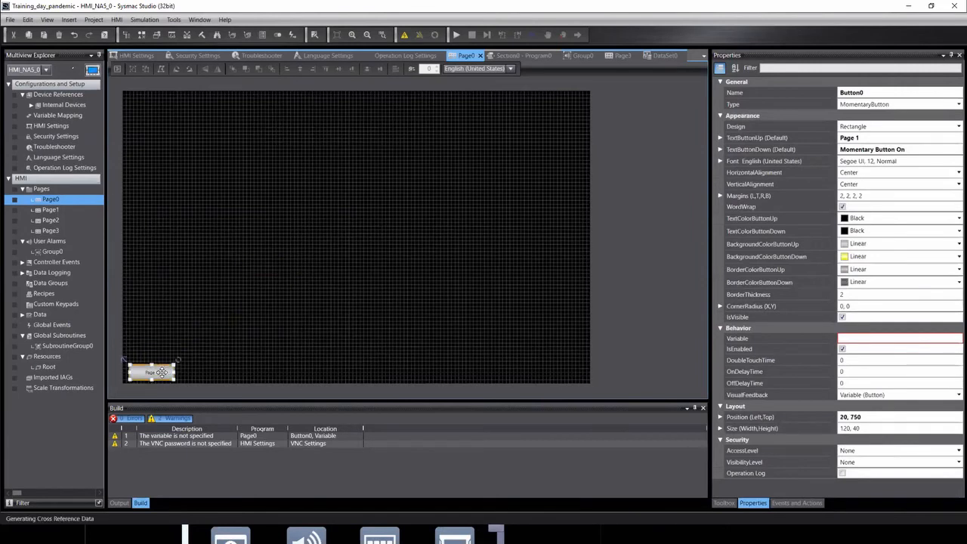
click(721, 503)
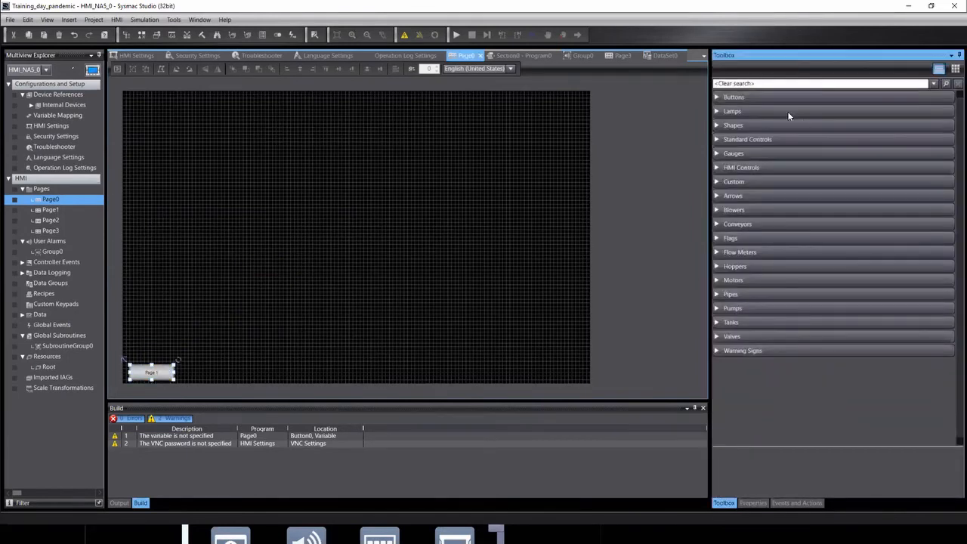
click(718, 98)
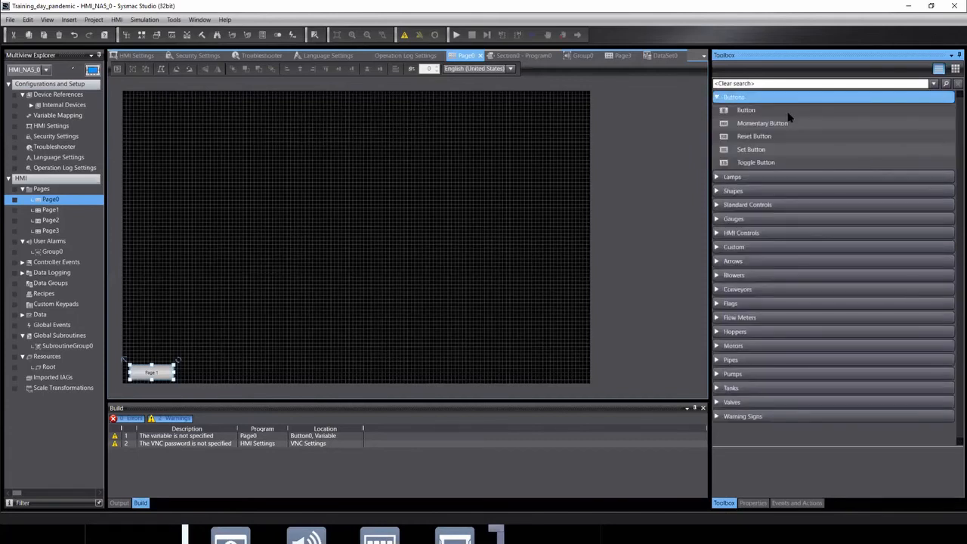
click(763, 110)
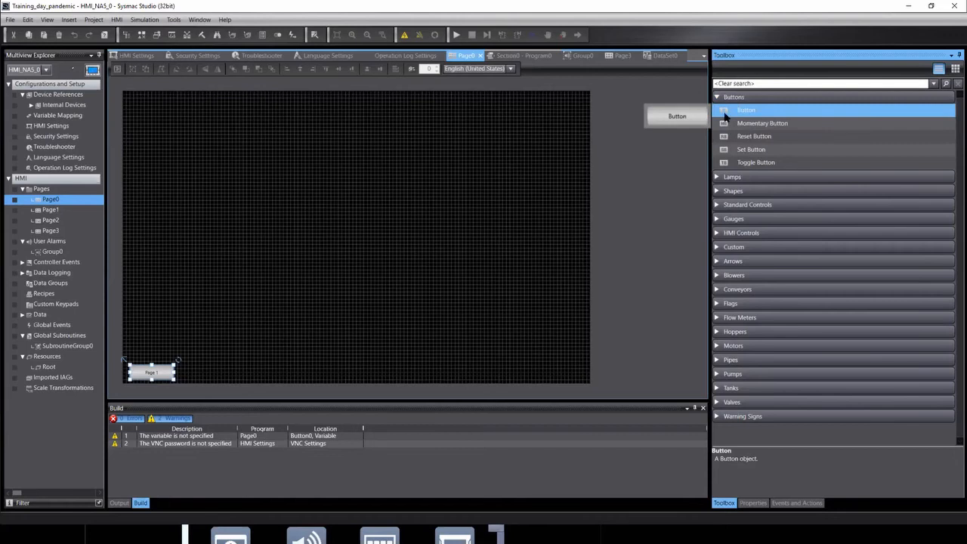
drag(725, 114, 303, 220)
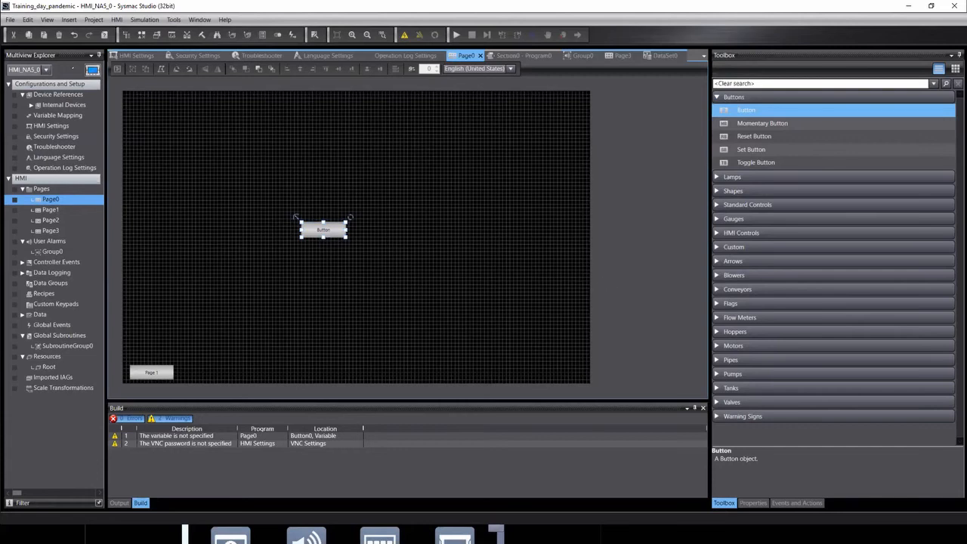
click(798, 504)
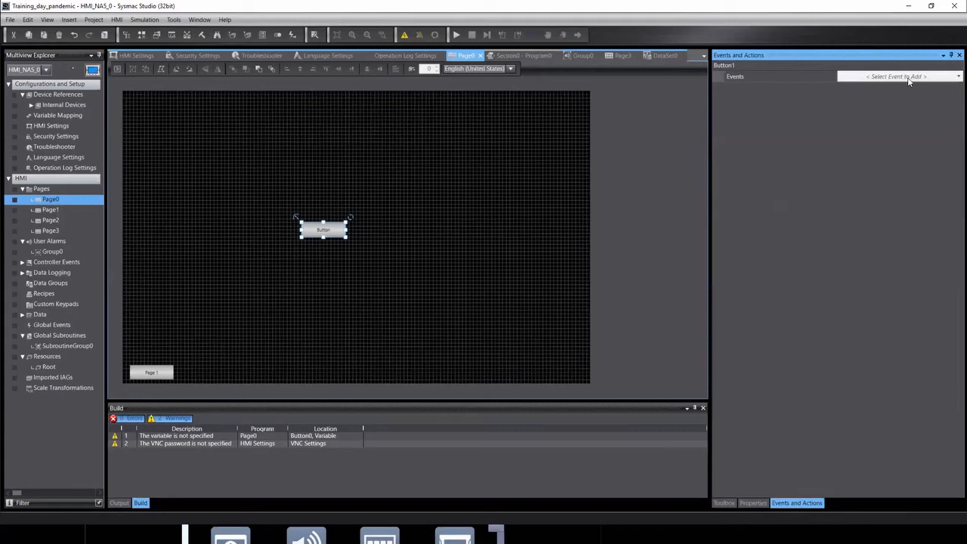
Give Button1 a Press event running ShowDocument in FullScreen, then browse for its document file.
click(954, 78)
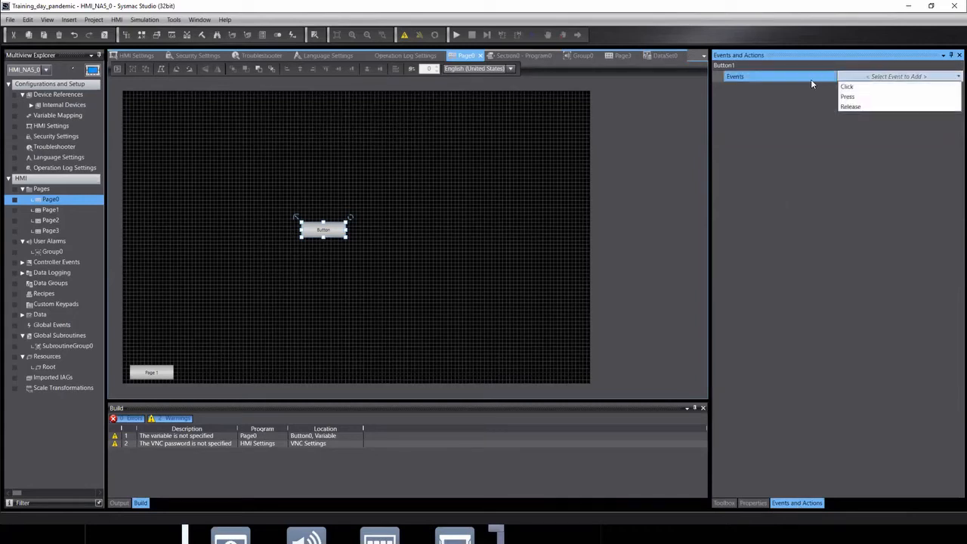
click(854, 97)
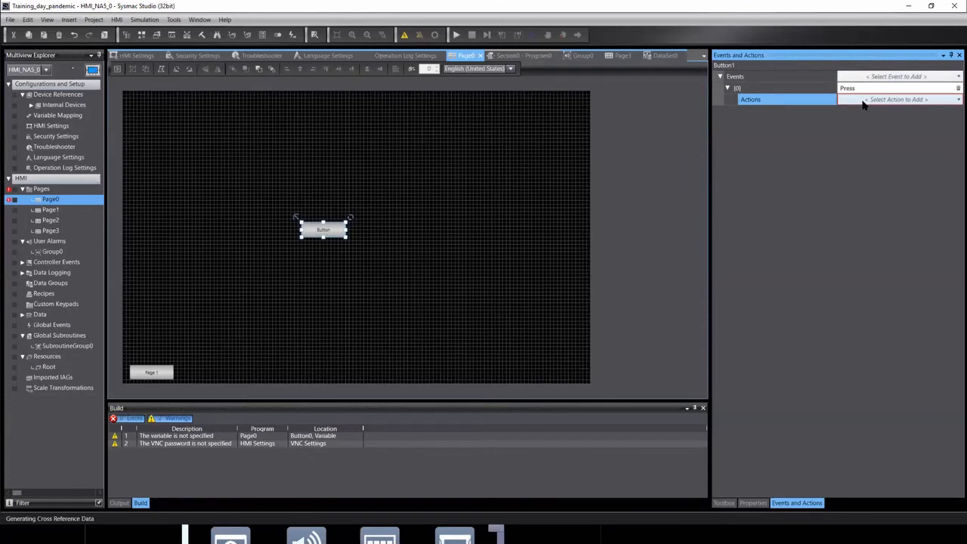
click(863, 101)
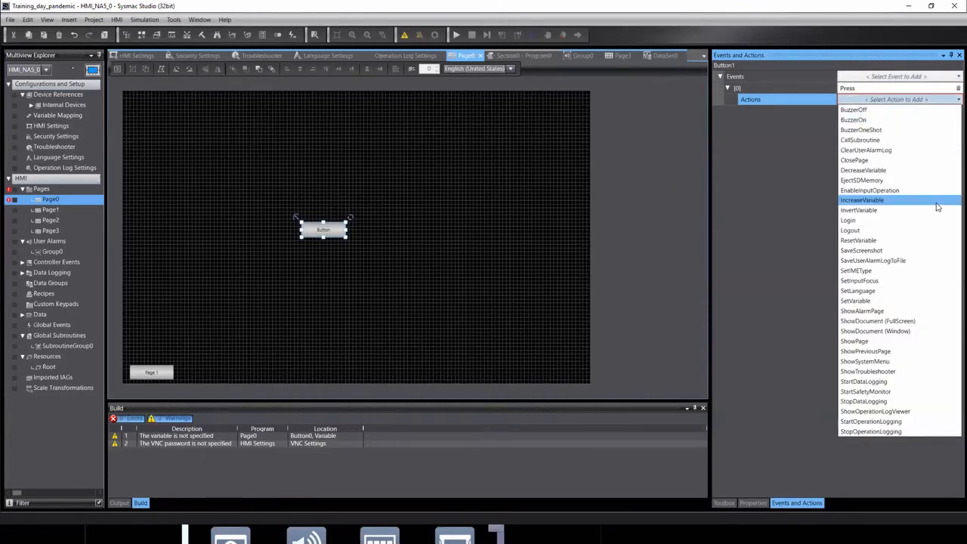
click(873, 323)
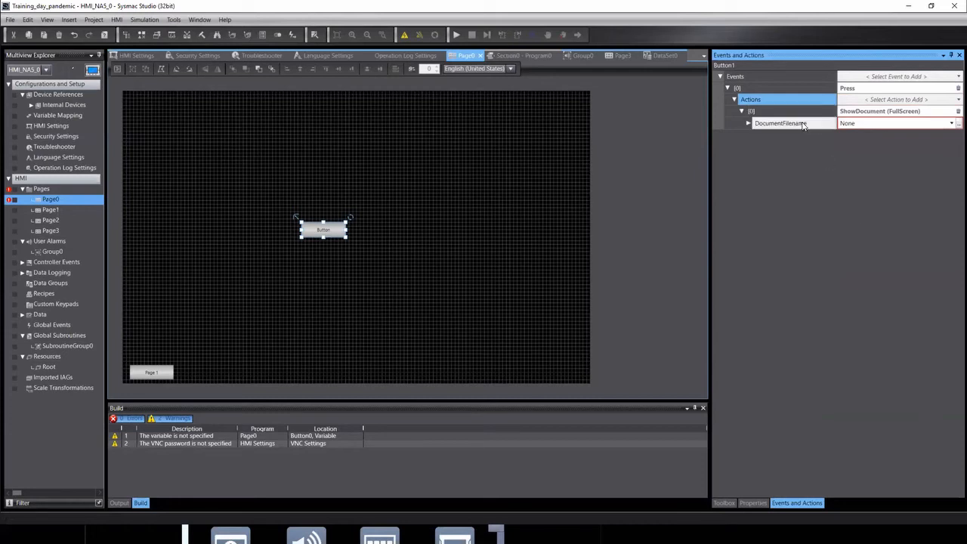
click(956, 123)
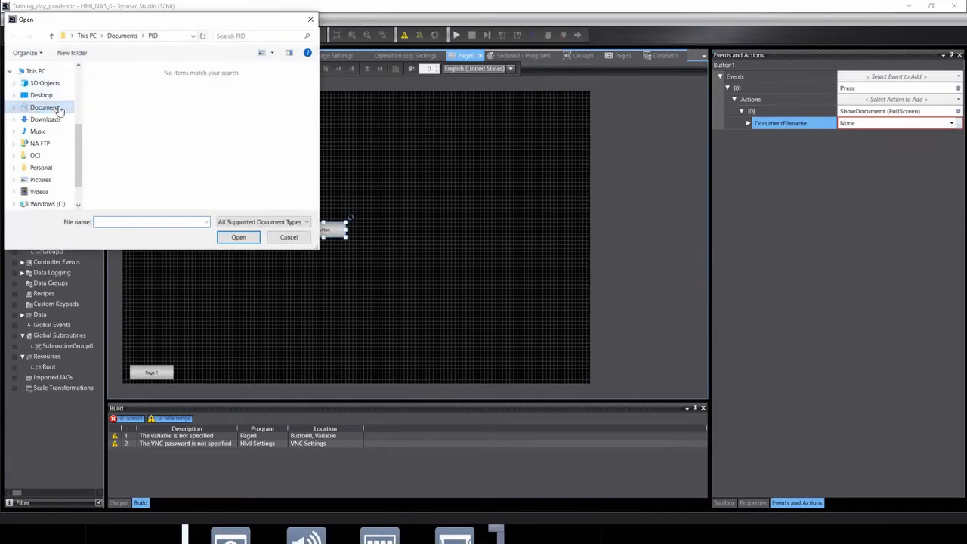
click(306, 223)
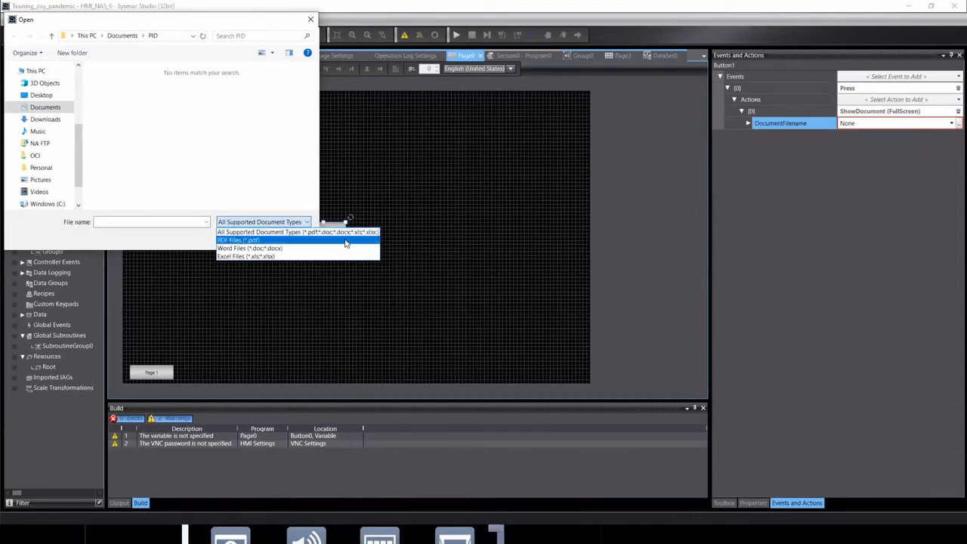
Choose Beckhoff Cross NX1P2 (BOM).xlsx from the Desktop as Button1's document file.
click(201, 108)
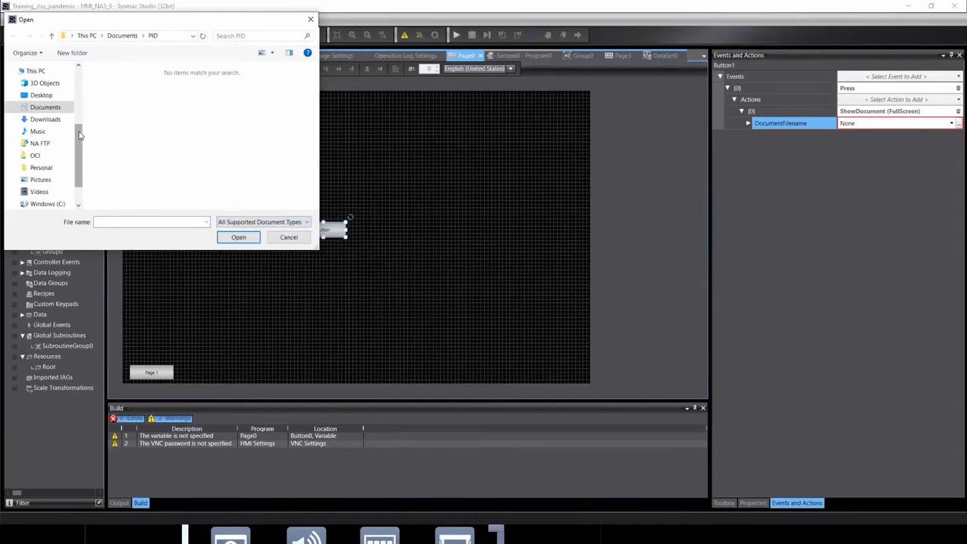
click(39, 83)
click(41, 95)
scroll(232, 122, down, 3)
scroll(234, 124, down, 5)
scroll(243, 133, down, 3)
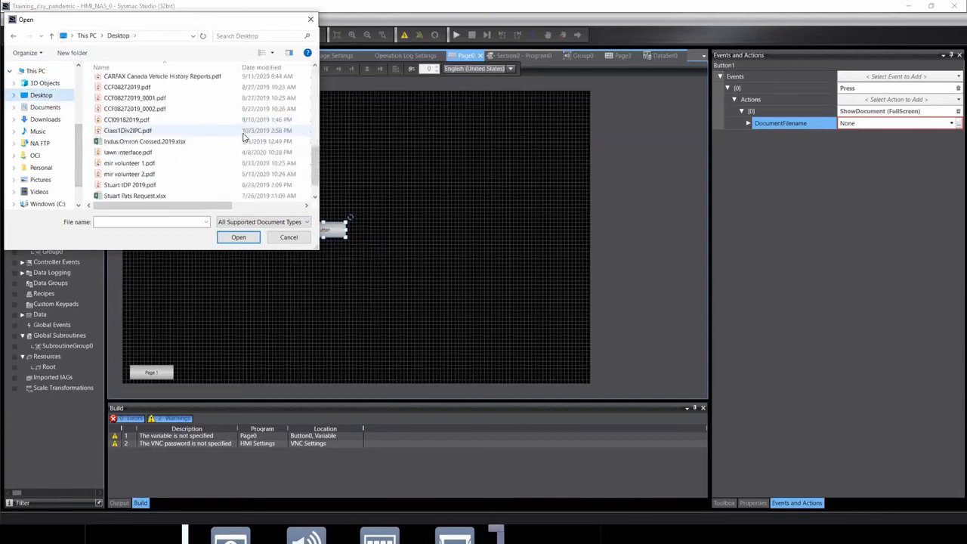
scroll(243, 139, up, 10)
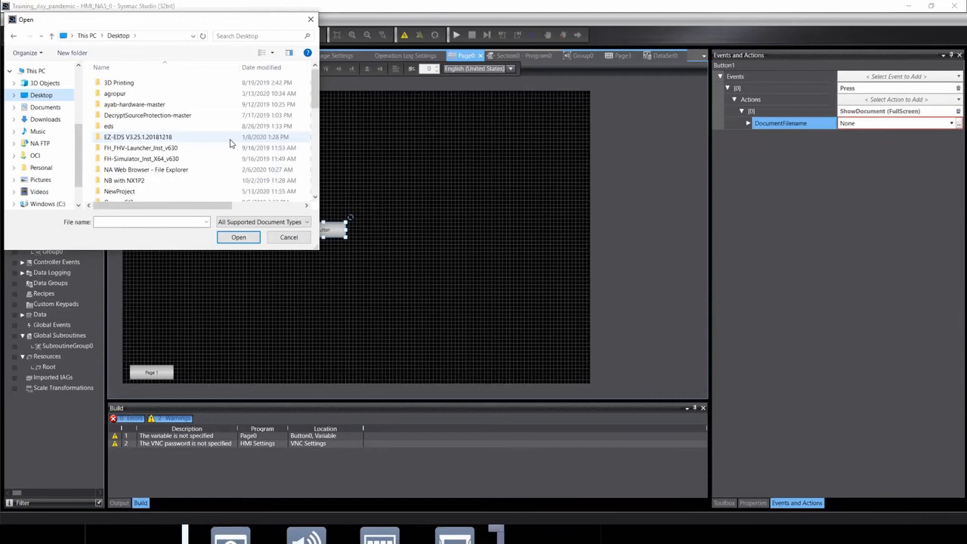
scroll(232, 142, down, 4)
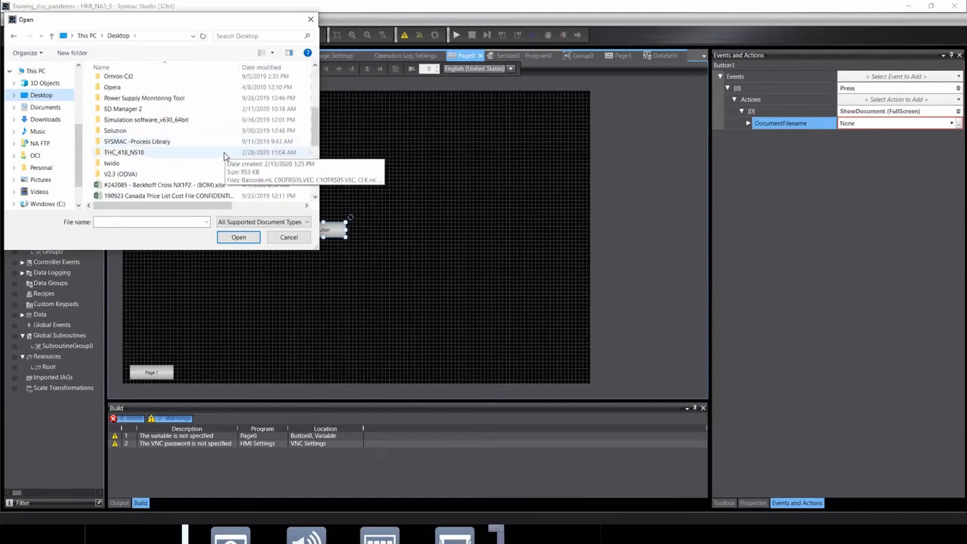
click(106, 189)
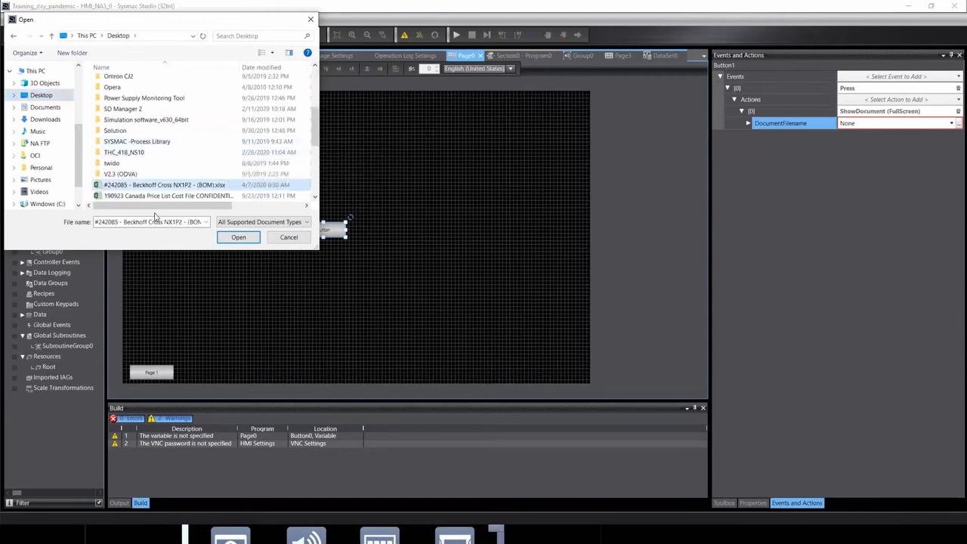
click(238, 237)
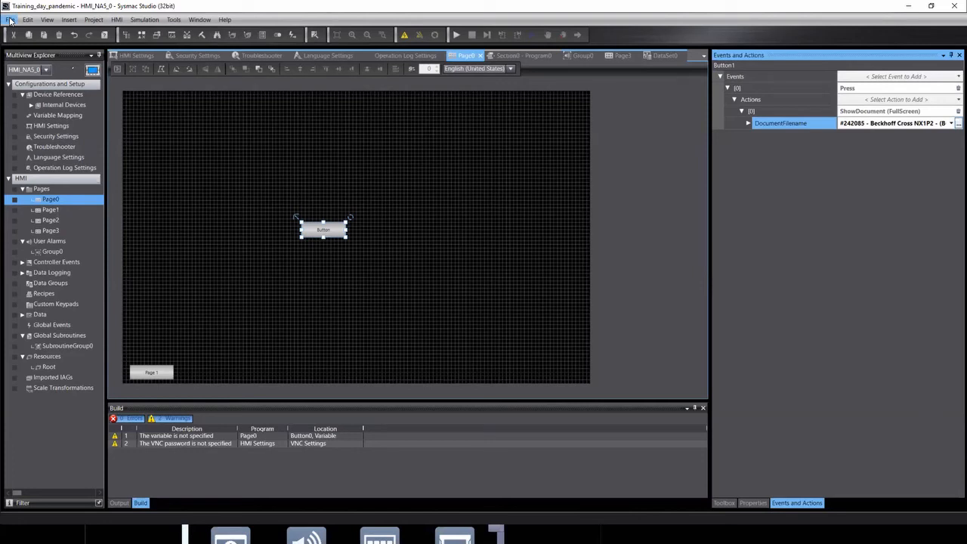
Check the Root resources' Alarm Strings and Documents lists for the BOM file, then return to Page3.
click(47, 368)
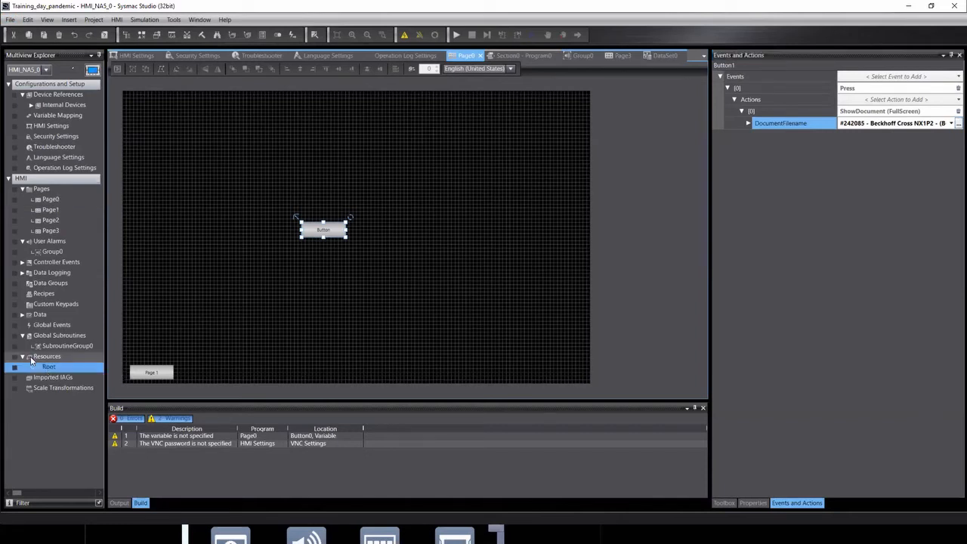
double_click(48, 368)
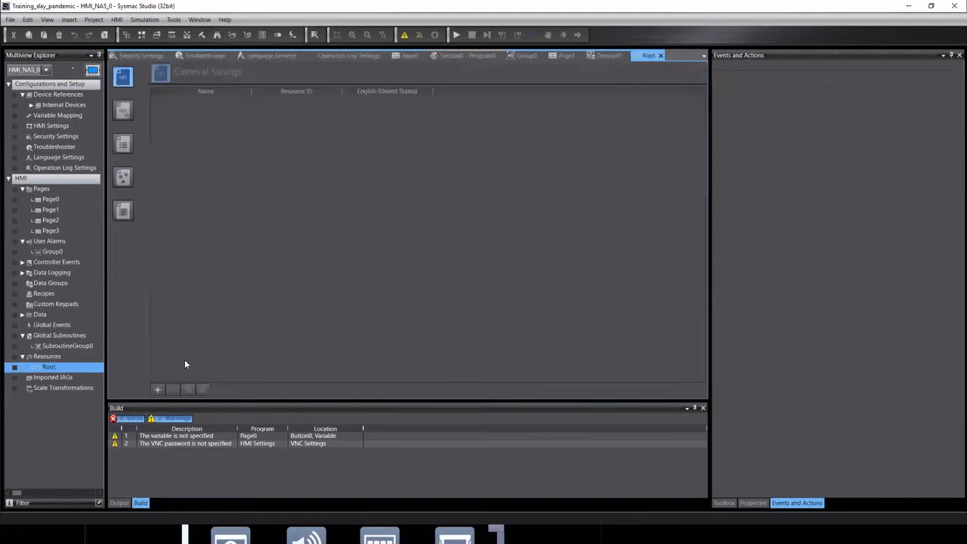
click(125, 113)
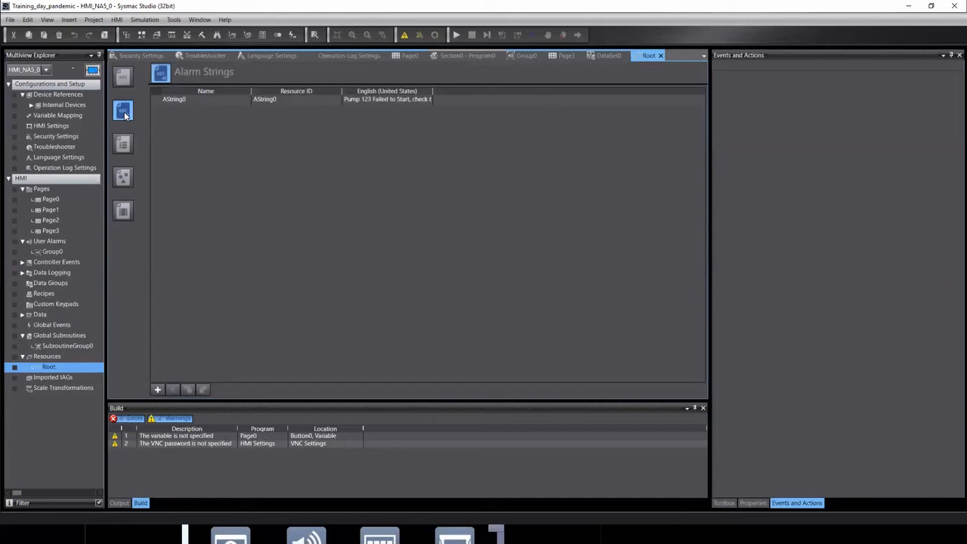
click(128, 145)
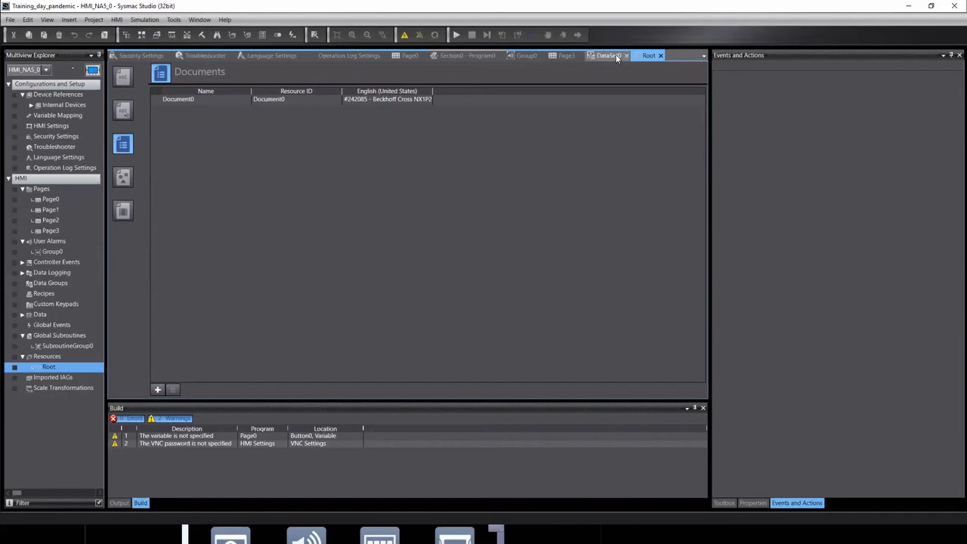
click(563, 56)
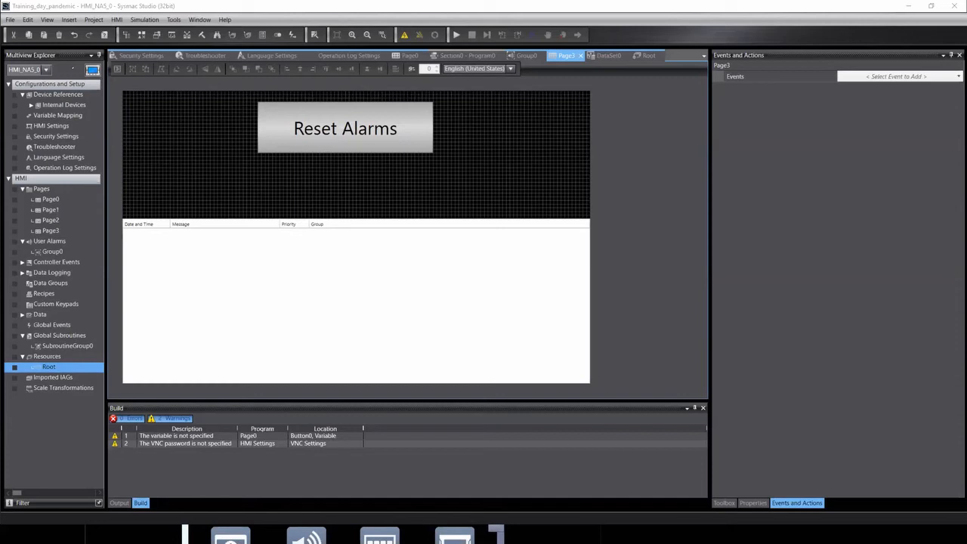
key(alt+Tab)
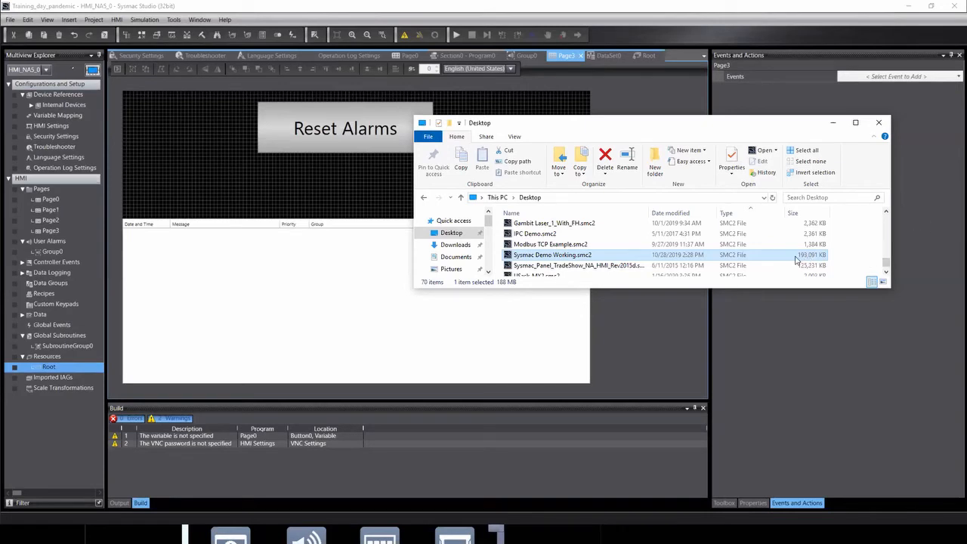
Try going online with the HMI and dismiss the 'Failed to connect' error.
click(98, 10)
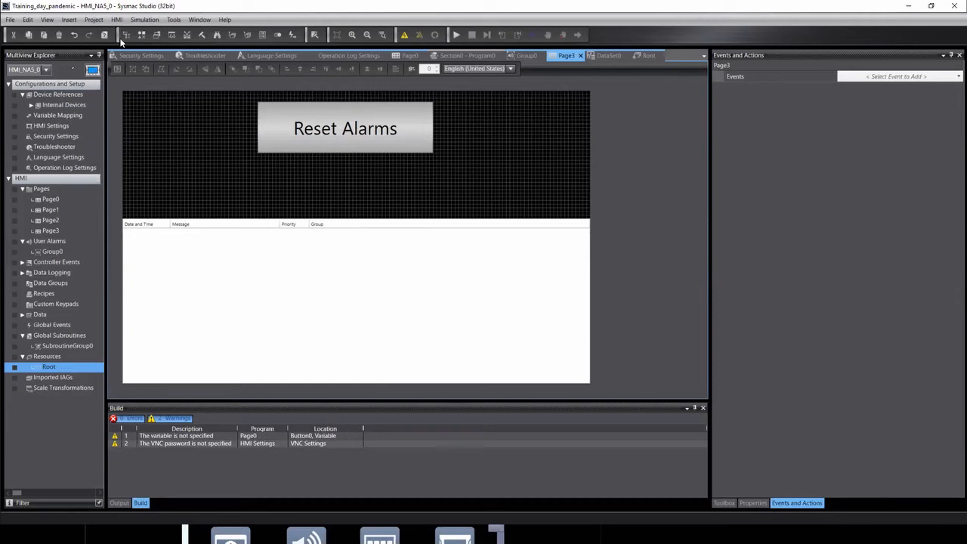
click(405, 36)
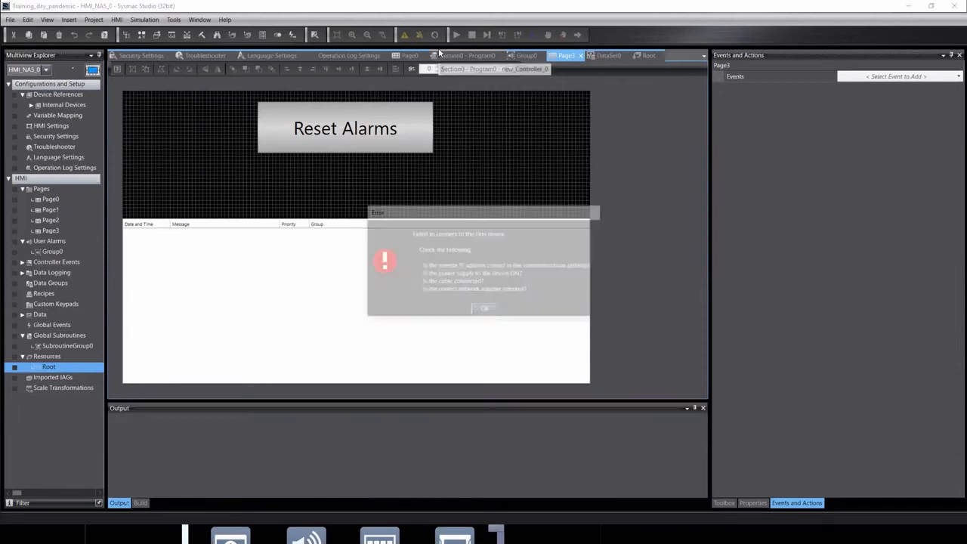
click(487, 310)
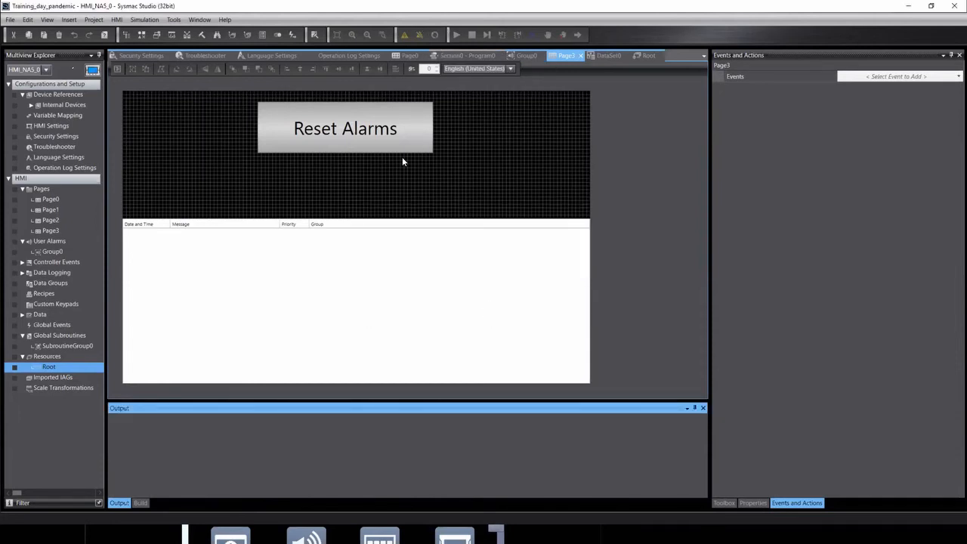
Set HMI communications to Ethernet via a hub at 192.168.250.2, test, and accept.
click(117, 20)
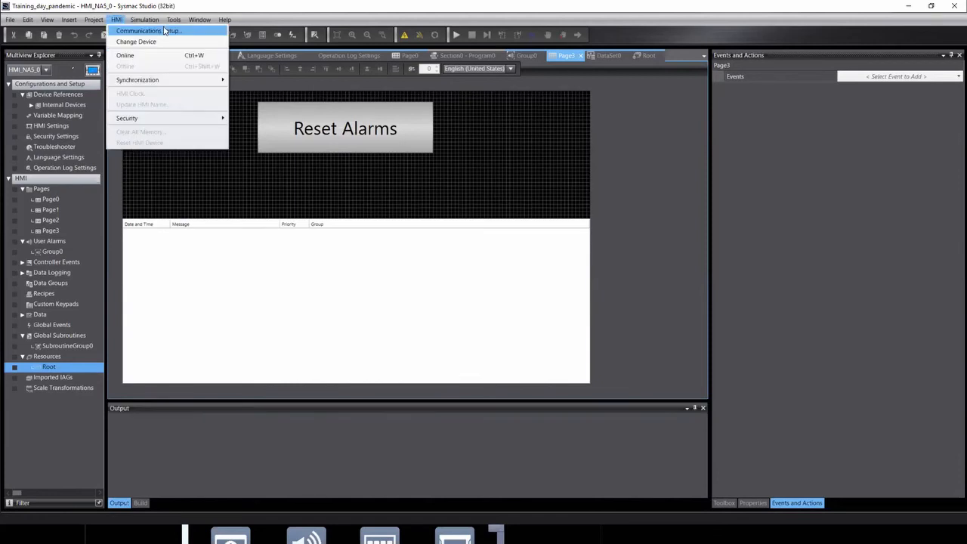
click(138, 32)
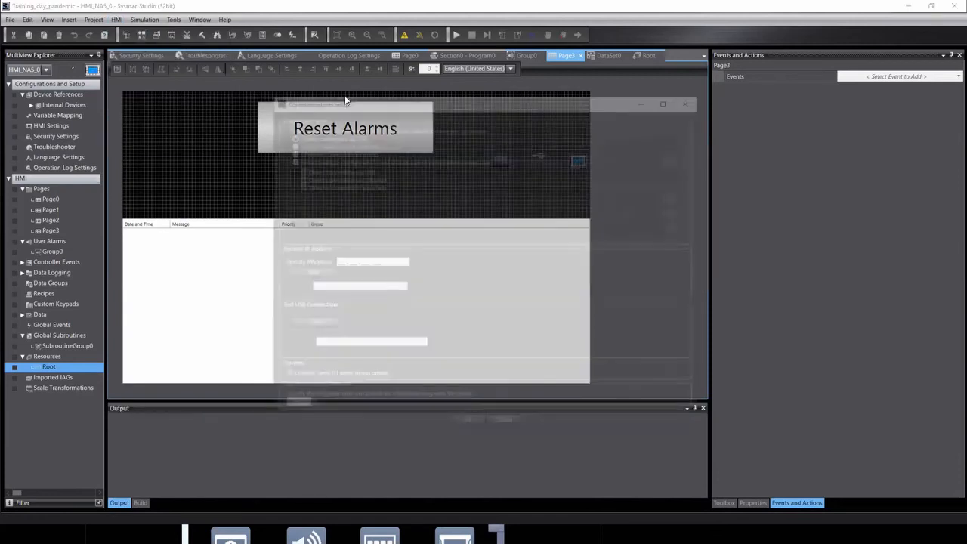
click(313, 150)
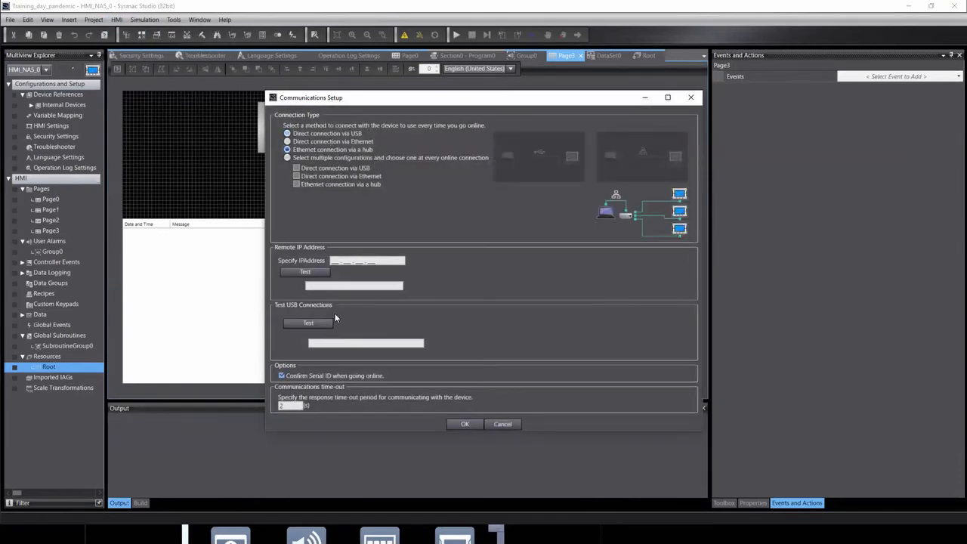
click(332, 261)
text(192 . 1)
text(69)
key(BackSpace)
key(BackSpace)
text(8.250.2)
click(304, 273)
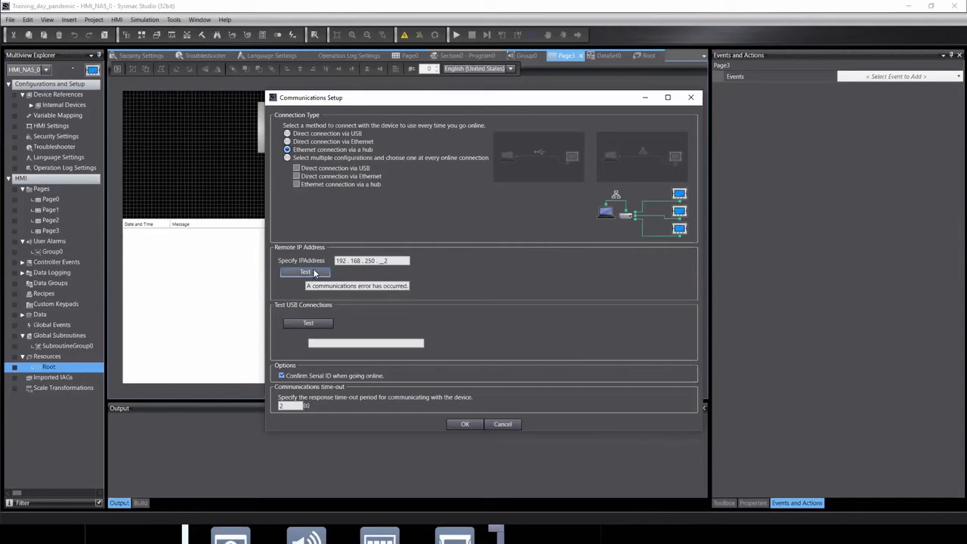
click(462, 425)
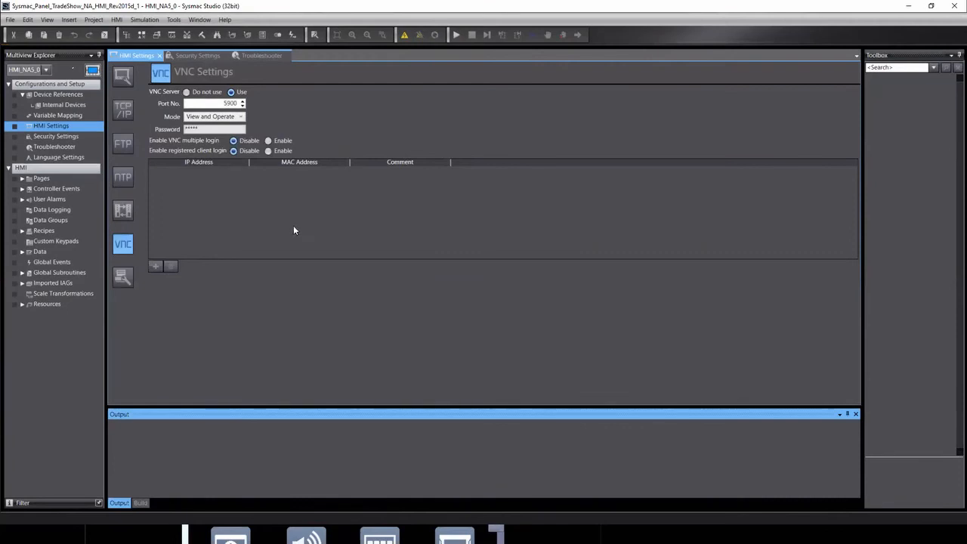
Go online with the HMI and synchronize, checking all project items for transfer.
click(404, 36)
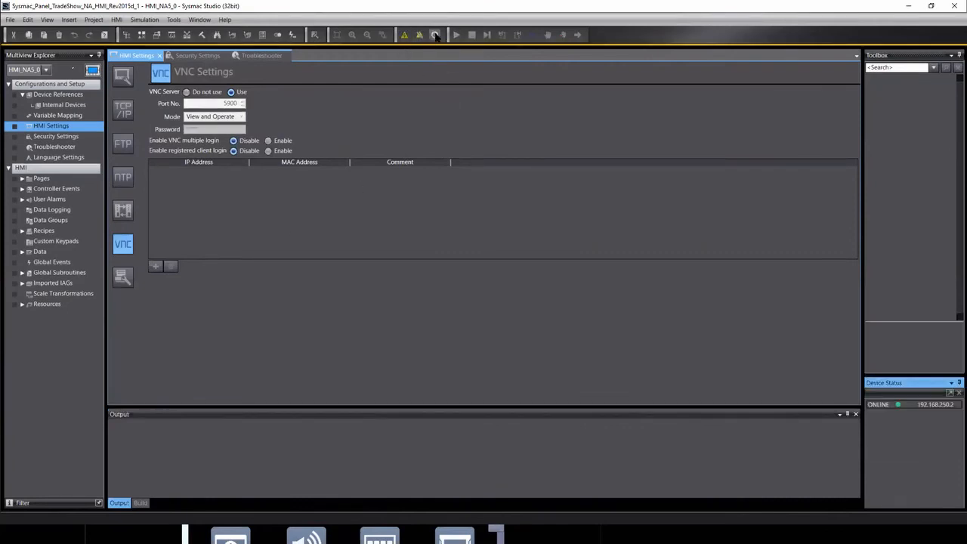
click(434, 35)
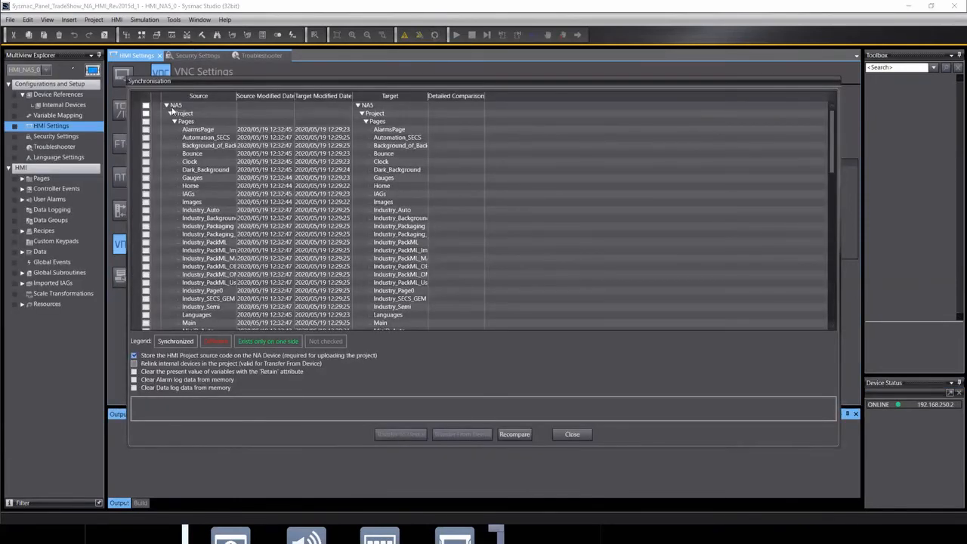
click(146, 106)
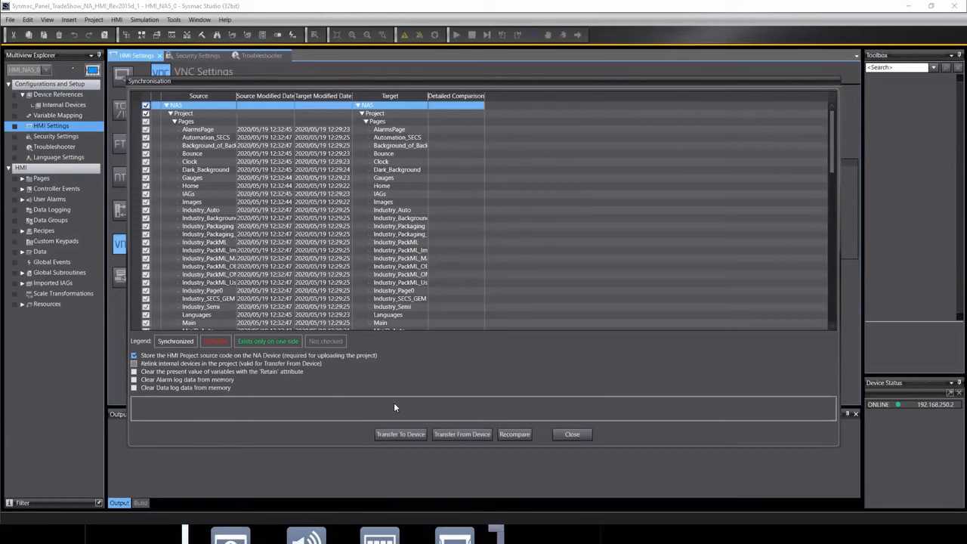
Transfer the NA5 project to the HMI, retrying without storing the HMI project source code.
click(414, 432)
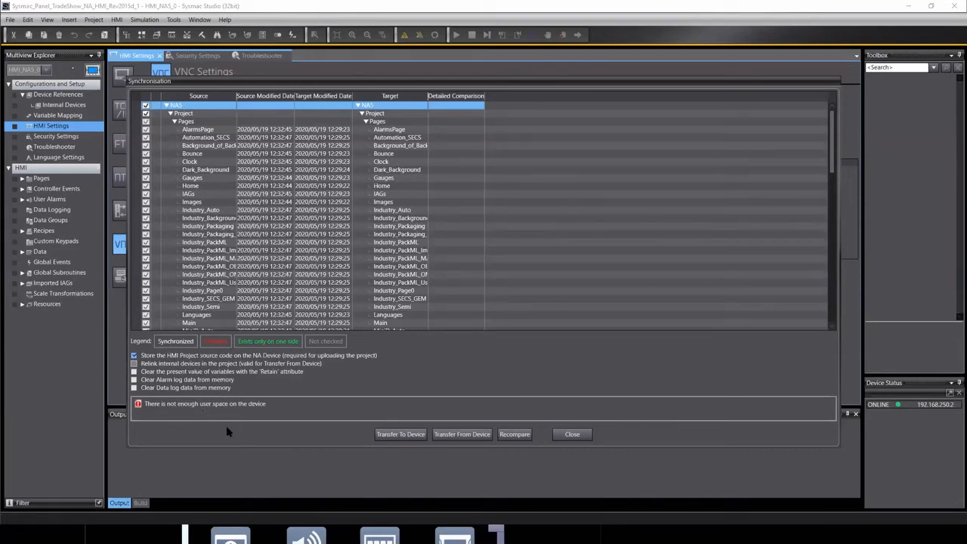
click(135, 357)
click(406, 436)
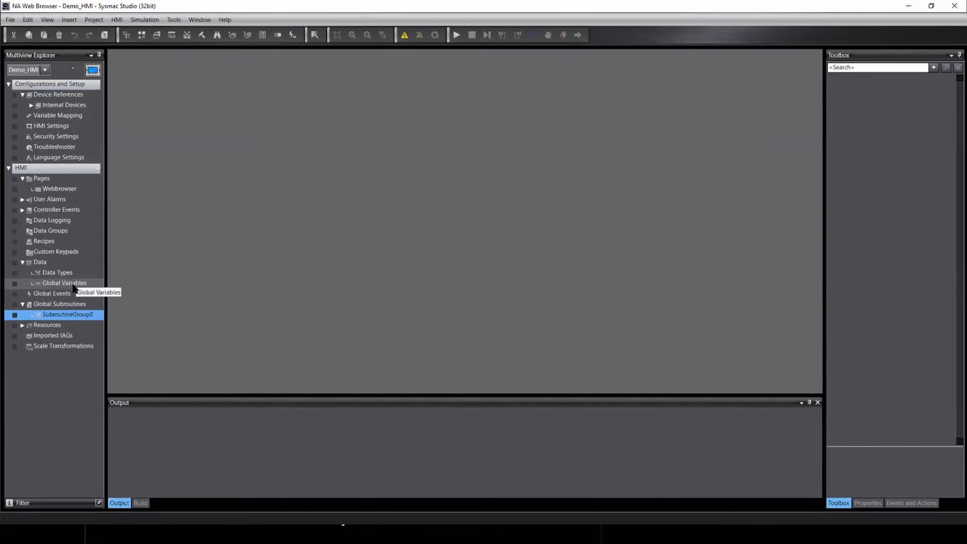
Open SubroutineGroup0 from Global Subroutines in the code editor.
double_click(52, 316)
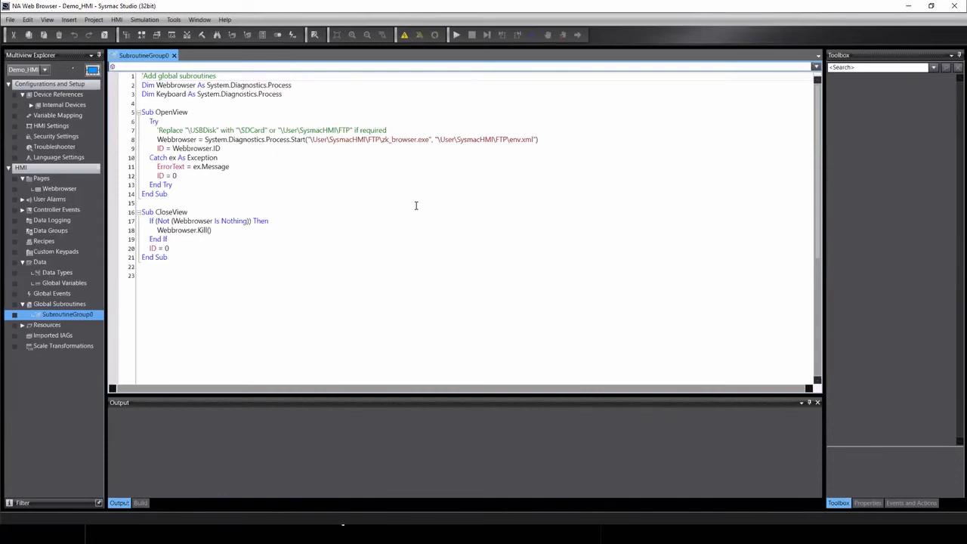
Review the SubroutineGroup0 OpenView and CloseView code, selecting it all and then deselecting.
drag(227, 276, 47, 70)
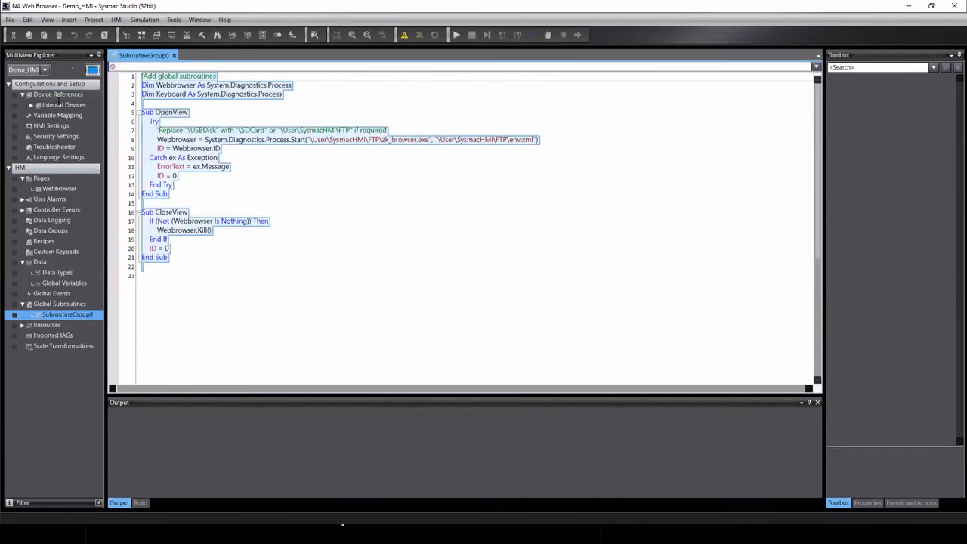
click(453, 163)
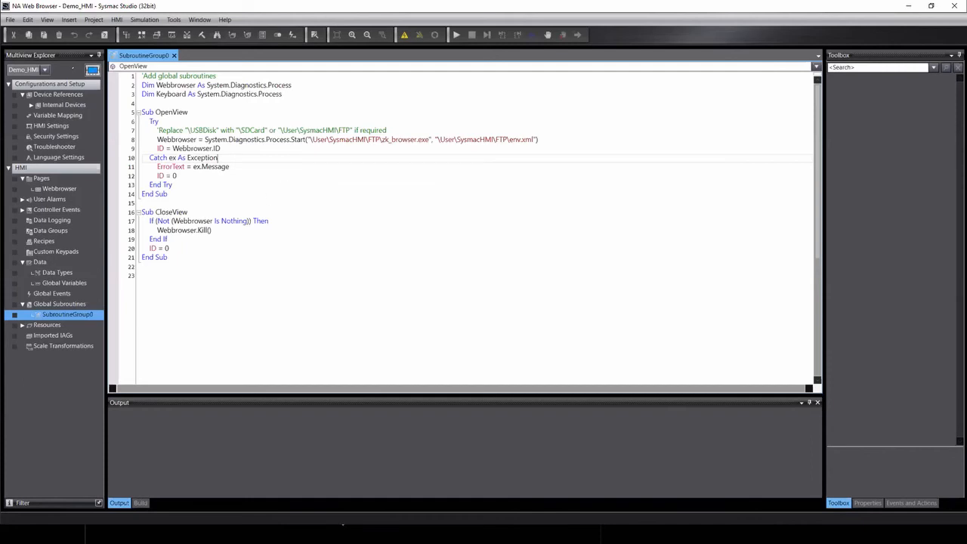
click(343, 524)
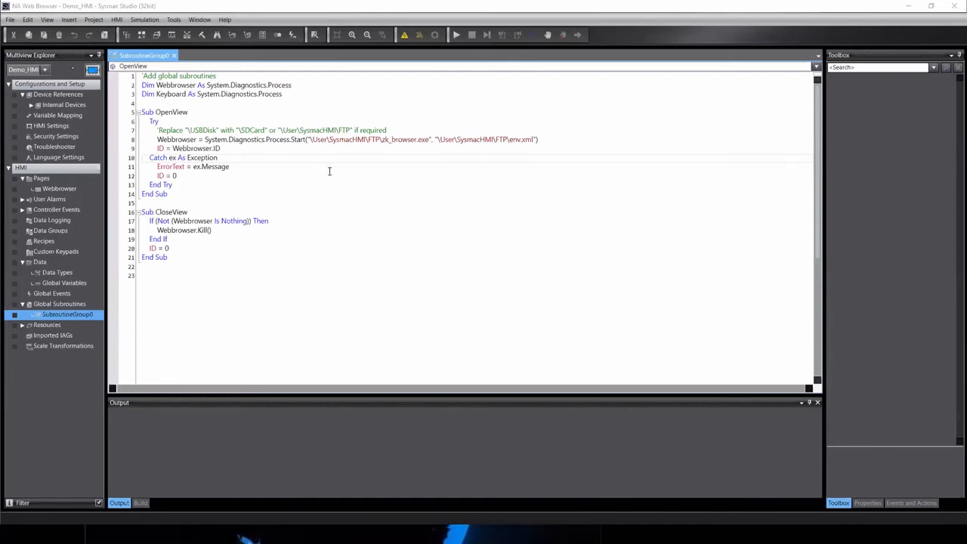
Highlight zk_browser.exe in the SubroutineGroup0 launch path on line 8.
drag(383, 142, 430, 142)
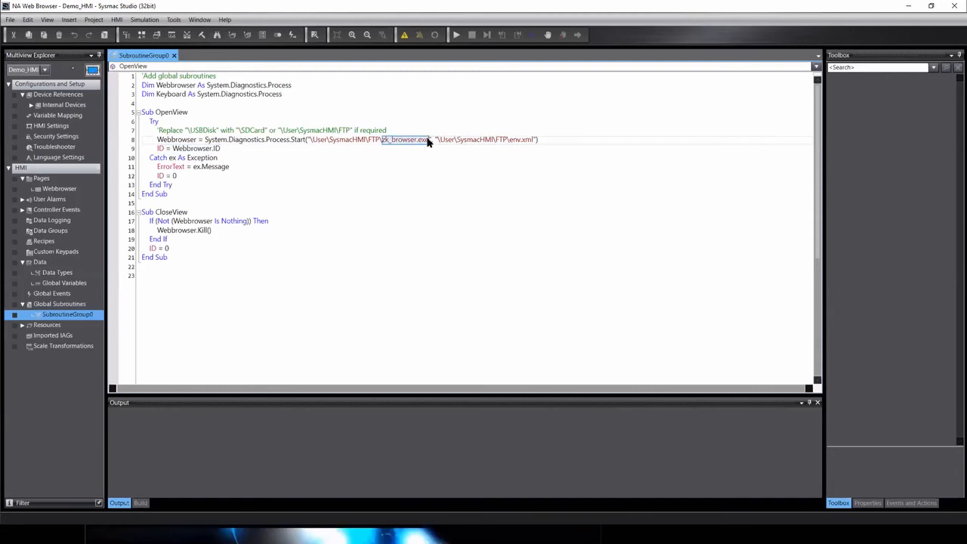
click(525, 196)
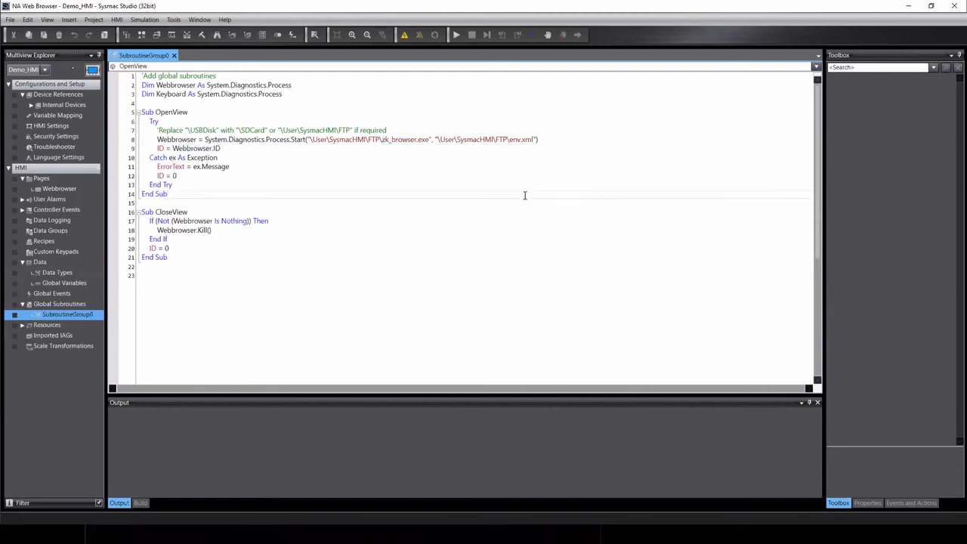
click(330, 312)
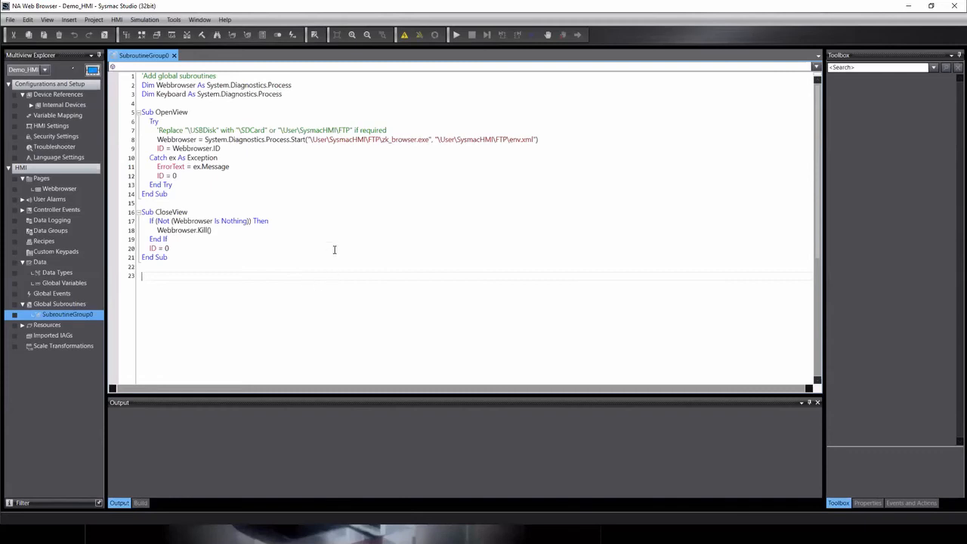
drag(382, 140, 429, 140)
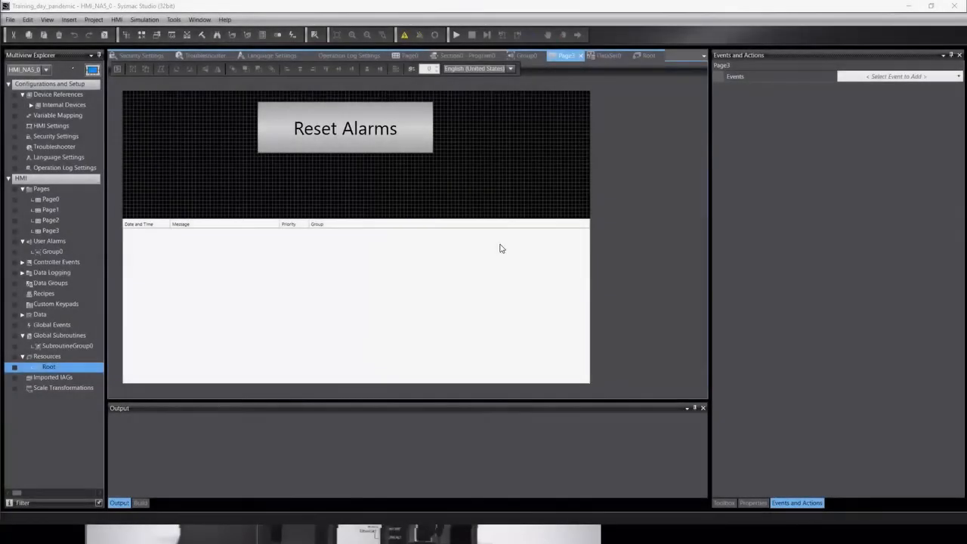
Open Page0 and switch the project tree to the new_Controller_0 device.
double_click(50, 199)
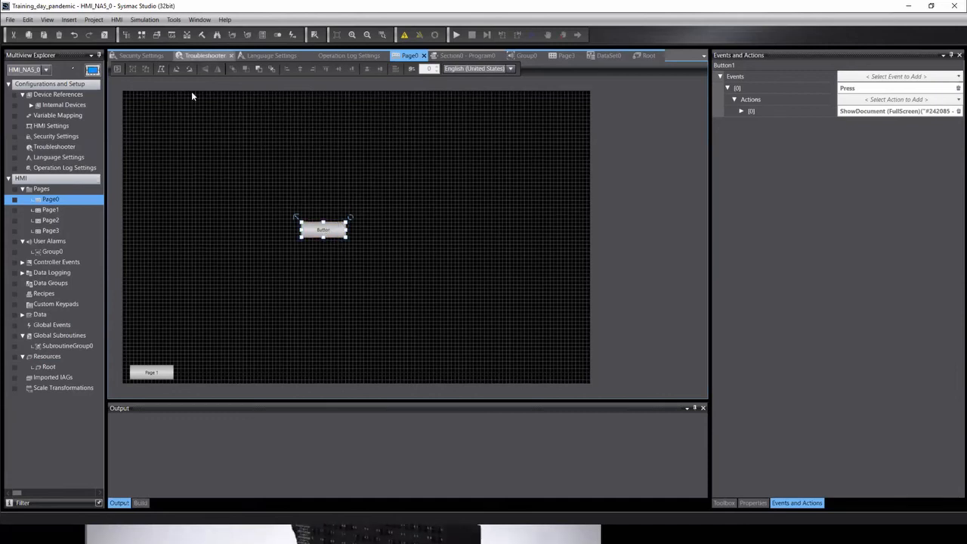
click(44, 69)
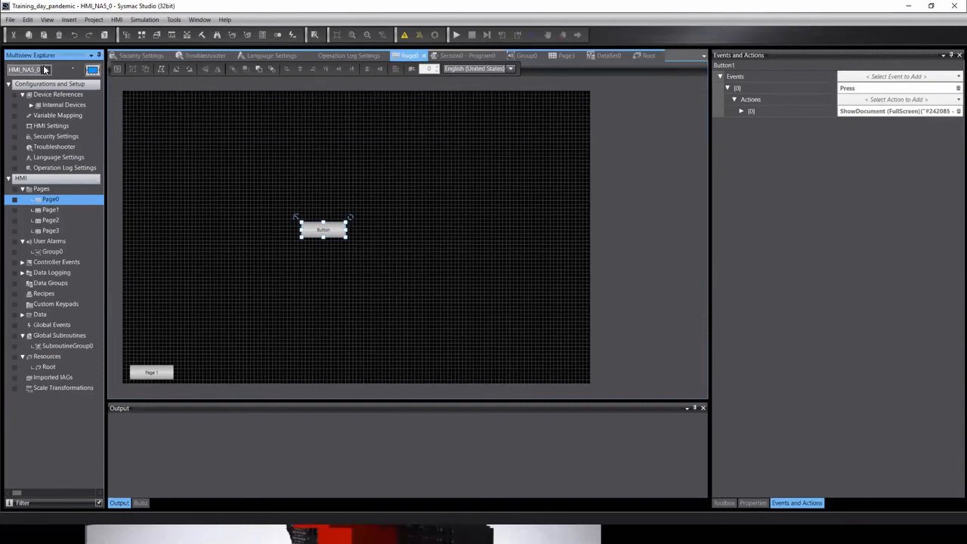
click(33, 79)
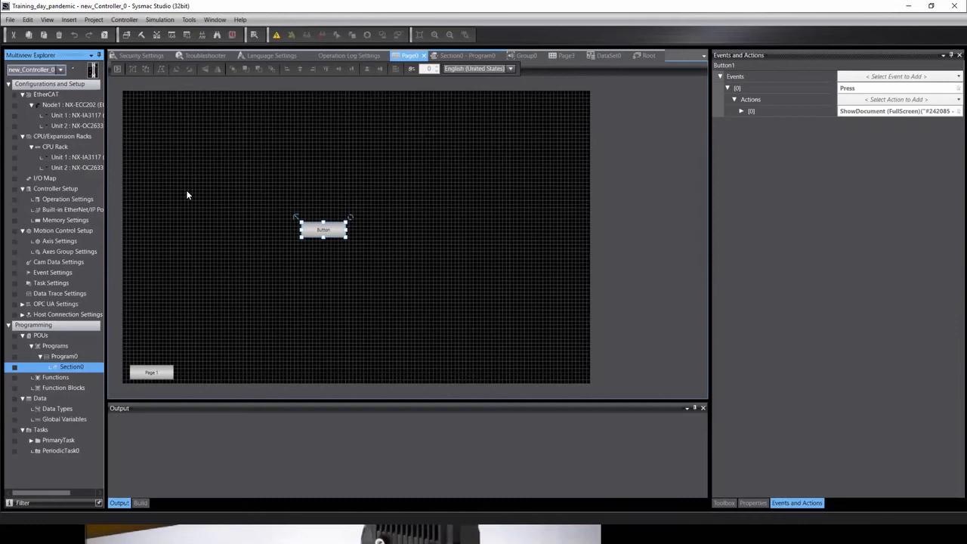
Open the controller's Global Variables table and insert a new variable row.
double_click(58, 420)
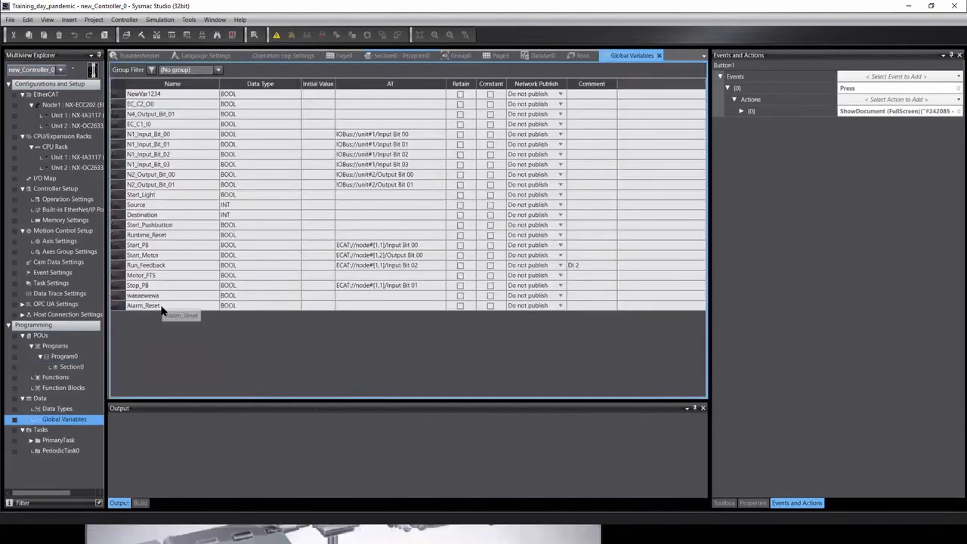
right_click(161, 306)
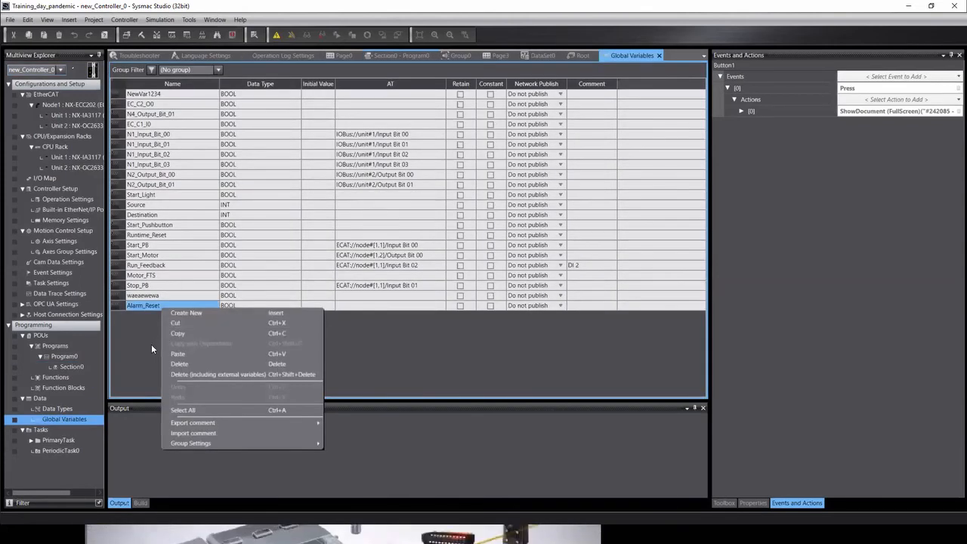
click(188, 316)
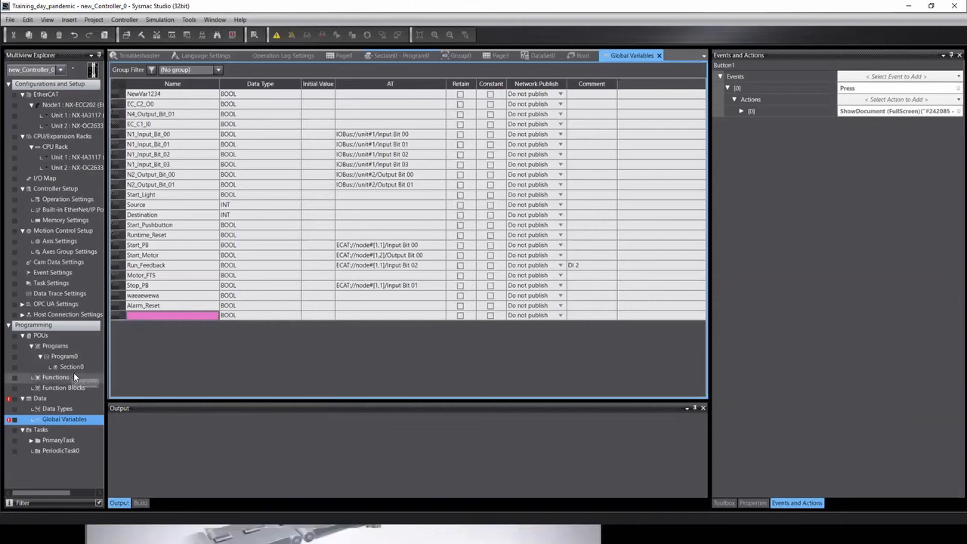
click(60, 71)
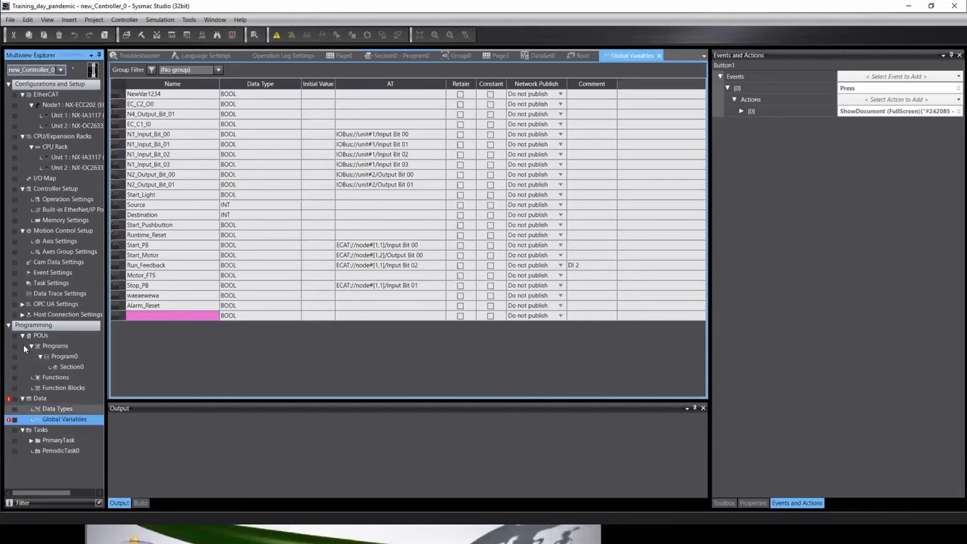
right_click(122, 307)
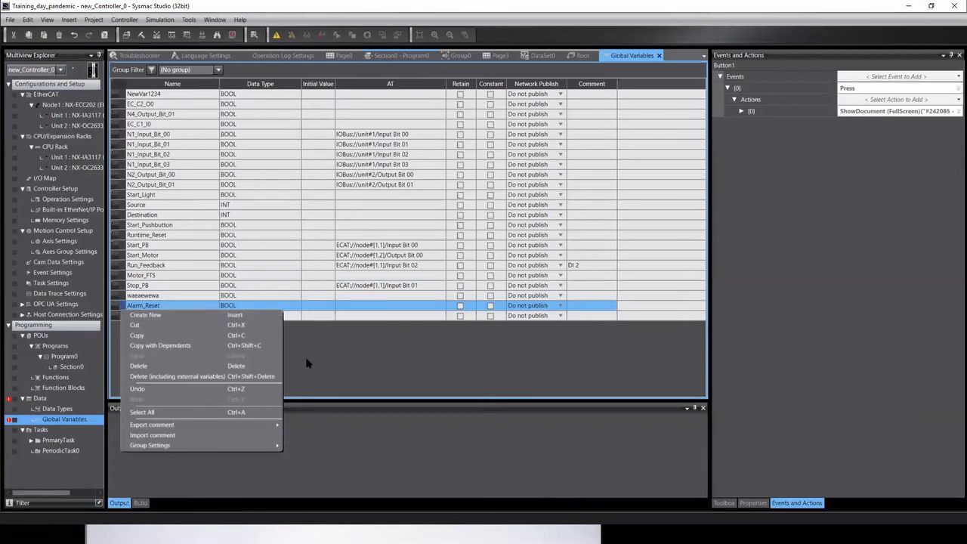
click(336, 353)
Name the new global variable Number_Int with data type INT.
click(142, 317)
click(142, 317)
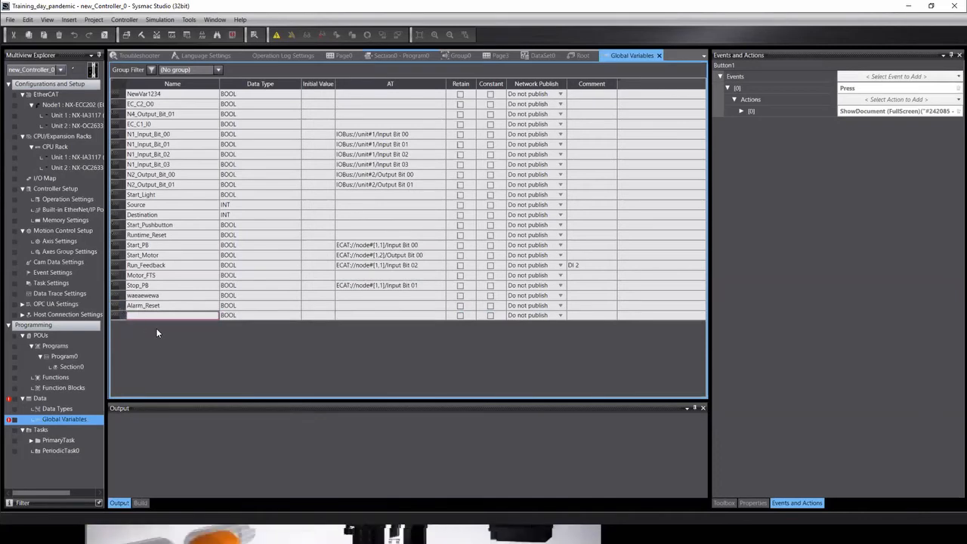
text(umber_Inty)
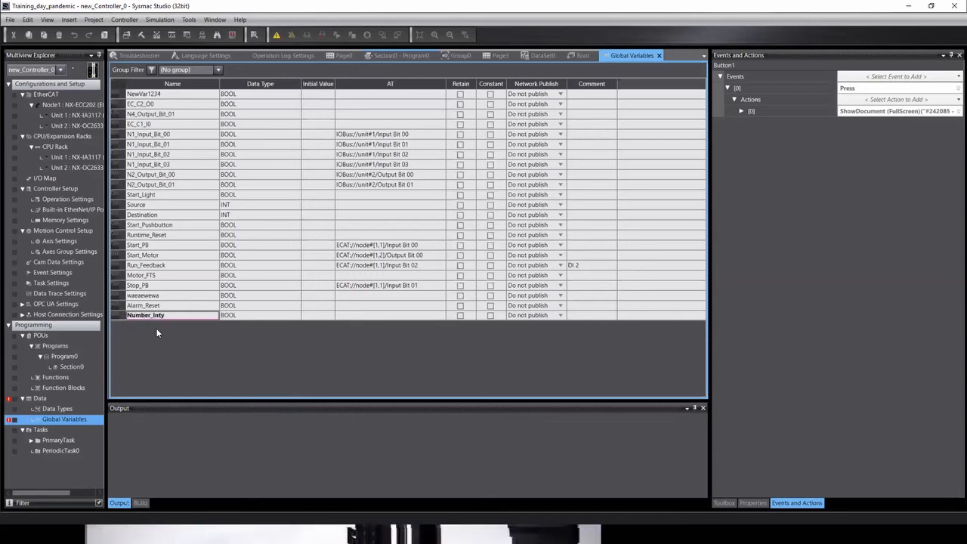
key(BackSpace)
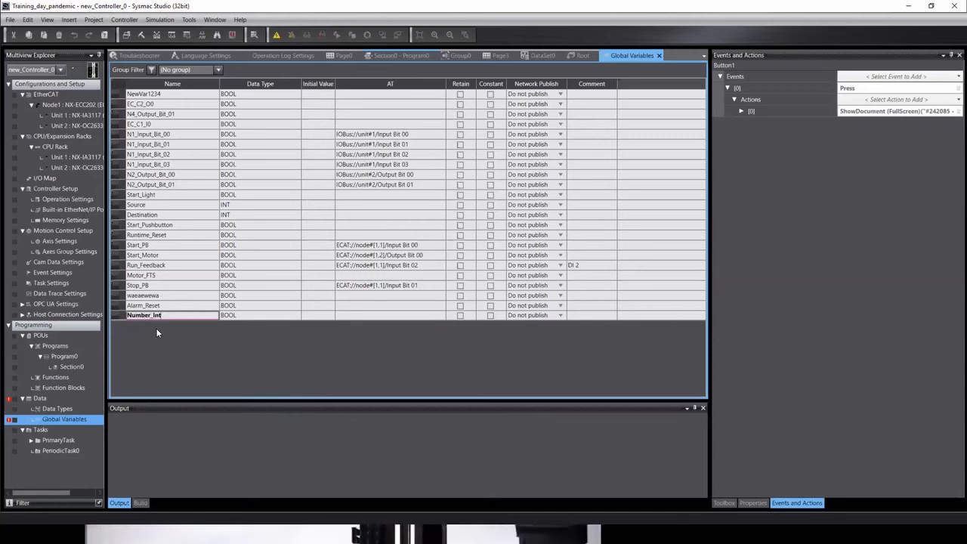
click(264, 315)
text(In)
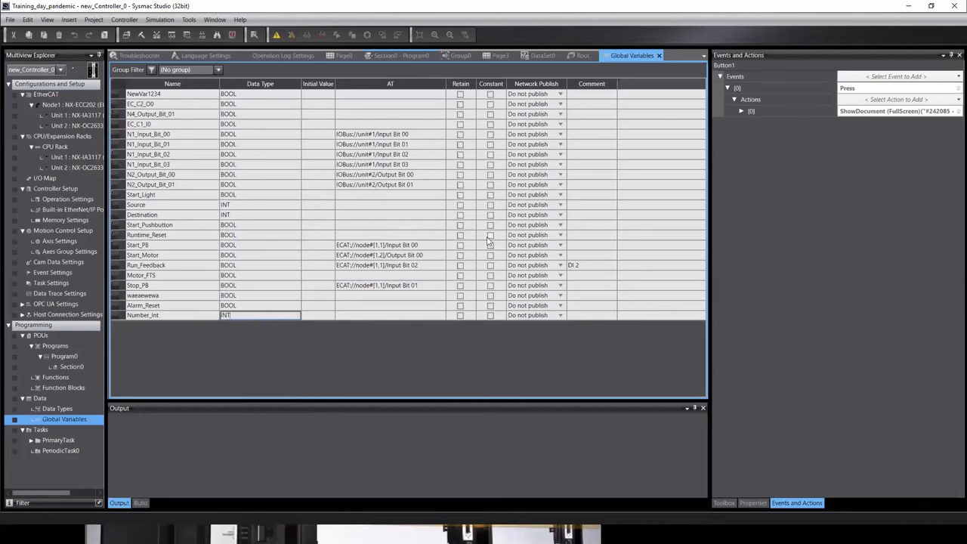
click(394, 306)
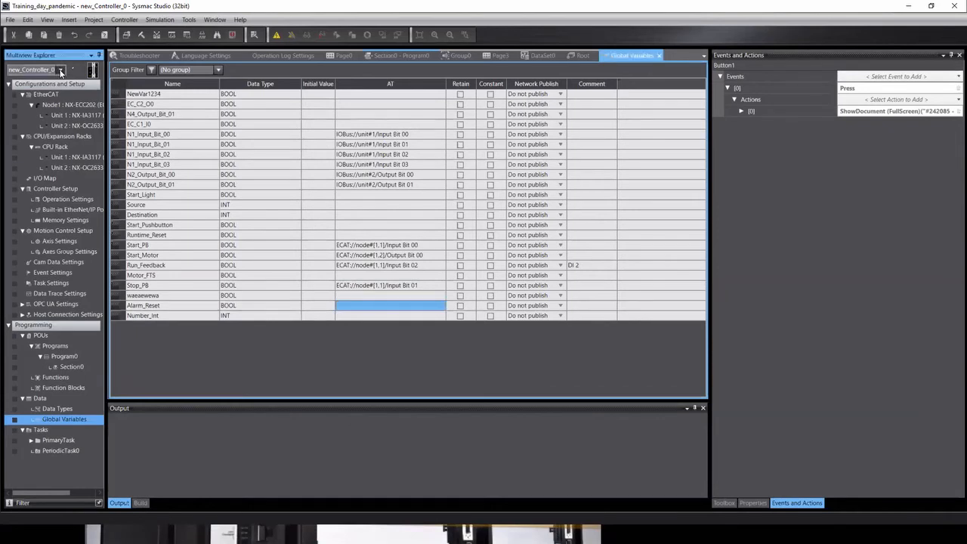
click(21, 88)
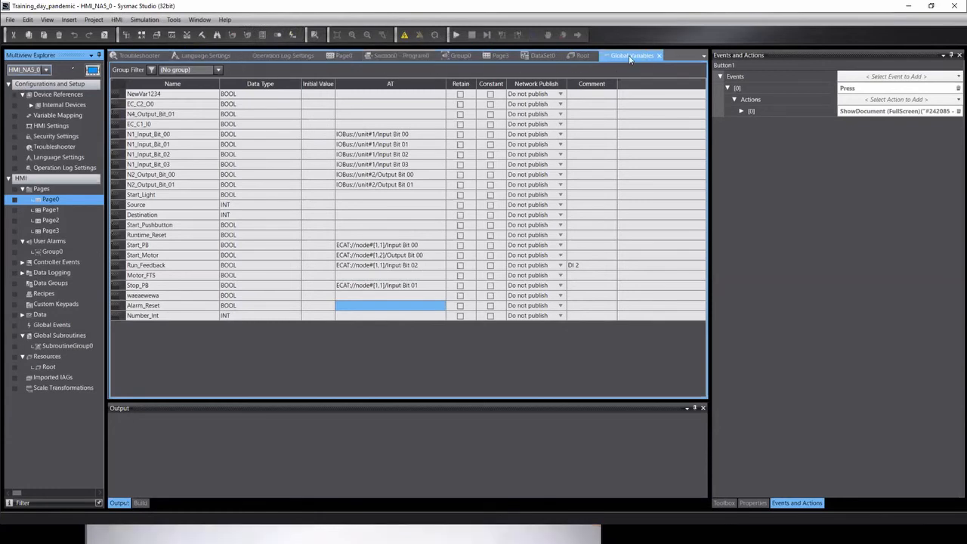
Browse the device list and the open editor tabs, from Page3 and Page0 to DataSet0.
click(44, 70)
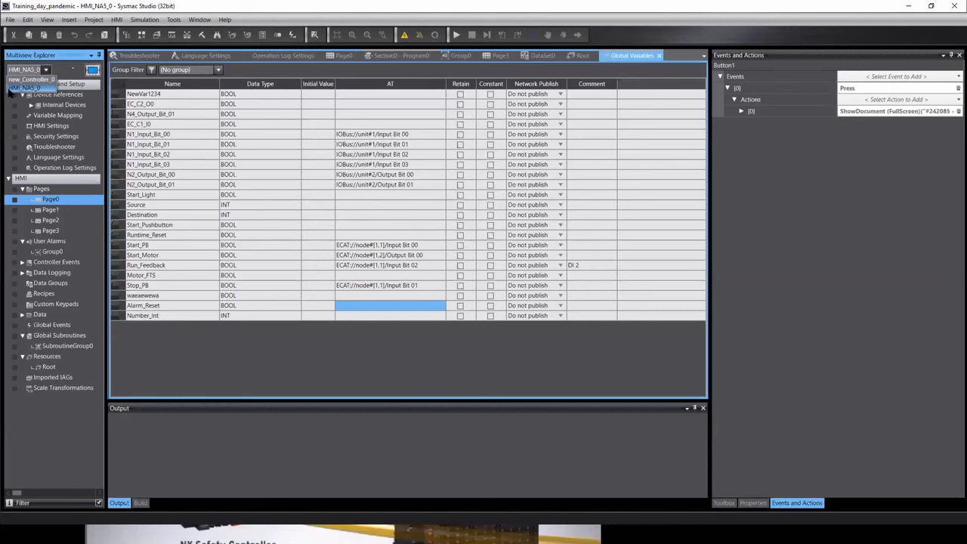
click(521, 74)
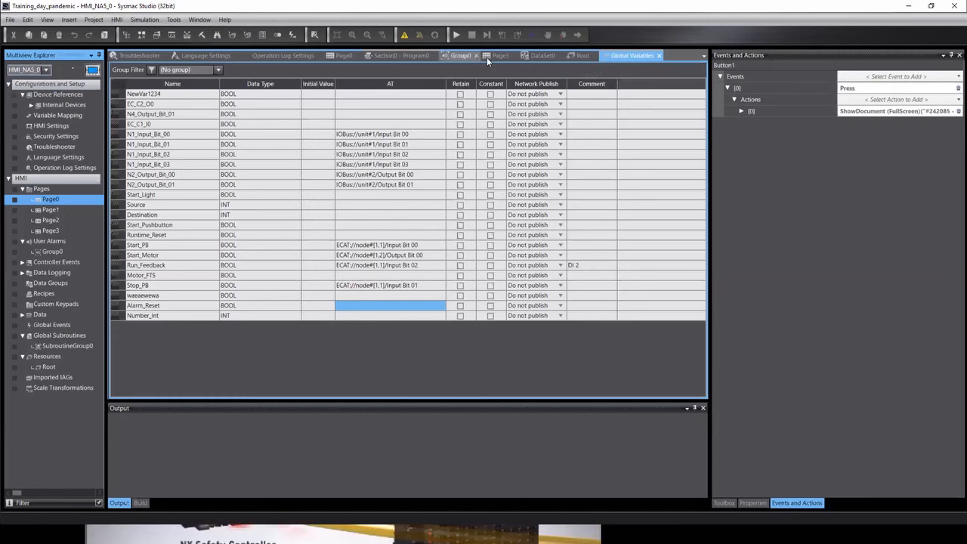
click(496, 57)
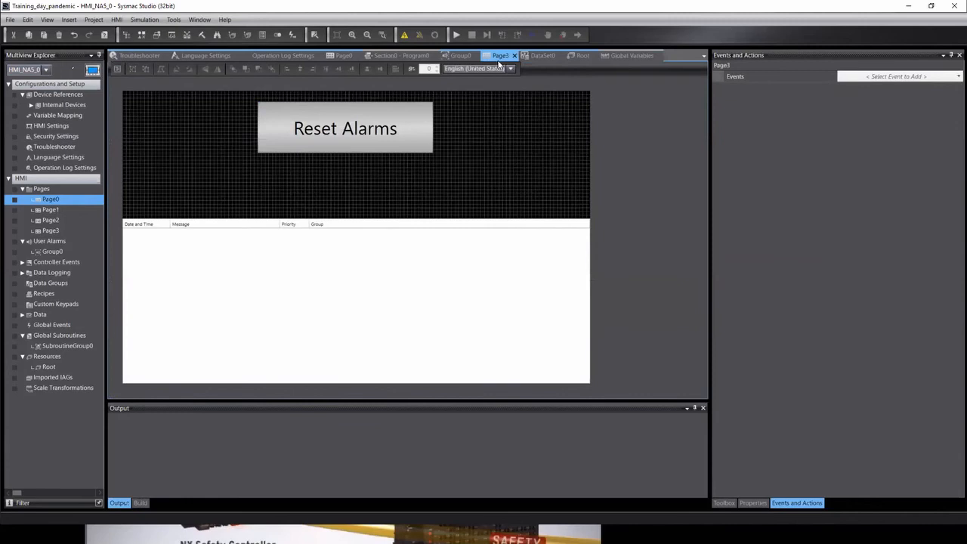
click(339, 55)
click(280, 56)
click(204, 55)
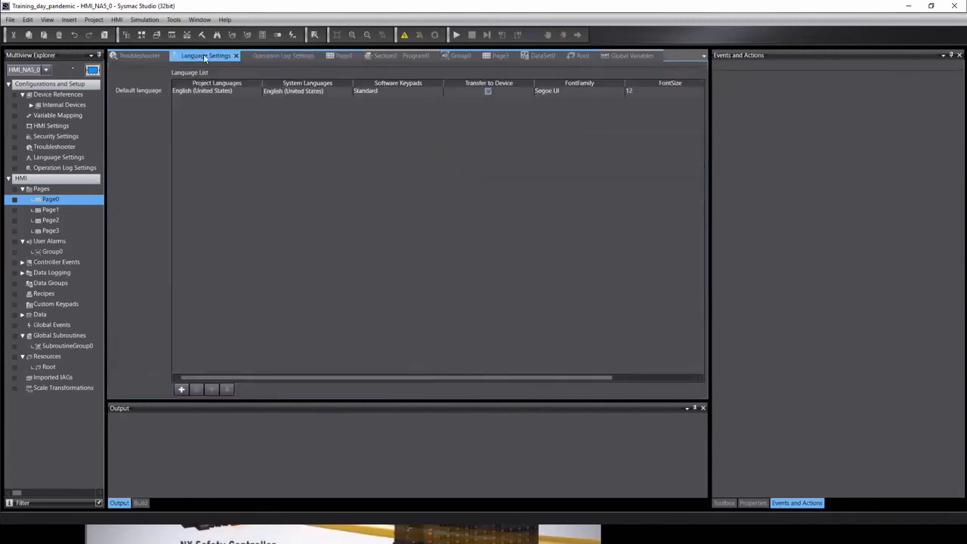
click(157, 57)
click(582, 57)
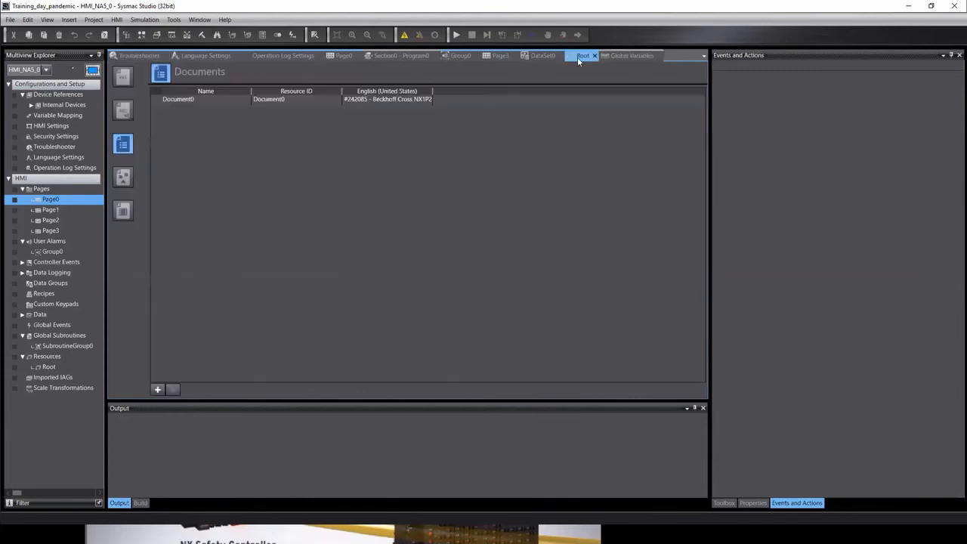
click(525, 60)
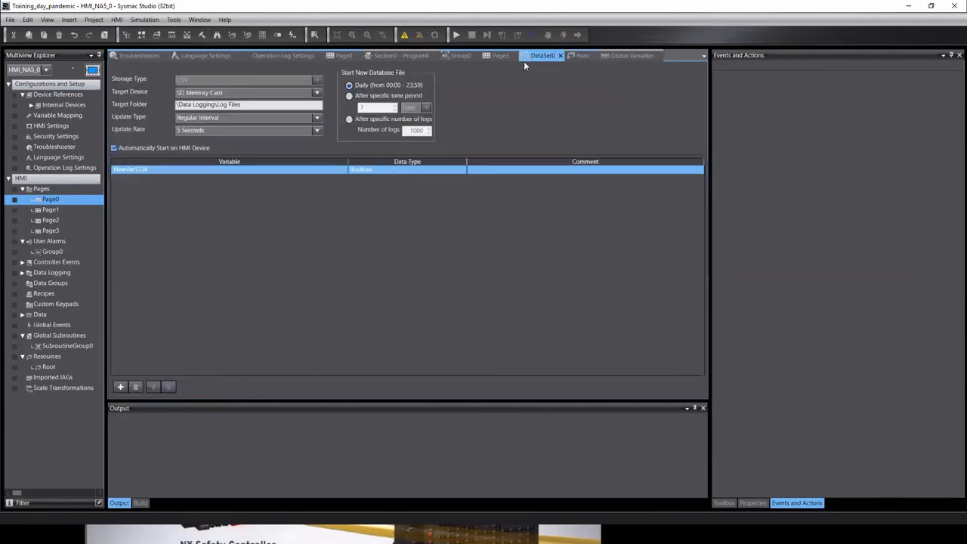
In HMI Variable Mapping, list new_Controller_0's user variables and select the unmapped Number_Int.
click(55, 119)
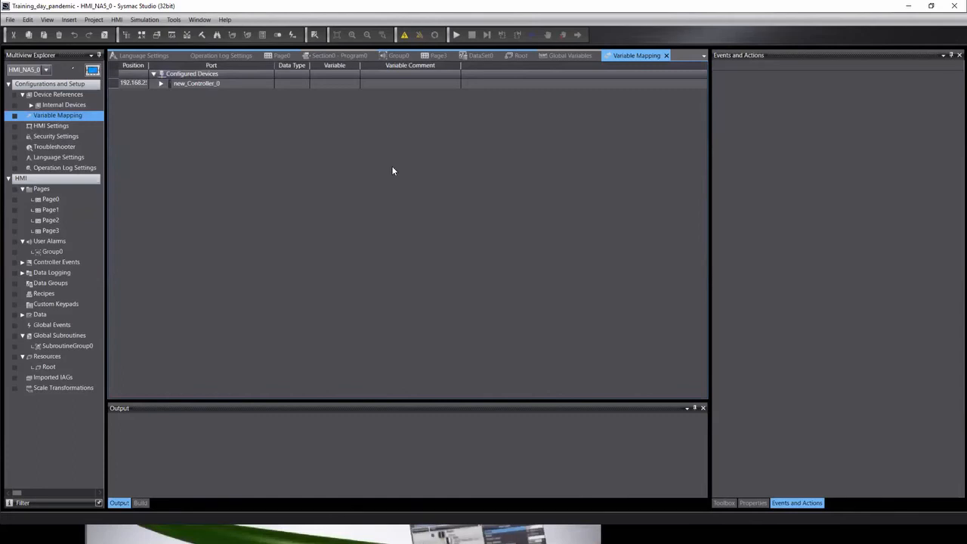
click(161, 83)
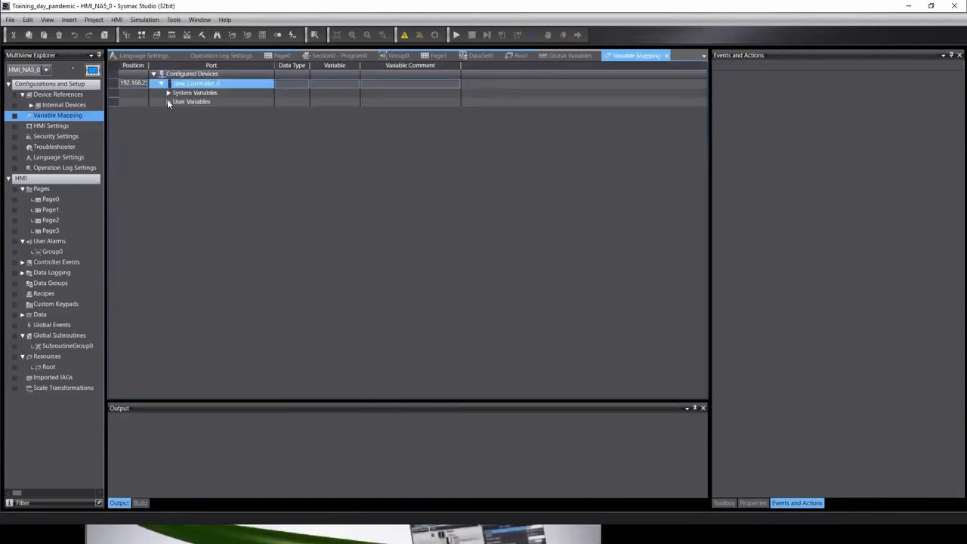
click(167, 100)
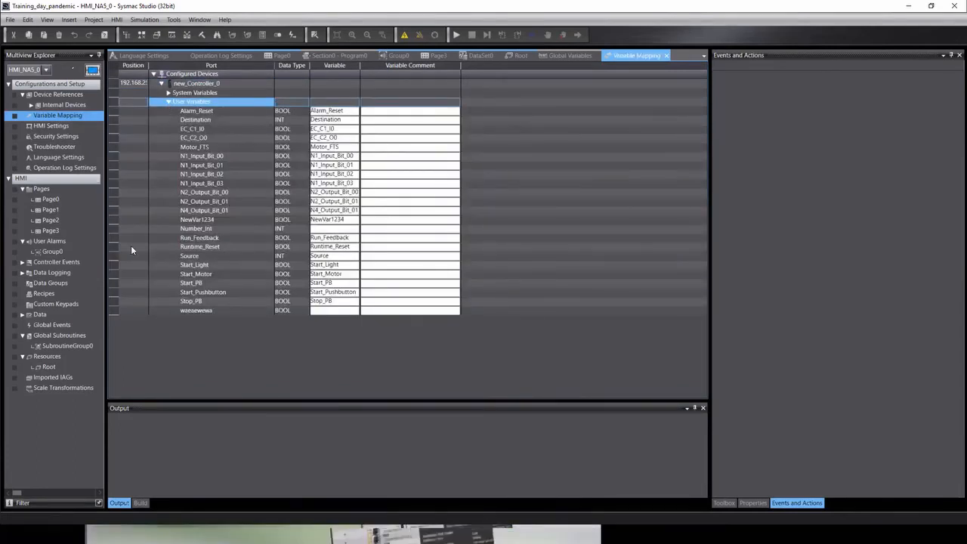
click(226, 227)
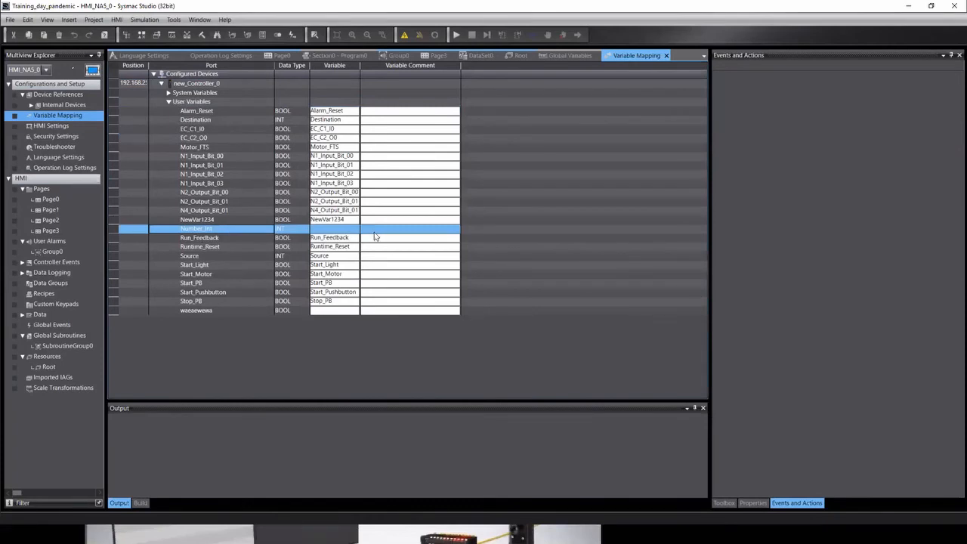
Create a device variable named Number_Int, with no prefix or suffix, mapped to Number_Int.
right_click(204, 236)
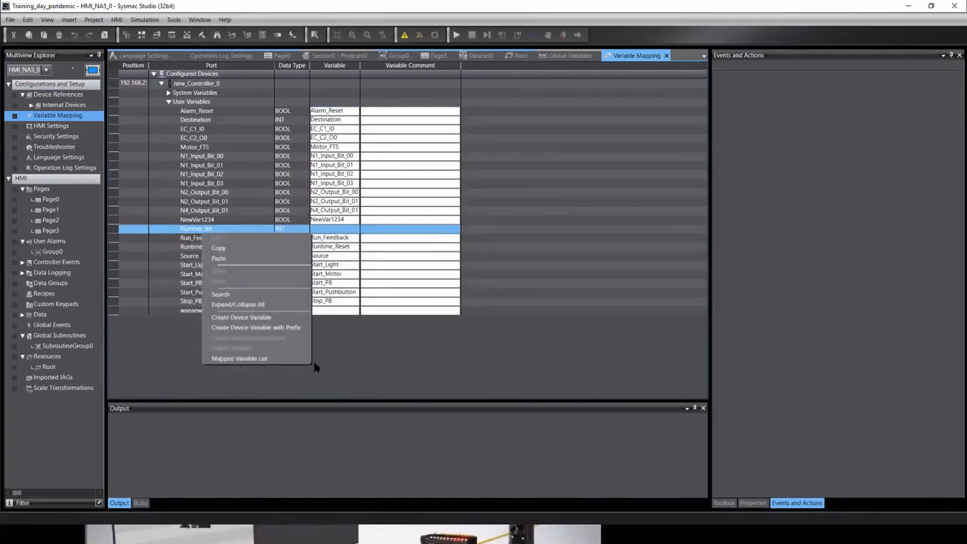
click(264, 327)
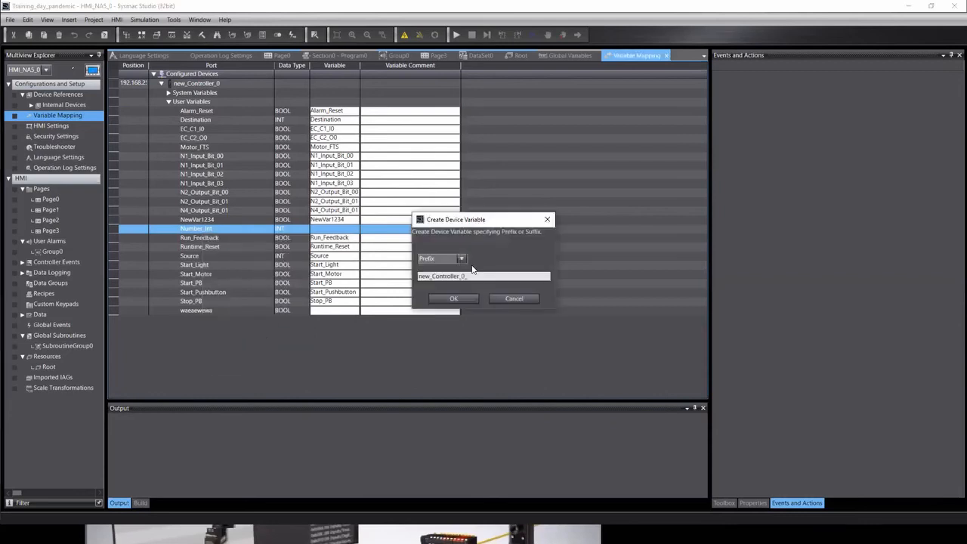
click(460, 259)
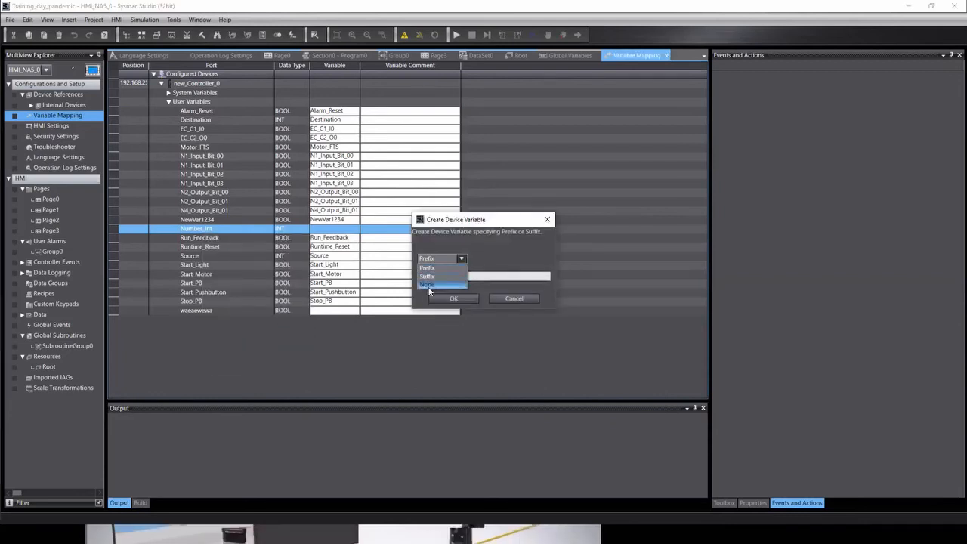
click(429, 285)
click(439, 299)
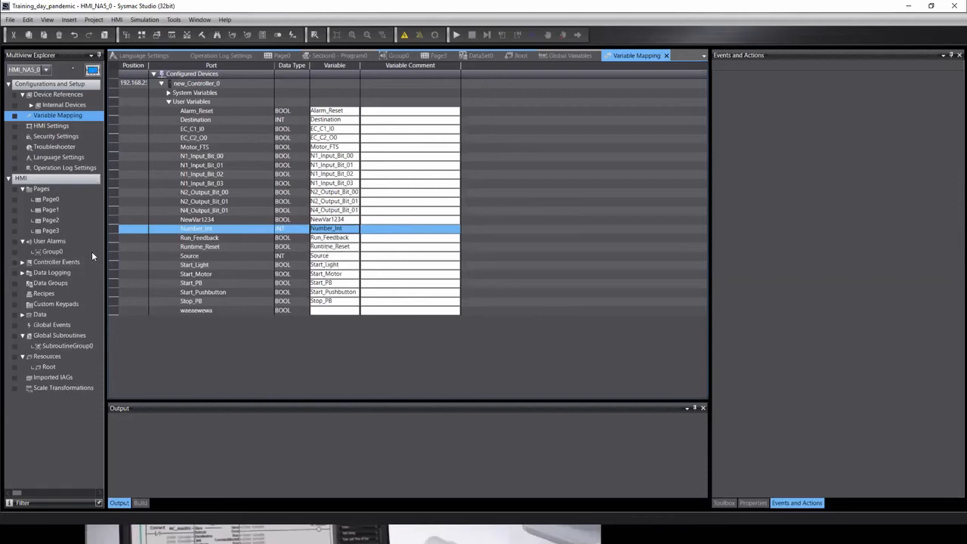
click(46, 199)
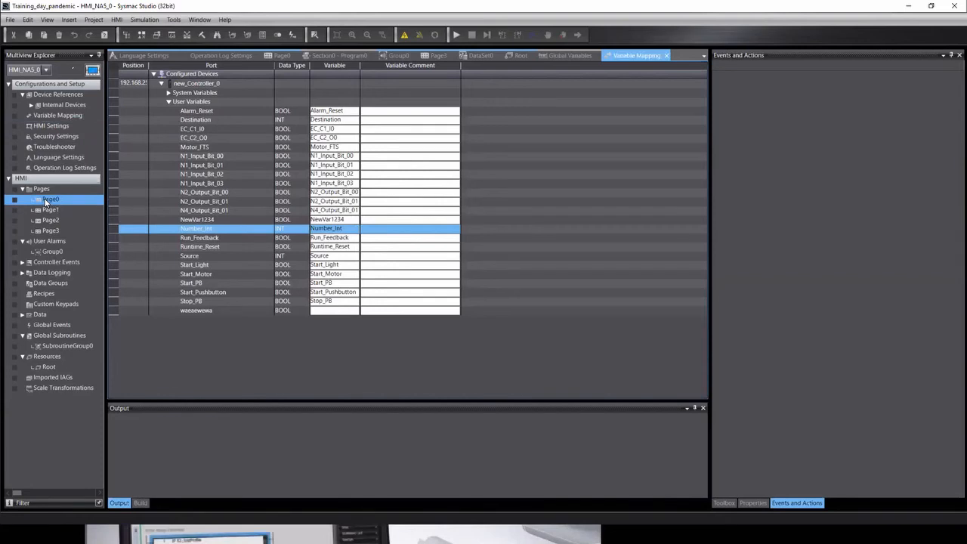
Open Page0, move the existing button left, and place a momentary button near the top centre.
double_click(51, 199)
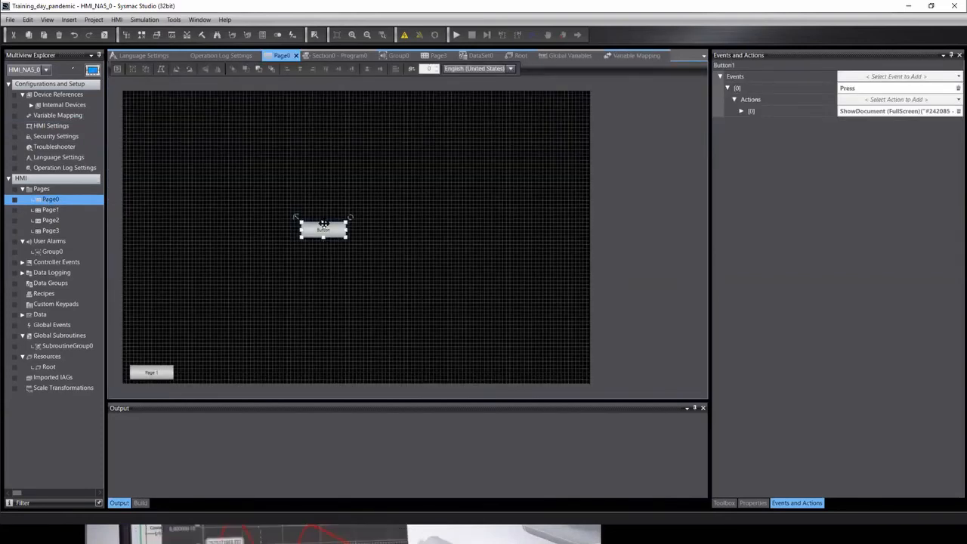
drag(318, 228, 154, 301)
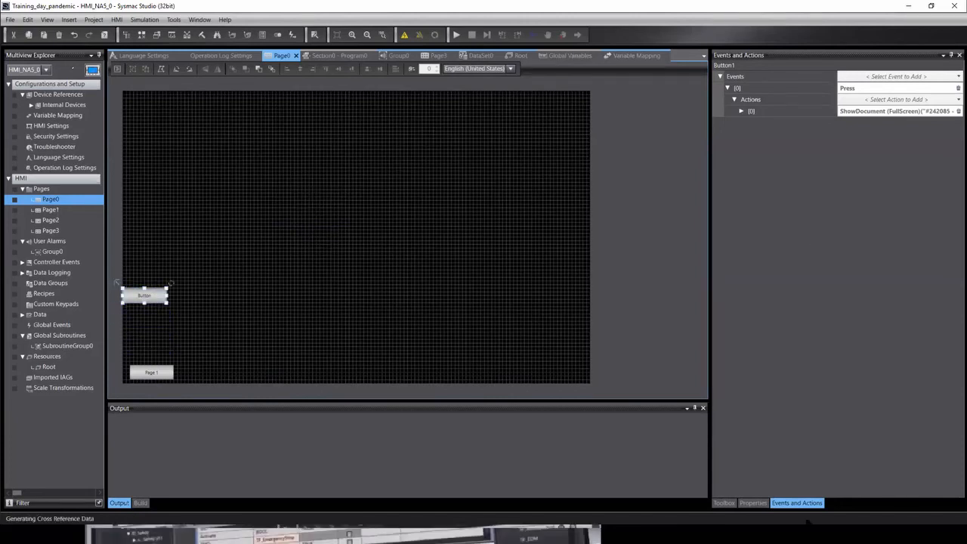
click(723, 503)
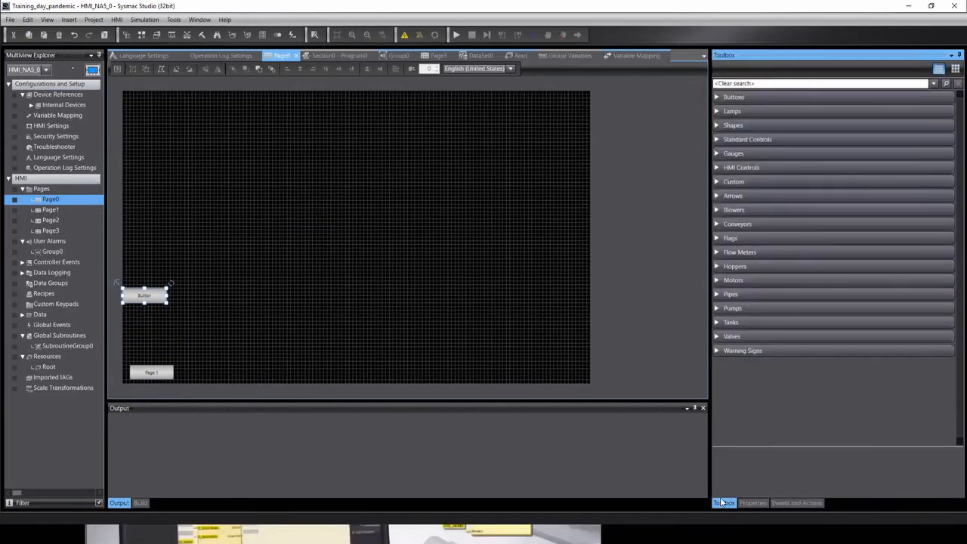
click(724, 99)
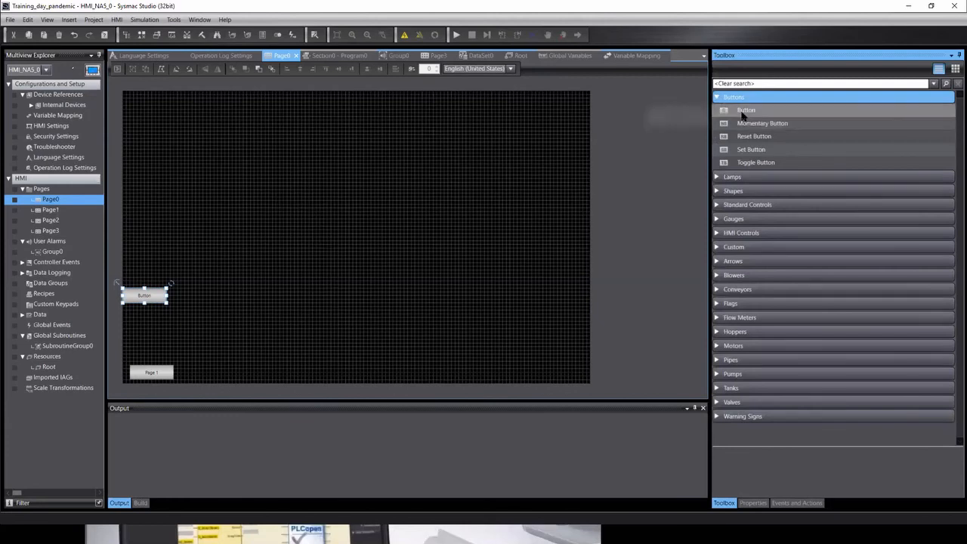
click(744, 111)
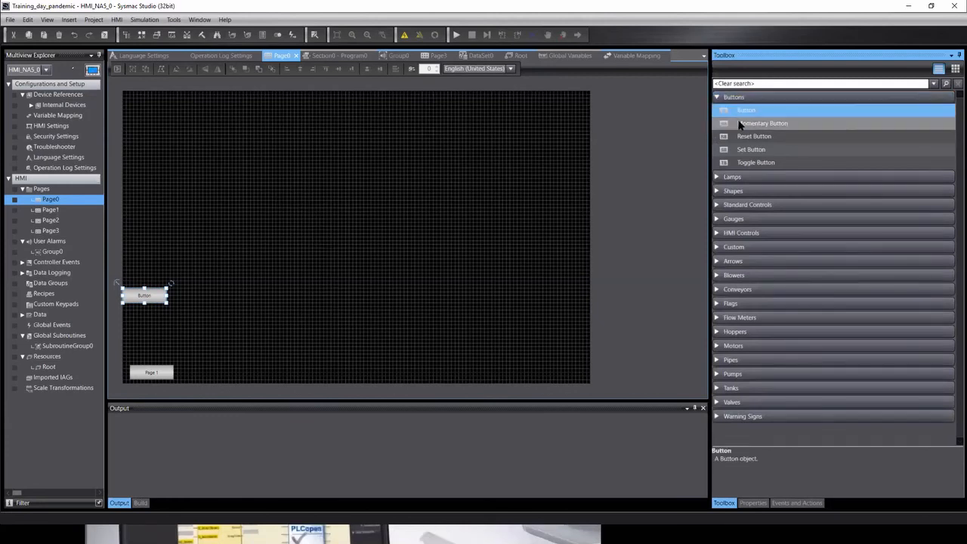
click(748, 124)
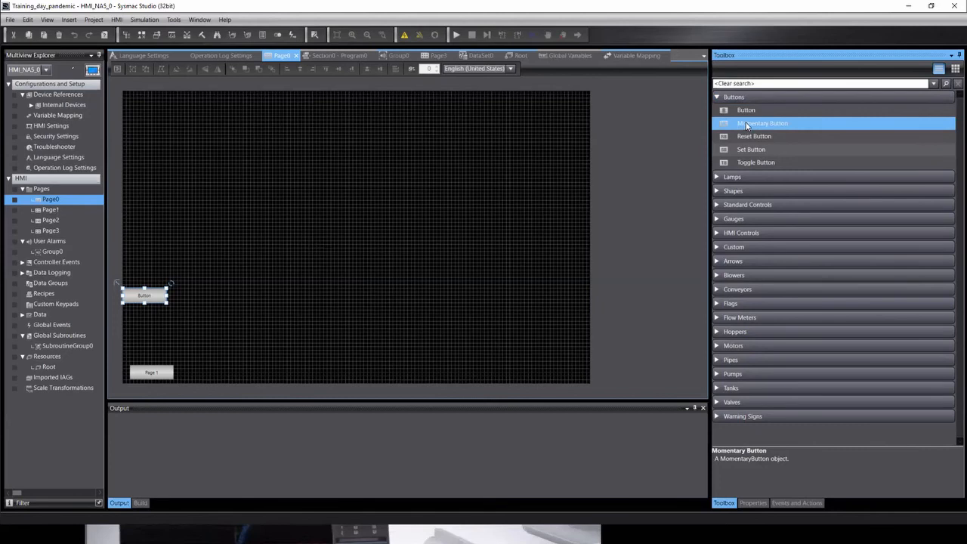
mouse_move(748, 125)
drag(748, 125, 346, 205)
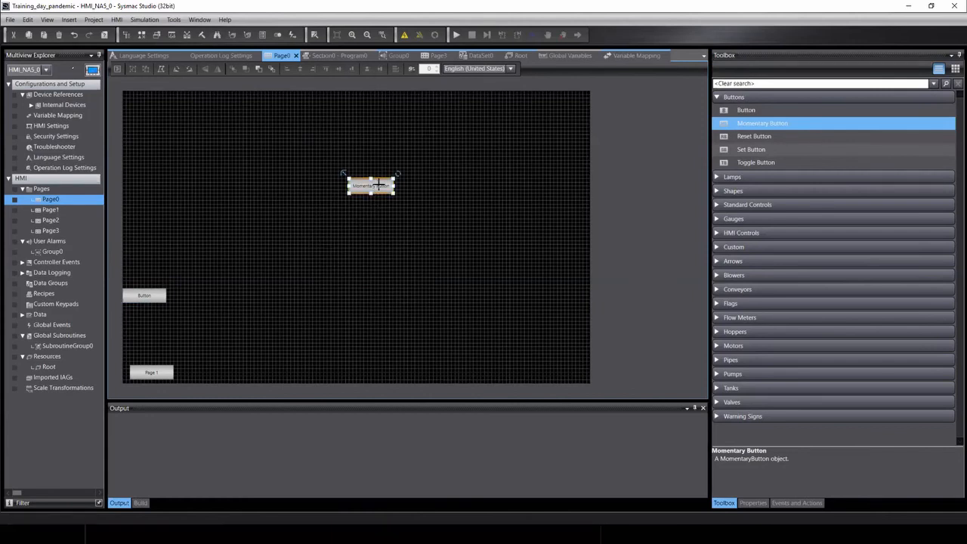
Set the new momentary button's caption to 'Add 10'.
double_click(378, 188)
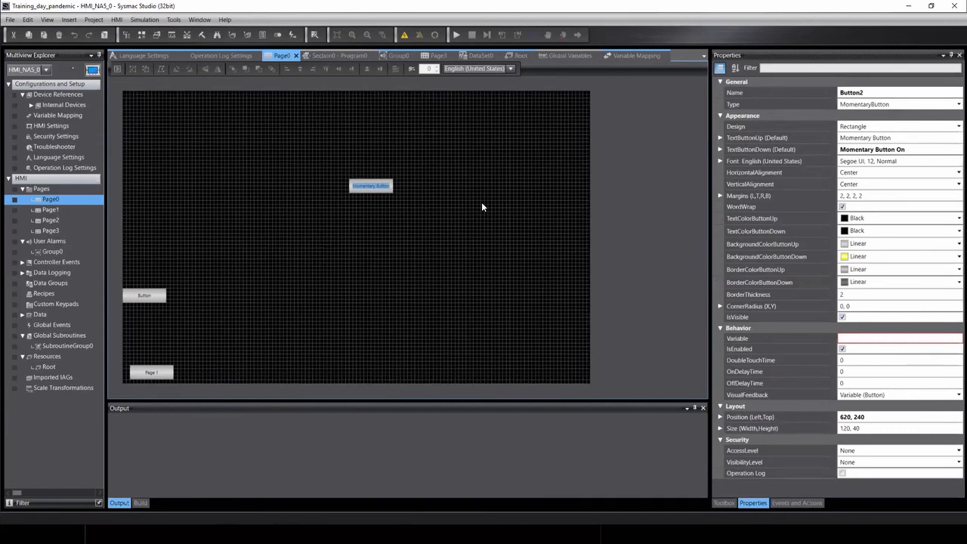
text(Add 10)
click(421, 224)
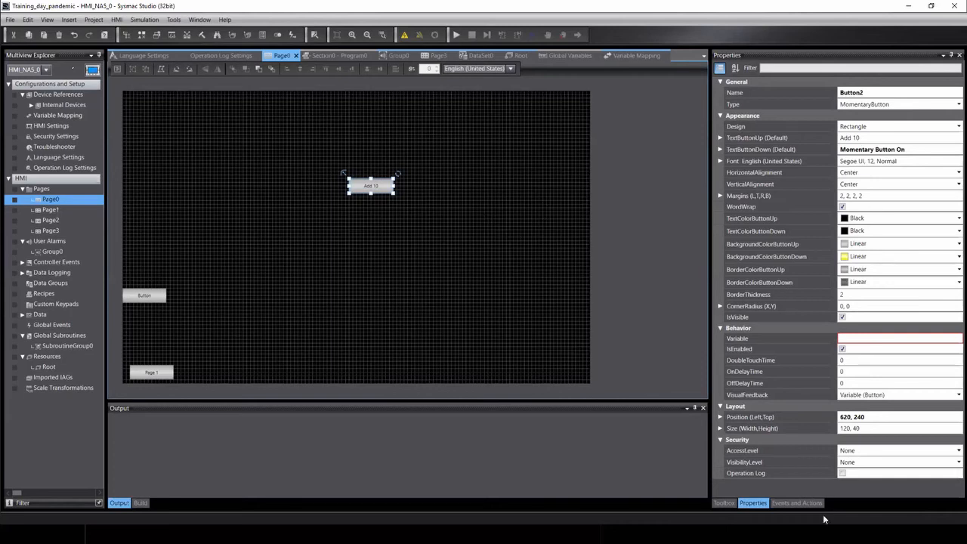
Place a Data Display from Standard Controls right of Add 10 and stretch it wide.
click(723, 502)
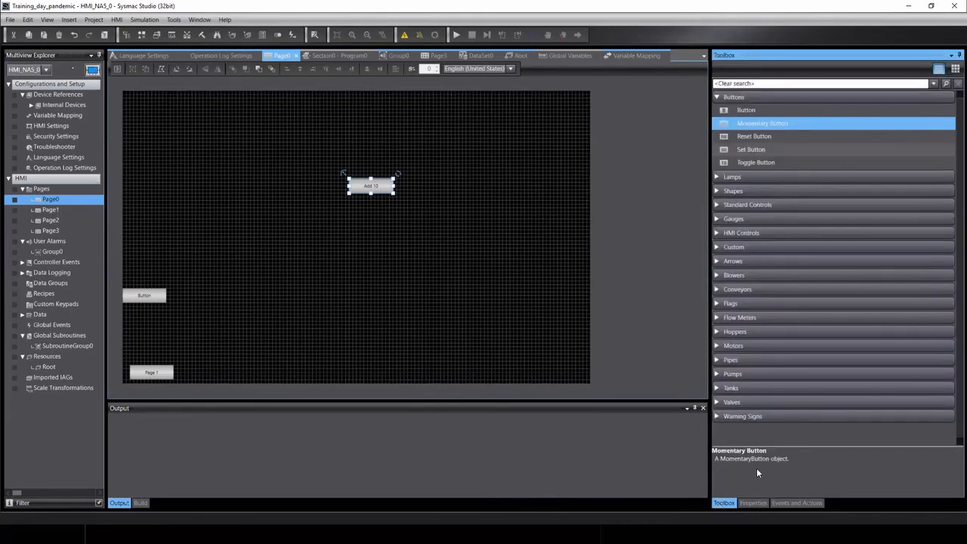
click(714, 235)
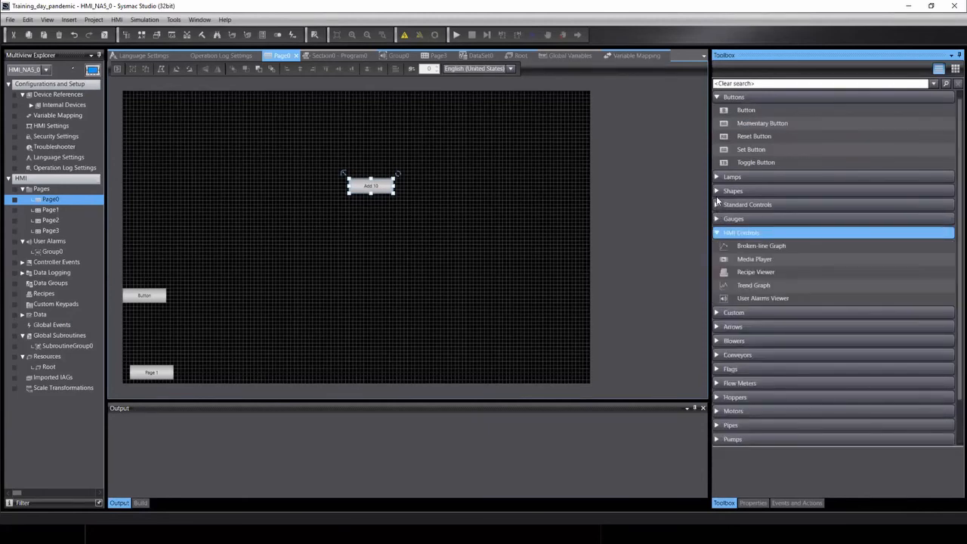
click(717, 206)
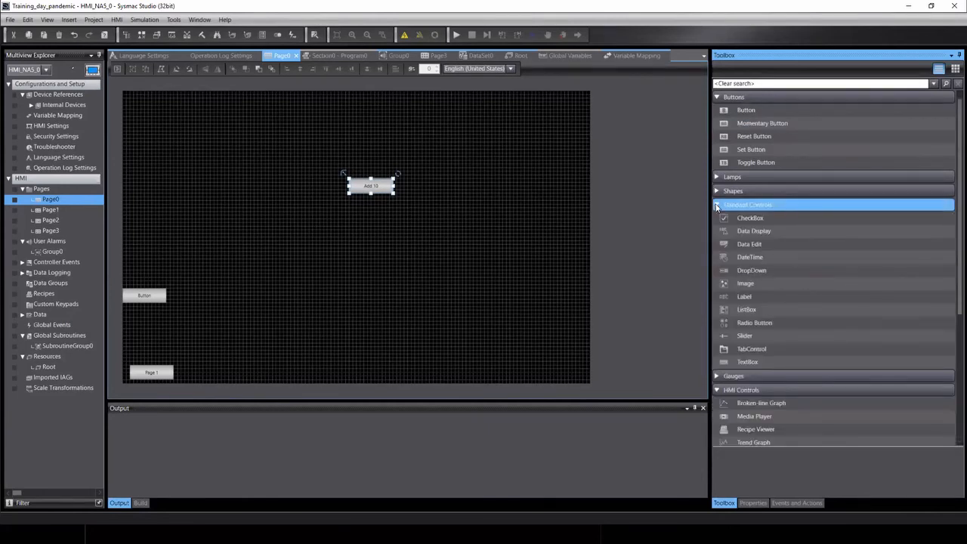
click(805, 238)
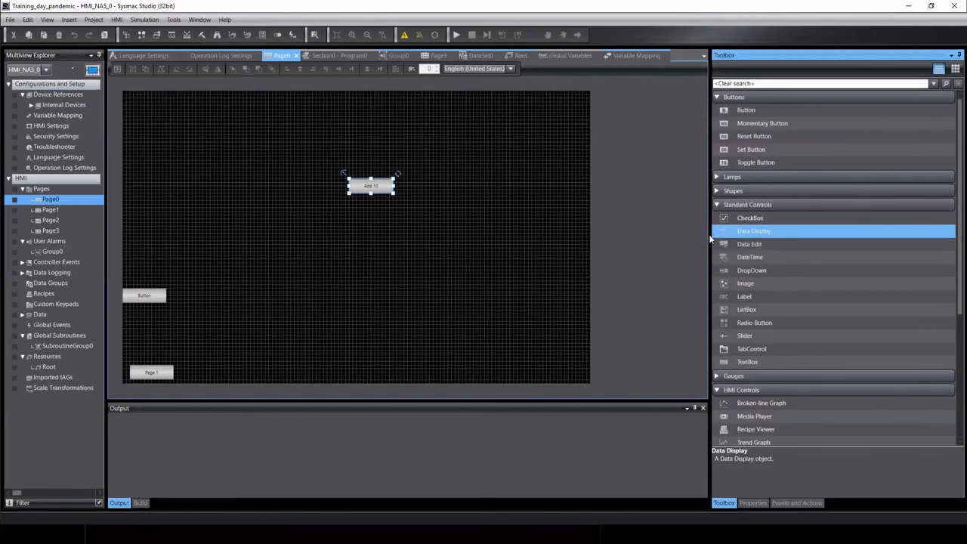
drag(723, 234, 444, 189)
click(466, 203)
click(461, 194)
drag(466, 197, 567, 204)
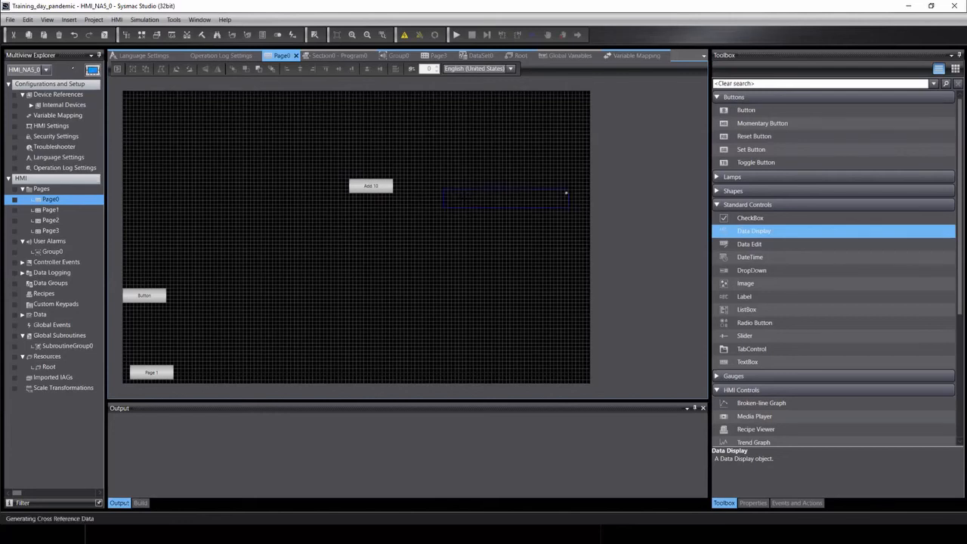
click(464, 200)
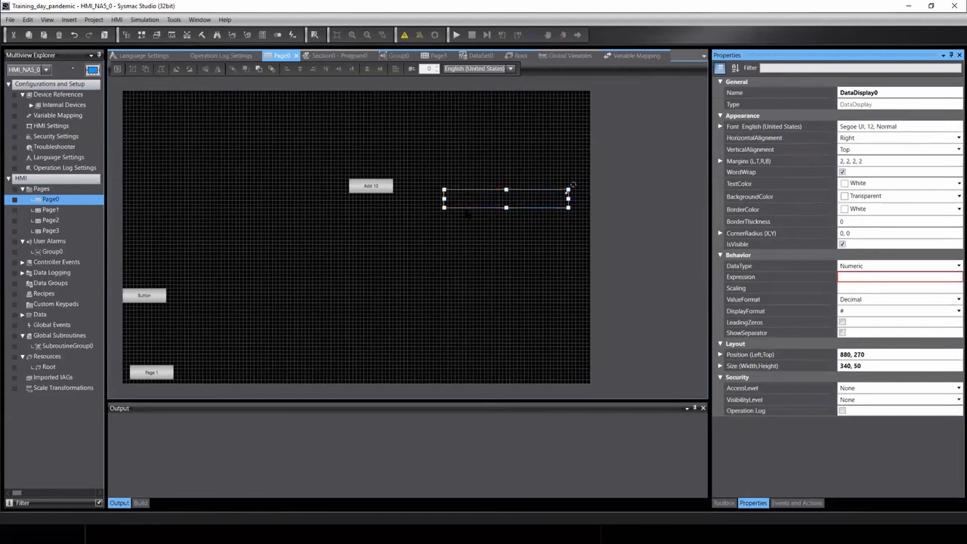
Set the data display's font size to 25.
click(719, 126)
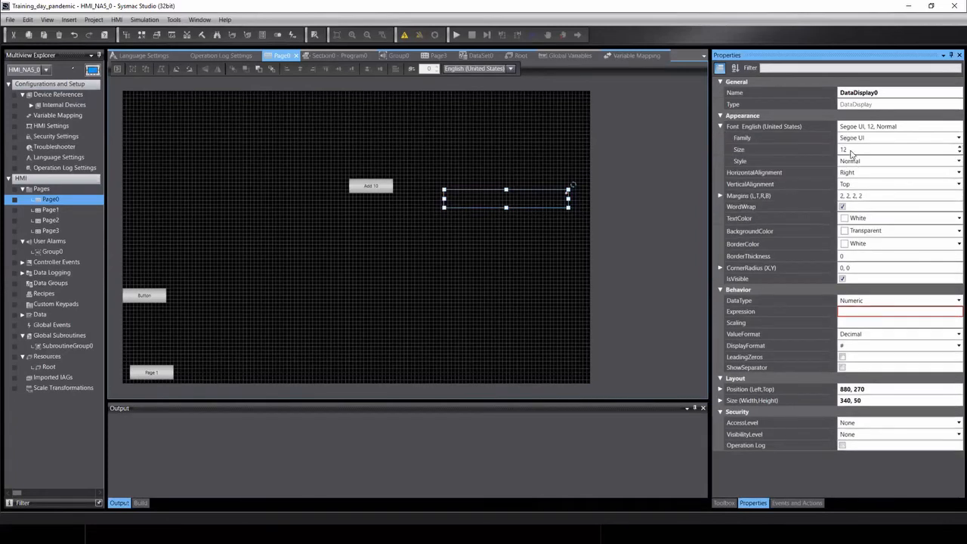
click(853, 149)
text(25)
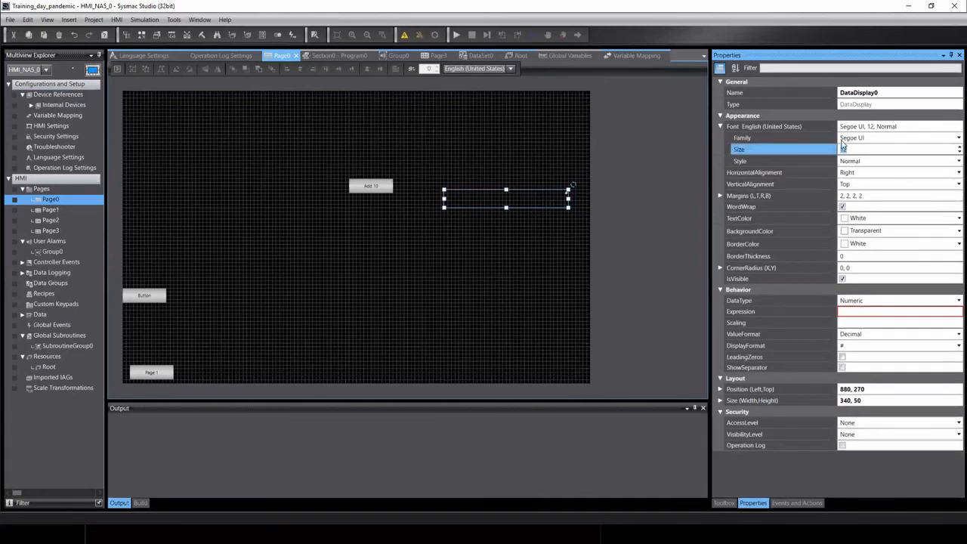
key(Return)
Set the data display's expression to the Number_Int variable.
click(865, 311)
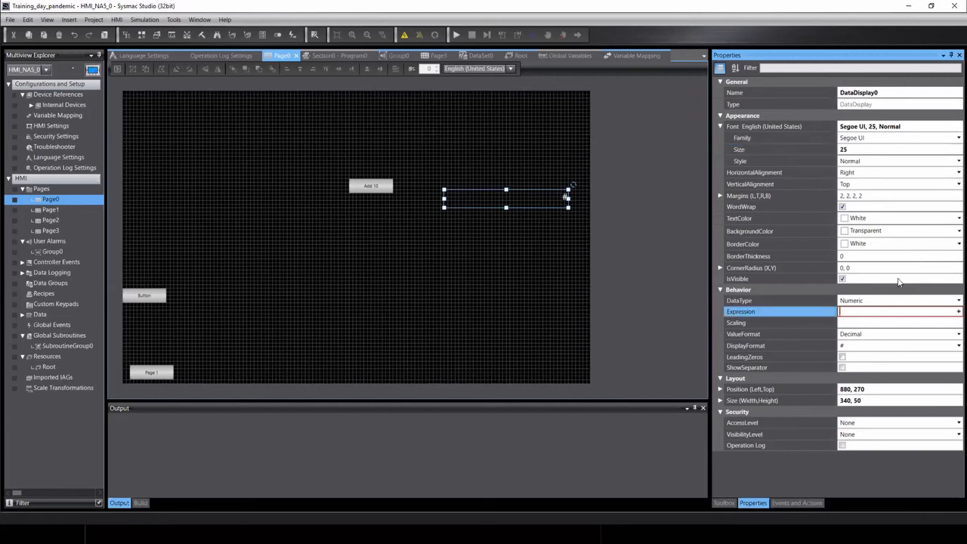
text(Ne)
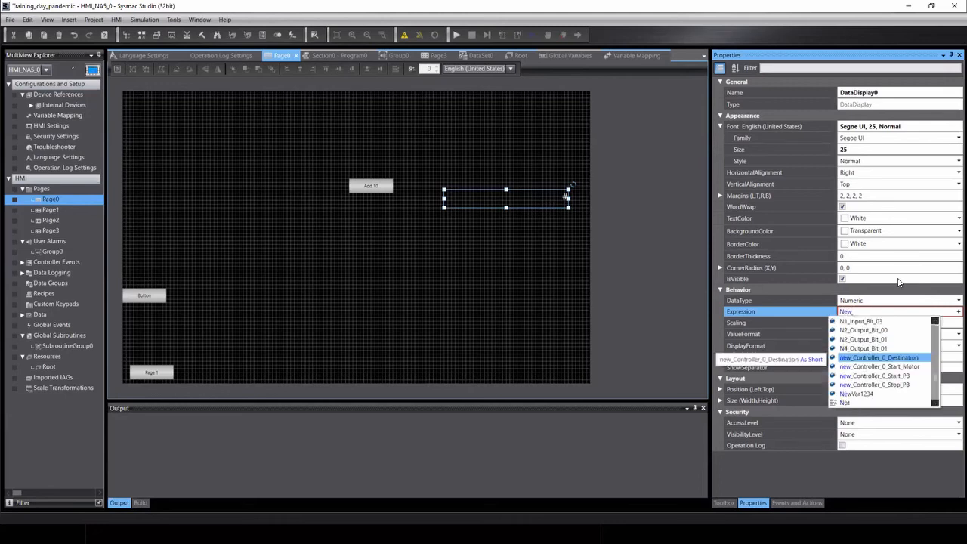
key(BackSpace)
text(u)
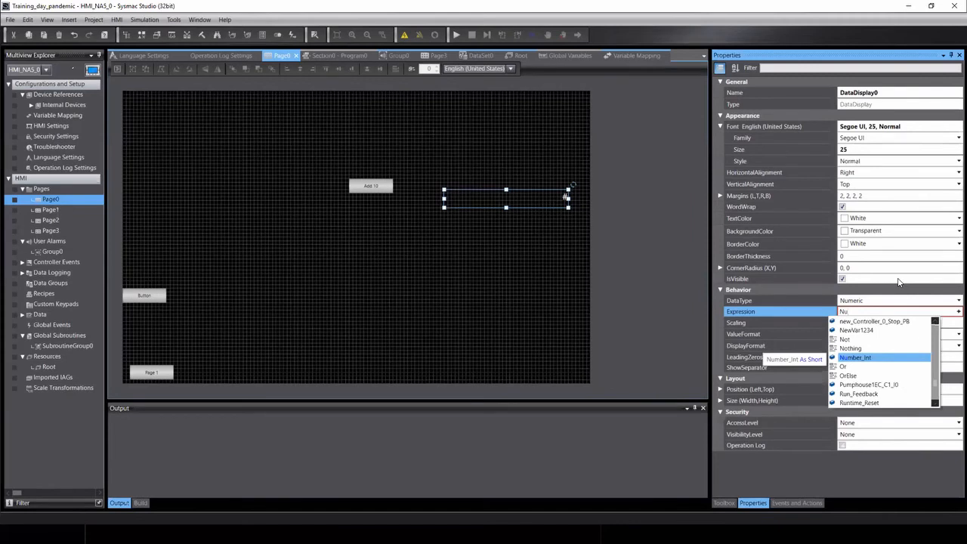
key(Return)
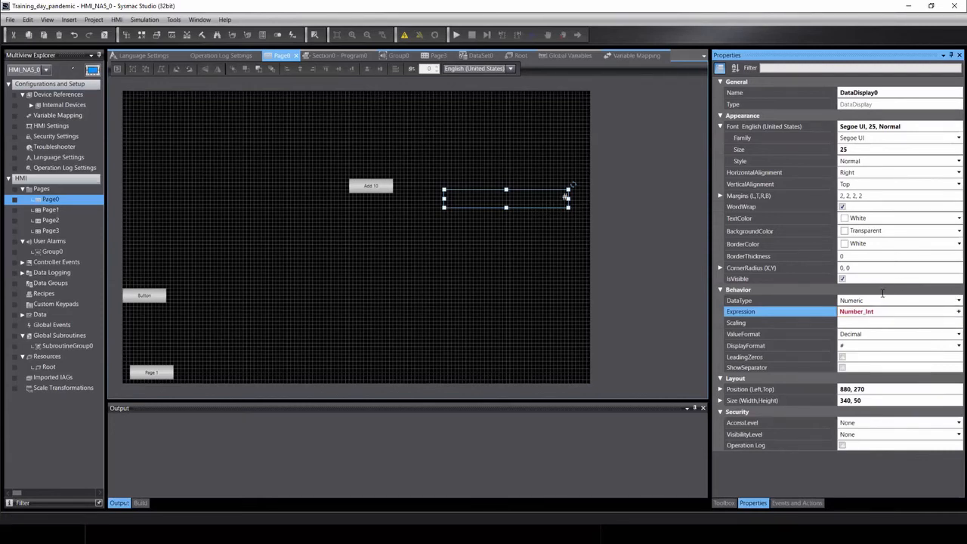
click(540, 194)
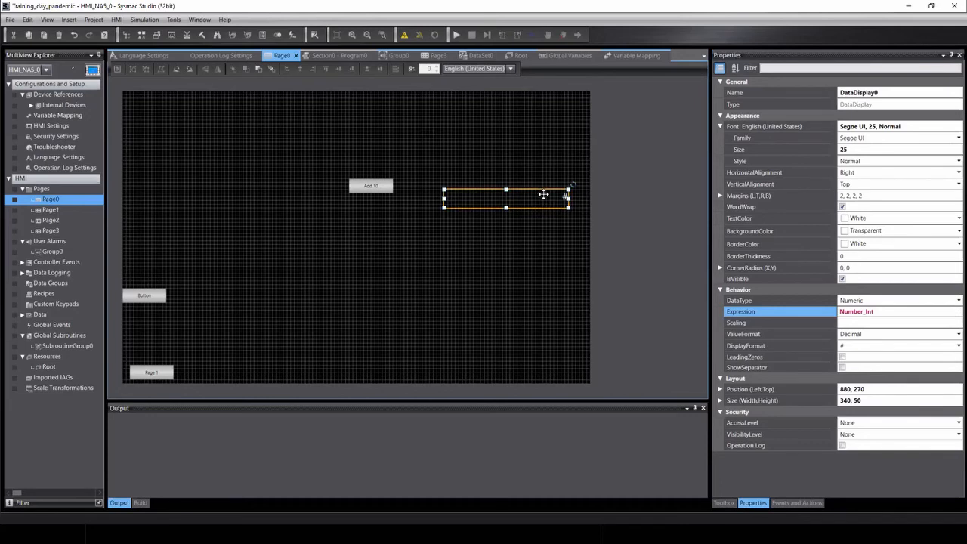
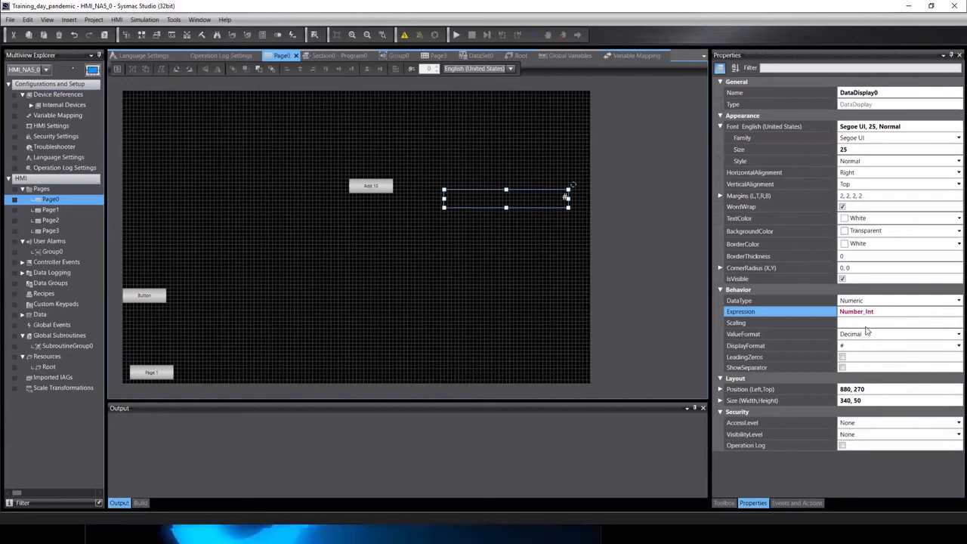
Move the numeric data display left toward the Add 10 button.
click(859, 322)
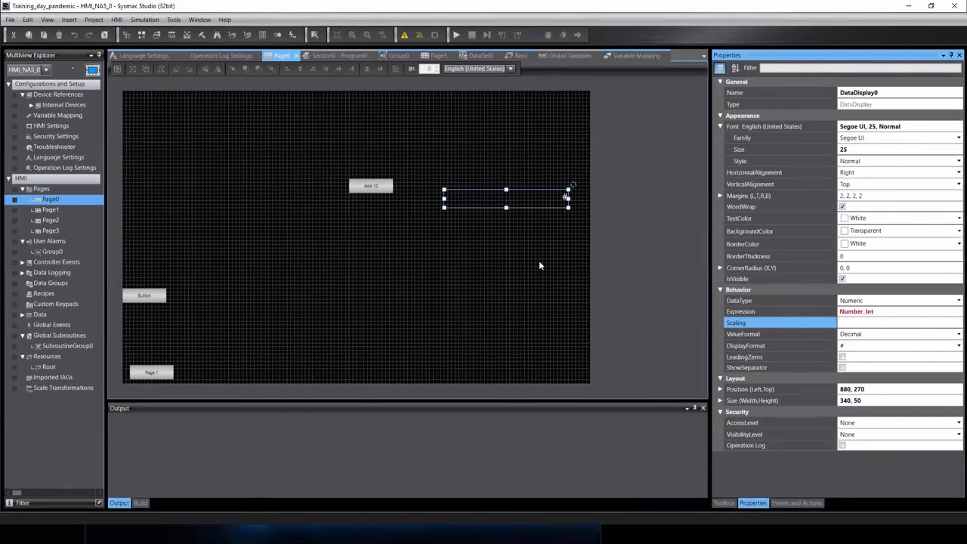
click(557, 250)
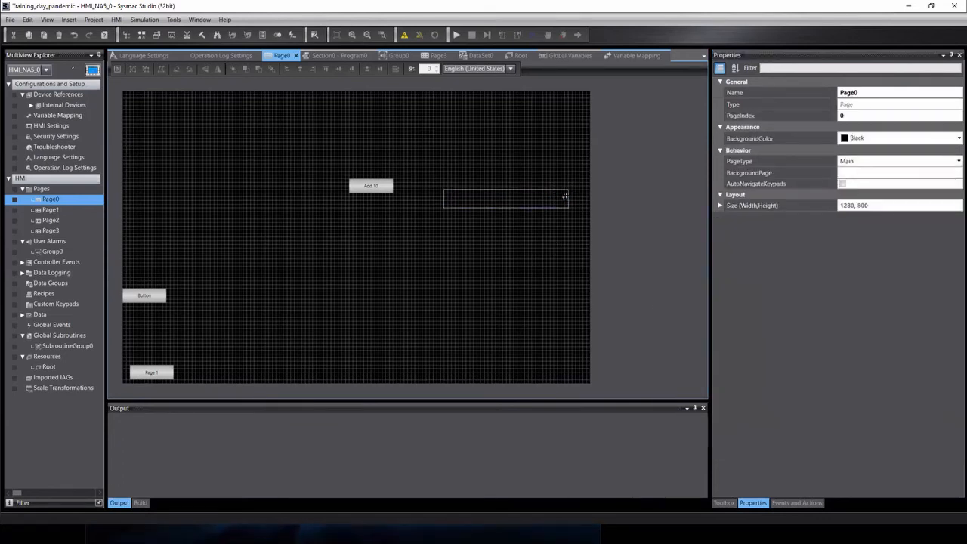
click(564, 196)
drag(565, 197, 426, 203)
Narrow the numeric display to 120 wide and show Add 10's Events and Actions.
click(370, 185)
click(383, 205)
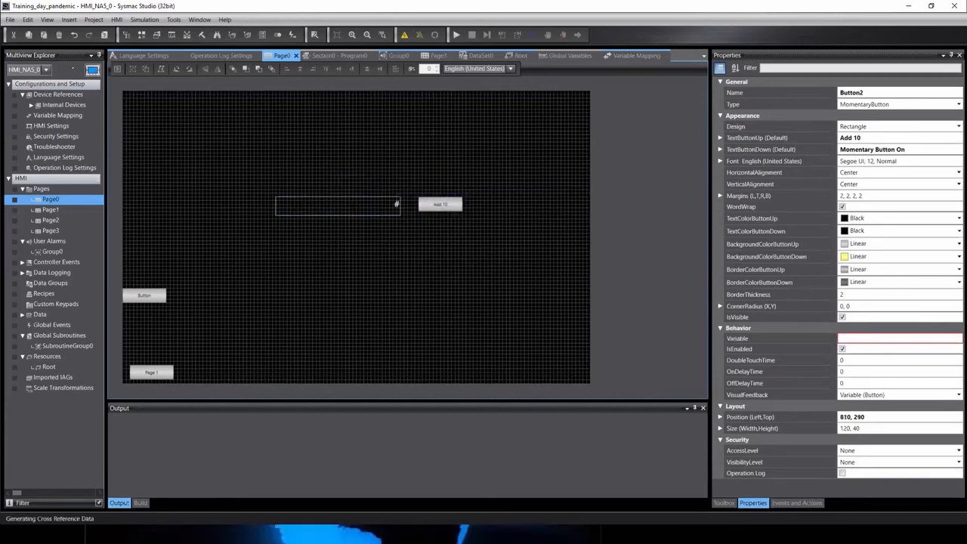
drag(277, 206, 356, 206)
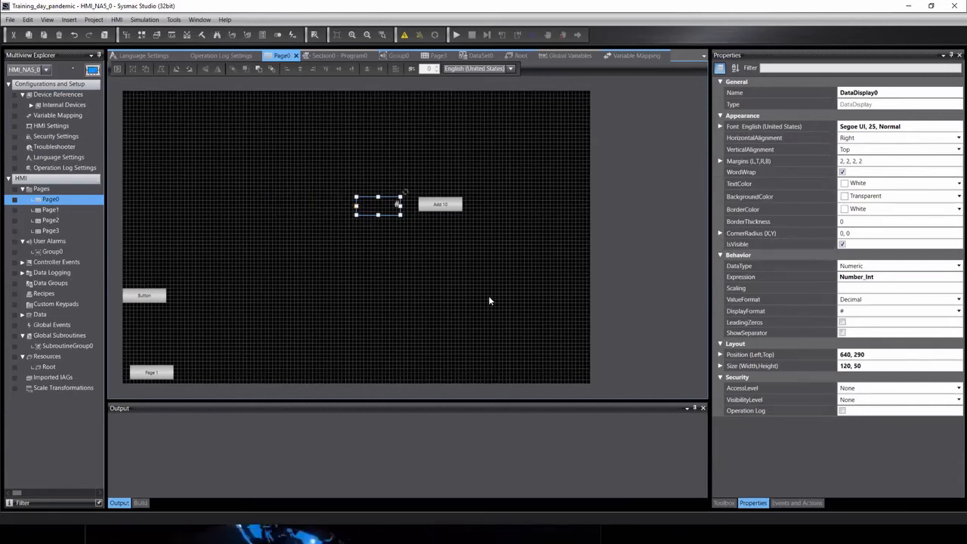
click(442, 224)
click(449, 205)
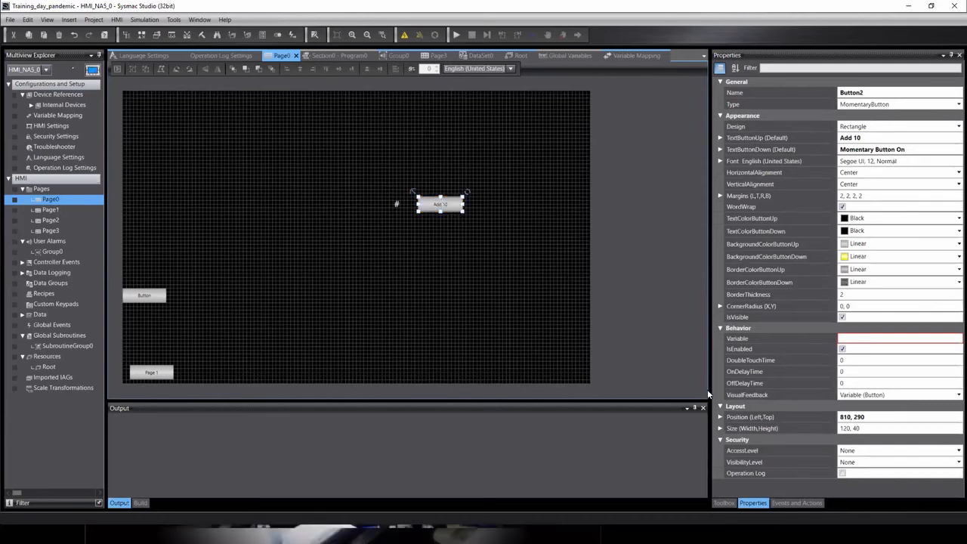
click(797, 503)
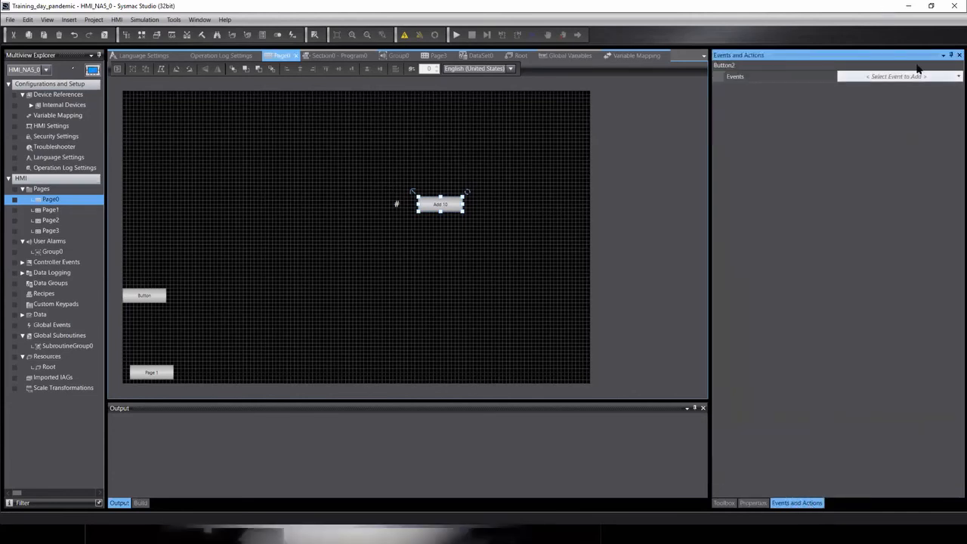
Add a Press event to Add 10 running IncreaseVariable on Number_Int by 10.
click(955, 77)
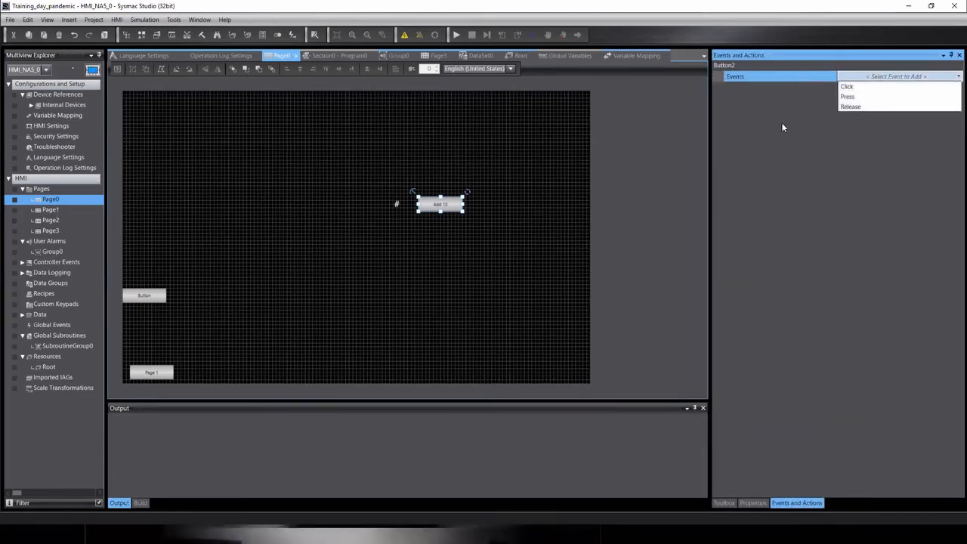
click(860, 98)
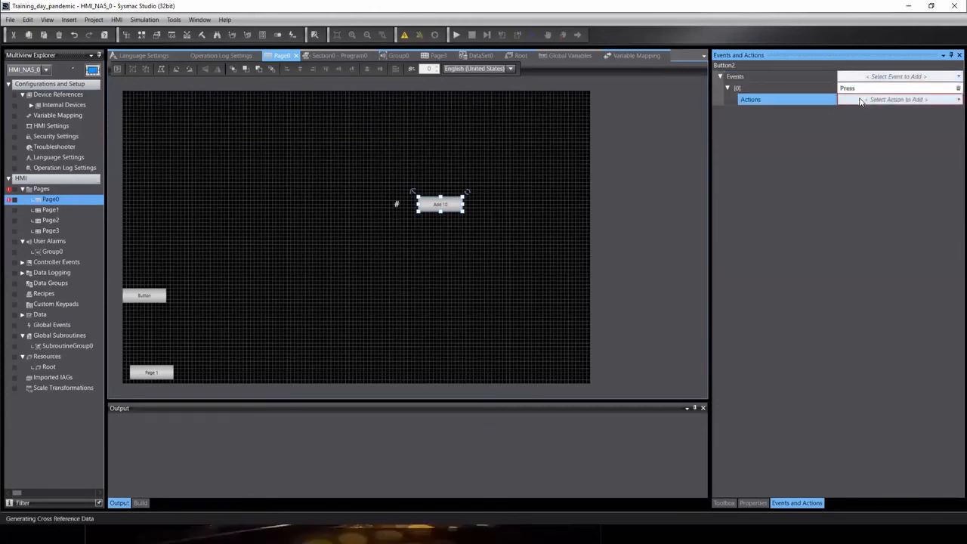
click(861, 99)
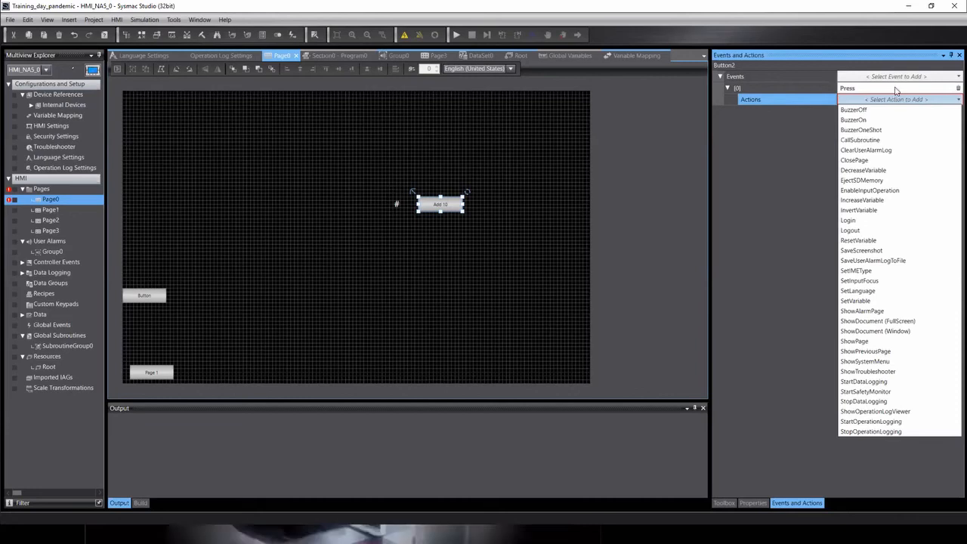
click(859, 200)
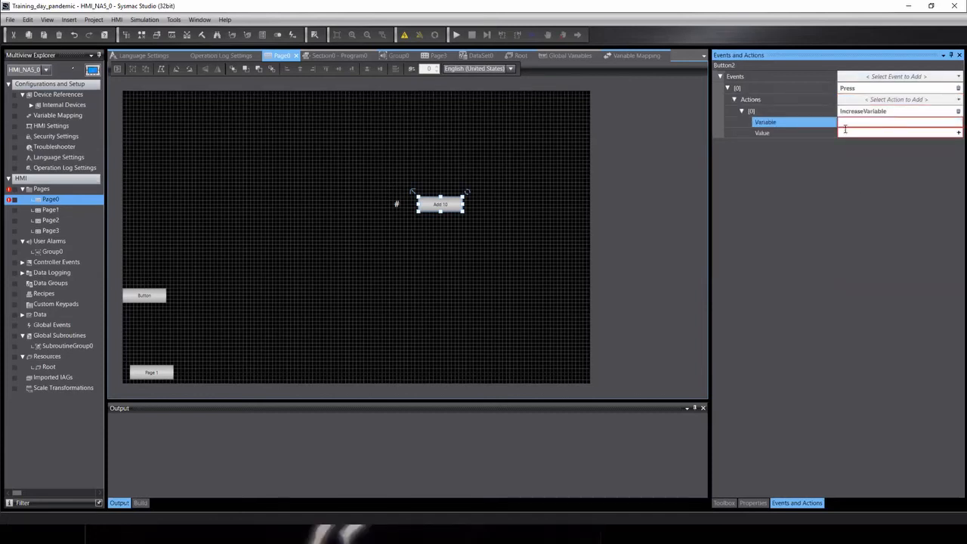
click(853, 122)
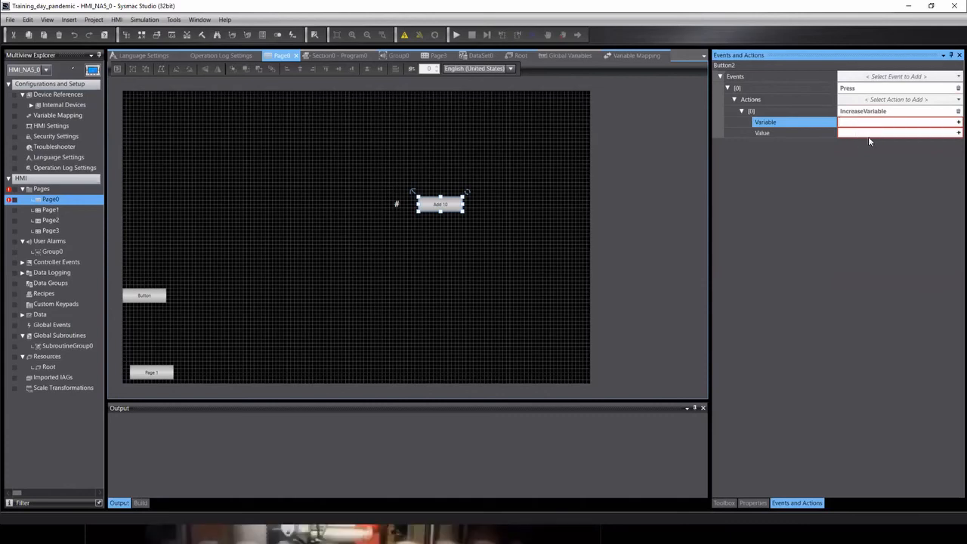
text(Nu)
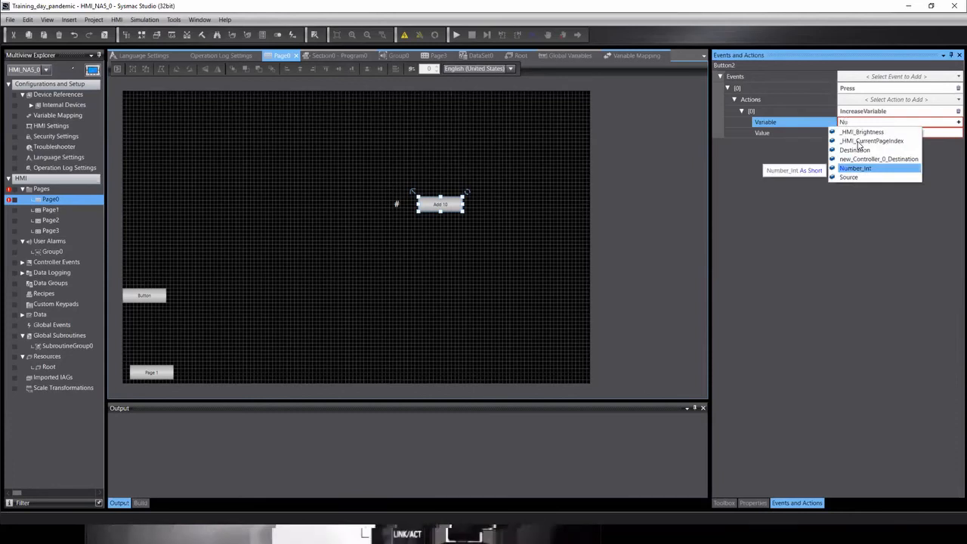
key(Return)
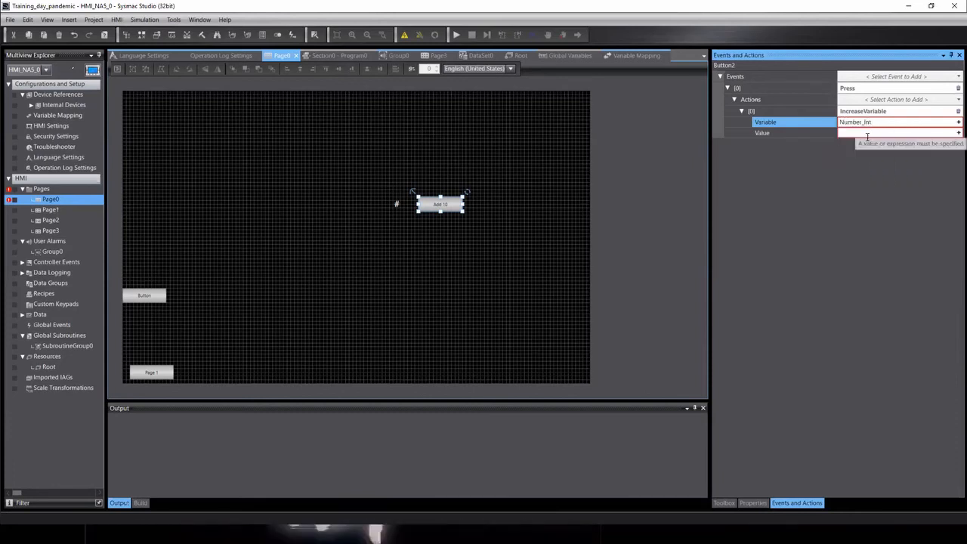
click(861, 133)
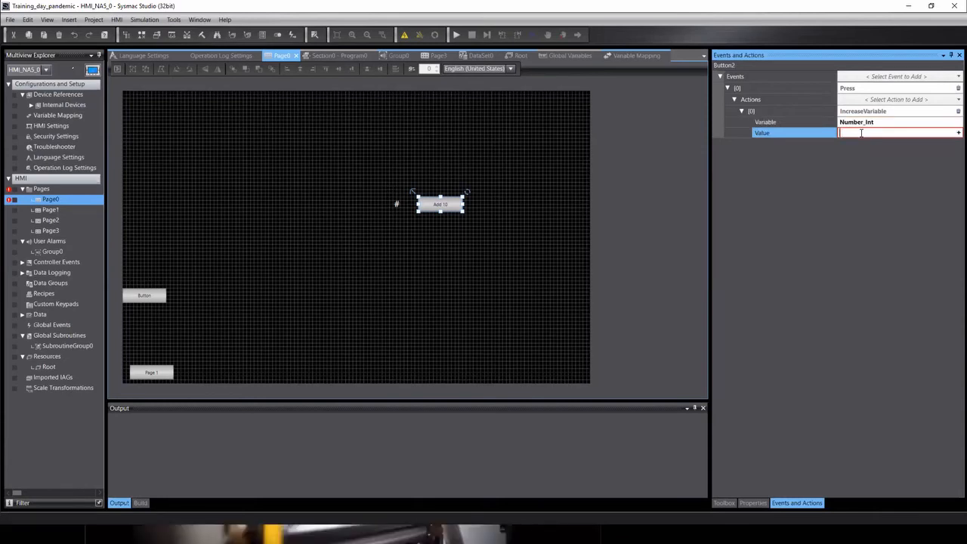
text(10)
key(Return)
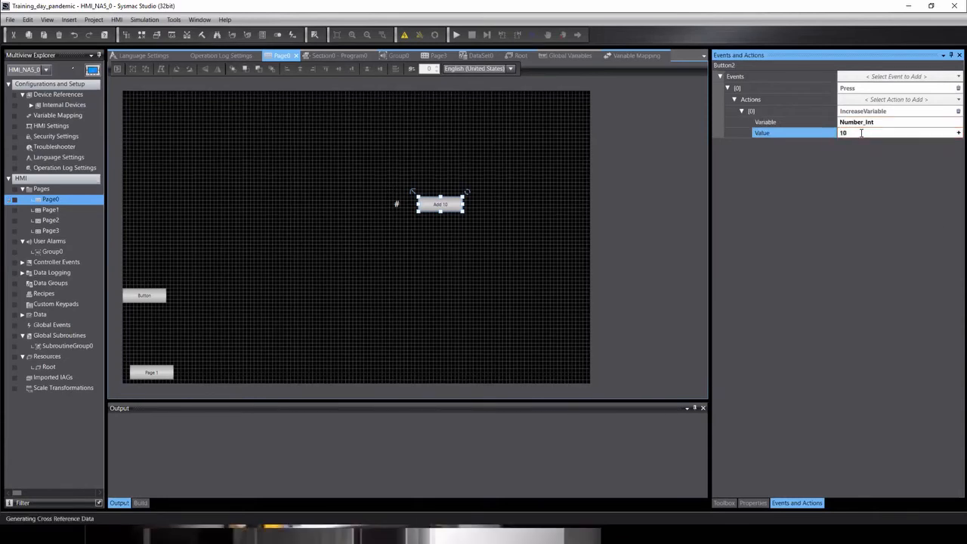
Nudge the Add 10 button slightly up-right and paste a copy of it.
click(542, 205)
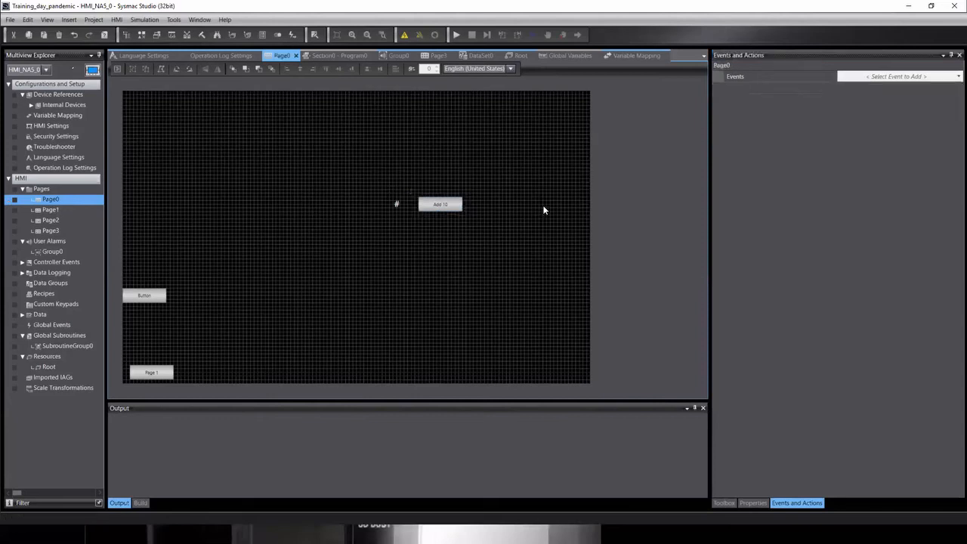
click(447, 204)
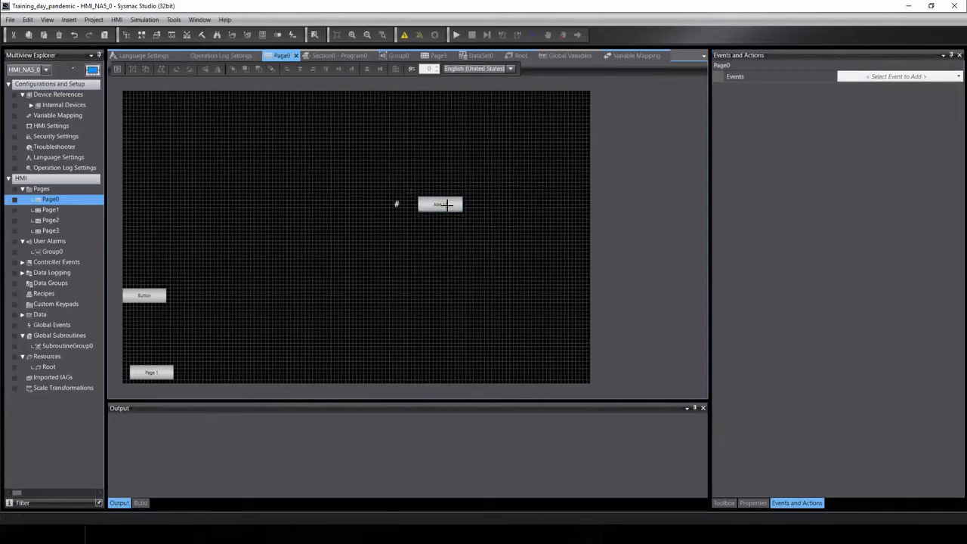
drag(435, 206, 437, 202)
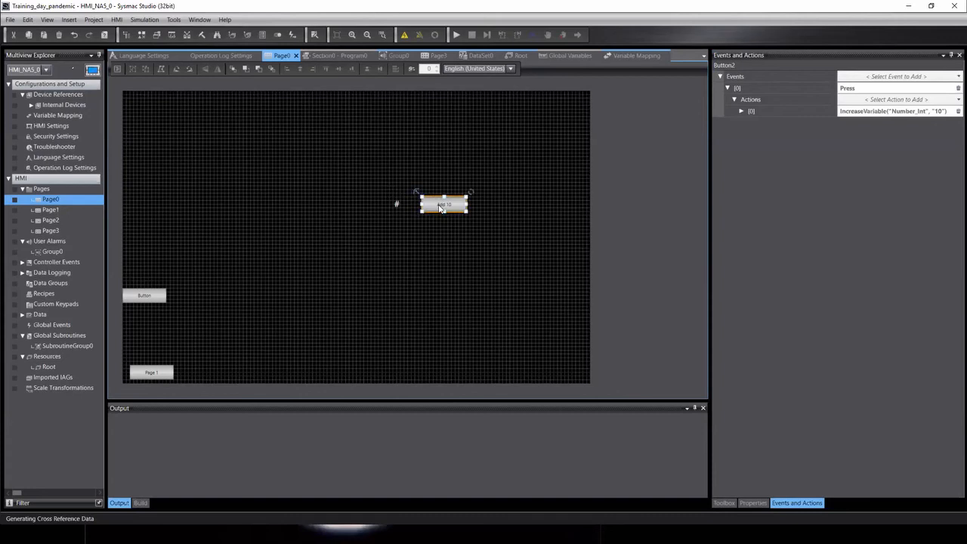
click(450, 280)
click(393, 202)
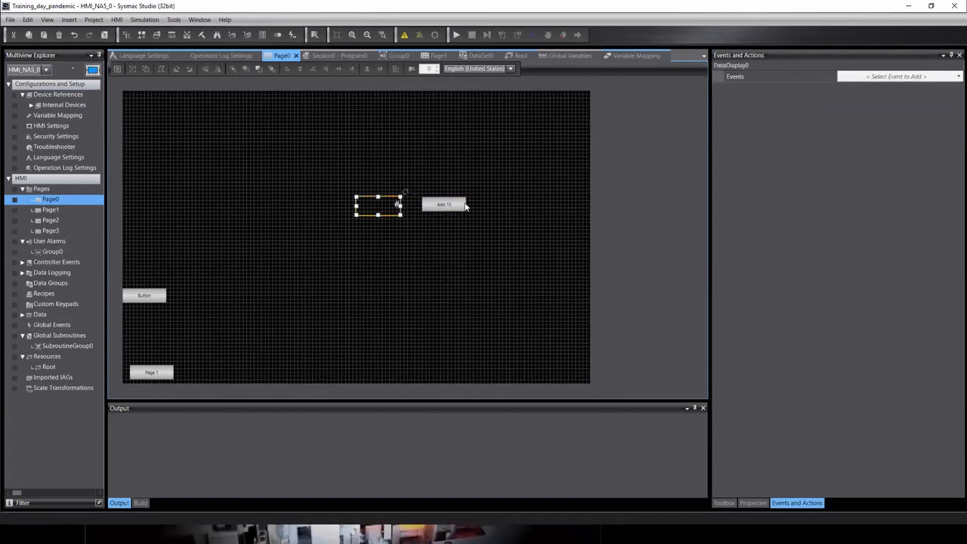
click(457, 204)
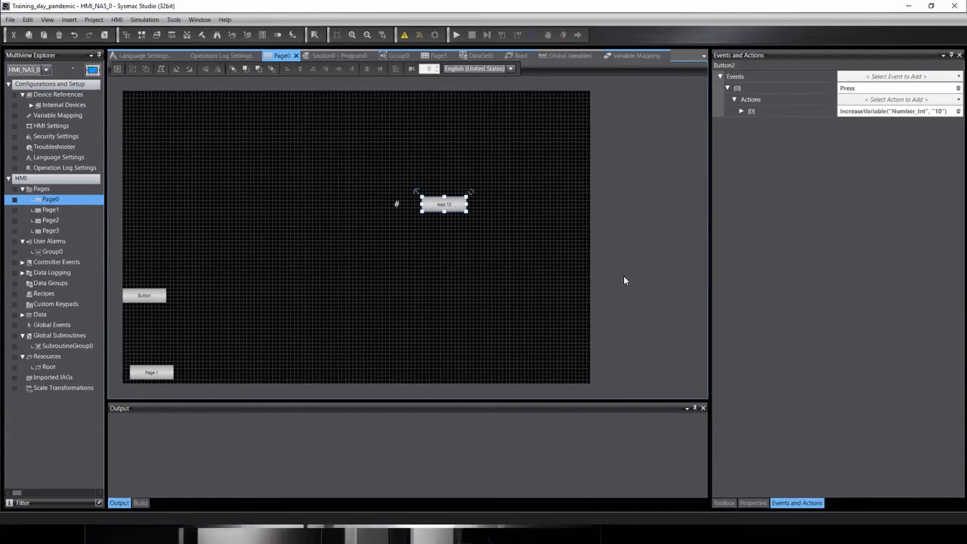
key(ctrl+v)
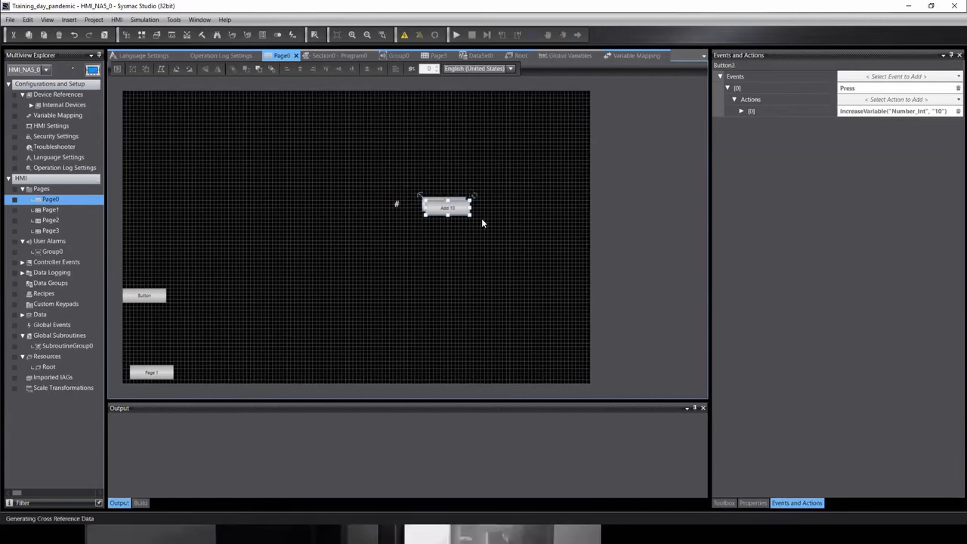
Move the copied button left of the numeric display and caption it 'Sub 10'.
click(27, 19)
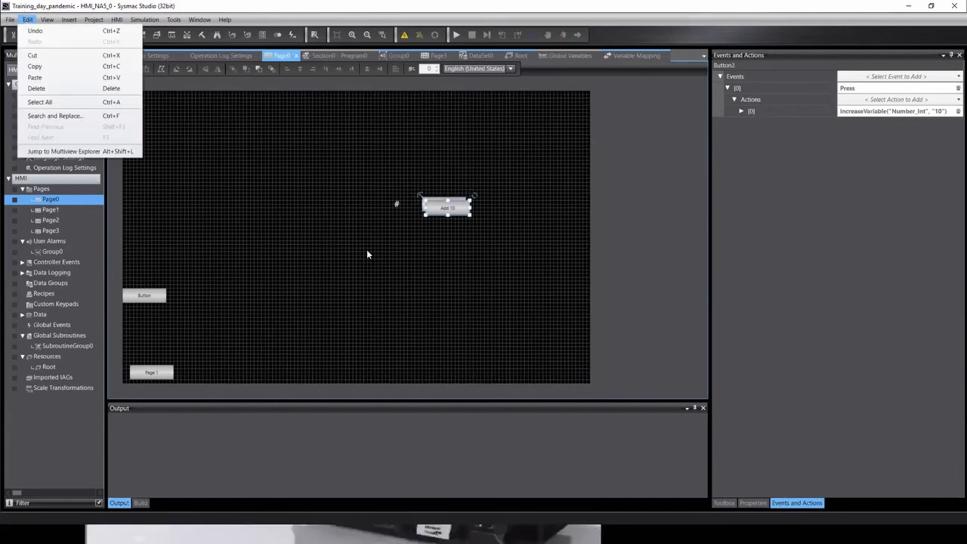
click(455, 223)
drag(453, 206, 310, 204)
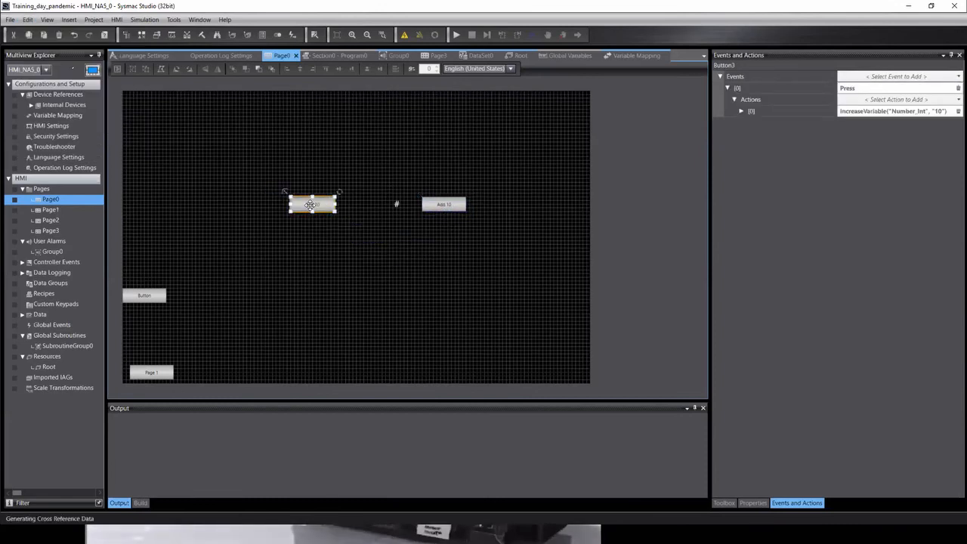
double_click(312, 212)
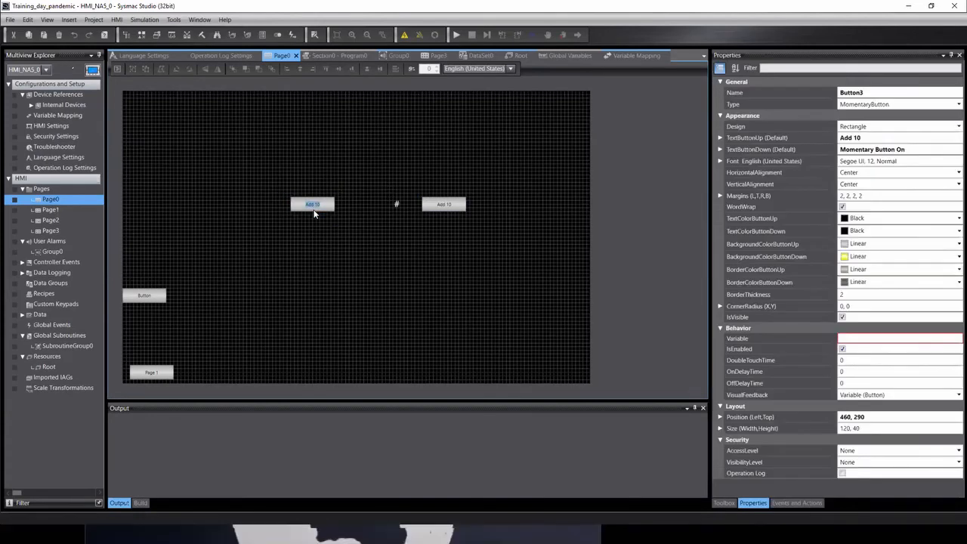
text(Sub 10)
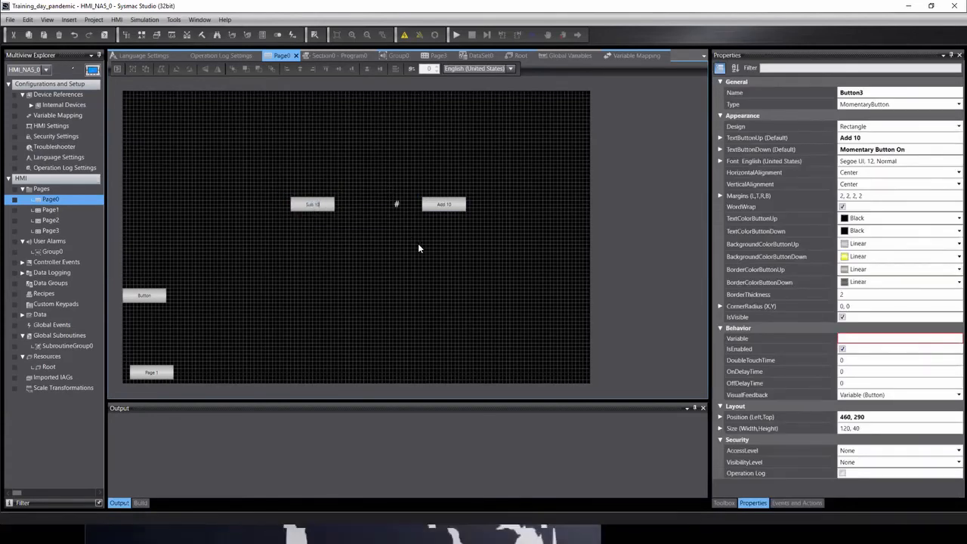
key(Return)
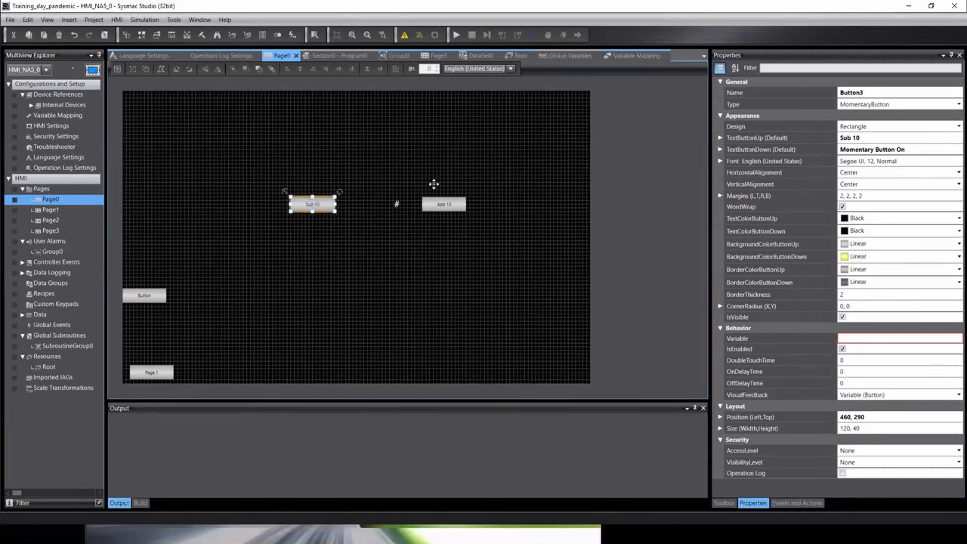
click(778, 504)
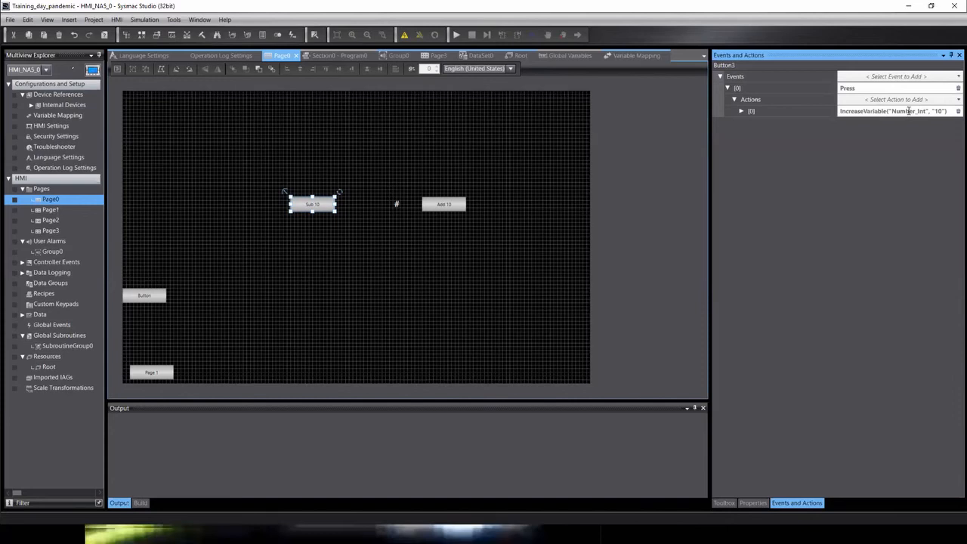
Replace Sub 10's copied action with DecreaseVariable on Number_Int by 10.
click(951, 112)
click(940, 100)
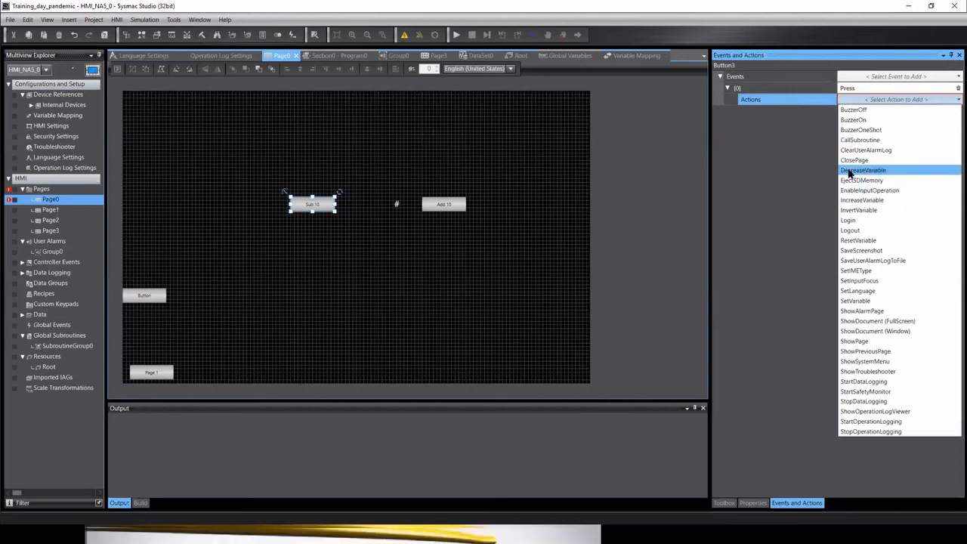
click(850, 171)
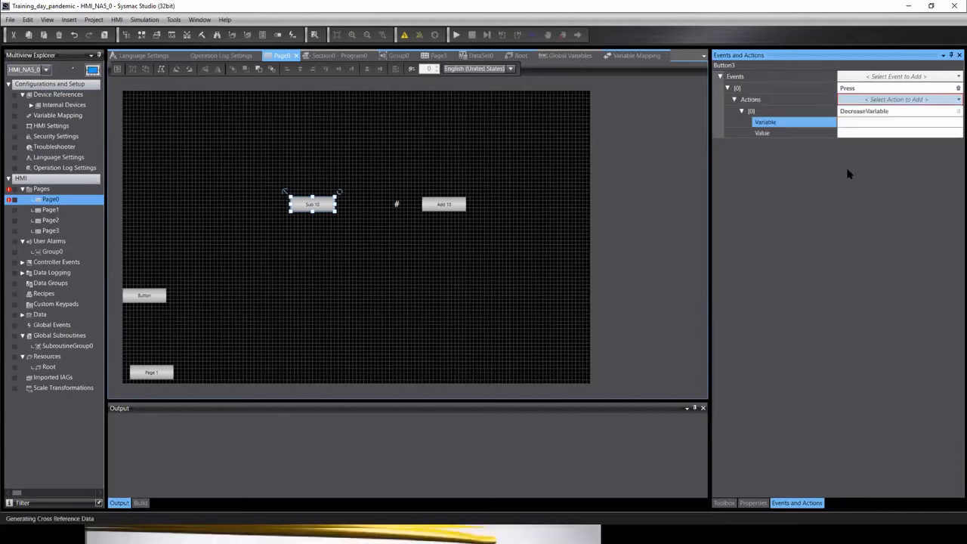
click(865, 122)
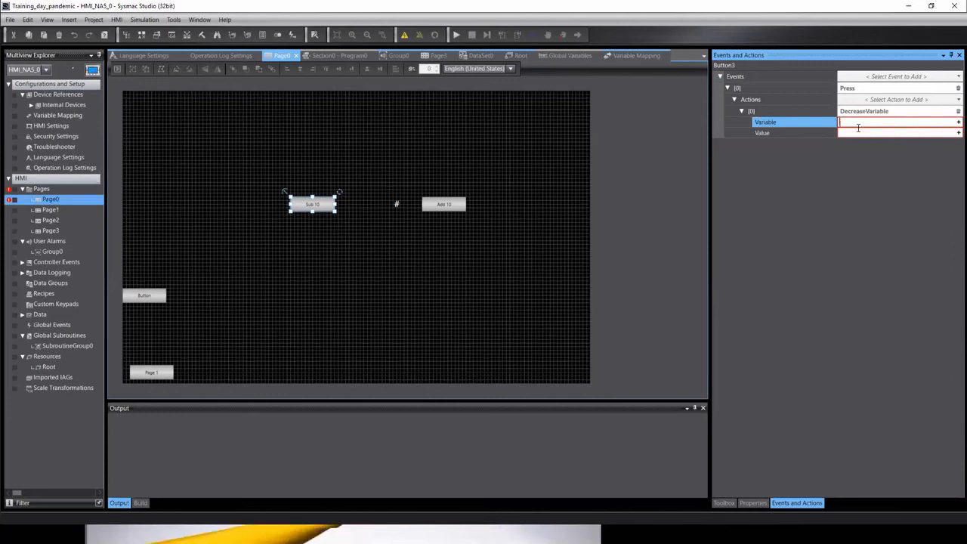
text(Num)
key(Return)
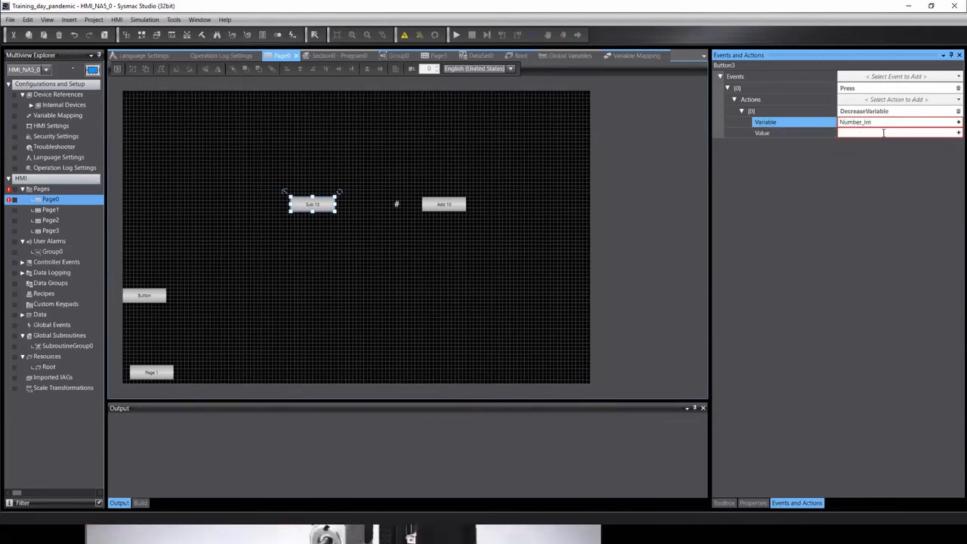
click(884, 133)
text(10)
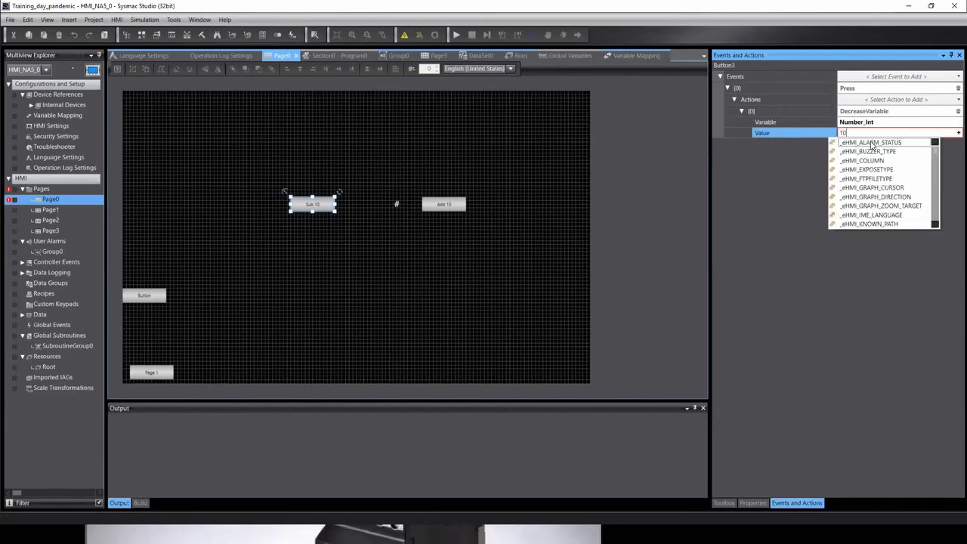
key(Return)
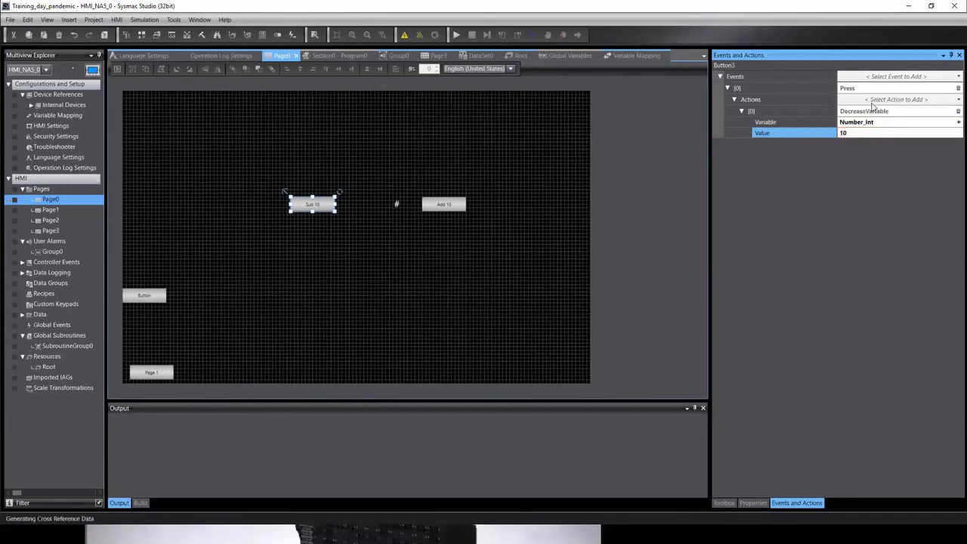
click(449, 234)
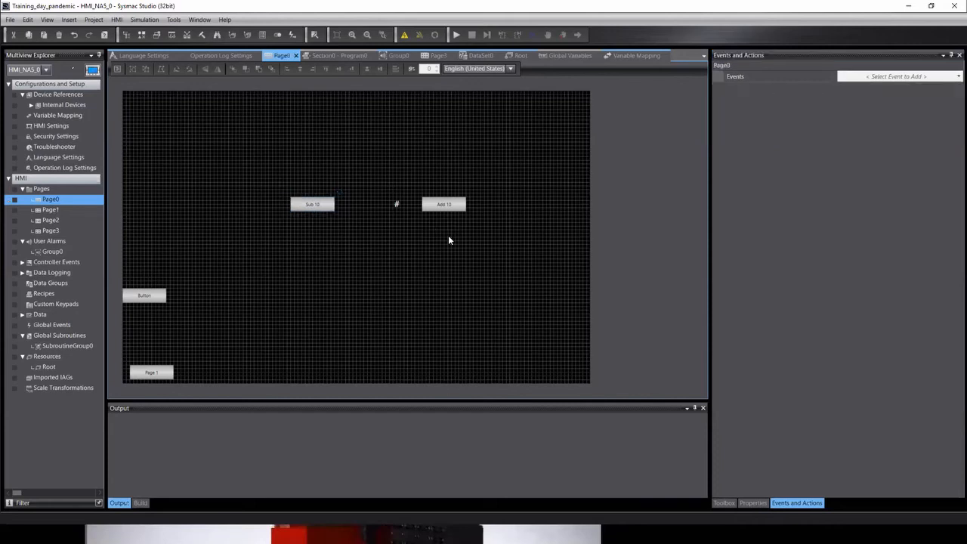
Place a data display between Sub 10 and Add 10, shifting Sub 10 slightly right.
click(399, 203)
drag(382, 201, 389, 198)
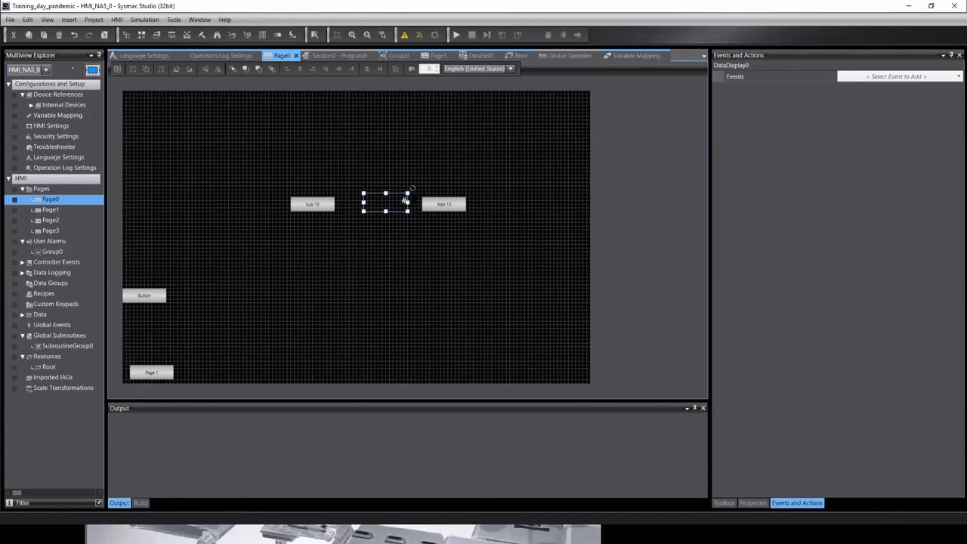
drag(317, 209, 325, 204)
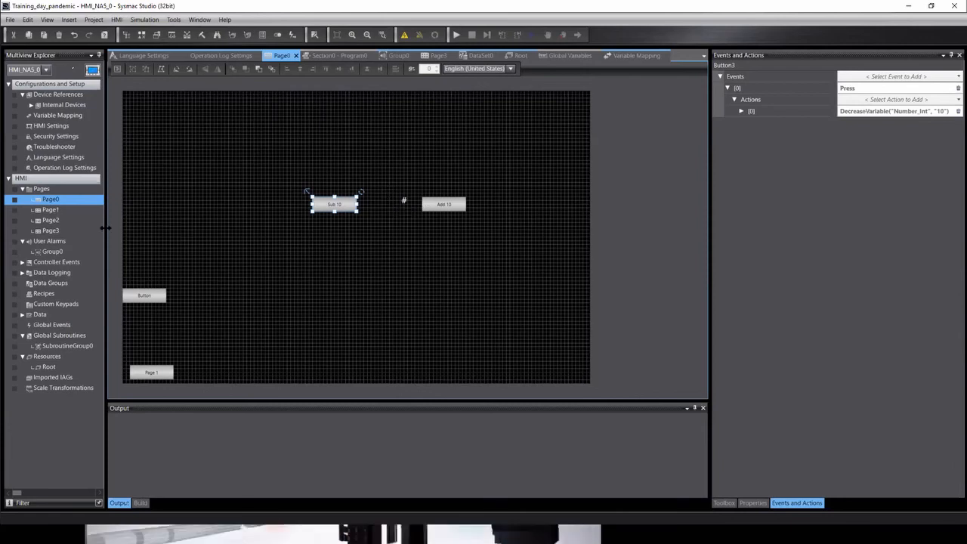
click(40, 74)
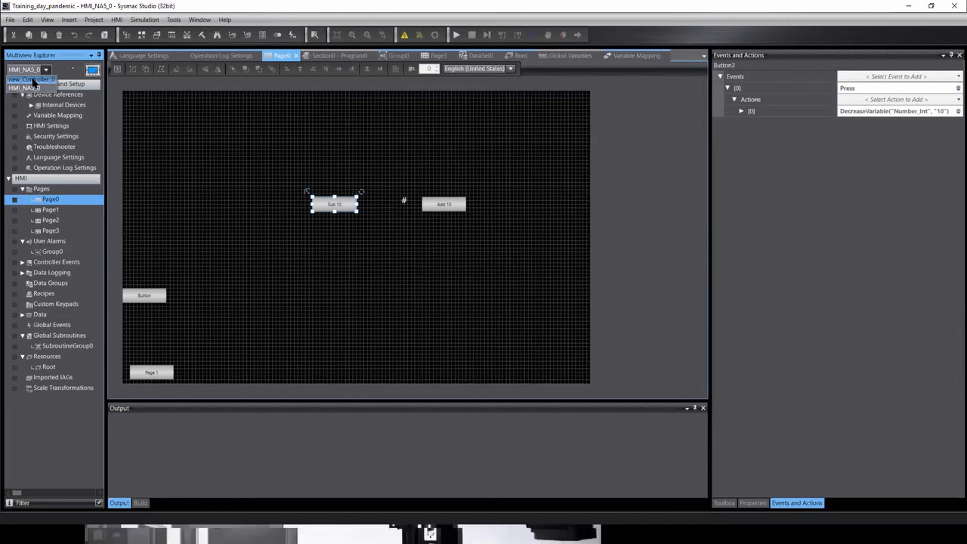
Set Number_Int's initial value to 50 in new_Controller_0's Global Variables.
click(30, 80)
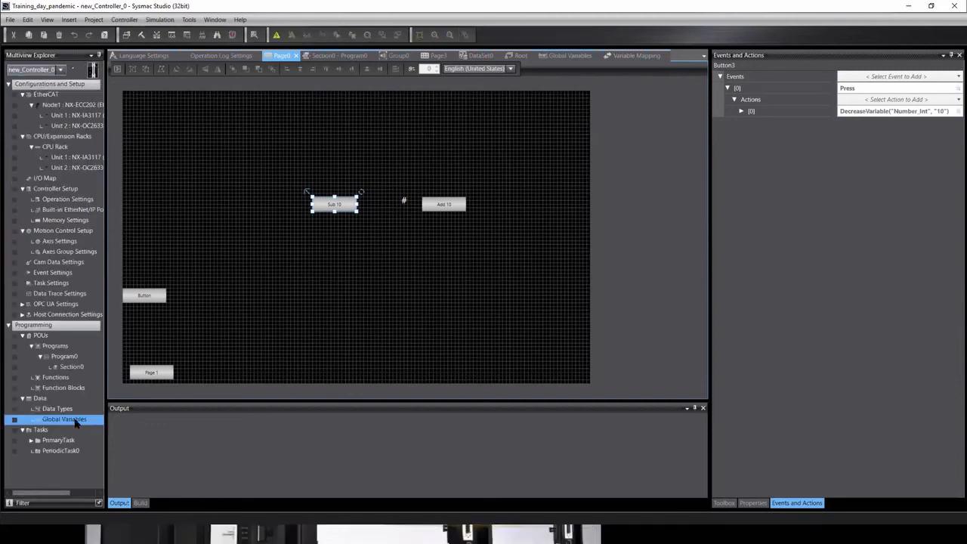
double_click(74, 422)
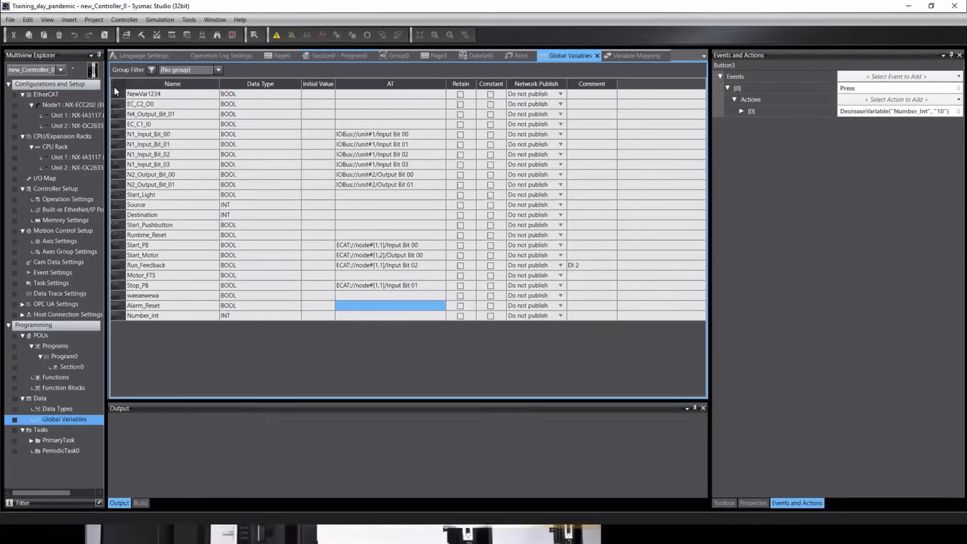
click(117, 315)
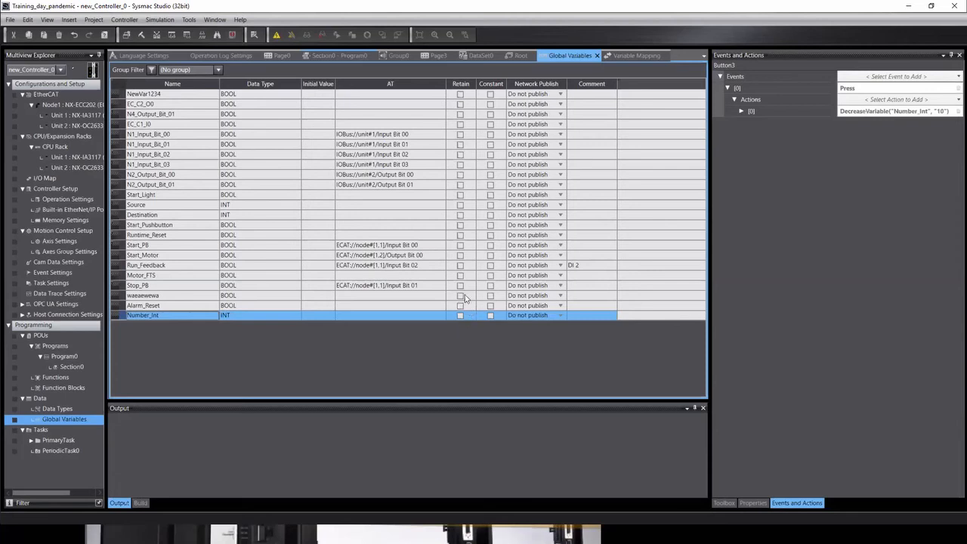
click(317, 318)
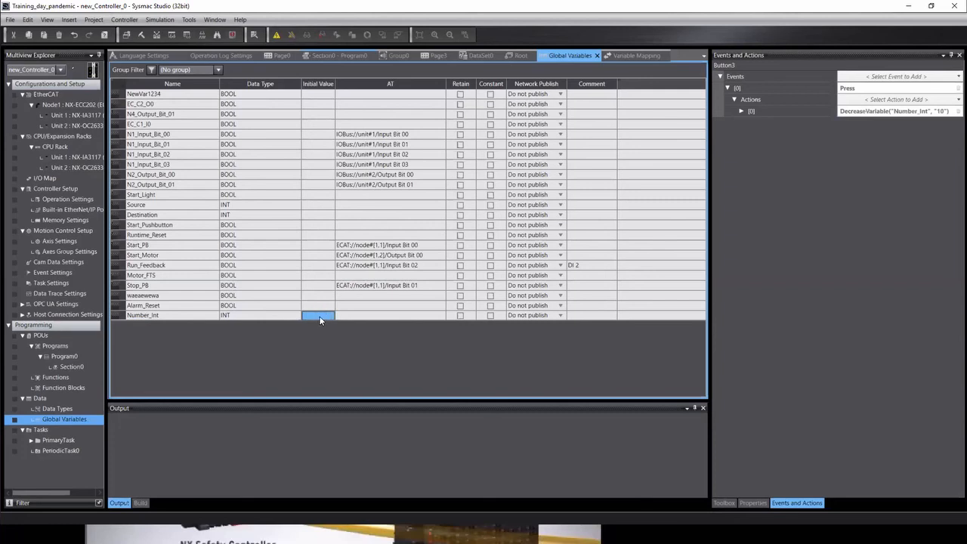
click(321, 315)
text(50)
click(386, 311)
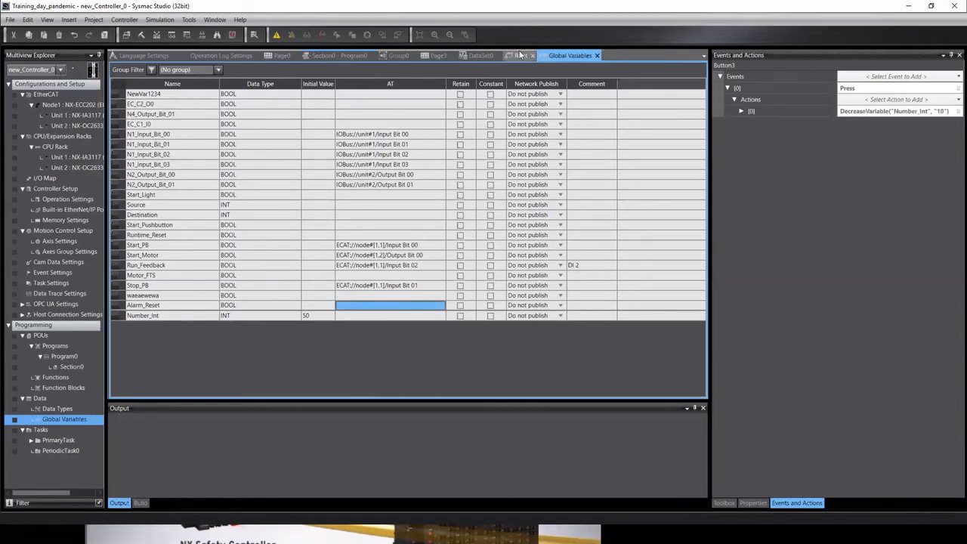
click(428, 53)
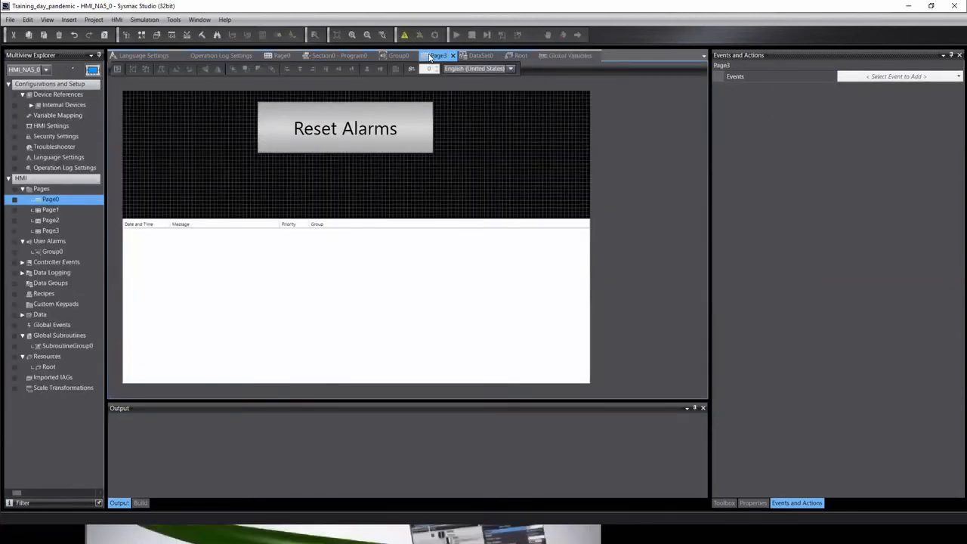
Reopen the Page0 screen design from the HMI tree.
double_click(49, 201)
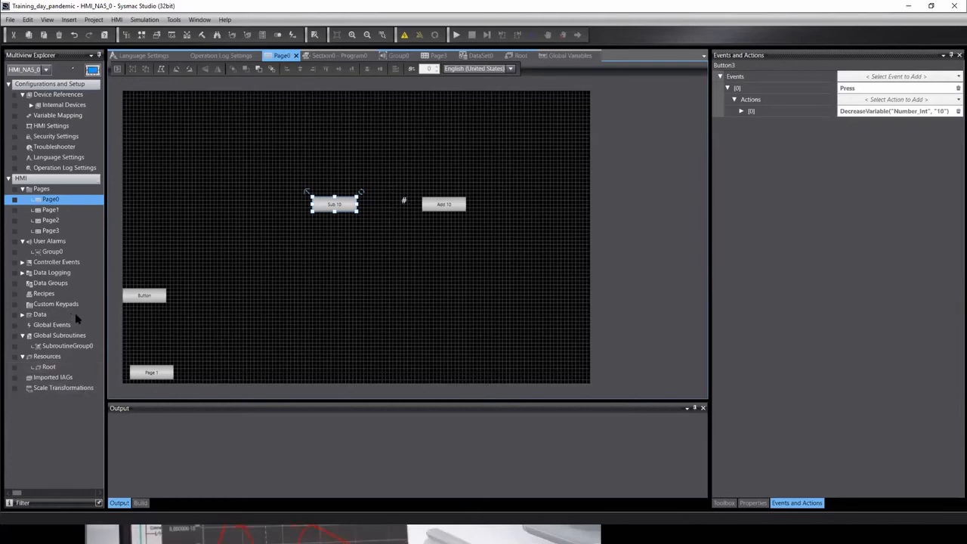
click(47, 70)
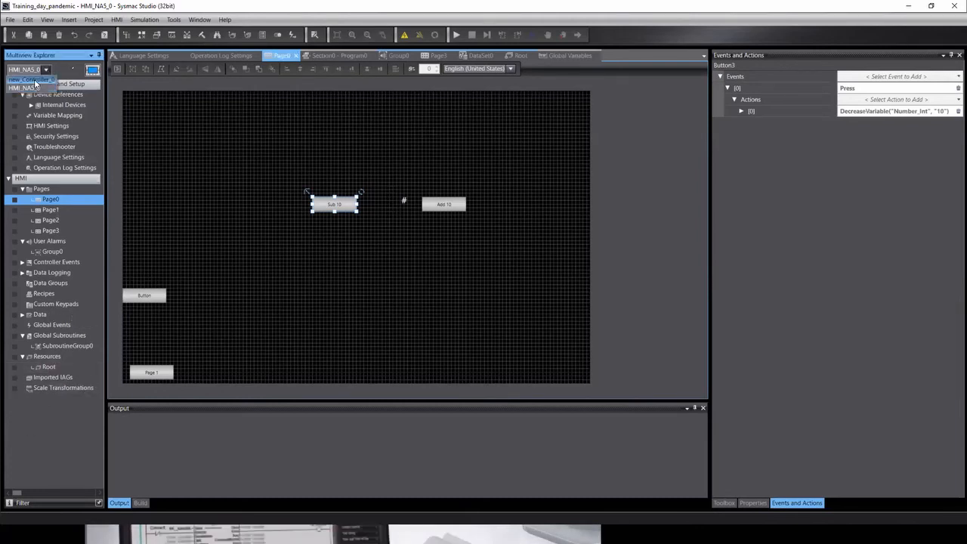
In new_Controller_0's Global Variables, toggle Retain on Number_Int on and back off.
click(30, 86)
double_click(64, 420)
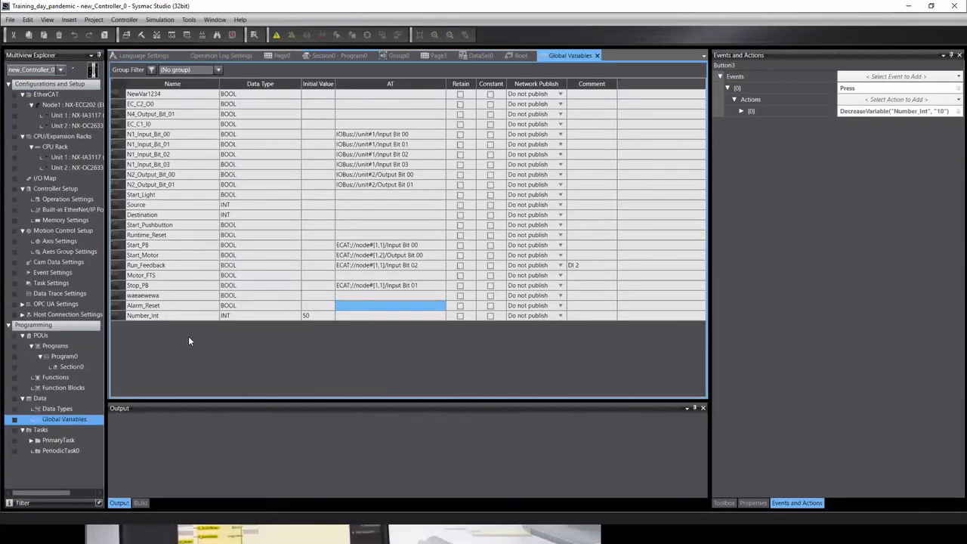
click(463, 317)
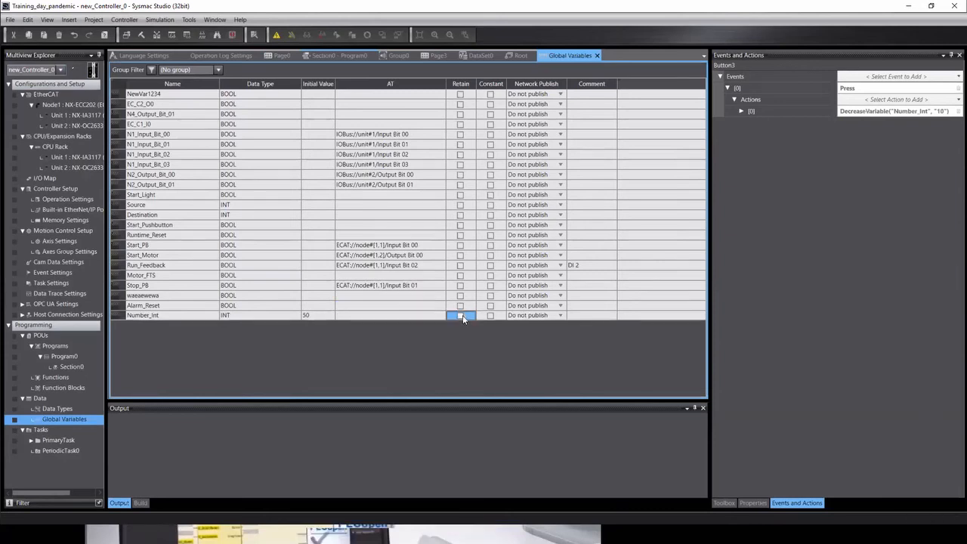
click(460, 316)
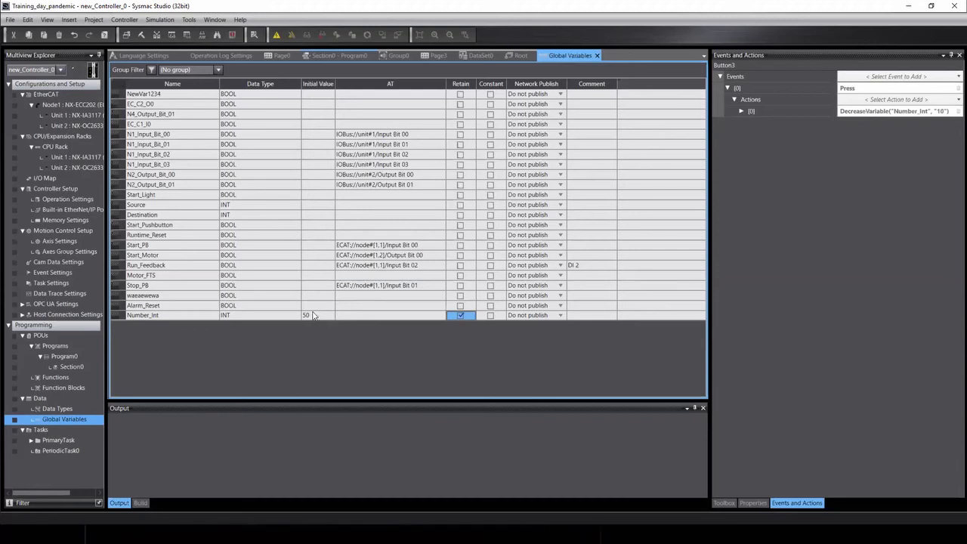
click(309, 318)
click(460, 316)
click(461, 318)
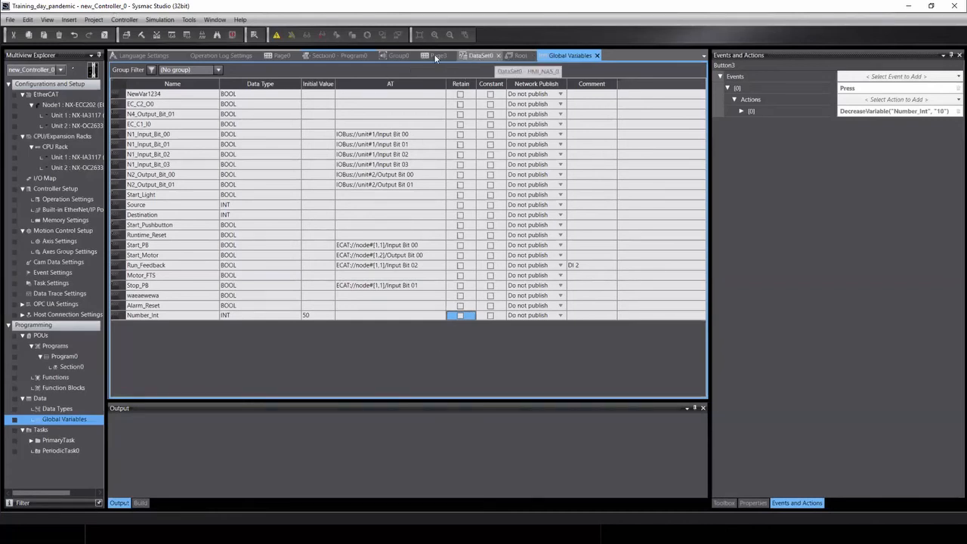
click(287, 56)
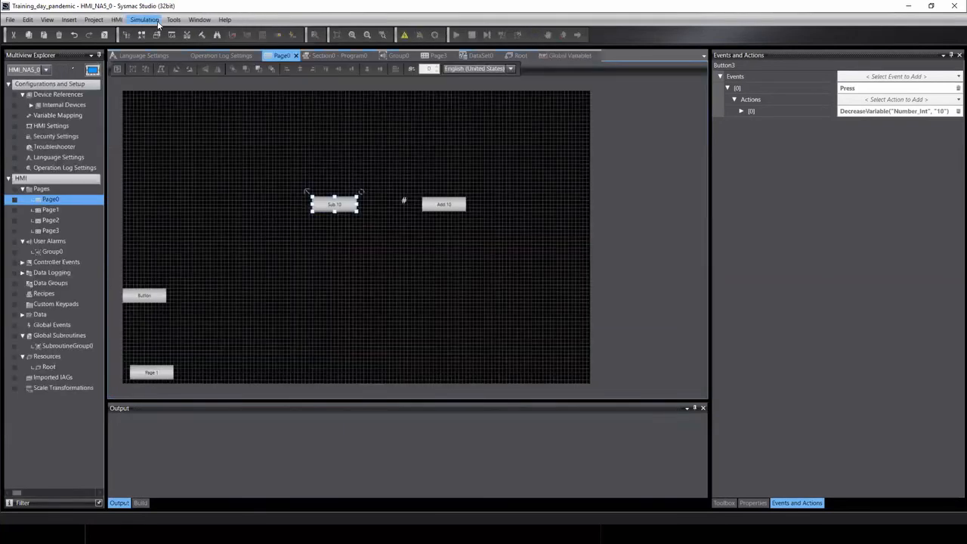
Run Page0 in integrated simulation with the new_Controller_0 controller simulator.
click(155, 20)
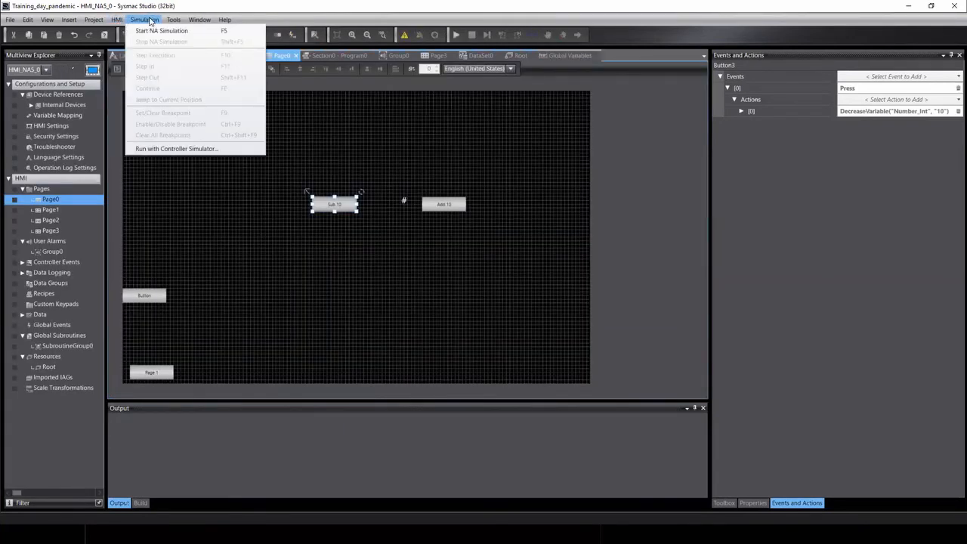
click(159, 149)
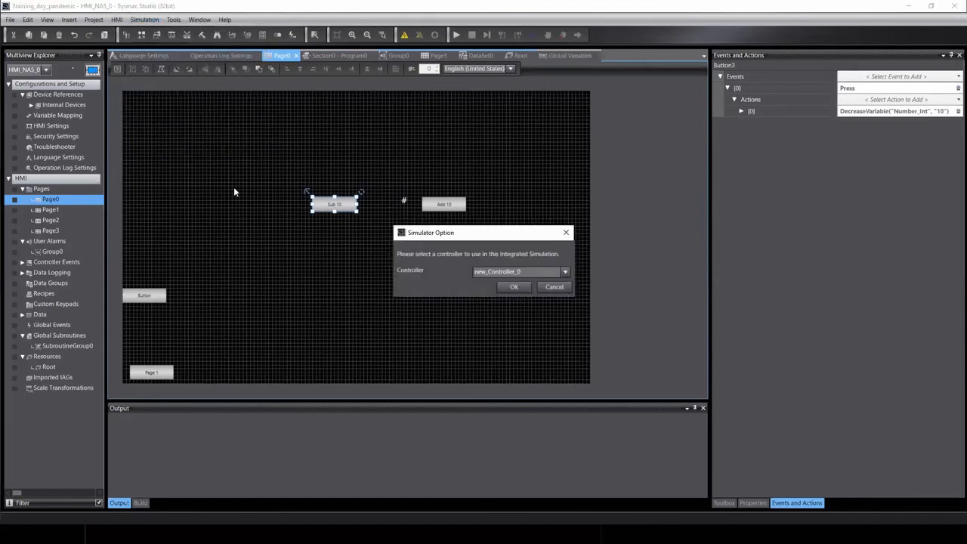
click(507, 288)
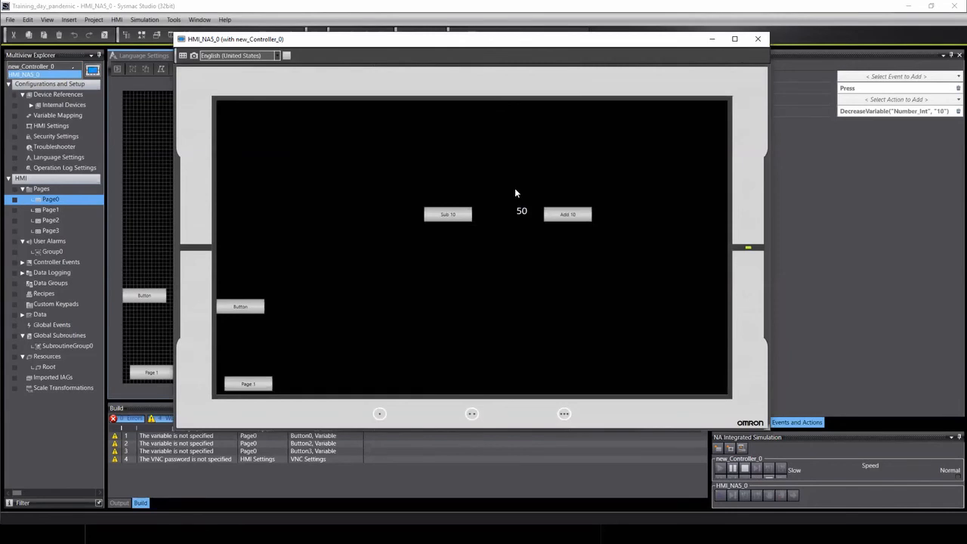
Press Add 10 and Sub 10 repeatedly until the display reads 240, then close the simulator.
click(581, 215)
click(582, 216)
click(458, 214)
click(457, 214)
click(458, 214)
click(454, 217)
click(586, 216)
click(586, 217)
click(586, 217)
click(582, 216)
click(583, 216)
click(583, 216)
click(582, 216)
click(583, 216)
click(581, 216)
click(581, 216)
click(581, 216)
click(581, 216)
click(581, 216)
click(581, 216)
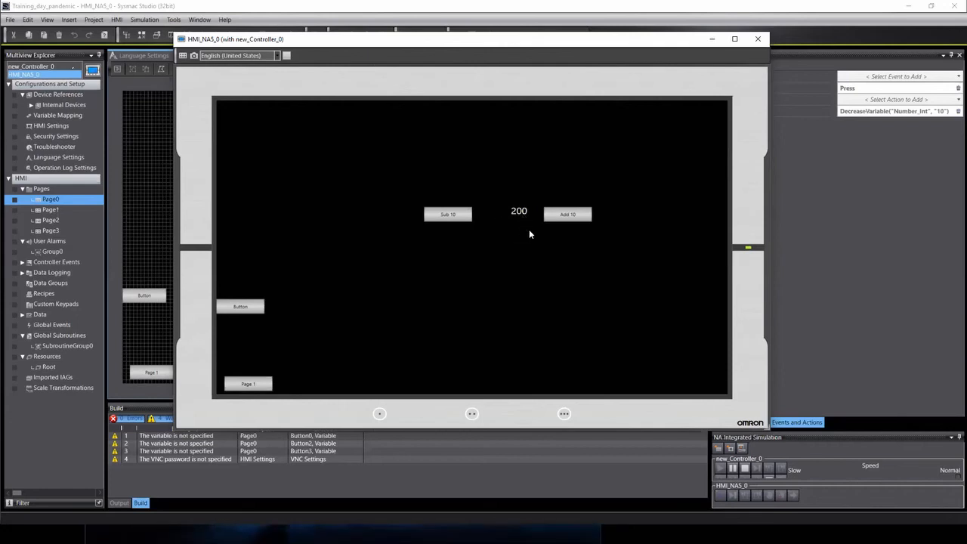
triple_click(572, 219)
click(573, 219)
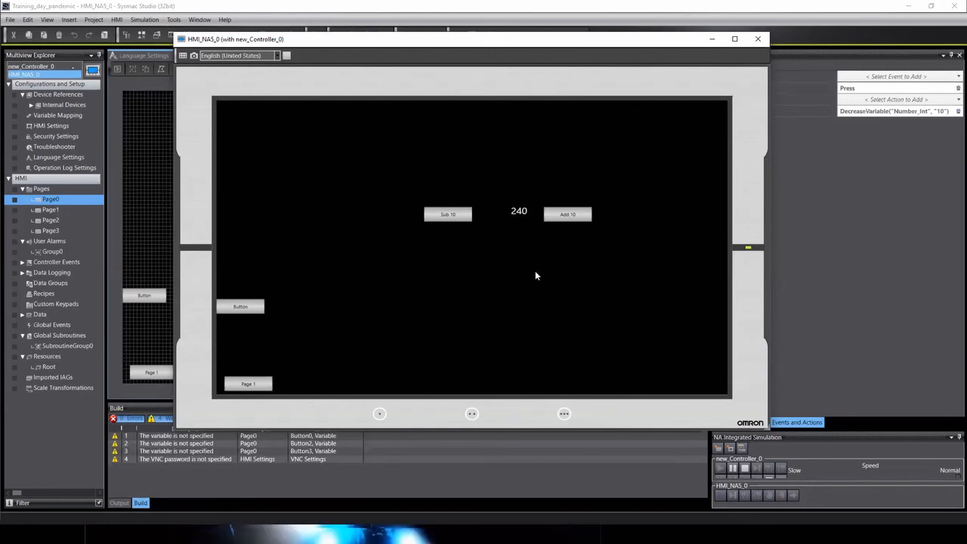
click(758, 39)
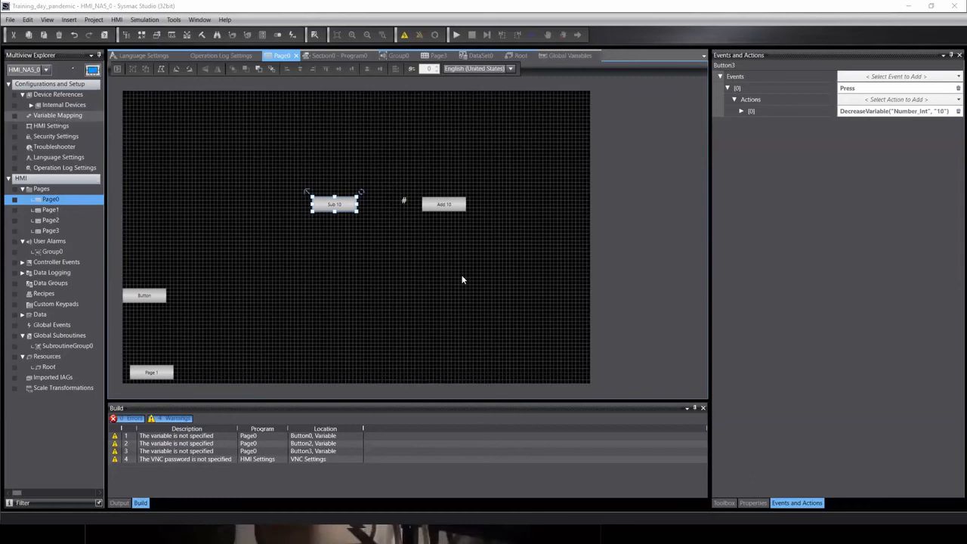
drag(528, 149, 265, 241)
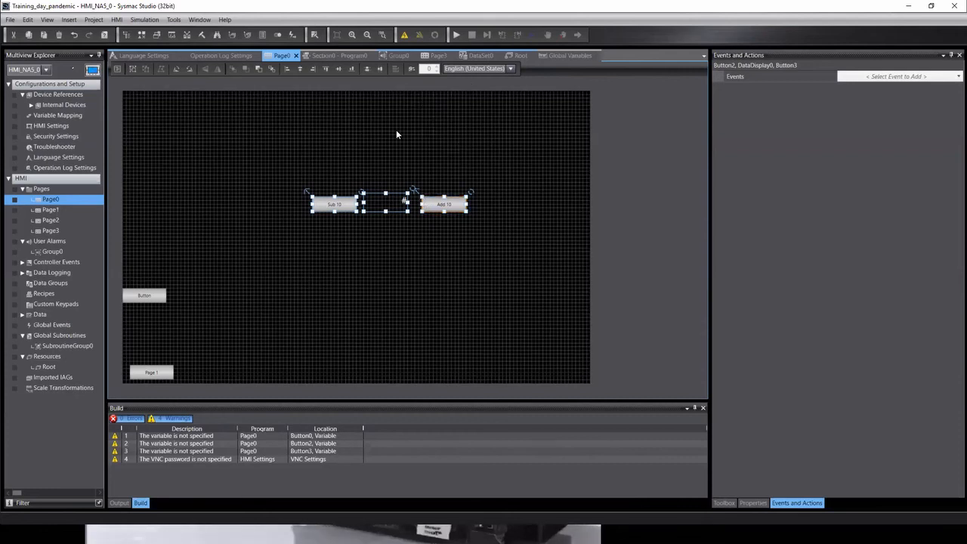
click(474, 154)
drag(216, 142, 549, 262)
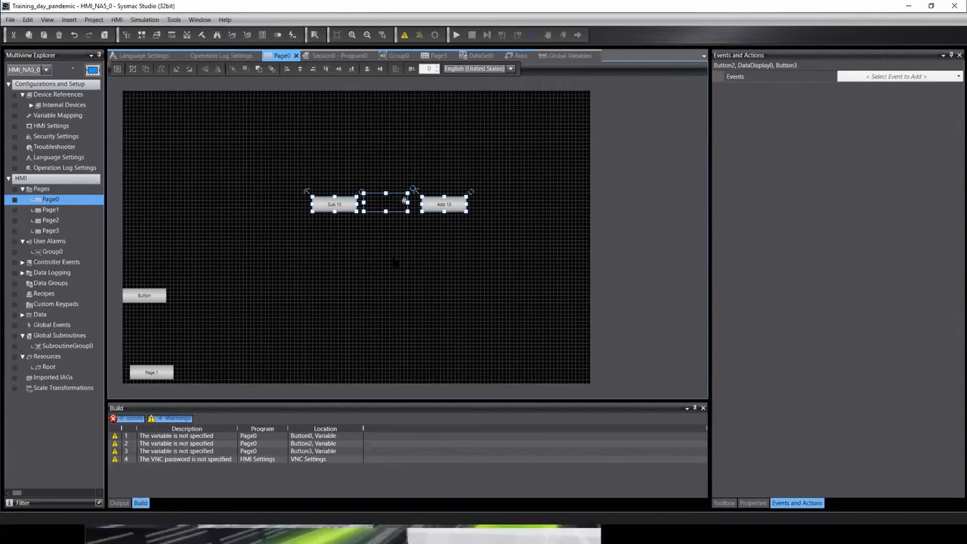
drag(232, 145, 567, 269)
click(397, 198)
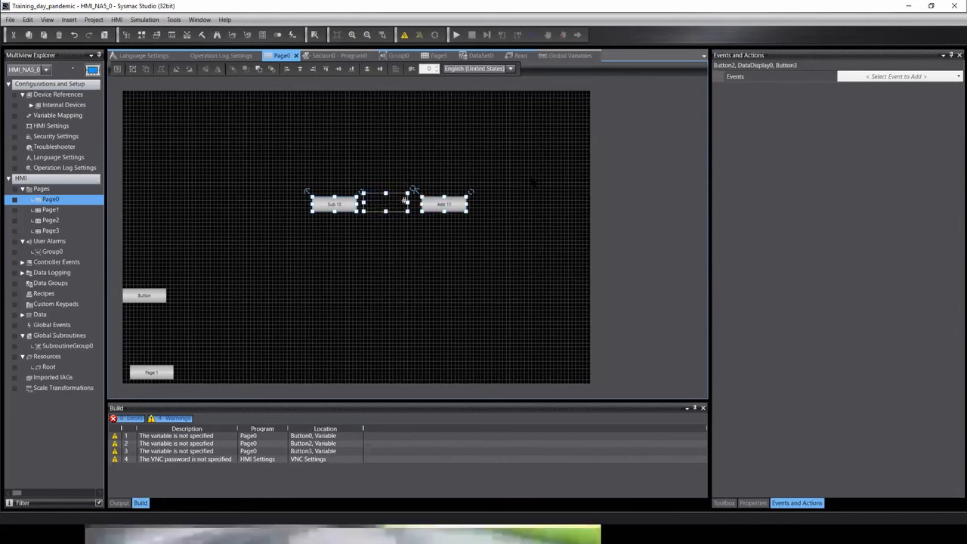
key(ctrl+v)
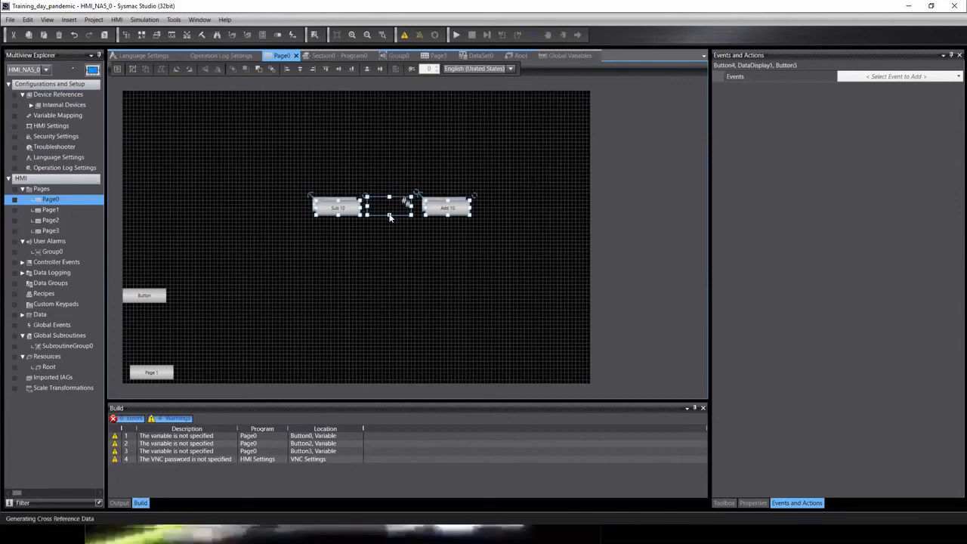
drag(330, 205, 327, 257)
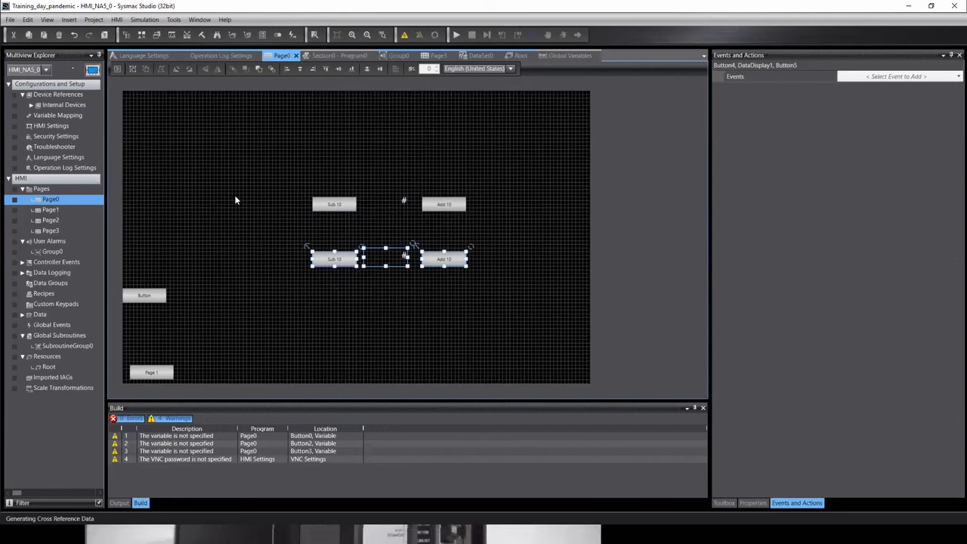
click(238, 195)
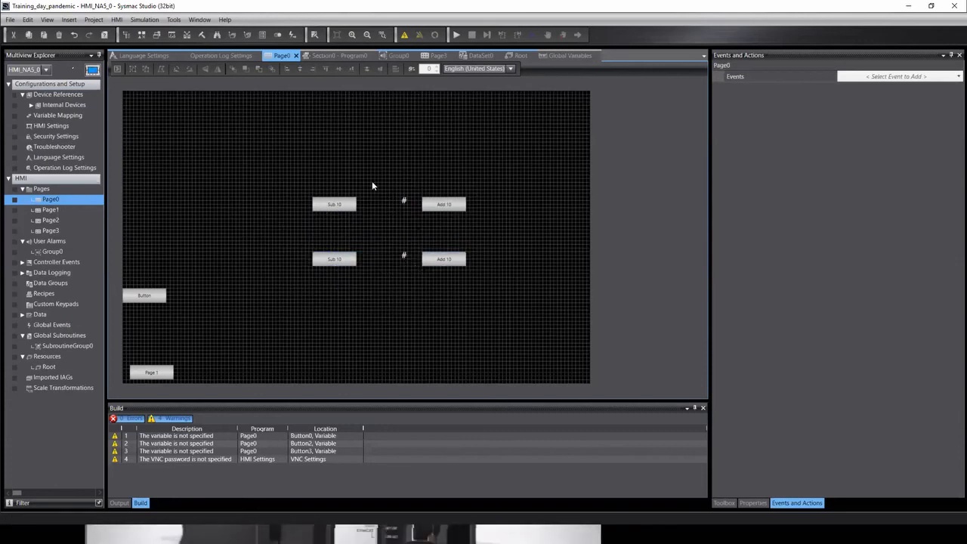
Open the HMI's Variable Mapping editor from the Multiview Explorer.
click(31, 105)
click(49, 125)
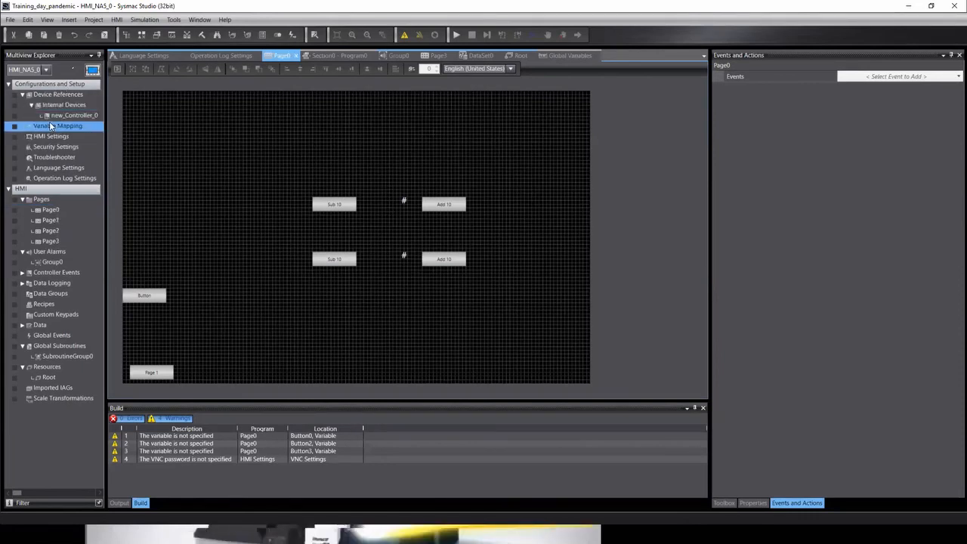
double_click(50, 129)
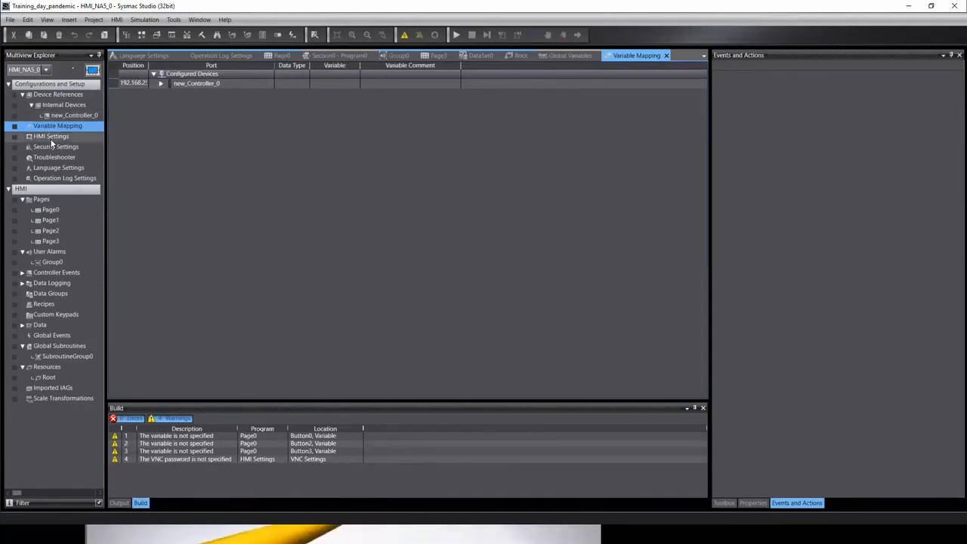
double_click(55, 116)
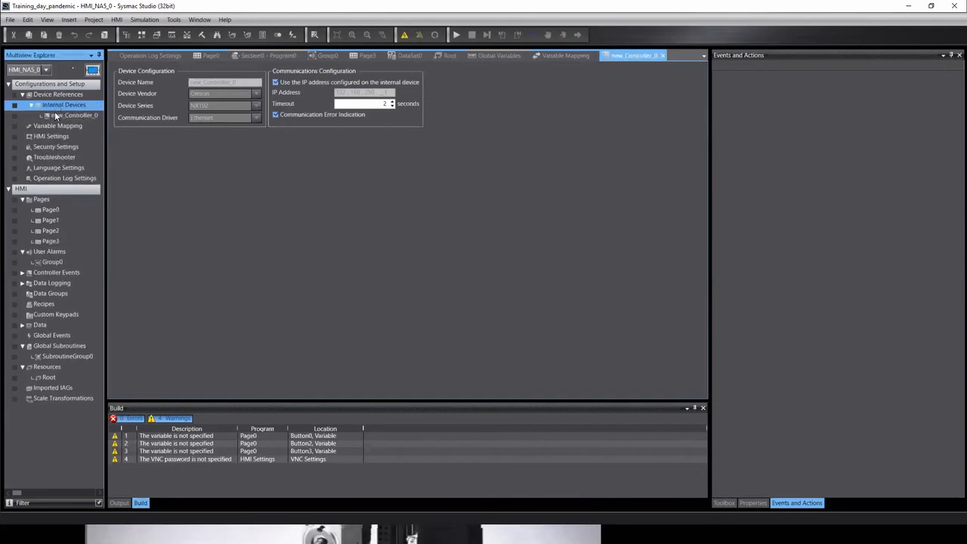
double_click(55, 126)
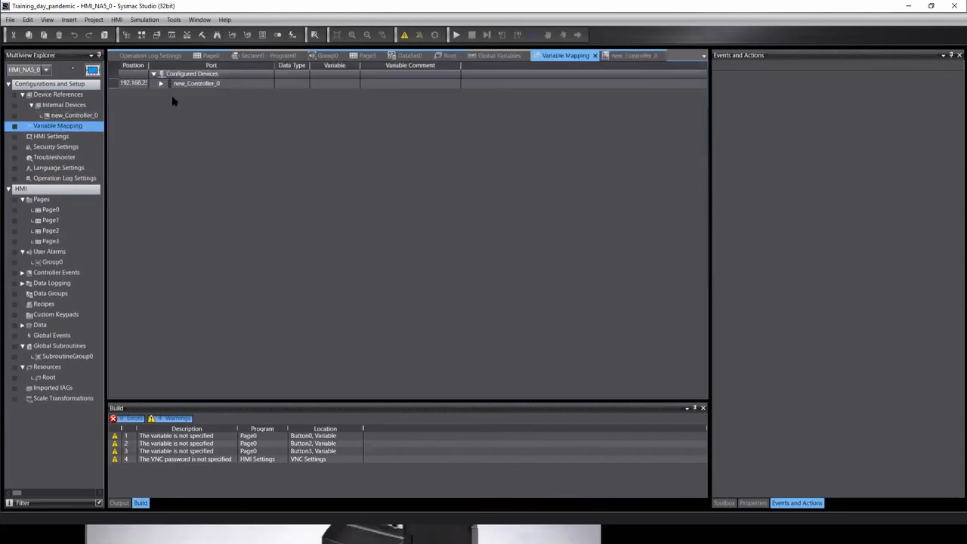
Expand new_Controller_0 to show its System Variables and User Variables, then expand Data.
click(160, 84)
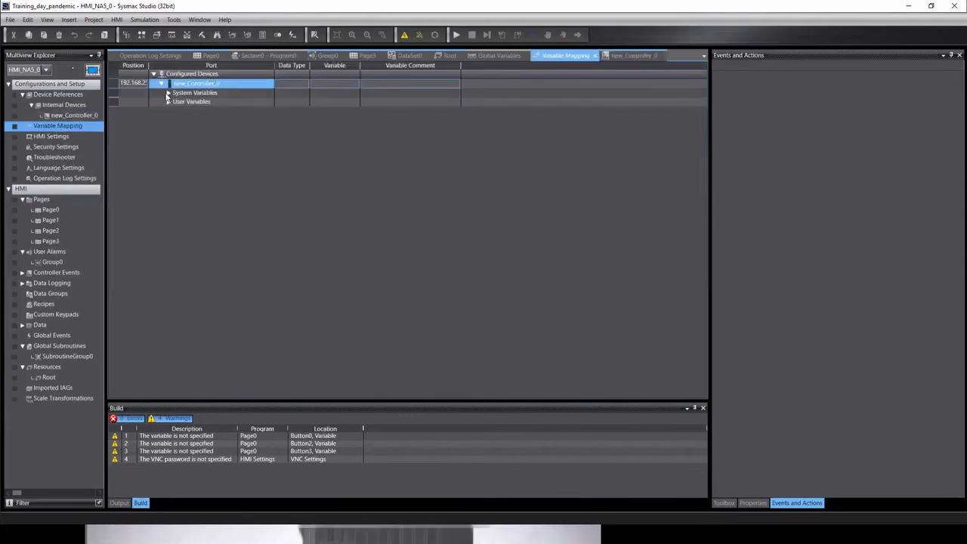
click(168, 93)
click(168, 92)
click(169, 103)
click(168, 103)
click(168, 103)
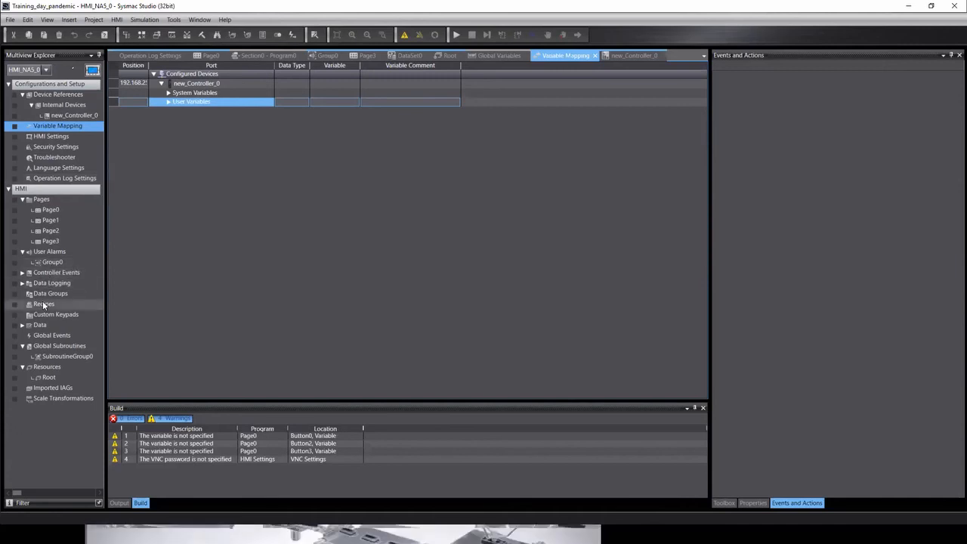
double_click(36, 325)
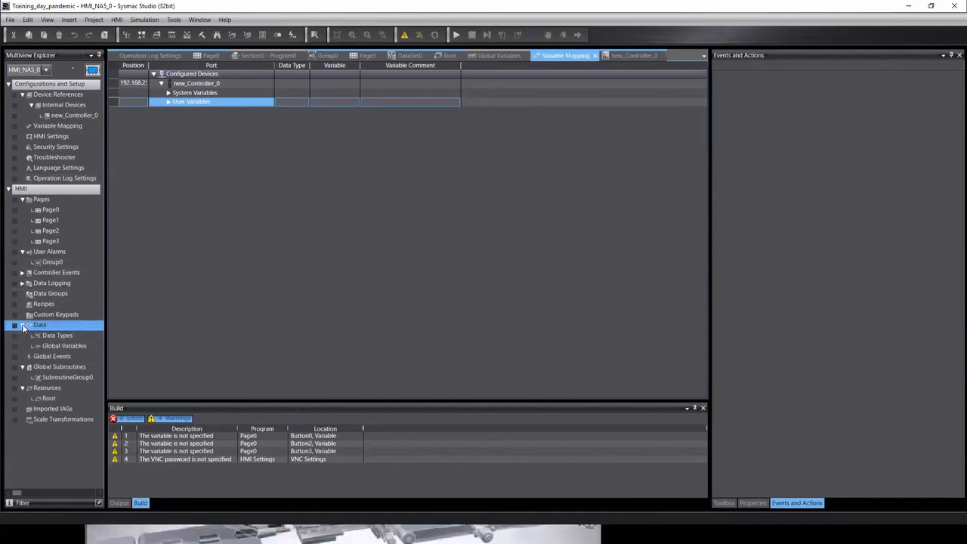
Create a new global variable named HMI_Int in the Global Variables table.
click(57, 345)
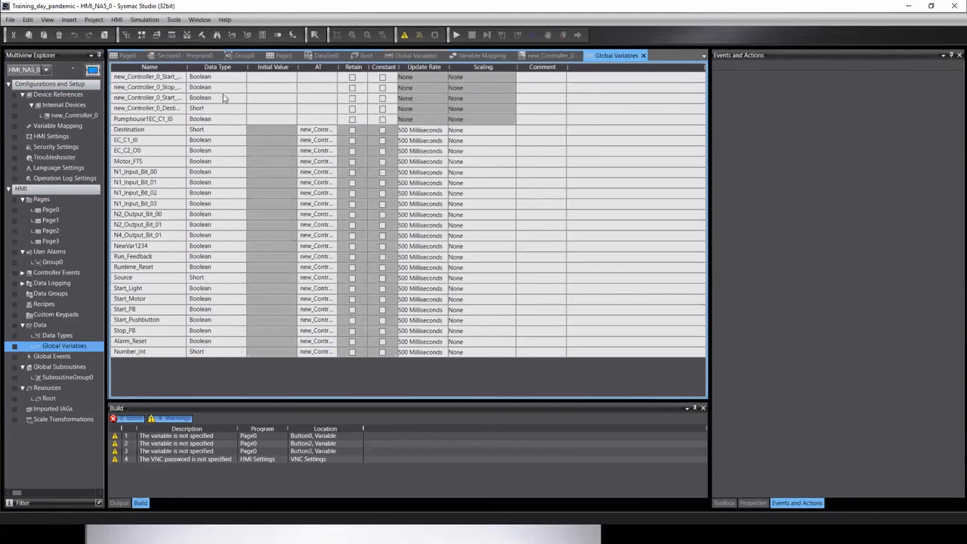
click(321, 68)
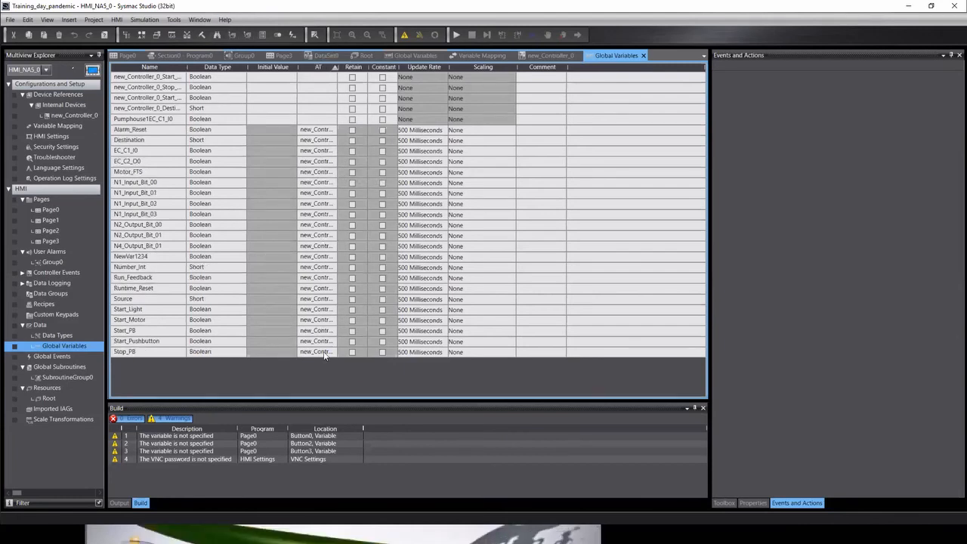
right_click(131, 362)
click(149, 370)
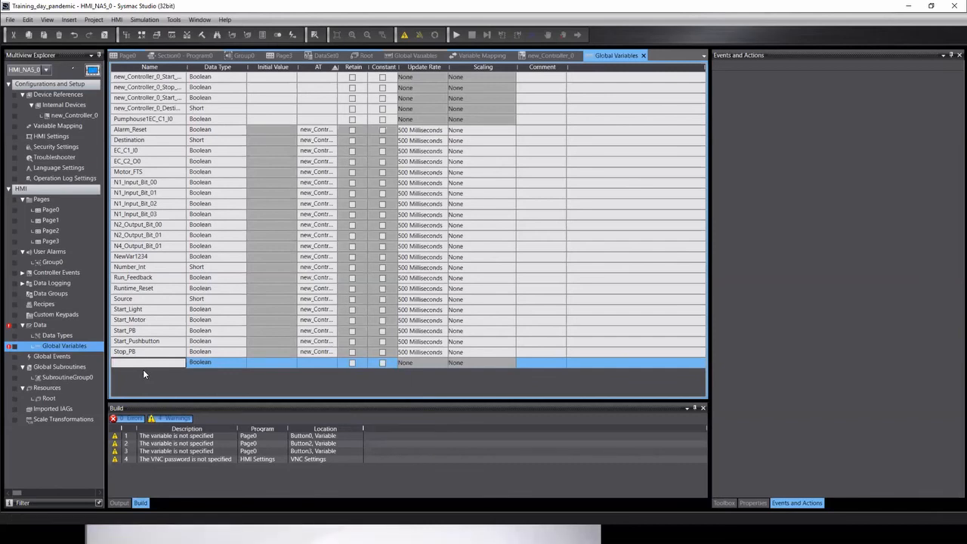
text(MI)
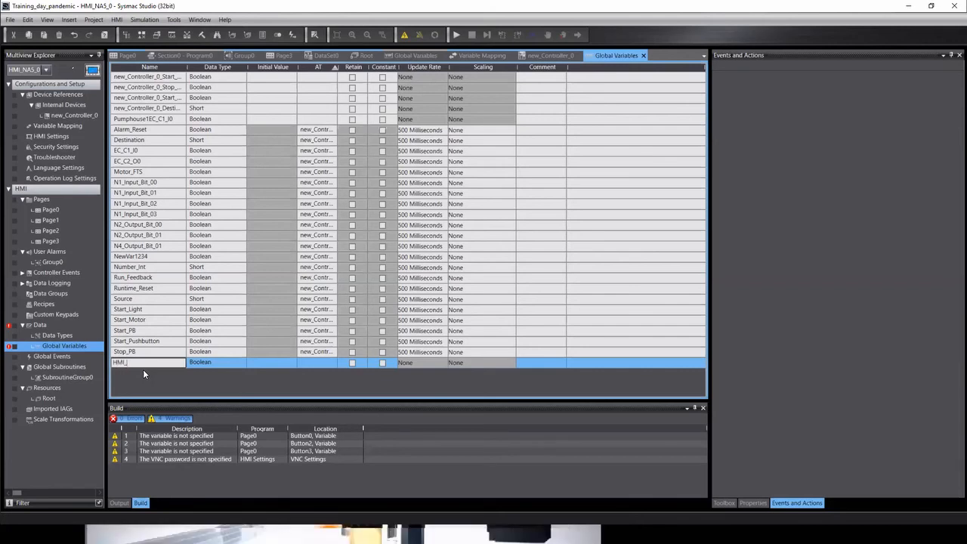
text(_Int)
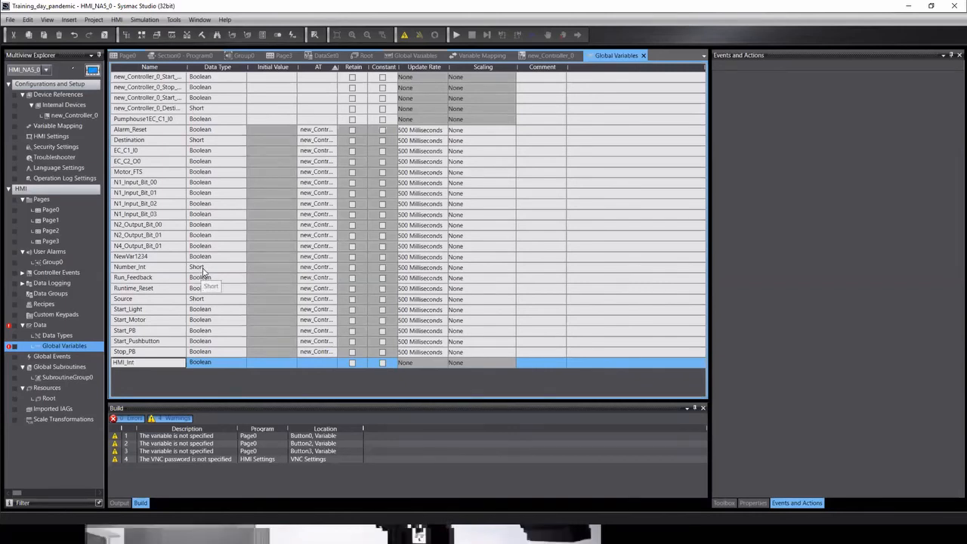
click(204, 269)
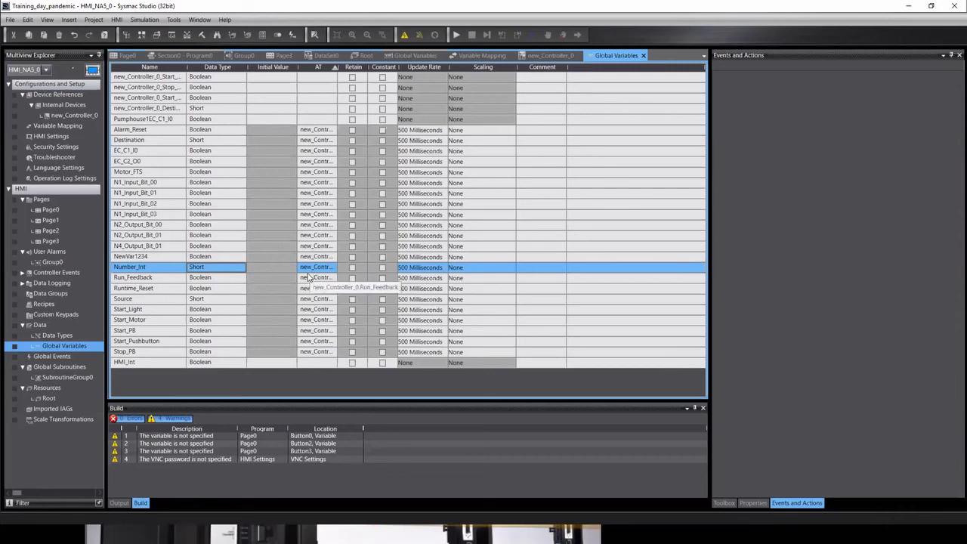
Give HMI_Int the data type Short, matching Number_Int.
click(141, 267)
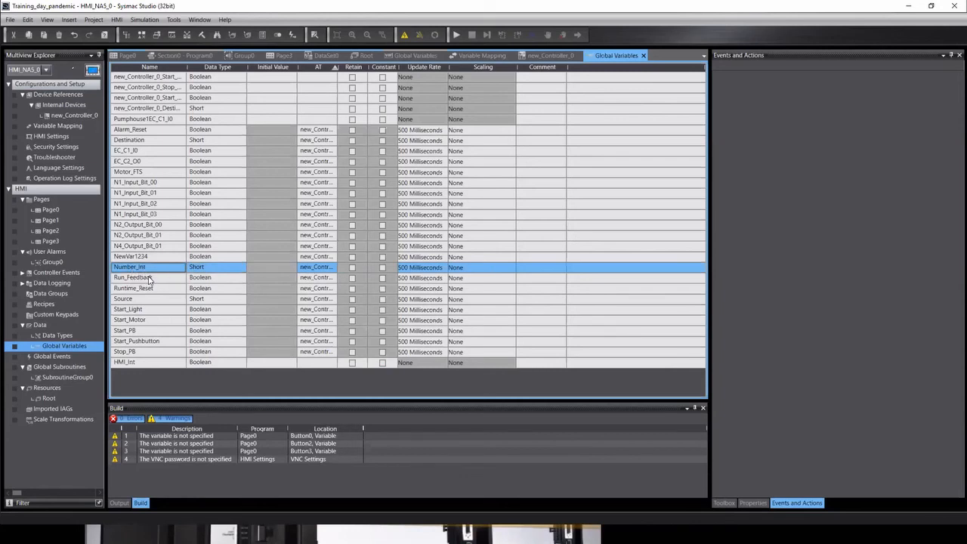
click(210, 272)
click(209, 364)
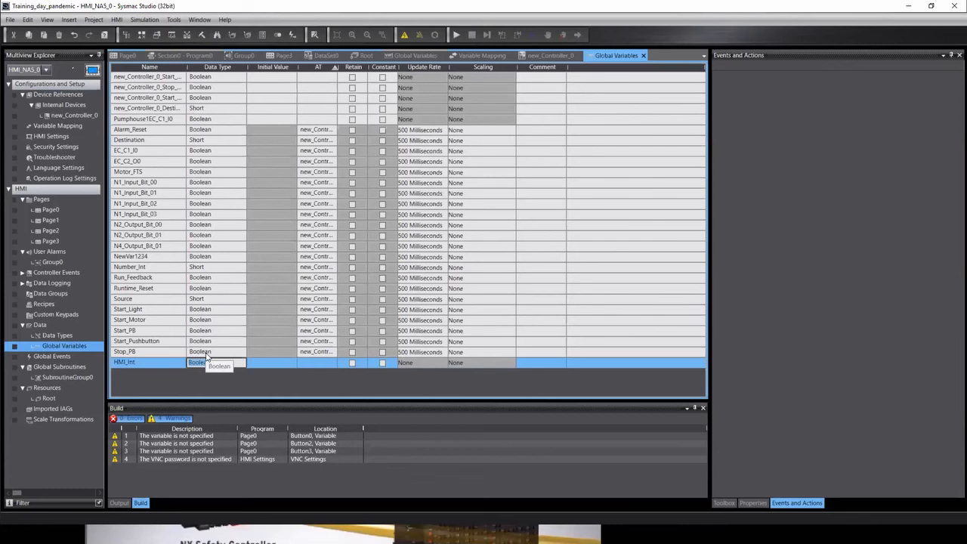
text(SHo)
key(Return)
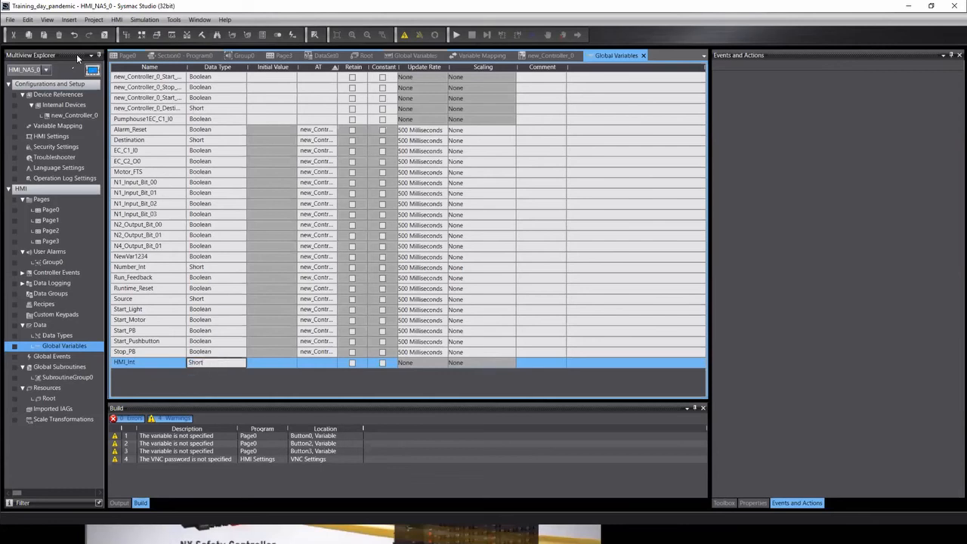
click(336, 384)
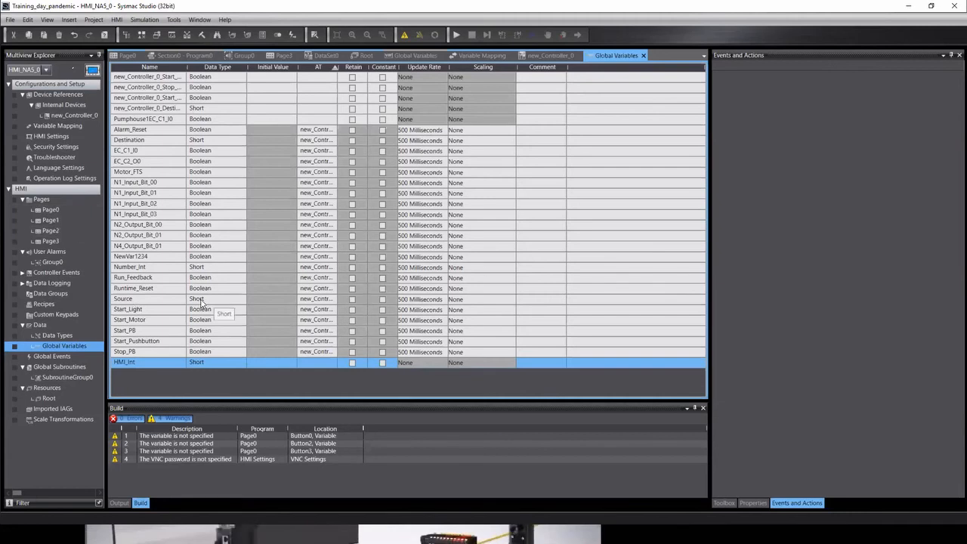
double_click(48, 215)
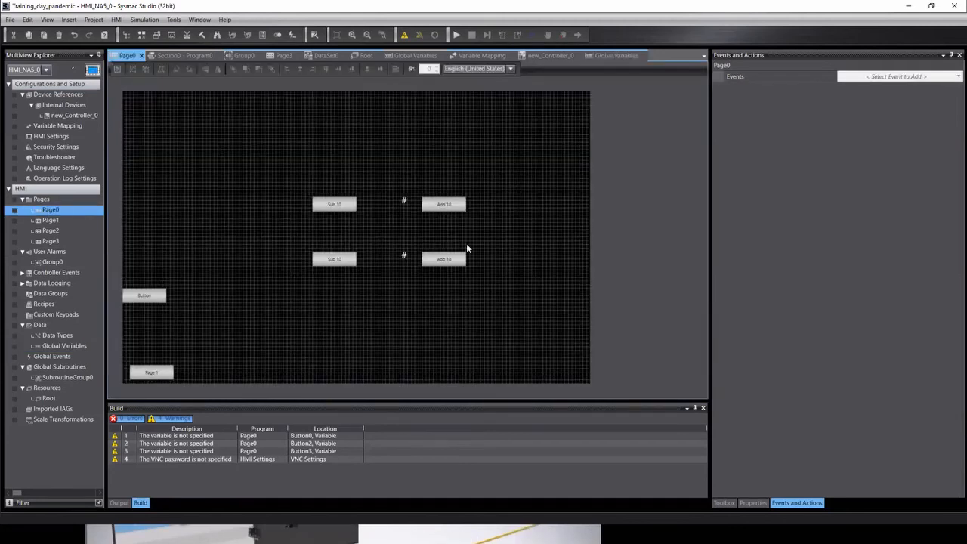
Point the lower Sub 10 button's DecreaseVariable action at HMI_Int.
click(344, 259)
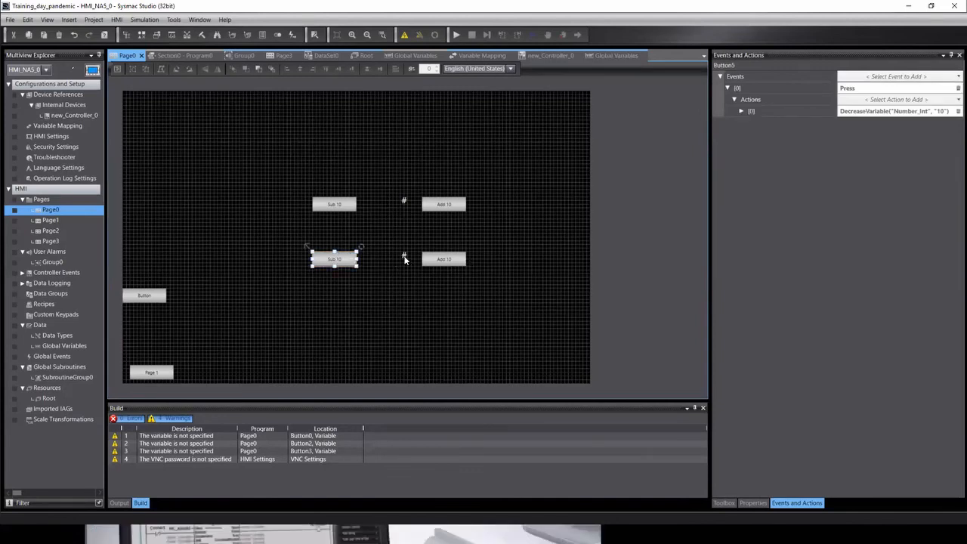
click(405, 260)
click(321, 262)
click(741, 111)
click(770, 122)
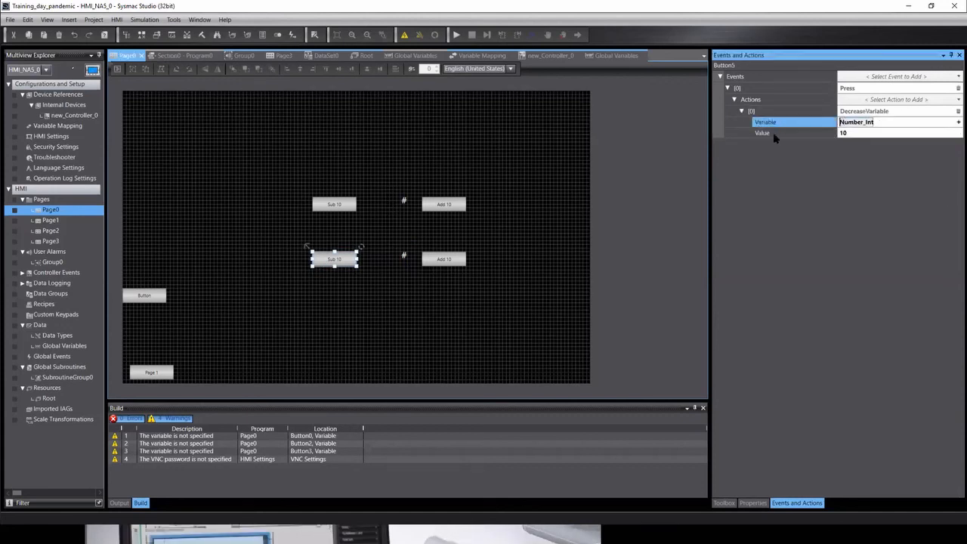
text(HM)
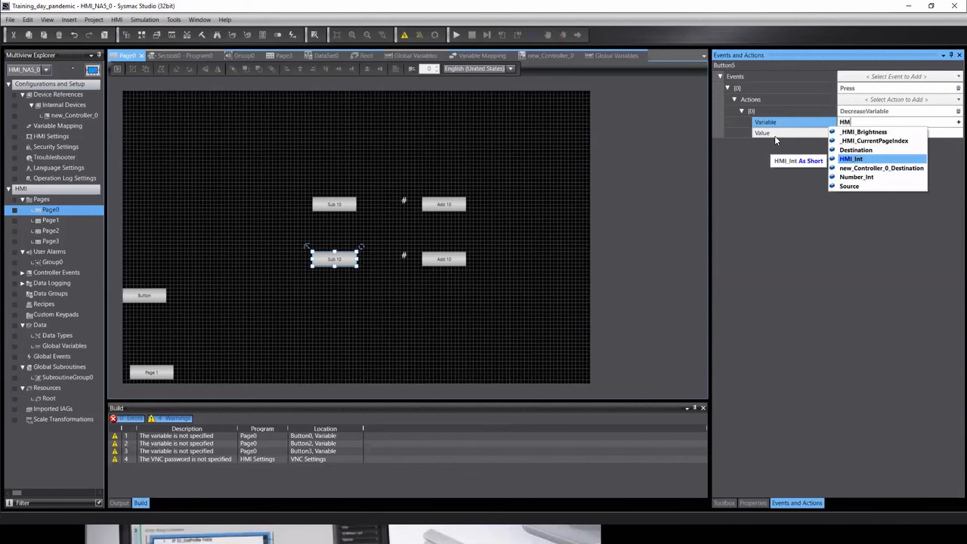
key(Return)
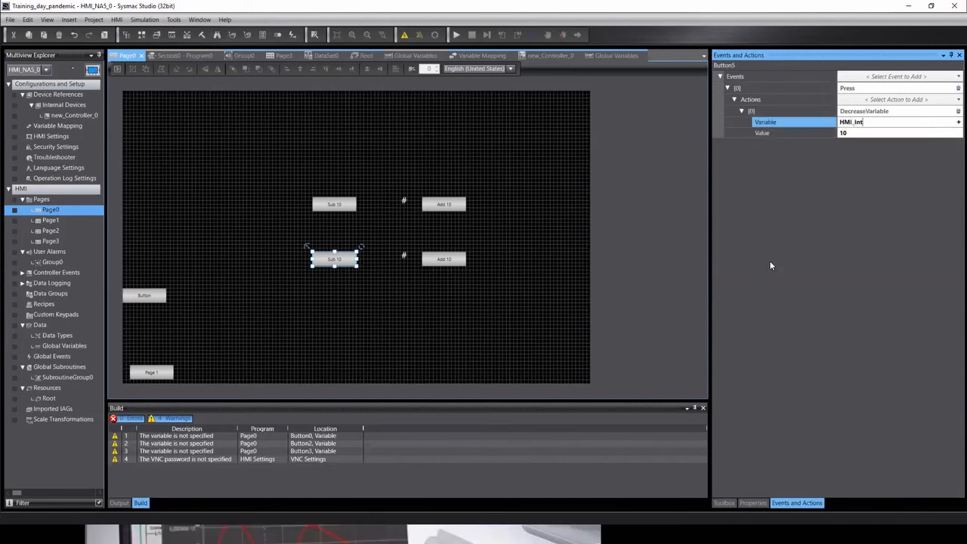
Set the lower numeric display's Expression to HMI_Int.
click(401, 257)
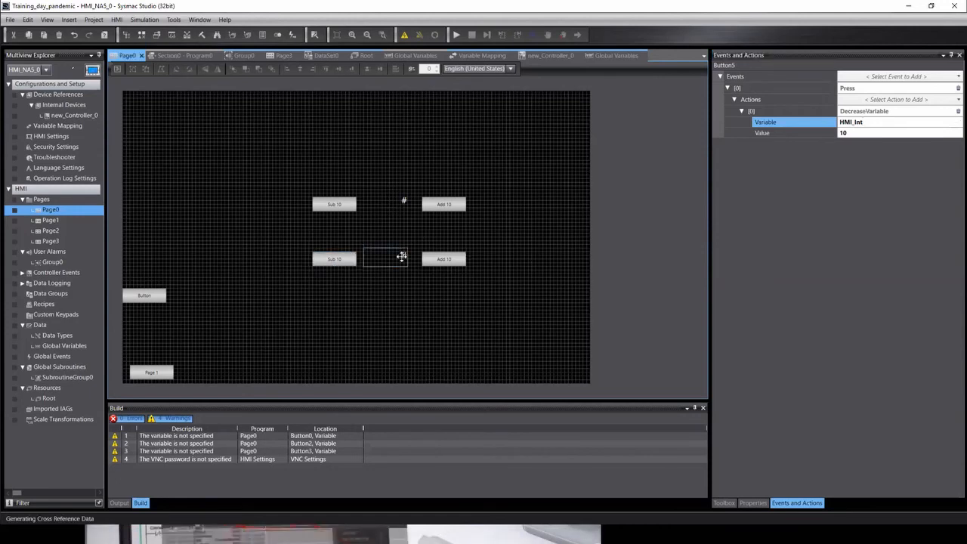
click(745, 503)
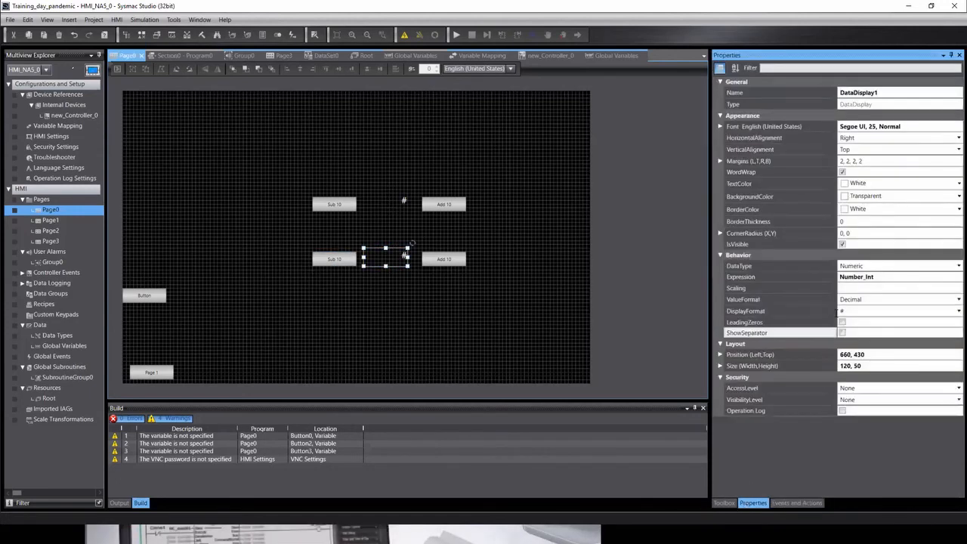
click(883, 276)
click(883, 277)
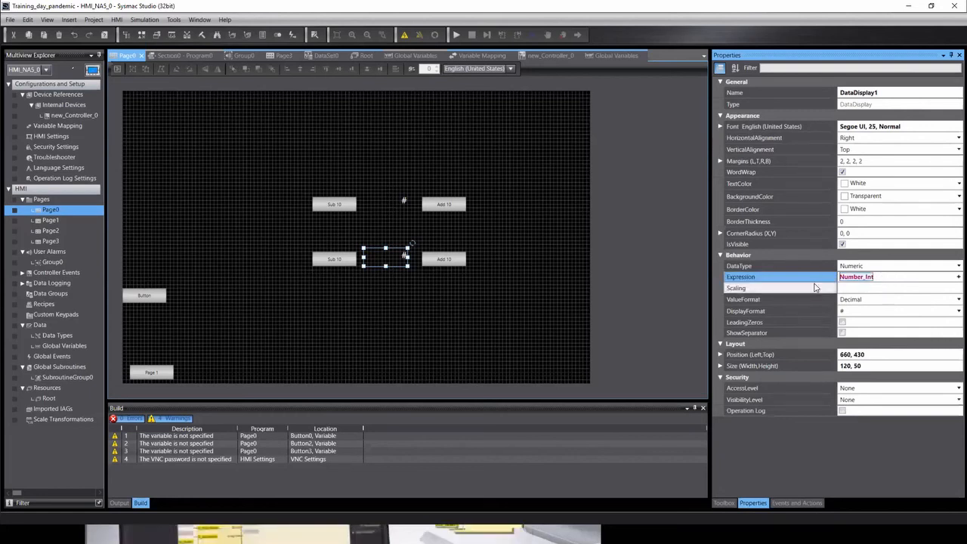
text(HM)
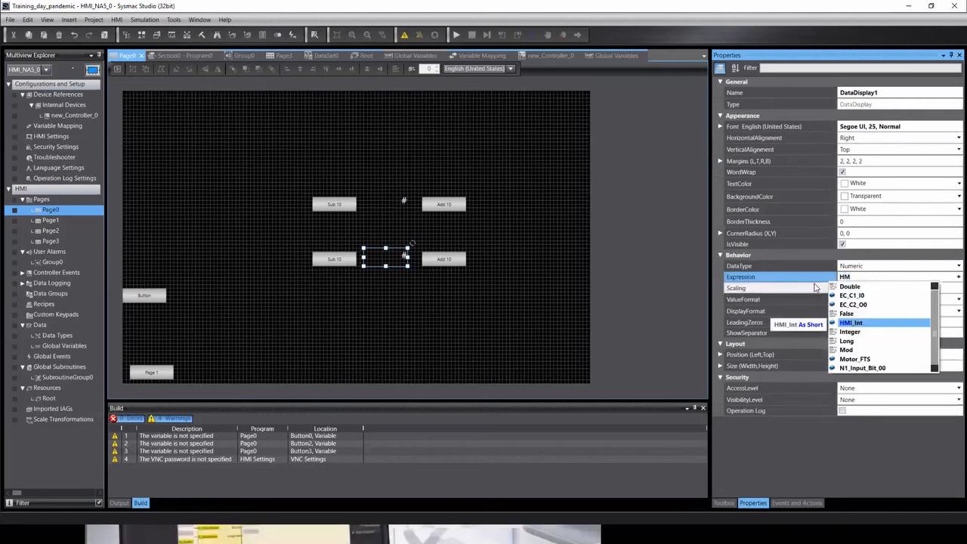
key(Return)
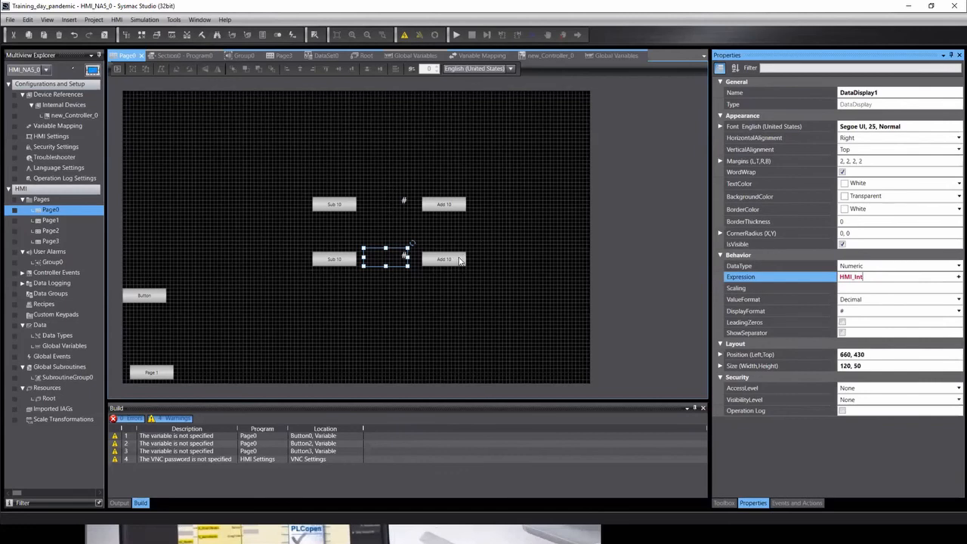
Set the lower Add 10 button's IncreaseVariable action to HMI_Int, value 10.
click(457, 260)
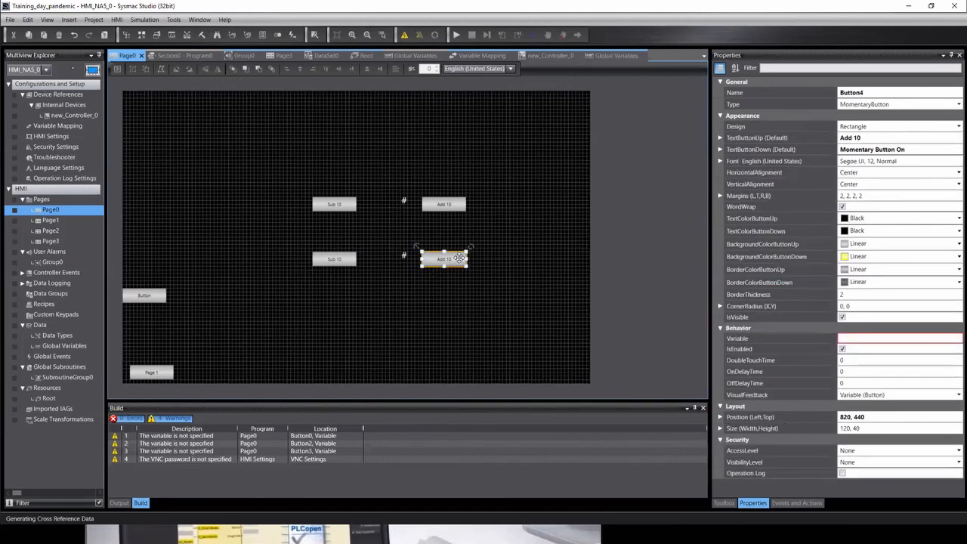
click(797, 503)
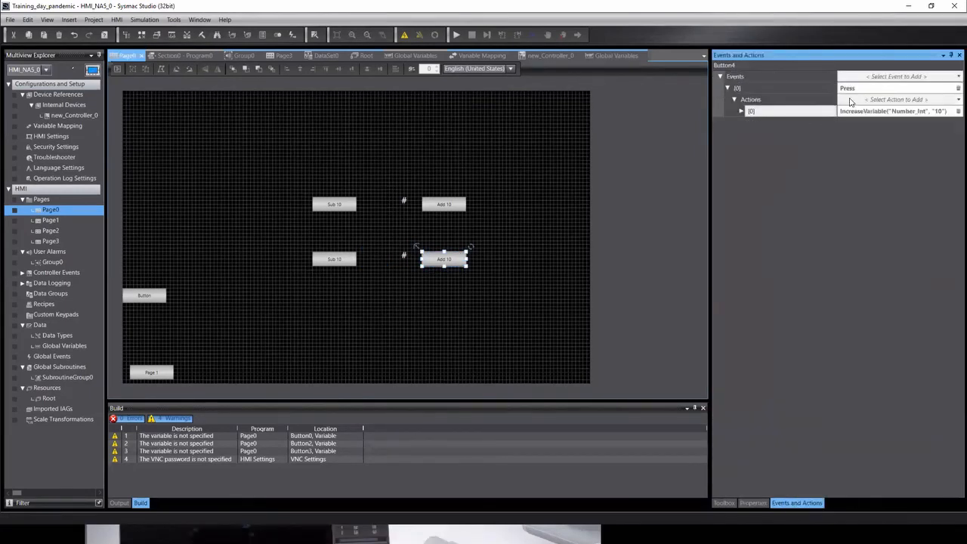
click(742, 111)
click(899, 123)
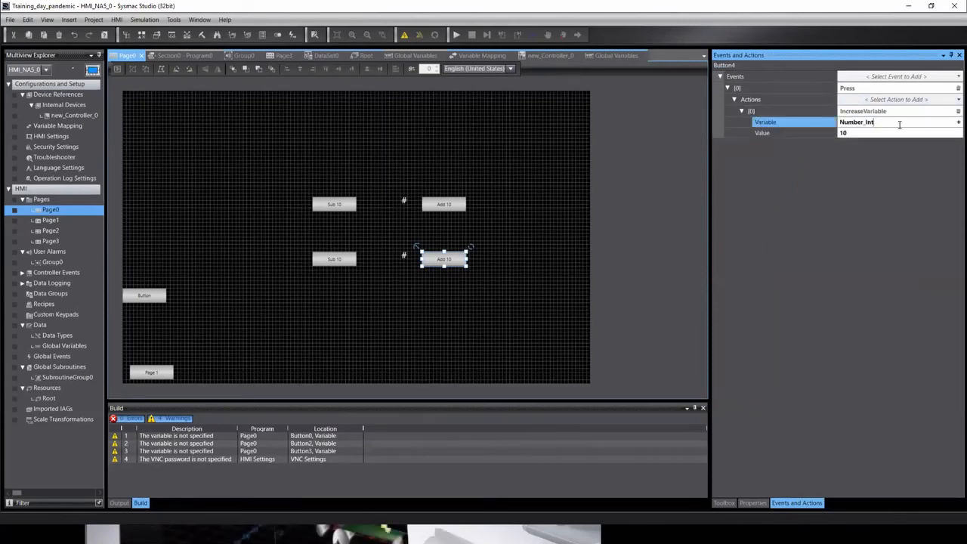
text(HMI_Int)
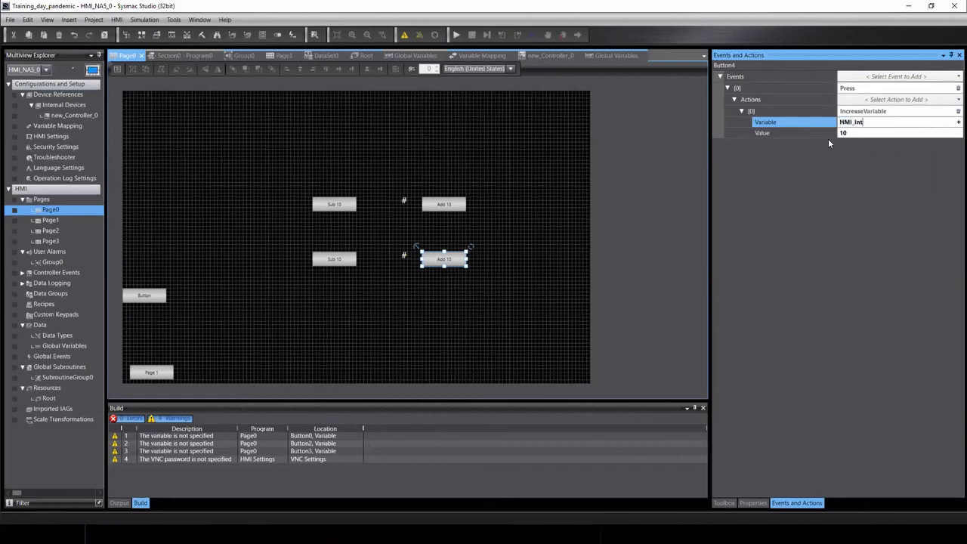
click(617, 169)
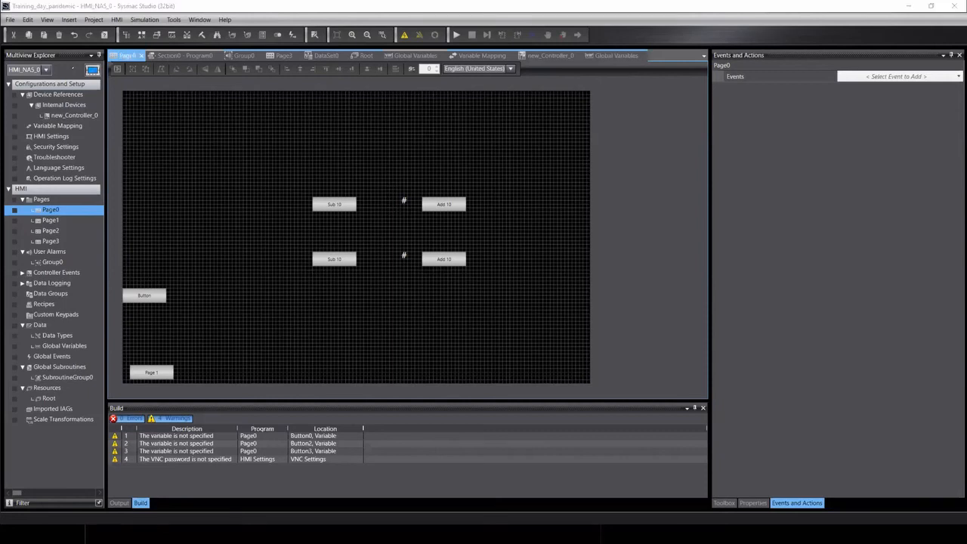
key(alt+Tab)
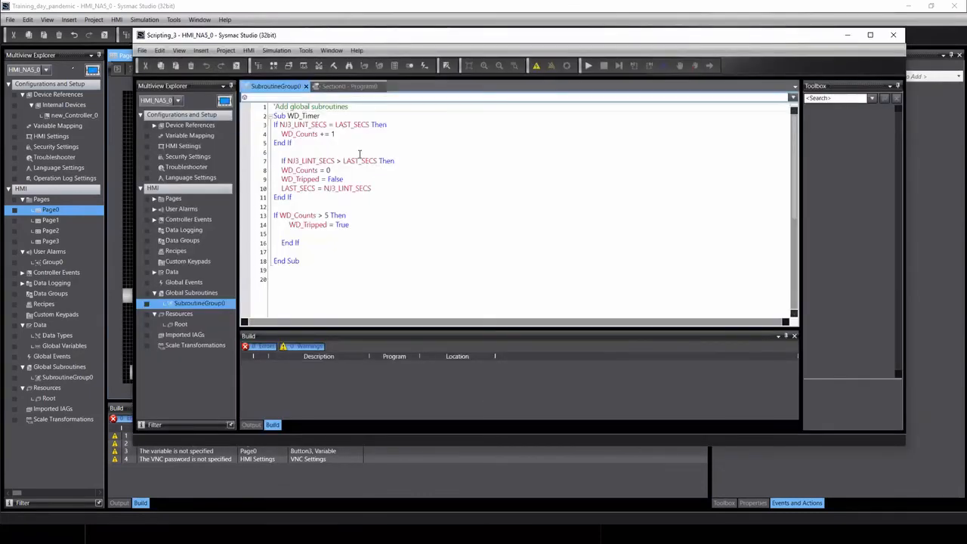
double_click(290, 124)
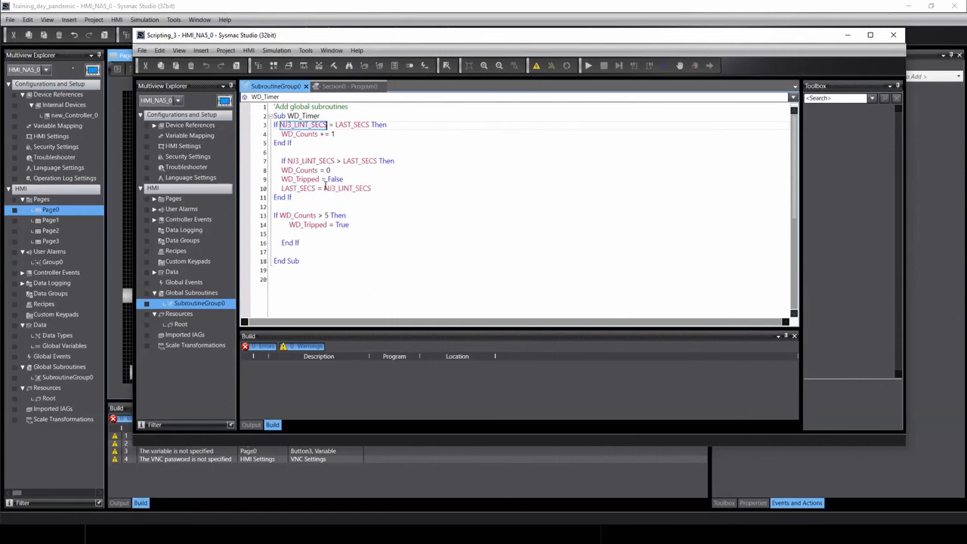
drag(290, 225, 327, 227)
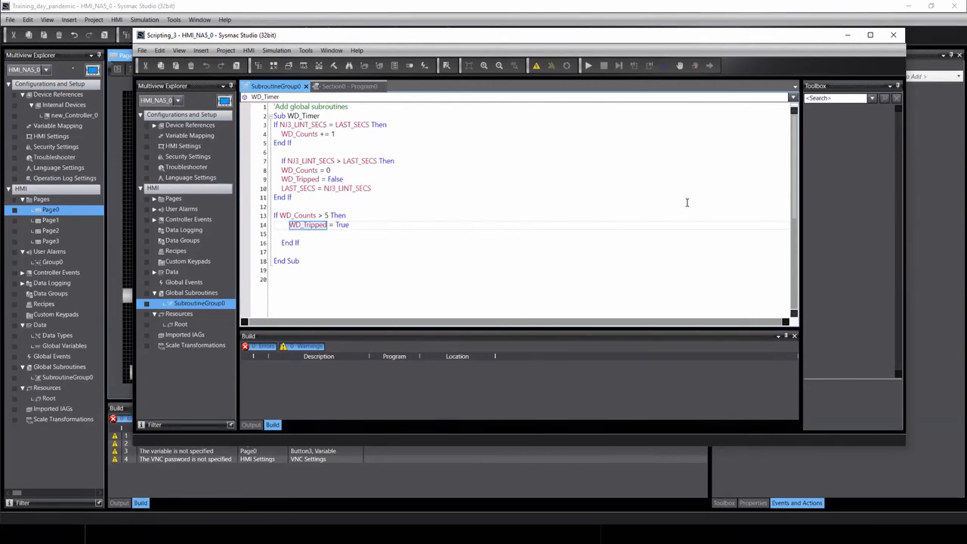
click(847, 35)
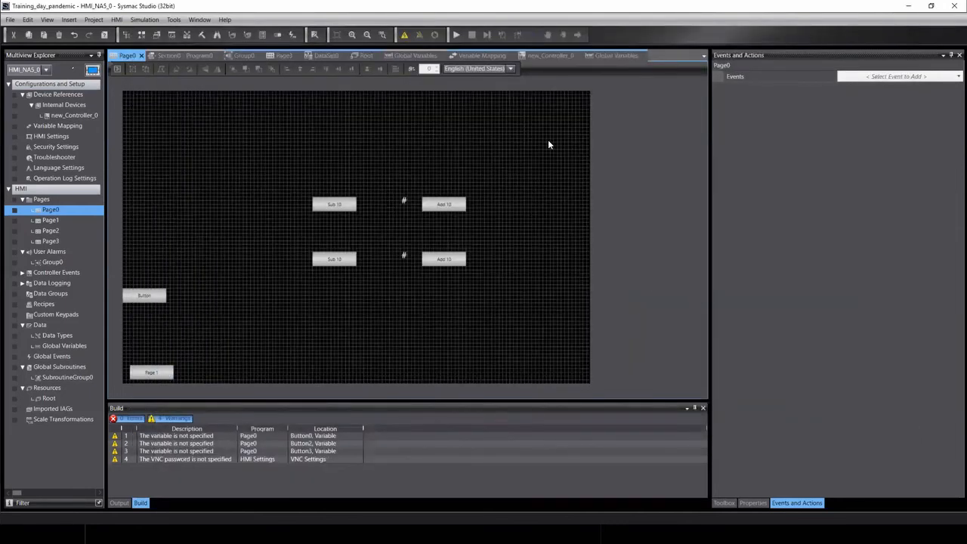
click(151, 21)
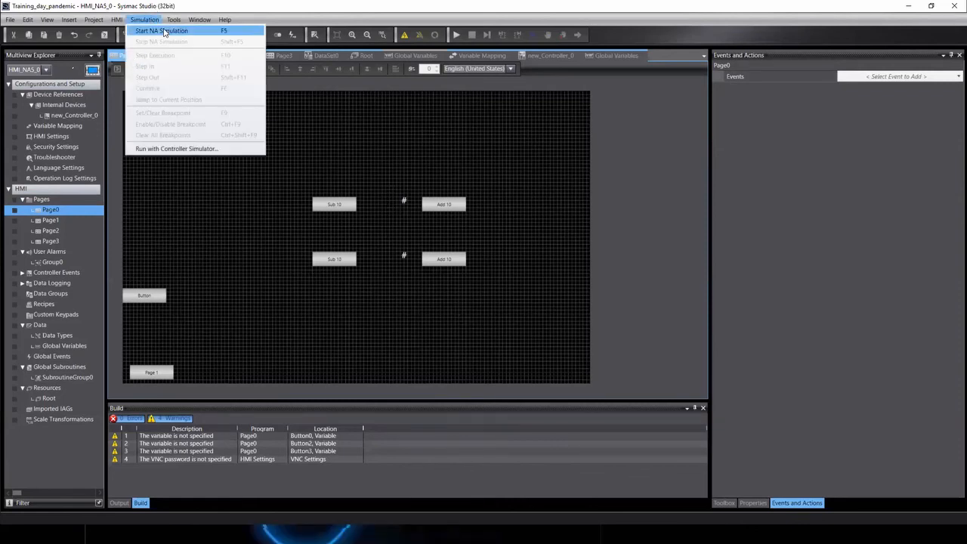
Start the integrated simulation with the Controller Simulator, using new_Controller_0.
click(178, 148)
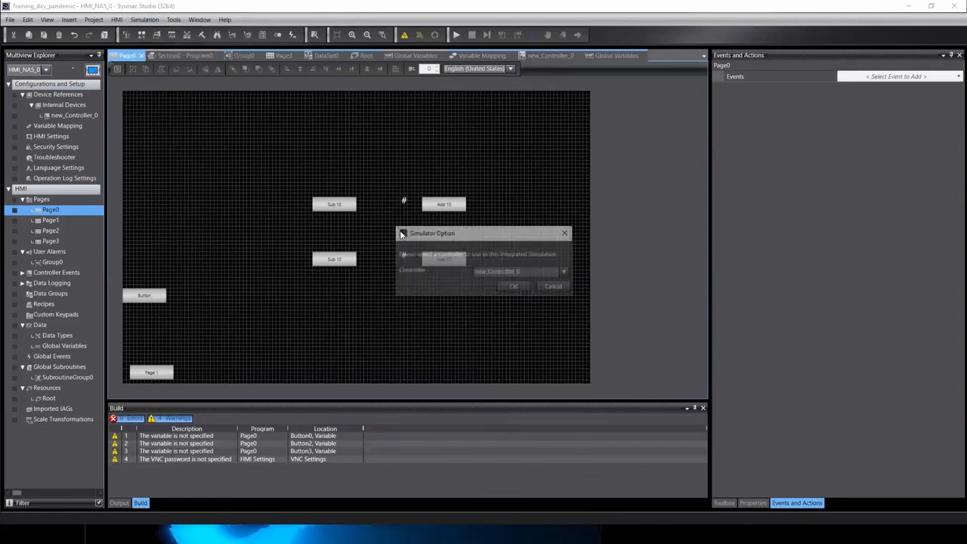
click(520, 286)
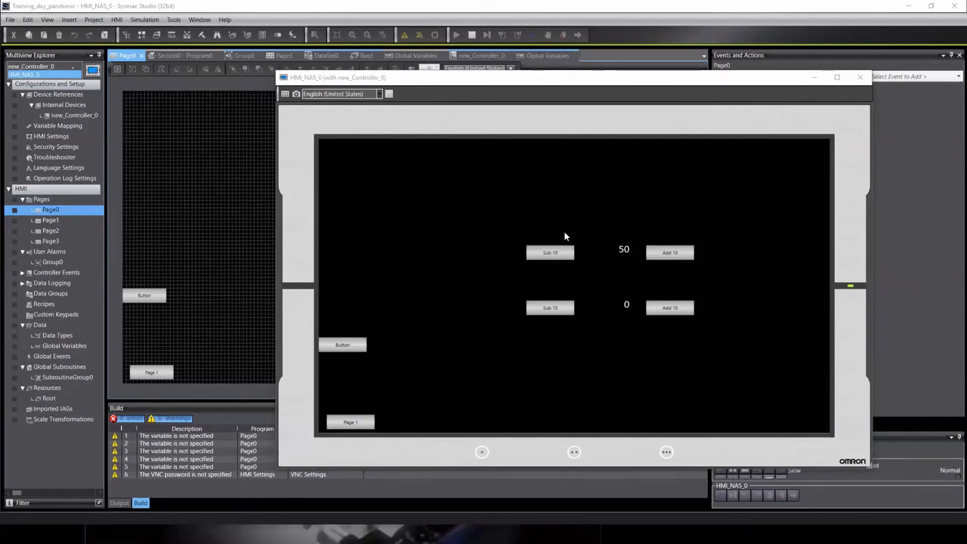
Press the lower Add 10 and Sub 10 buttons repeatedly, leaving the lower value at 110.
click(670, 308)
click(670, 307)
click(670, 307)
click(670, 308)
click(670, 308)
click(670, 307)
click(670, 308)
click(555, 310)
click(554, 310)
click(555, 310)
click(554, 309)
click(554, 310)
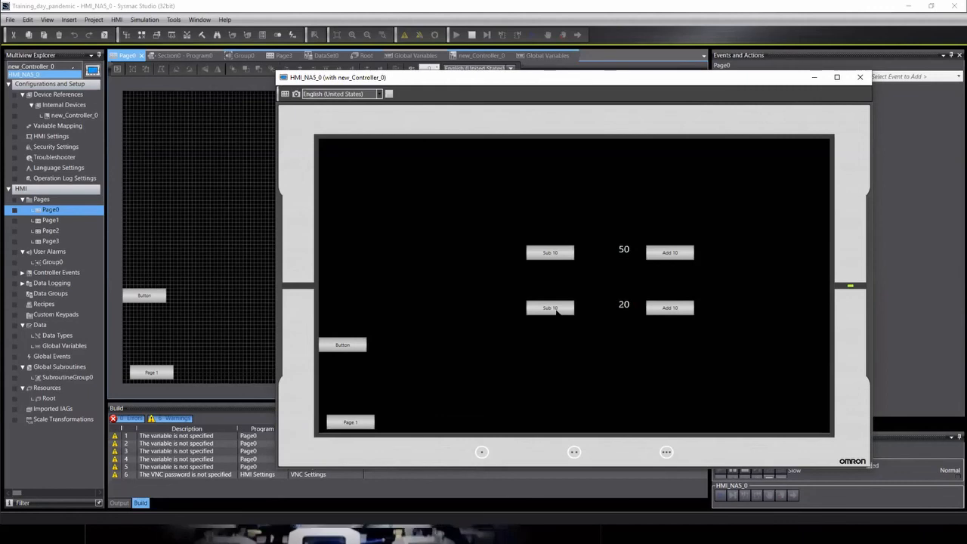
click(659, 308)
click(660, 307)
click(661, 307)
click(661, 307)
click(663, 309)
click(663, 309)
click(662, 308)
click(665, 309)
click(665, 309)
Press upper Add 10 once and Sub 10 repeatedly to reach -90, then close the simulation.
click(669, 250)
click(543, 256)
click(542, 255)
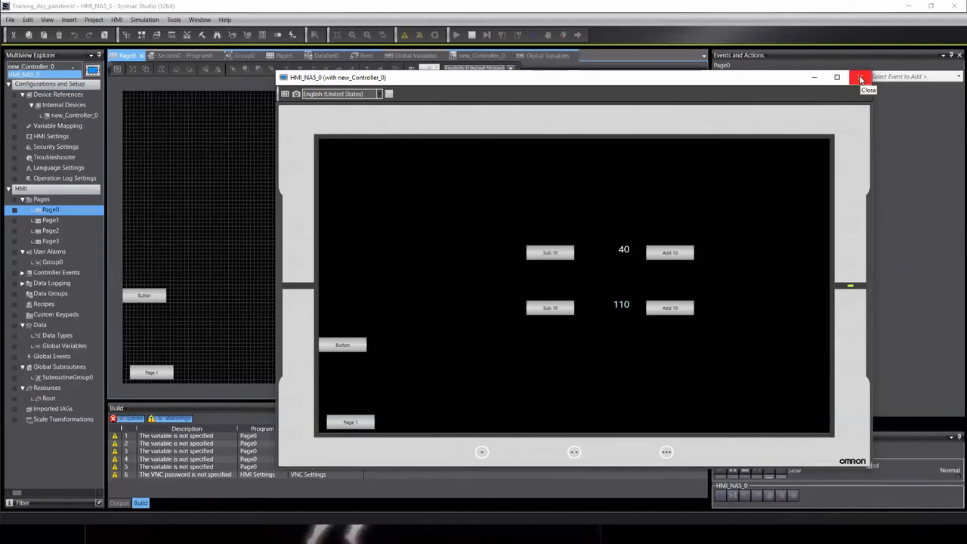
click(540, 259)
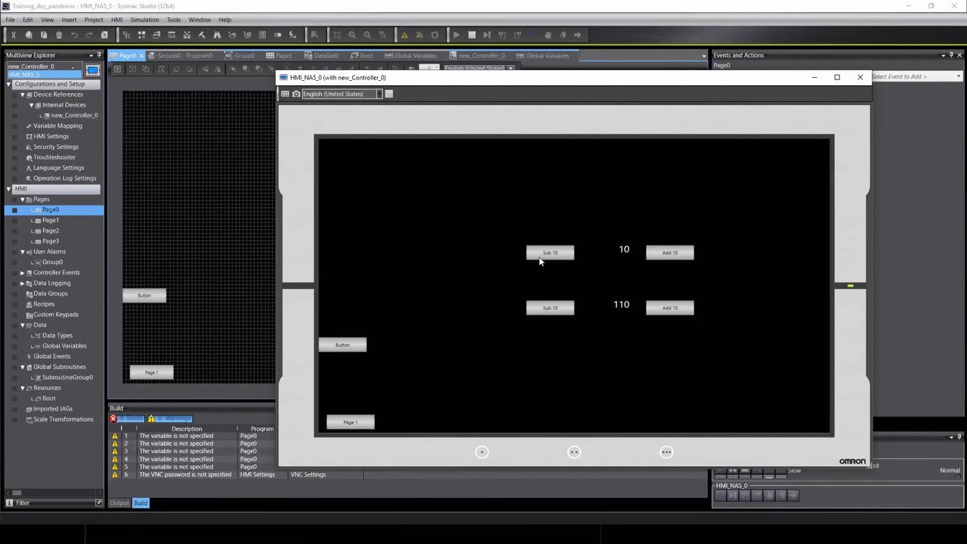
click(539, 258)
click(540, 259)
click(540, 258)
click(539, 257)
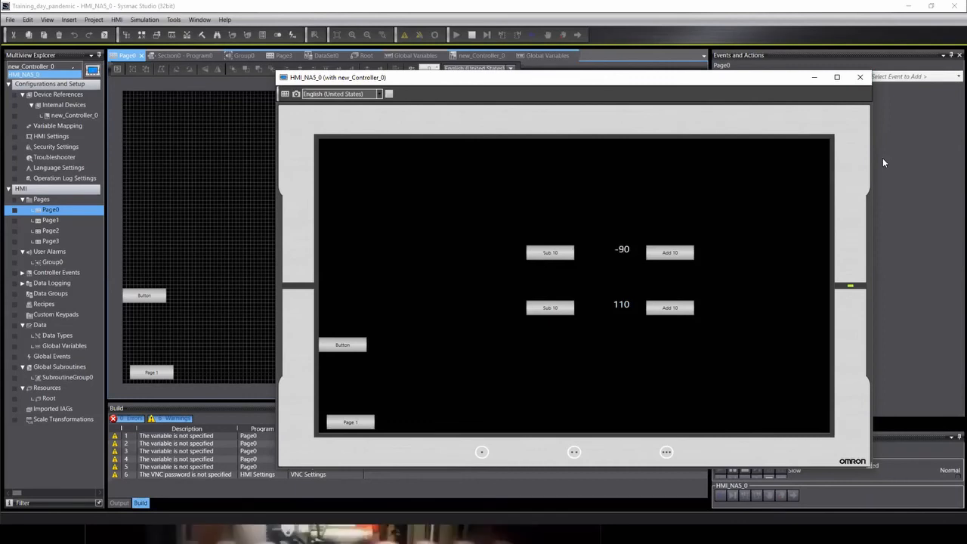
click(859, 77)
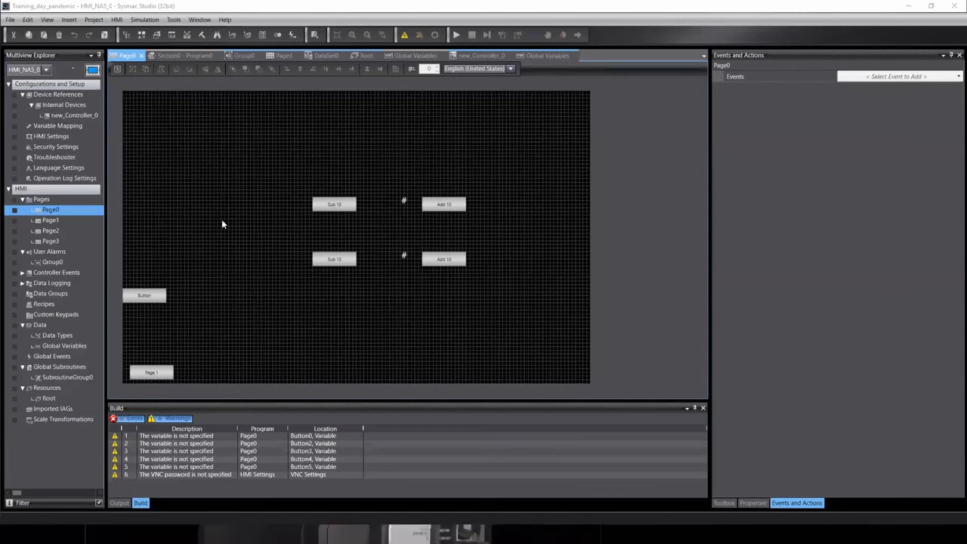
Bring up the context menu on the Page0 canvas.
right_click(171, 143)
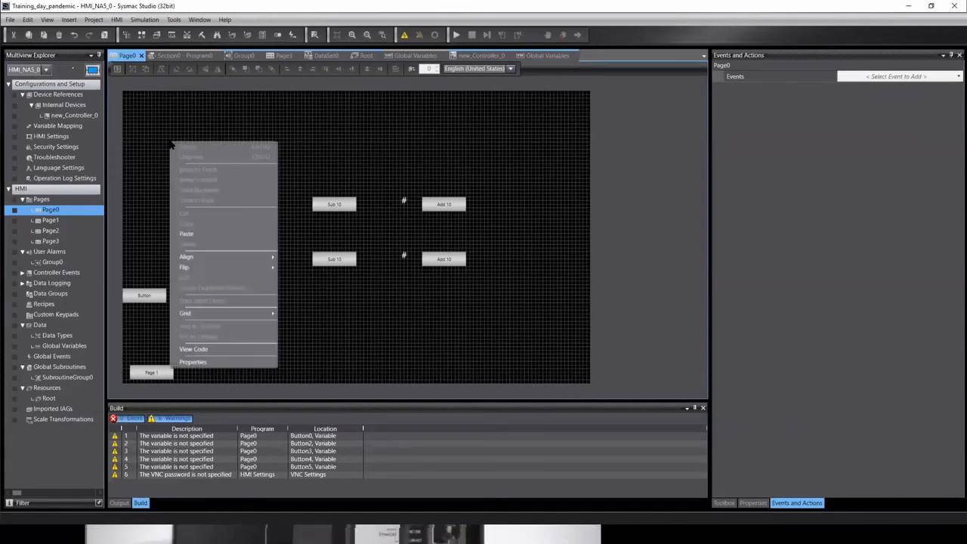
Turn on AutoNavigateKeypads in Page0's properties.
click(221, 361)
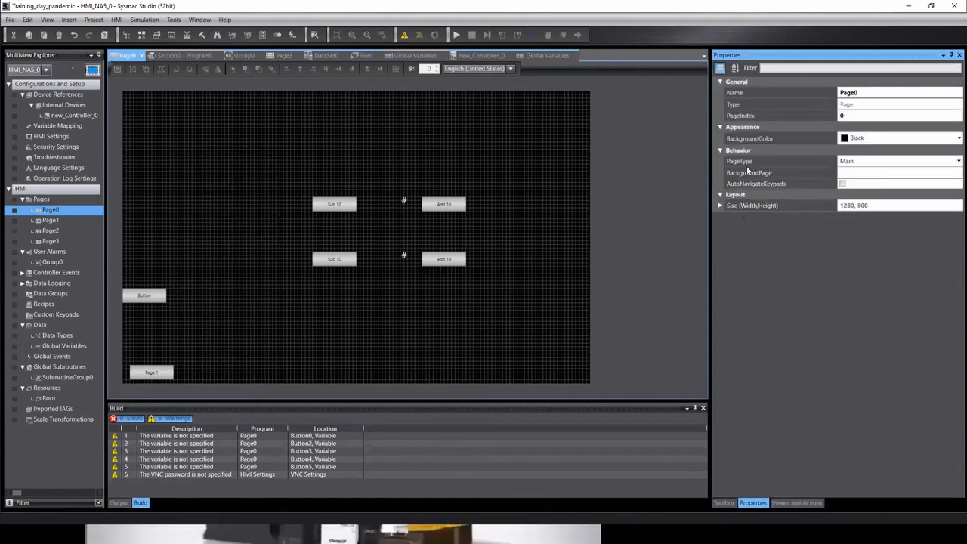
click(843, 184)
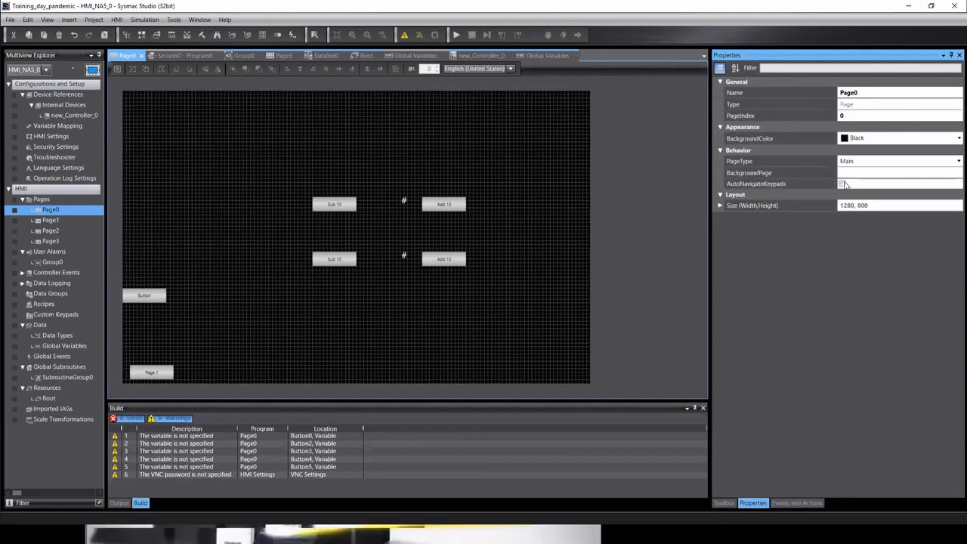
click(816, 503)
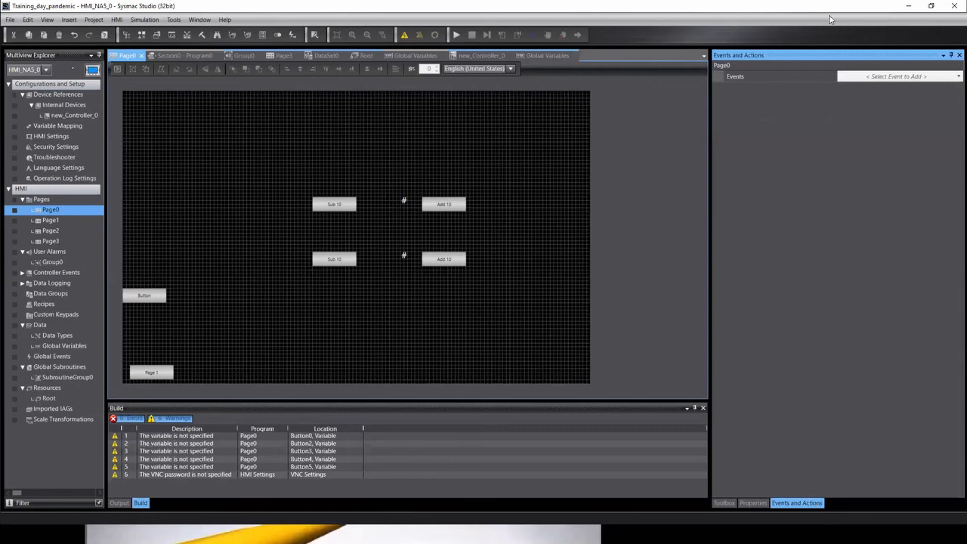
Review Page0's event list against the training PDF, adding nothing, then open Global Events.
click(896, 78)
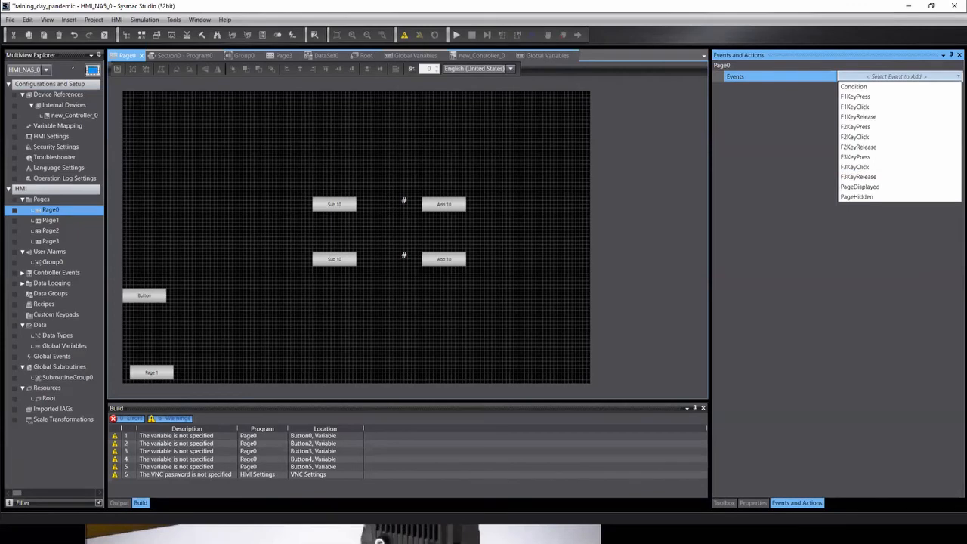
key(alt+Tab)
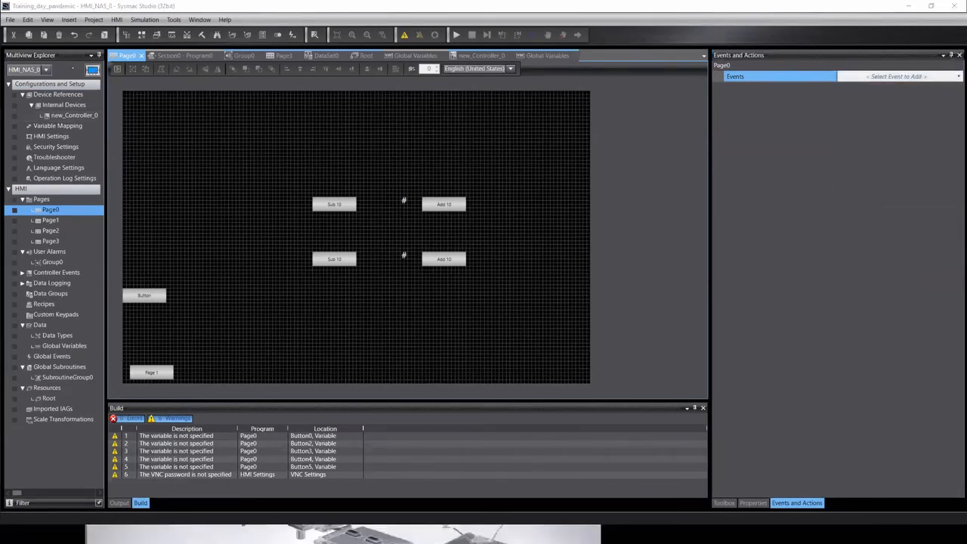
key(alt+Tab)
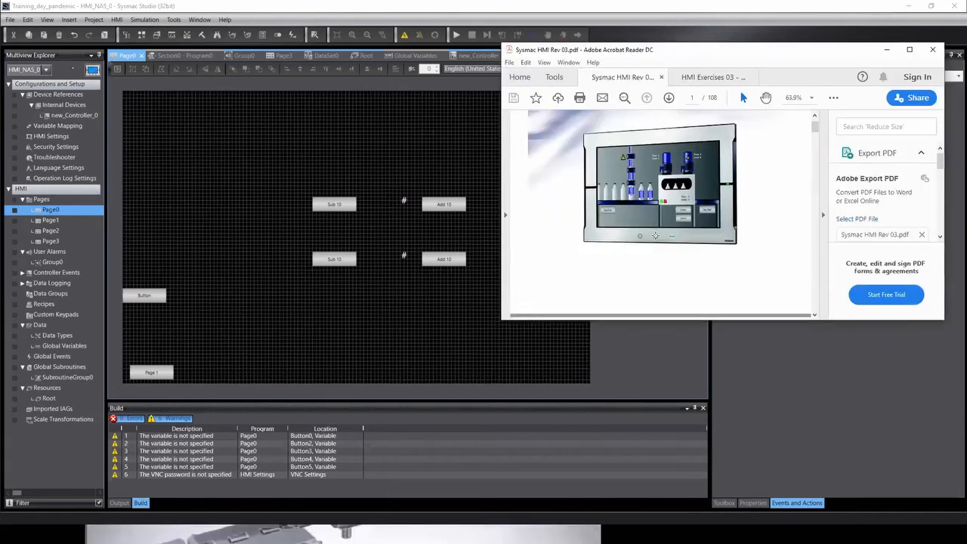
click(788, 361)
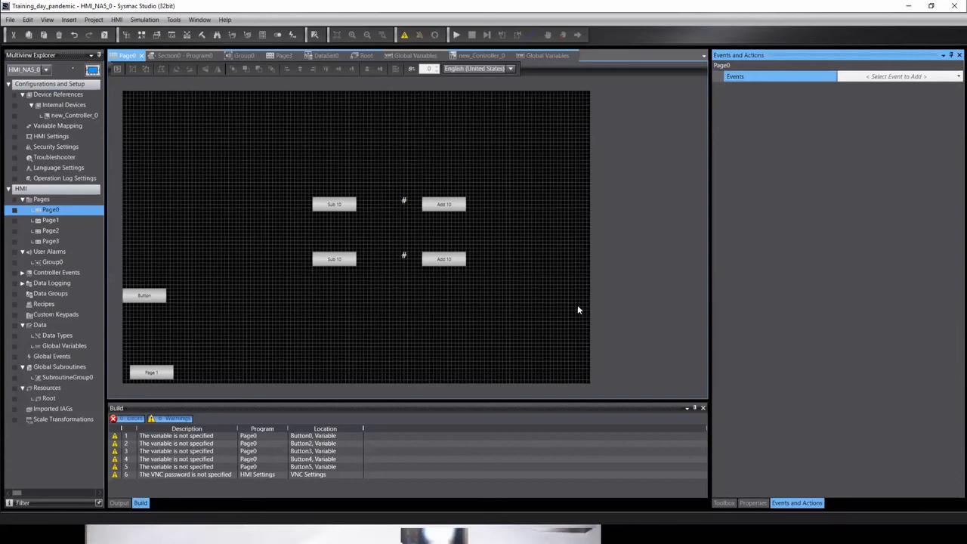
click(909, 77)
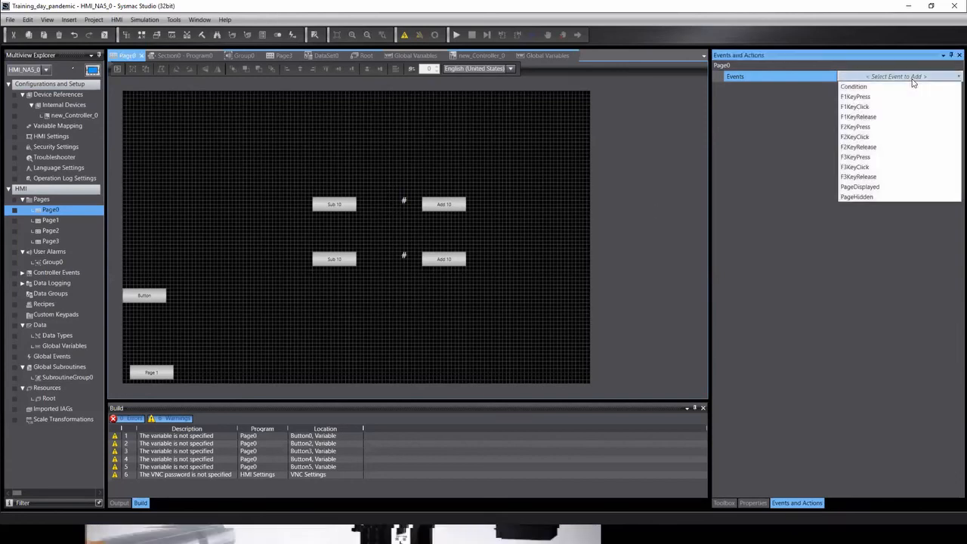
click(673, 169)
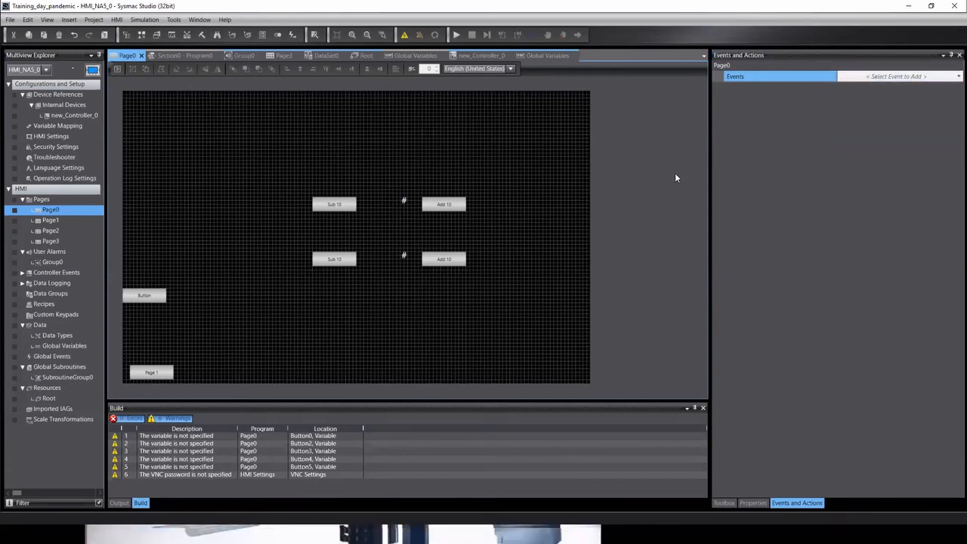
click(47, 357)
double_click(47, 358)
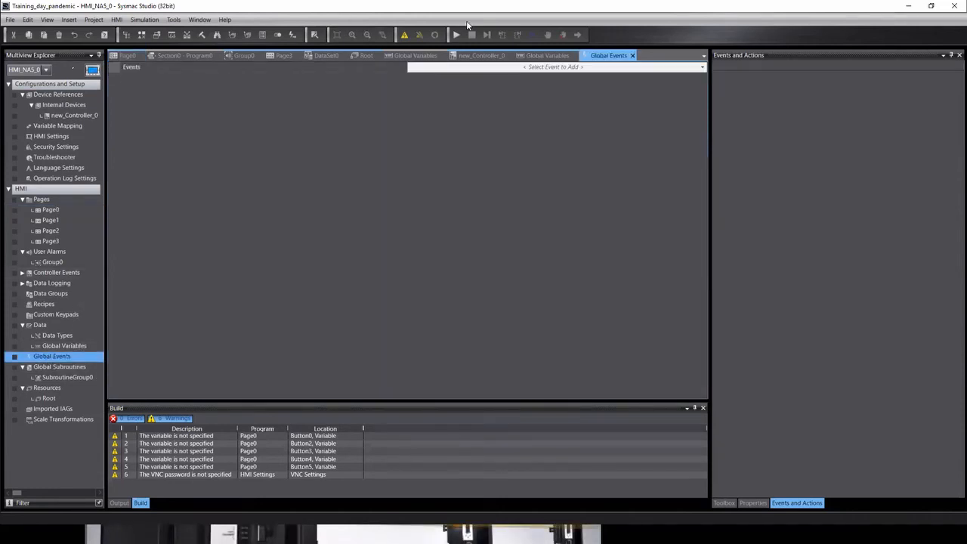
Add an F1KeyPress global event with a SetVariable action.
click(593, 67)
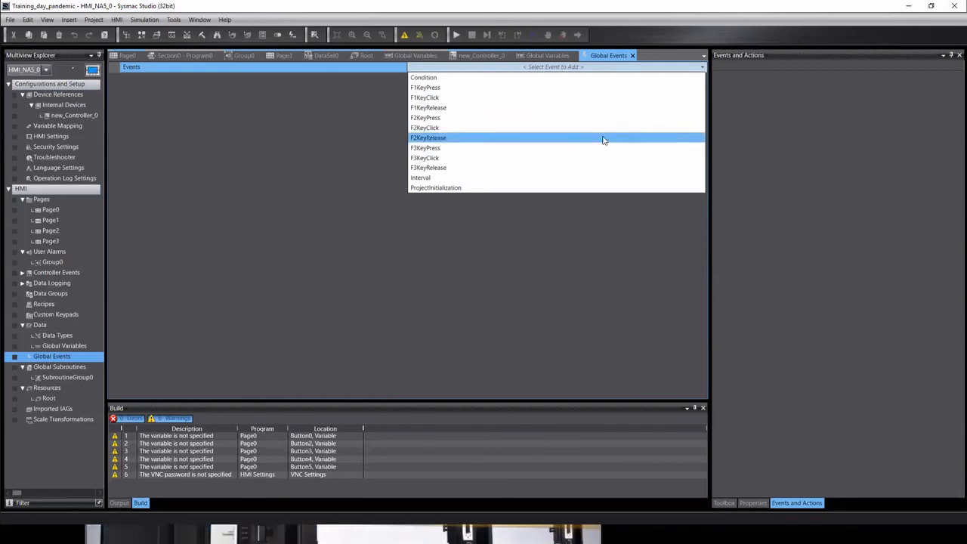
click(243, 273)
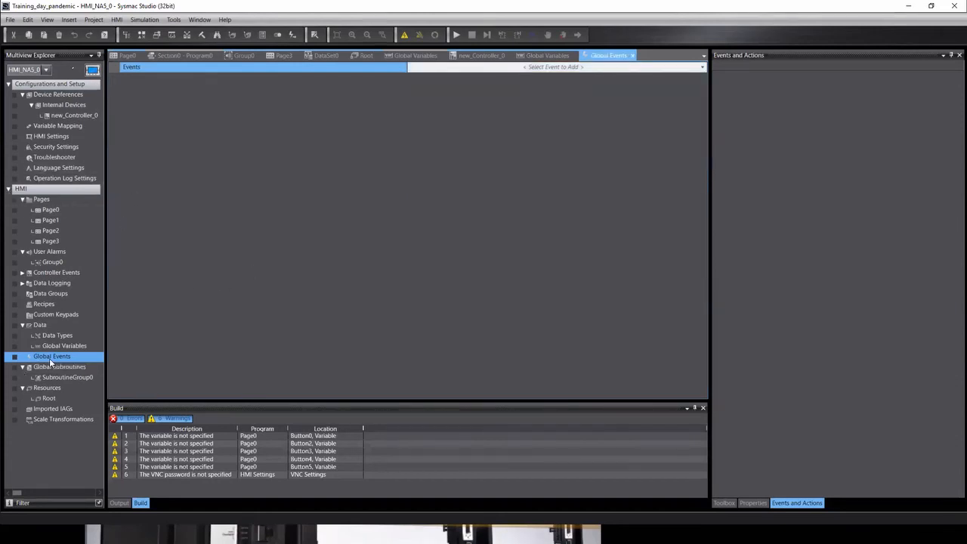
click(563, 67)
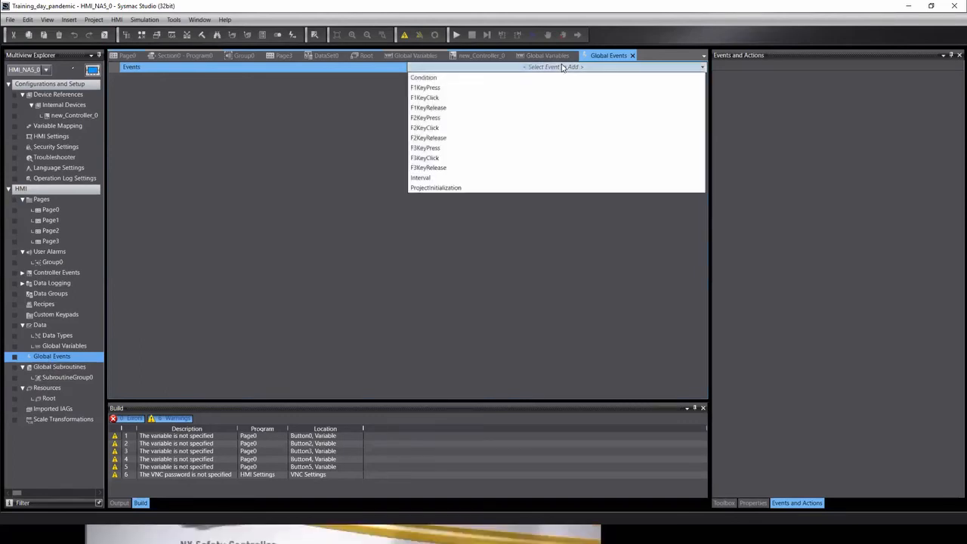
click(425, 88)
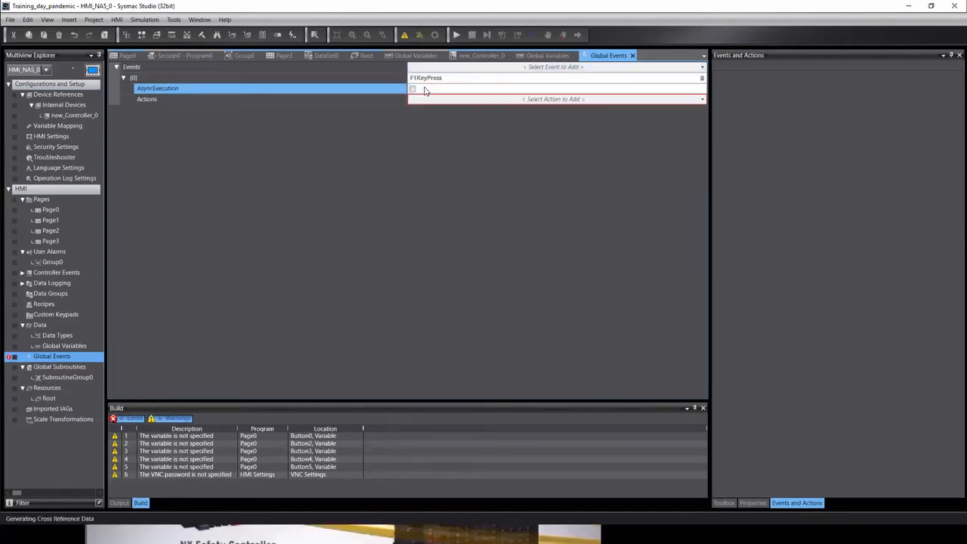
click(694, 101)
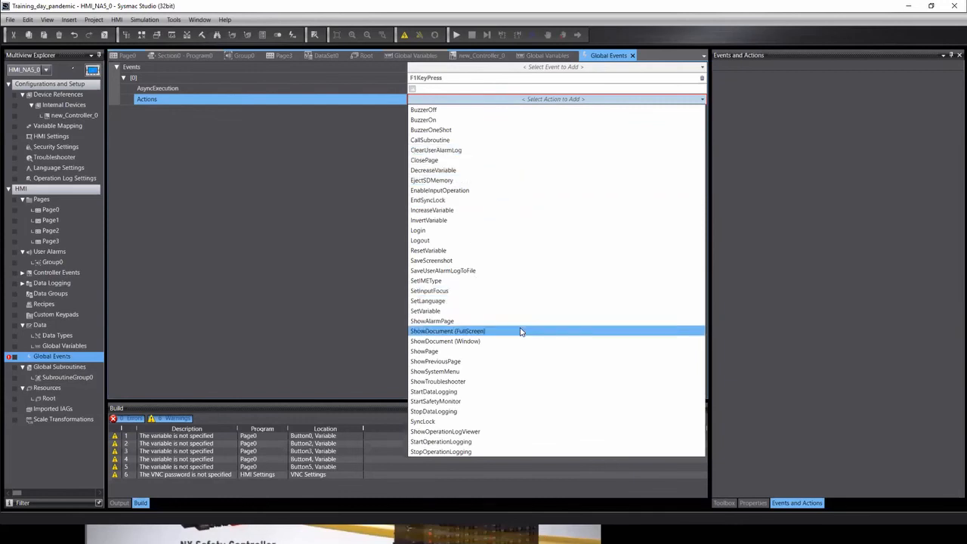
click(450, 311)
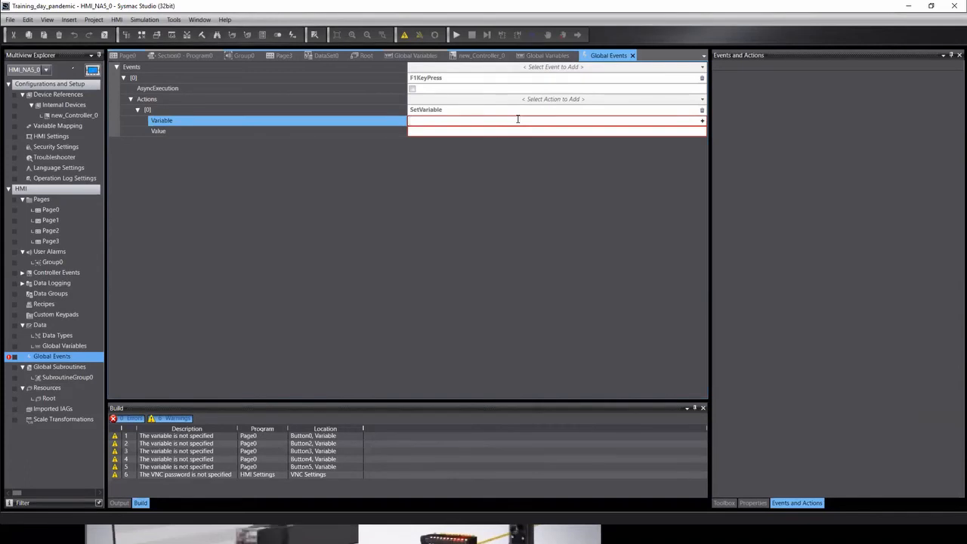
Set the SetVariable action's Variable to Alarm_Reset and its Value to 1.
text(Re)
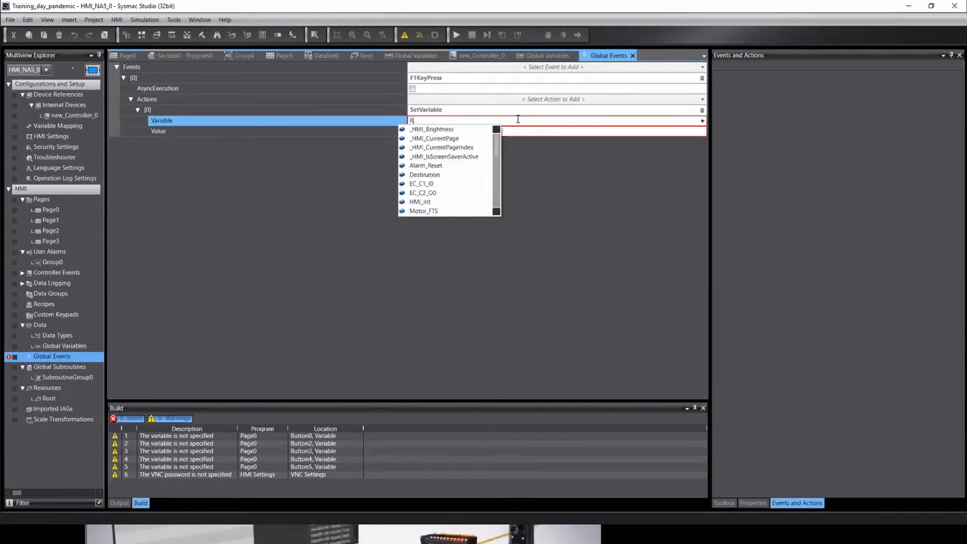
key(BackSpace)
key(BackSpace)
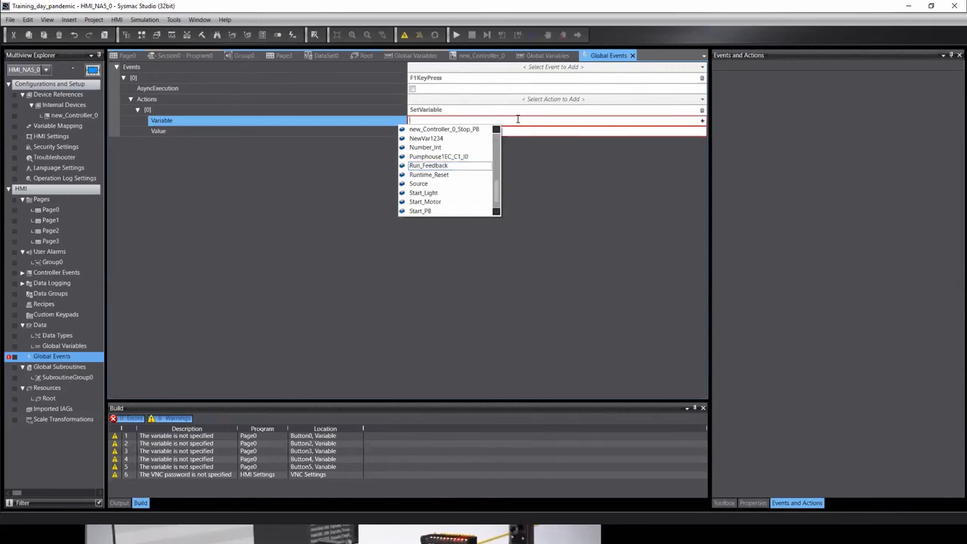
text(Ala)
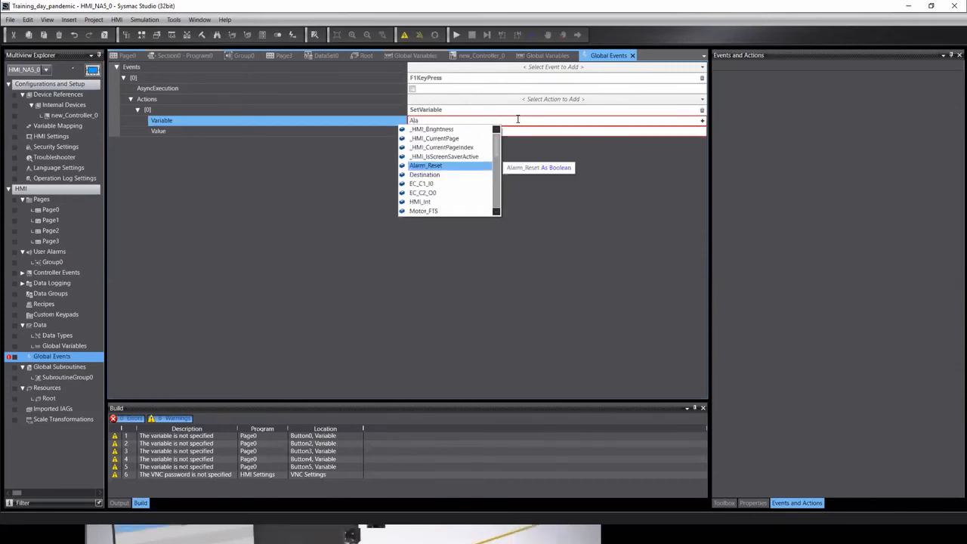
key(Return)
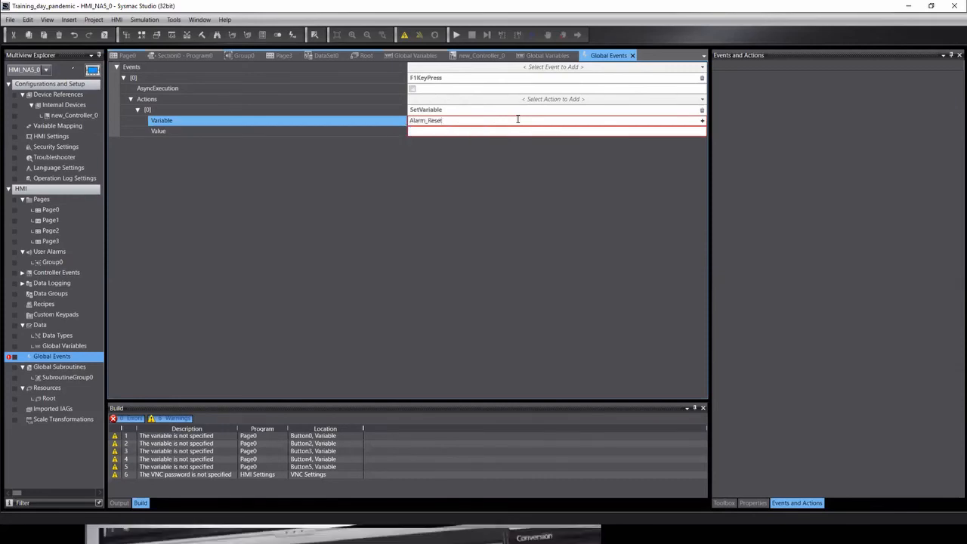
click(447, 136)
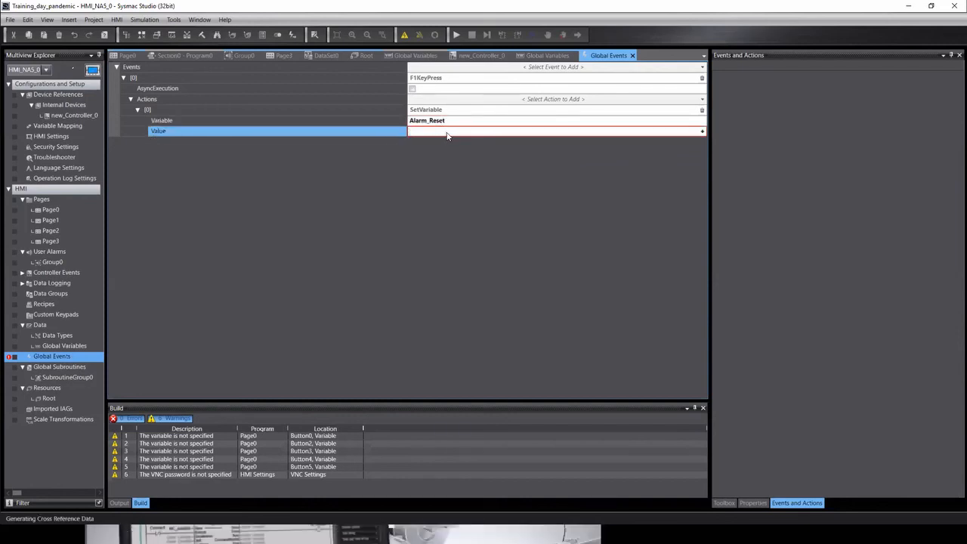
text(1)
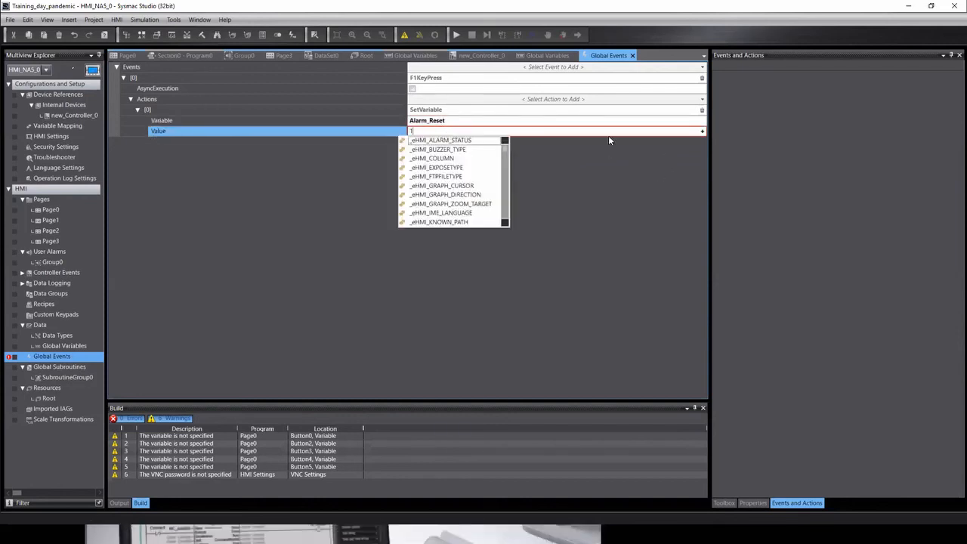
key(Return)
click(576, 110)
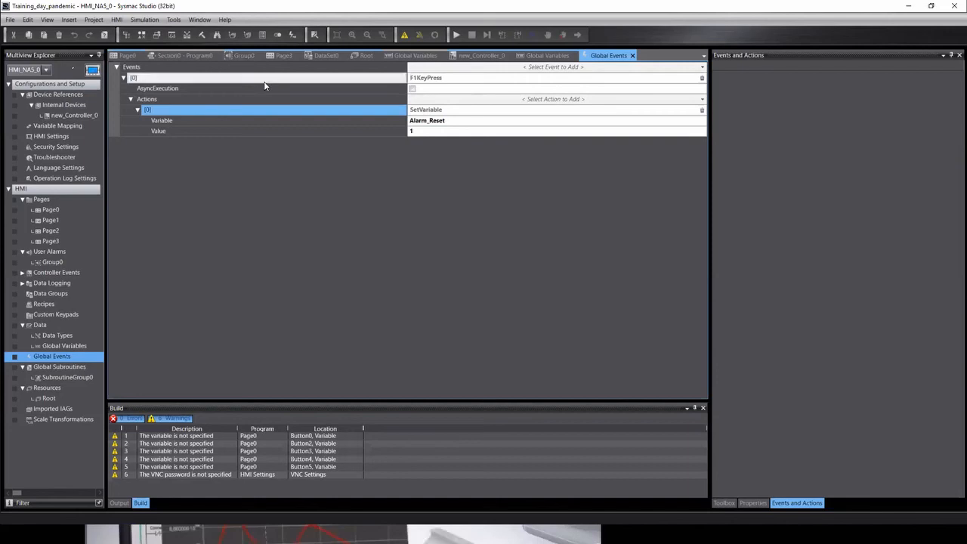
click(702, 67)
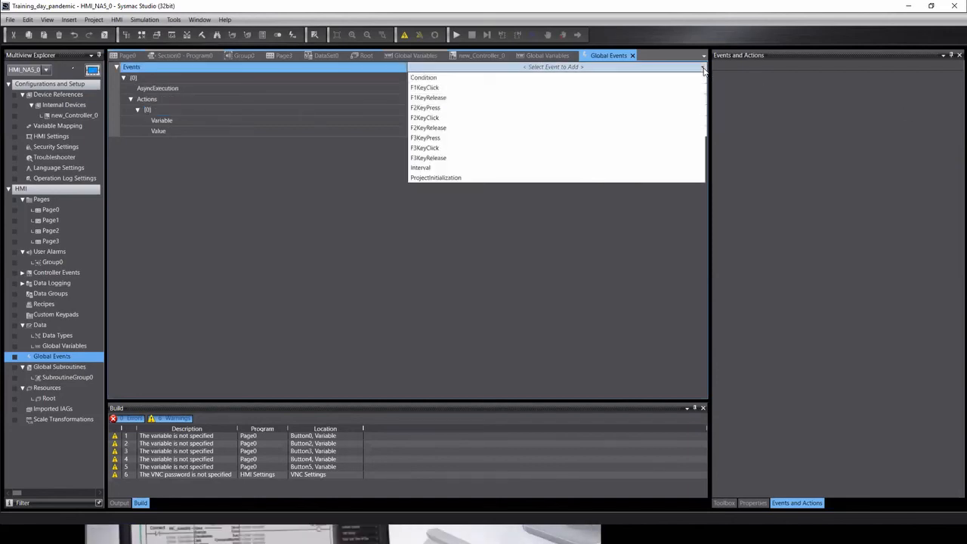
Add F2KeyPress to Global Events with an empty DecreaseVariable action, then reopen Page0.
click(429, 110)
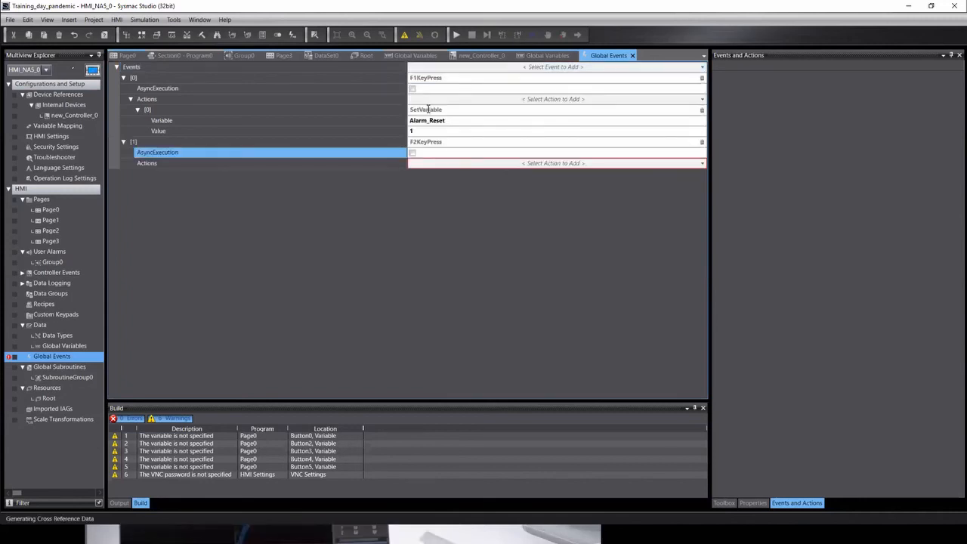
click(626, 163)
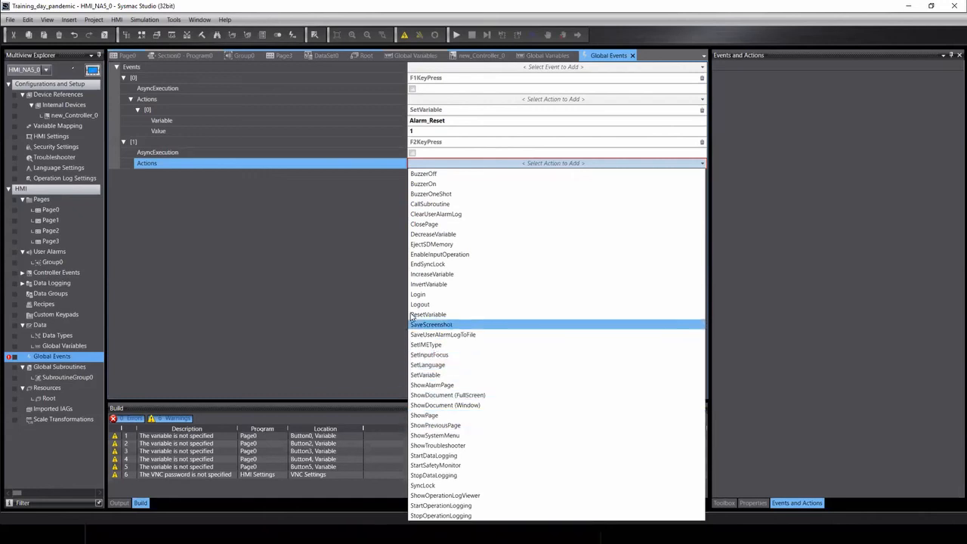
click(425, 234)
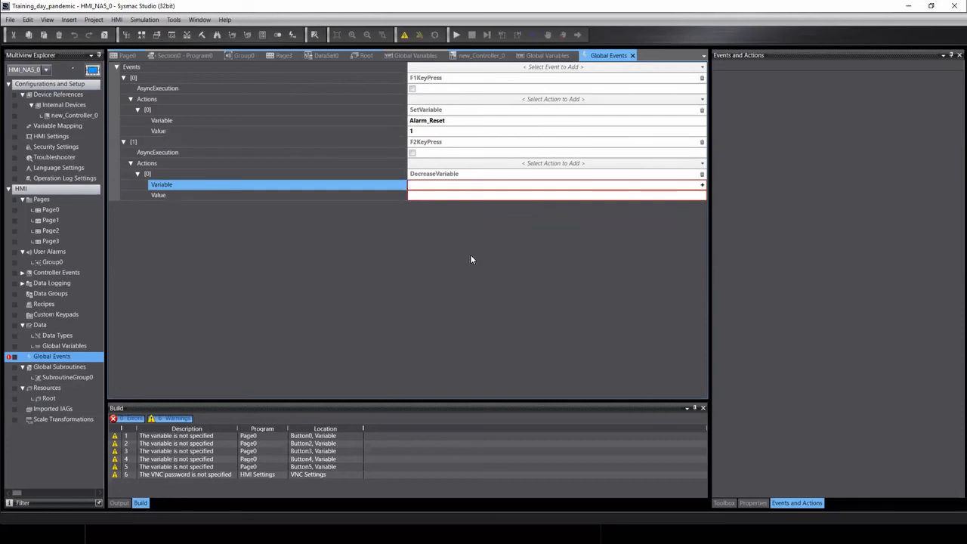
double_click(51, 210)
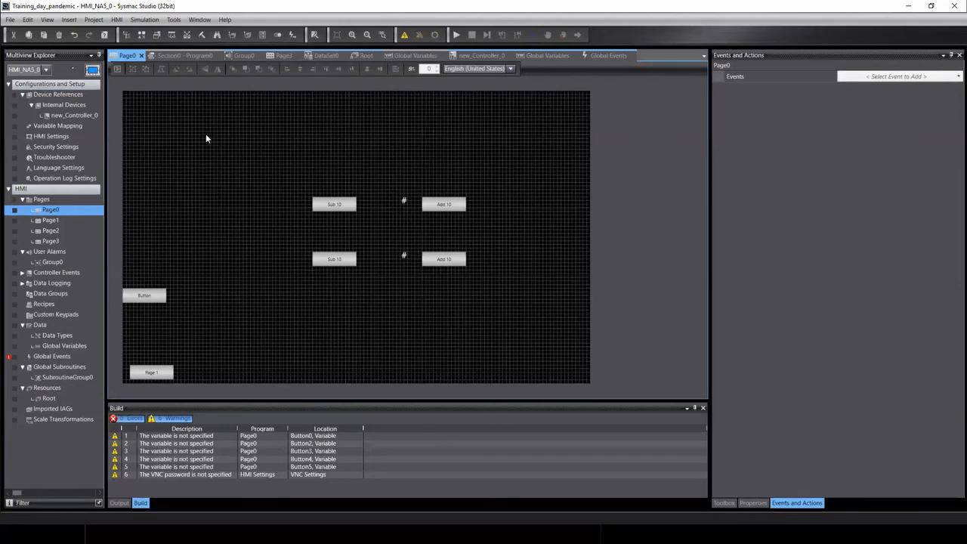
click(788, 504)
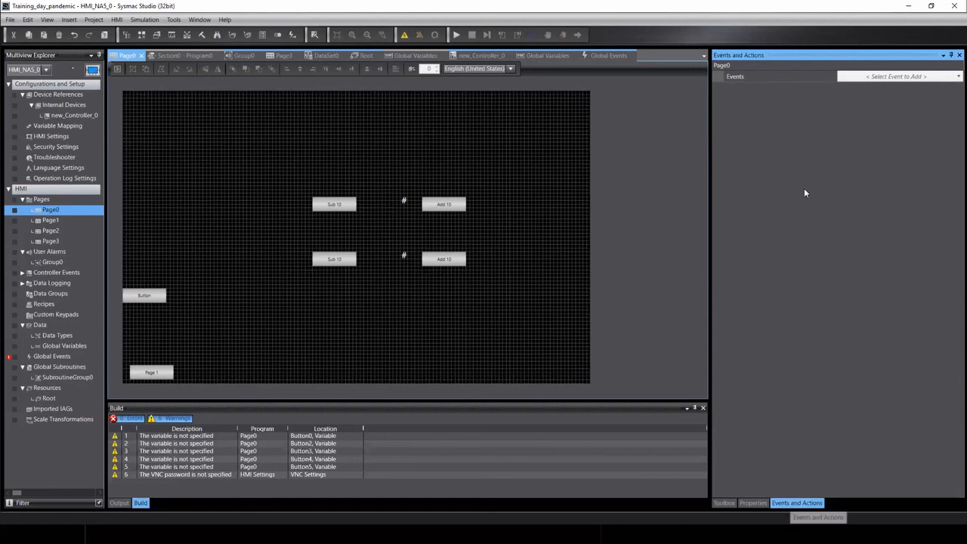
click(957, 77)
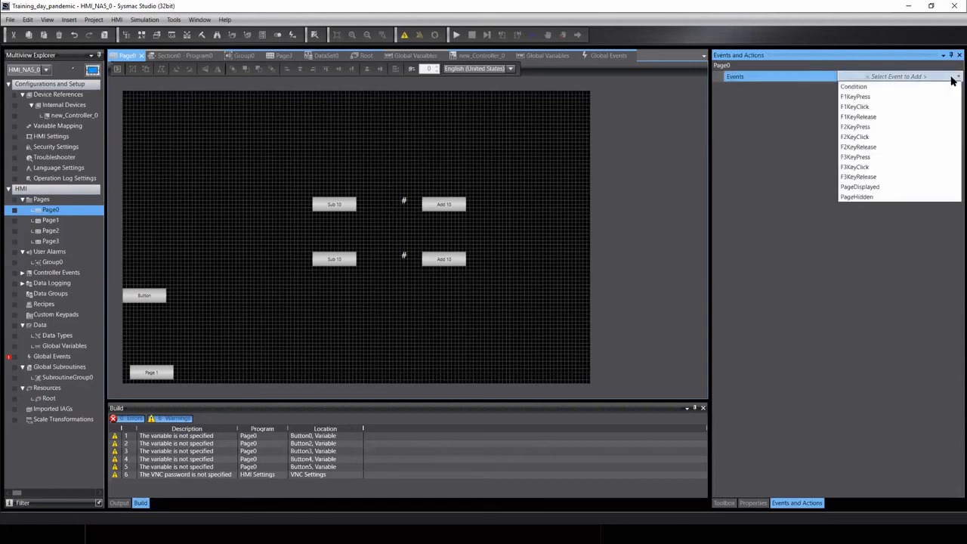
click(381, 189)
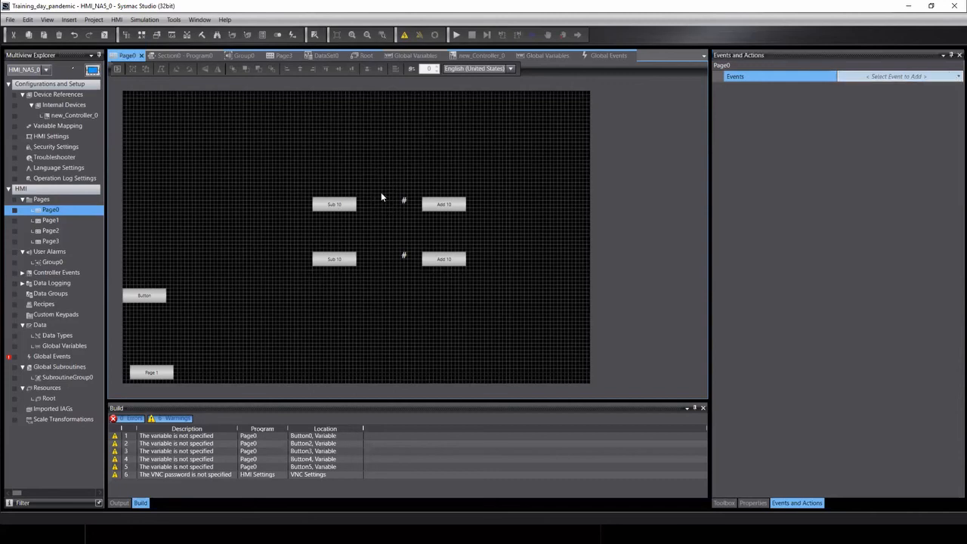
click(385, 202)
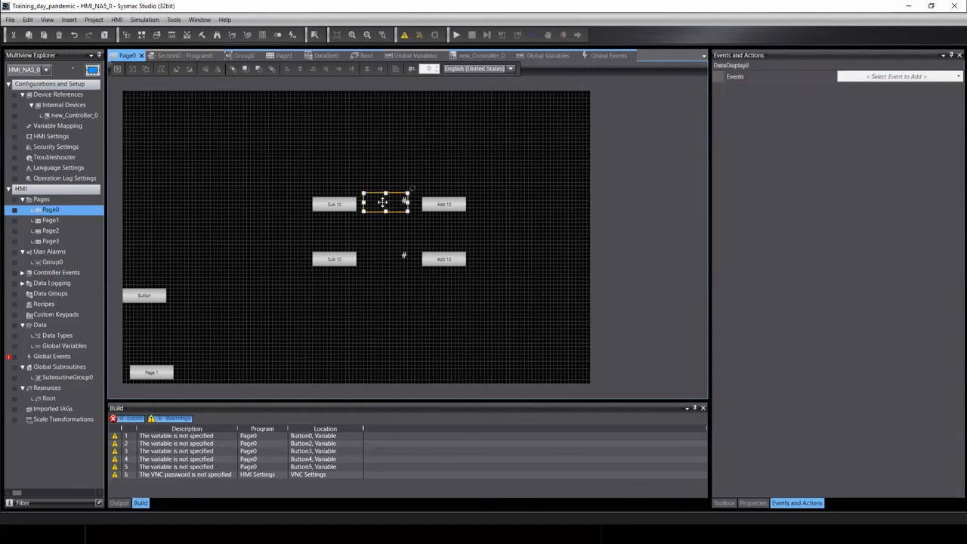
click(899, 77)
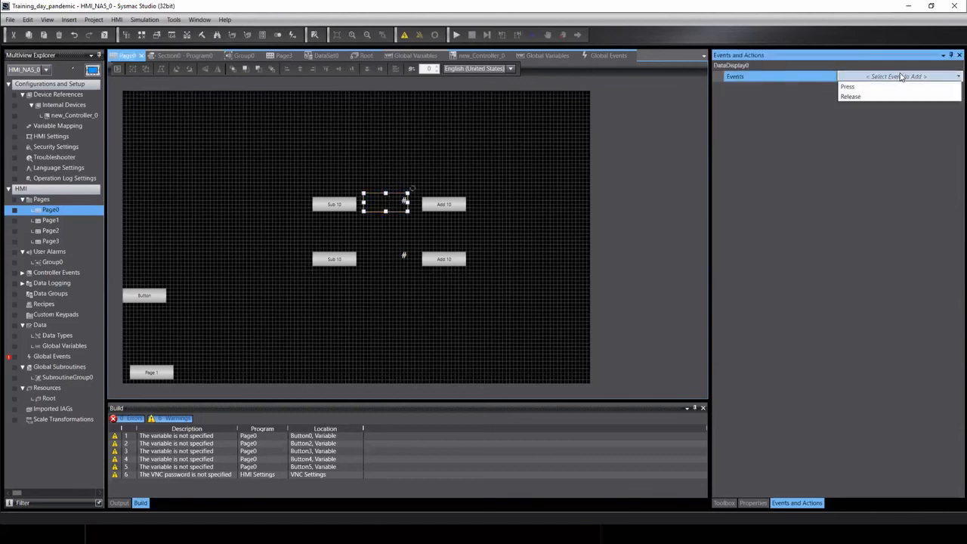
click(284, 275)
click(374, 206)
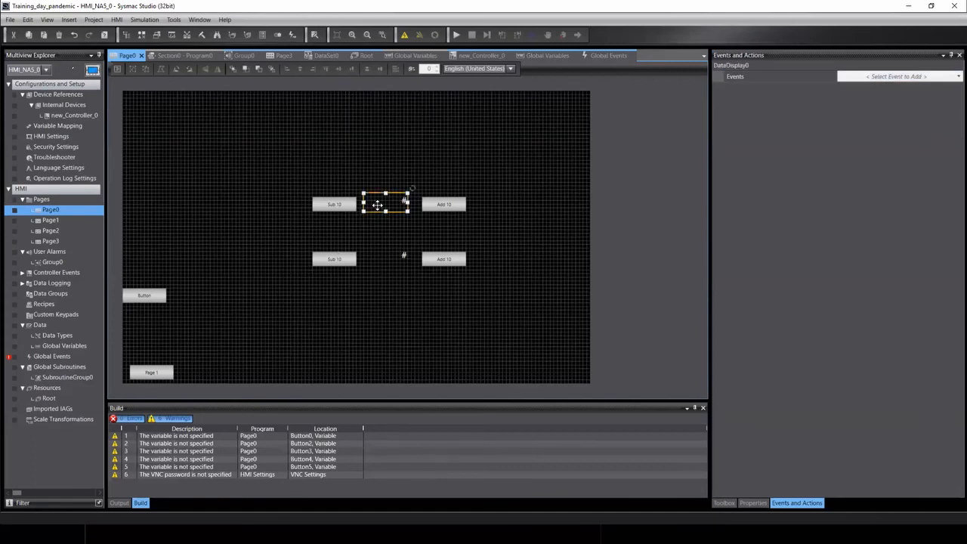
click(874, 78)
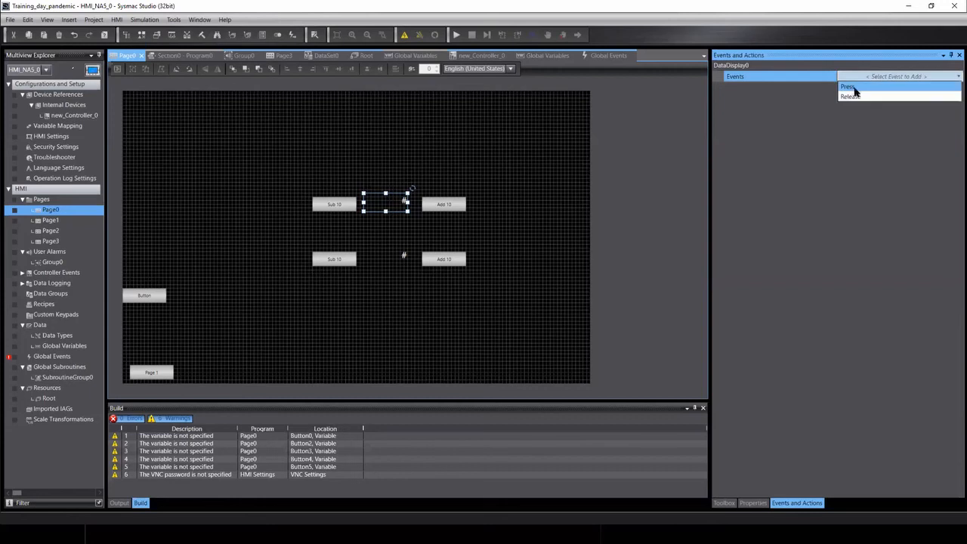
click(630, 144)
click(862, 77)
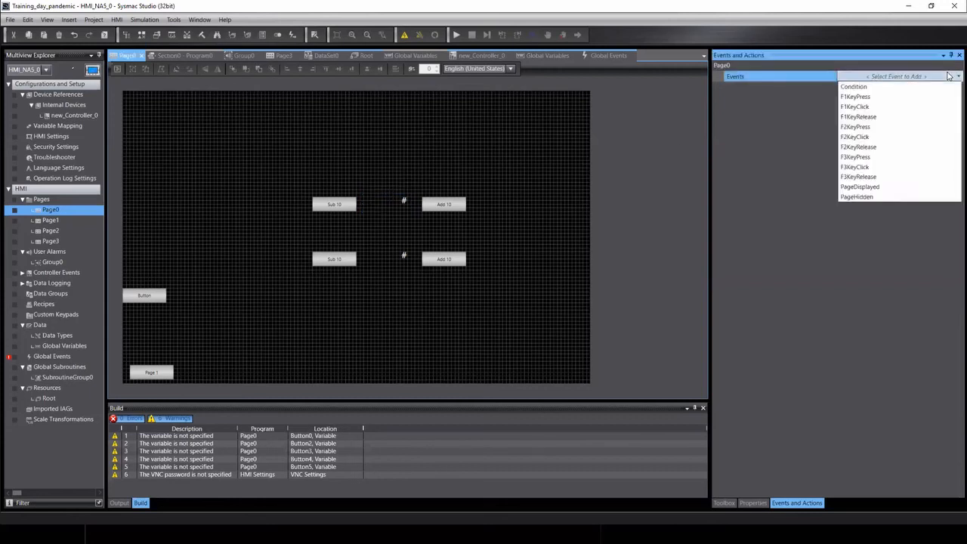
click(640, 133)
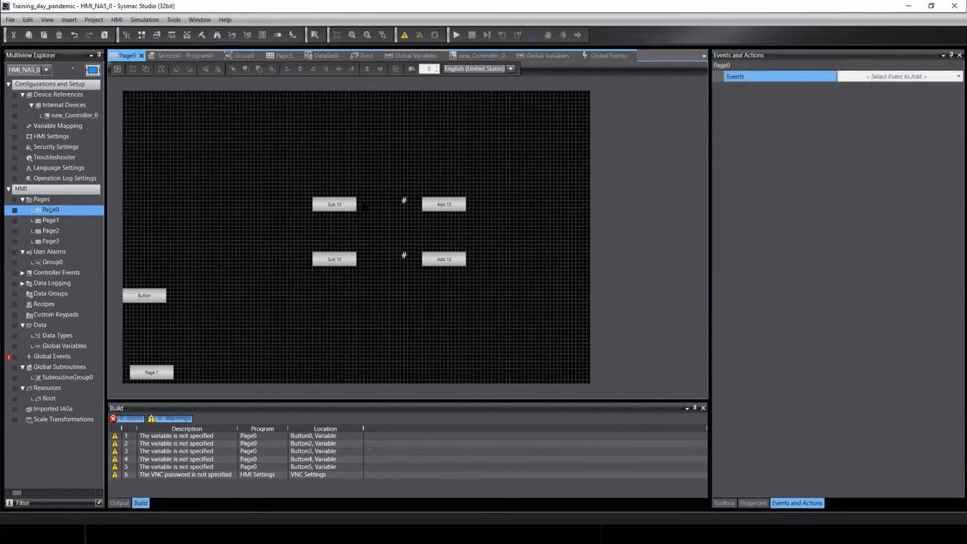
click(372, 205)
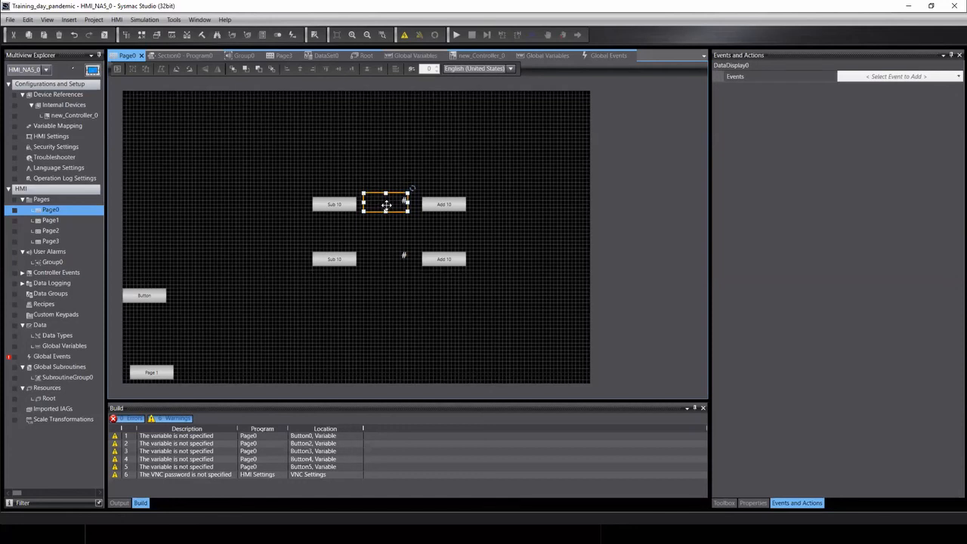
click(370, 153)
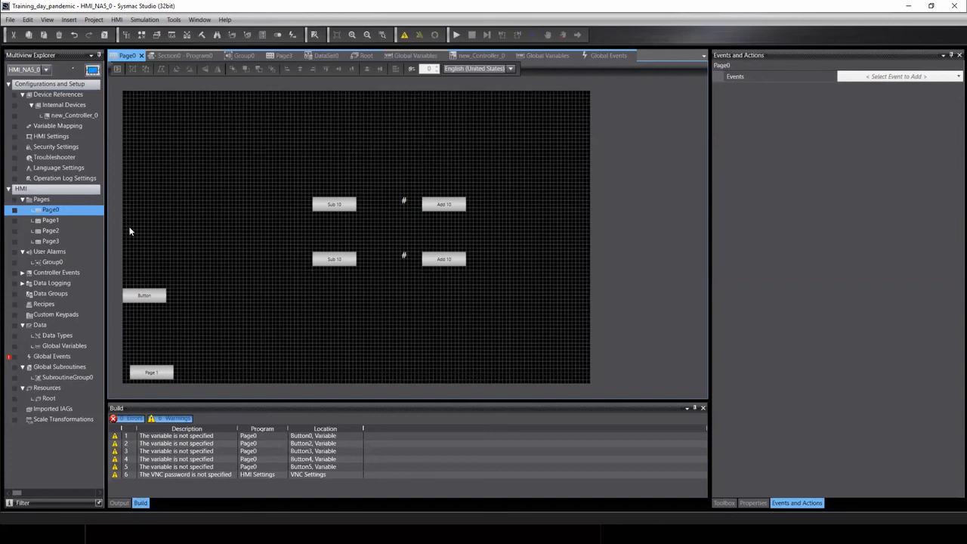
click(41, 358)
Set F2KeyPress's DecreaseVariable action to Variable Number_Int and Value 10.
double_click(41, 359)
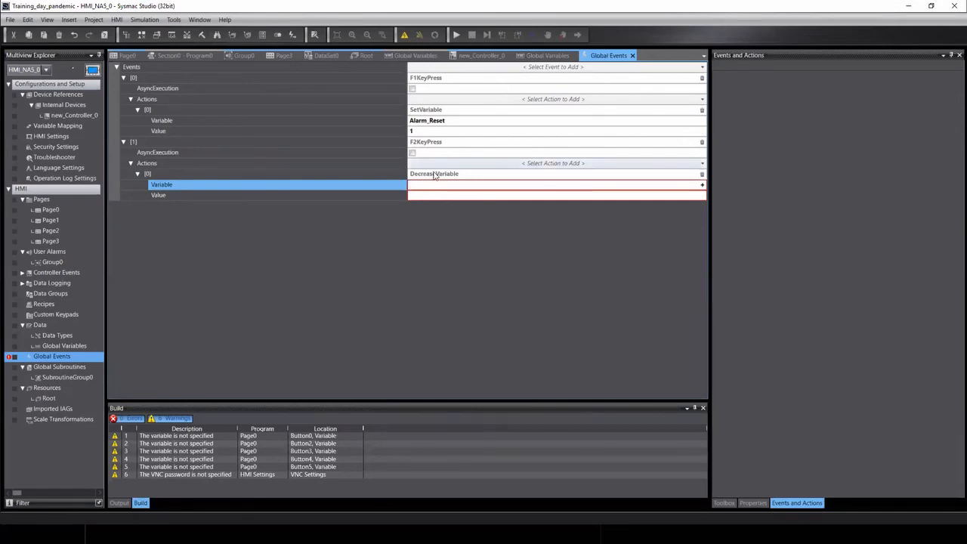
text(N)
key(Down)
key(Return)
click(423, 195)
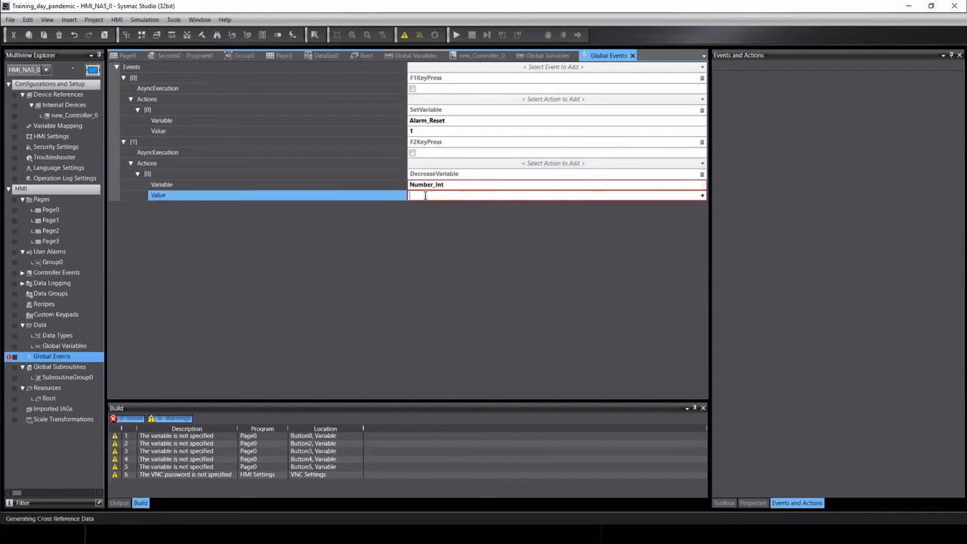
text(10)
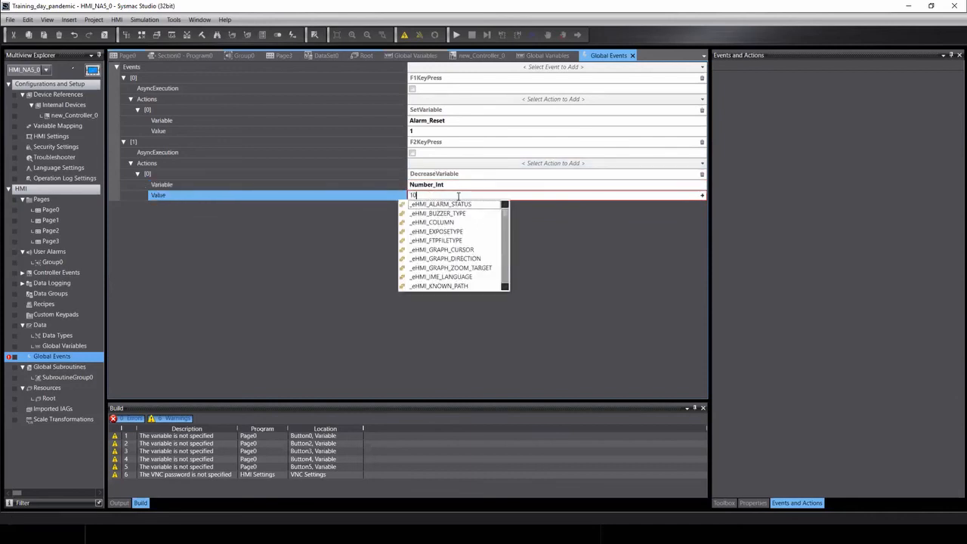
key(Return)
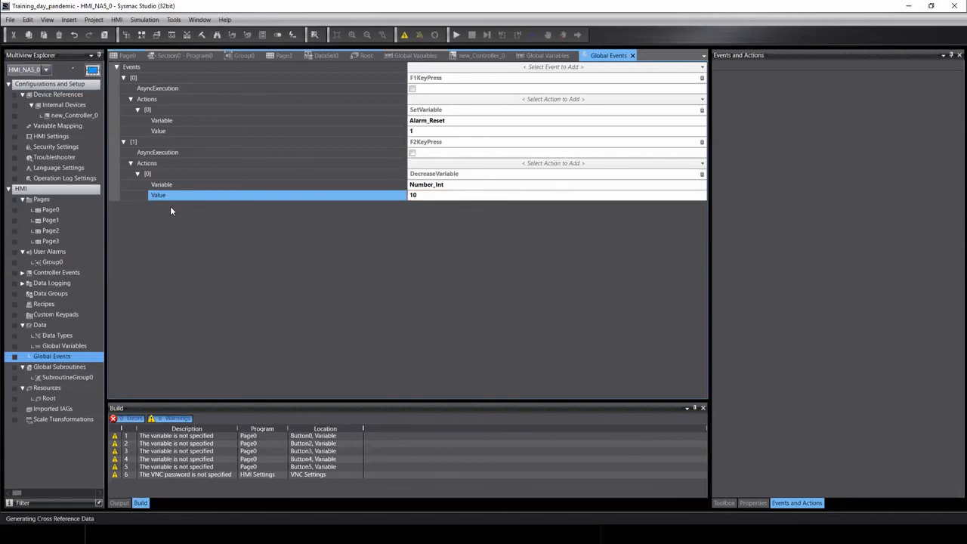
Add an F3KeyPress global event with an IncreaseVariable action.
click(632, 68)
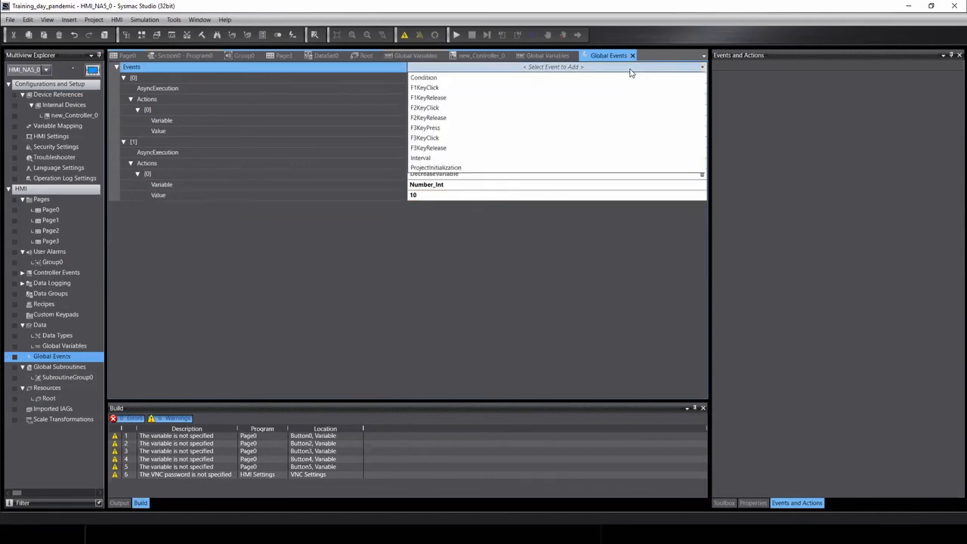
click(420, 128)
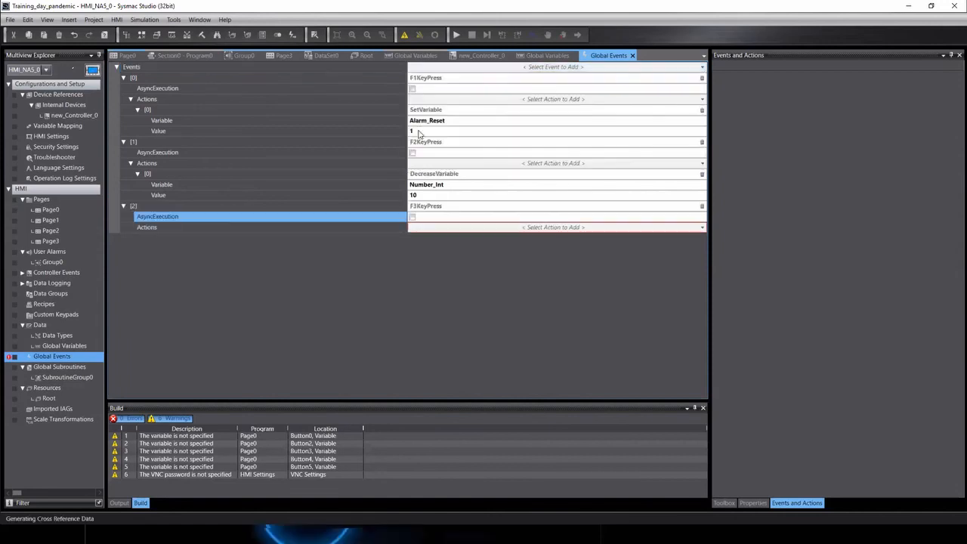
click(428, 227)
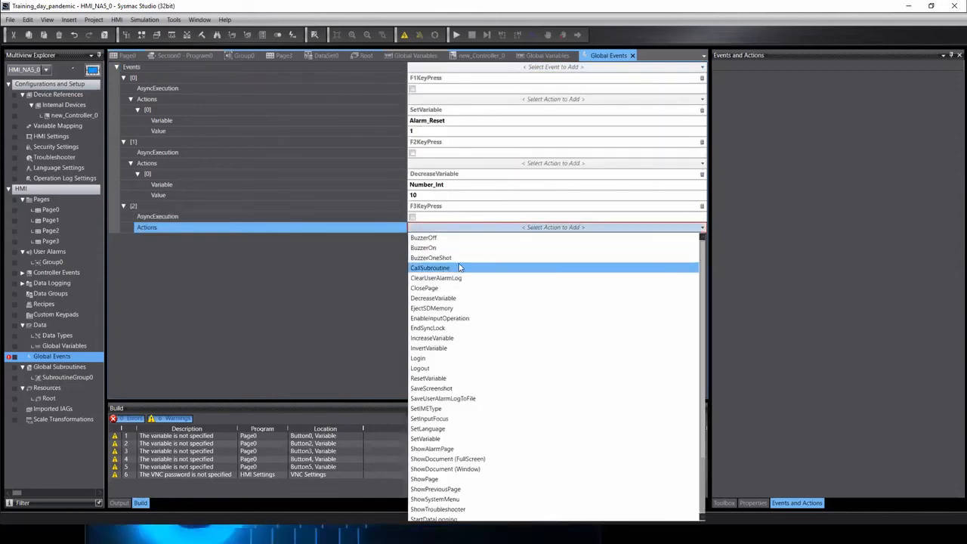
click(428, 338)
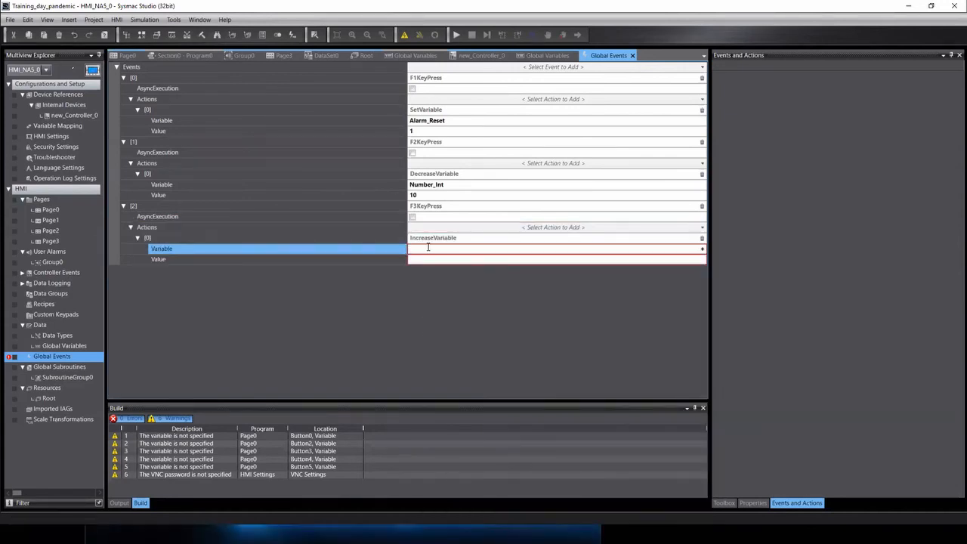
Set the IncreaseVariable action to raise Number_Int by 10.
click(428, 247)
click(453, 304)
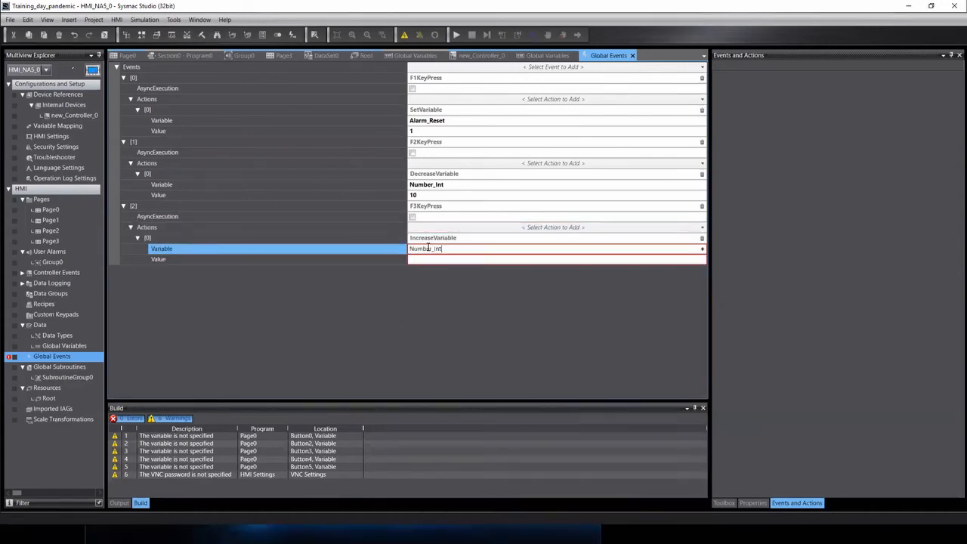
click(418, 259)
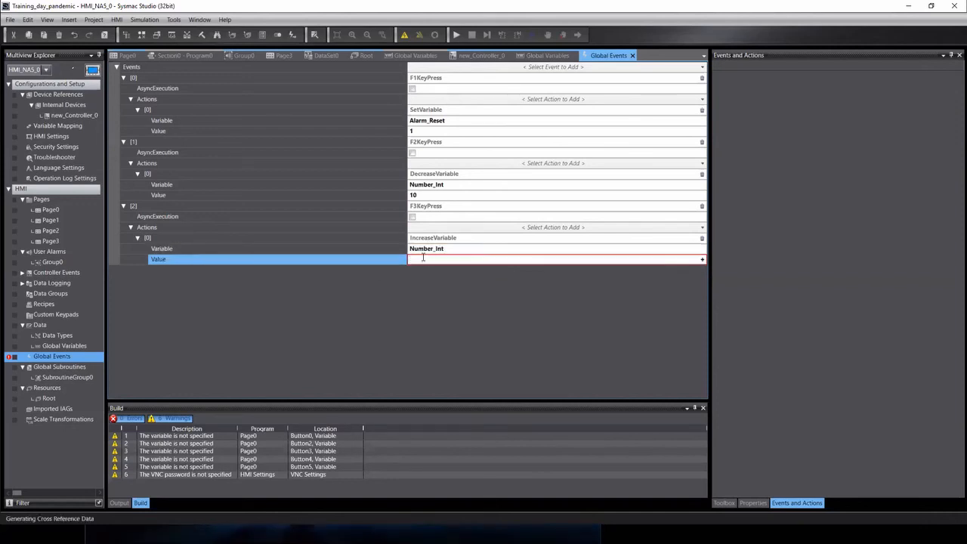
text(10)
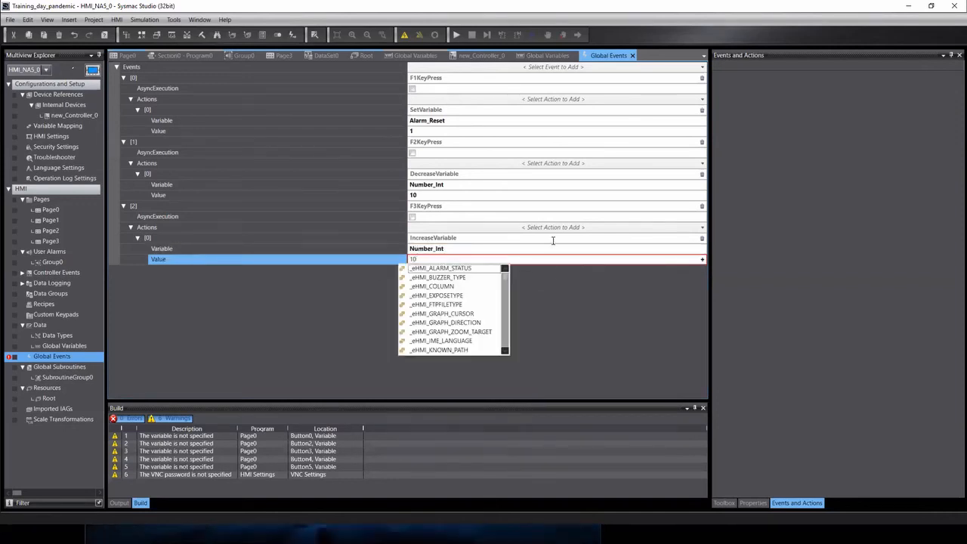
click(575, 307)
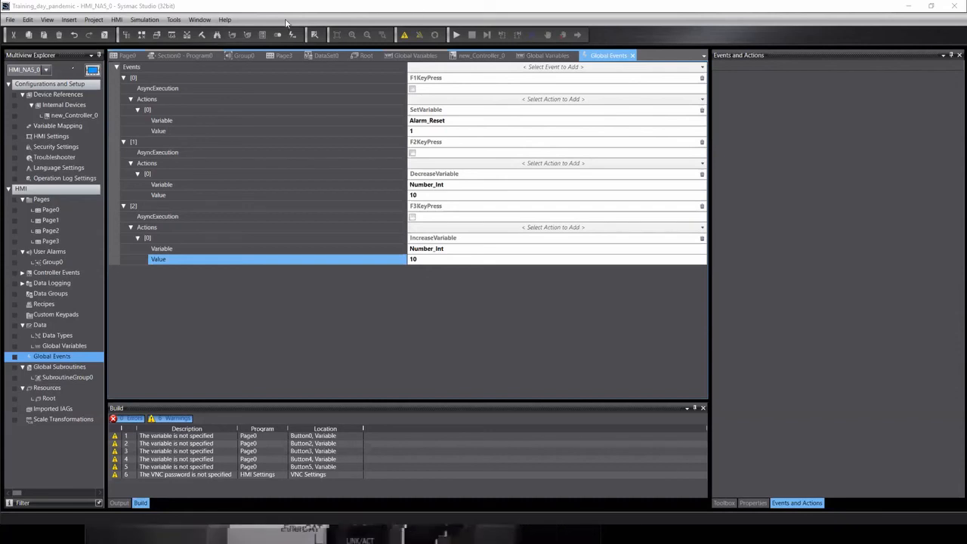
click(145, 19)
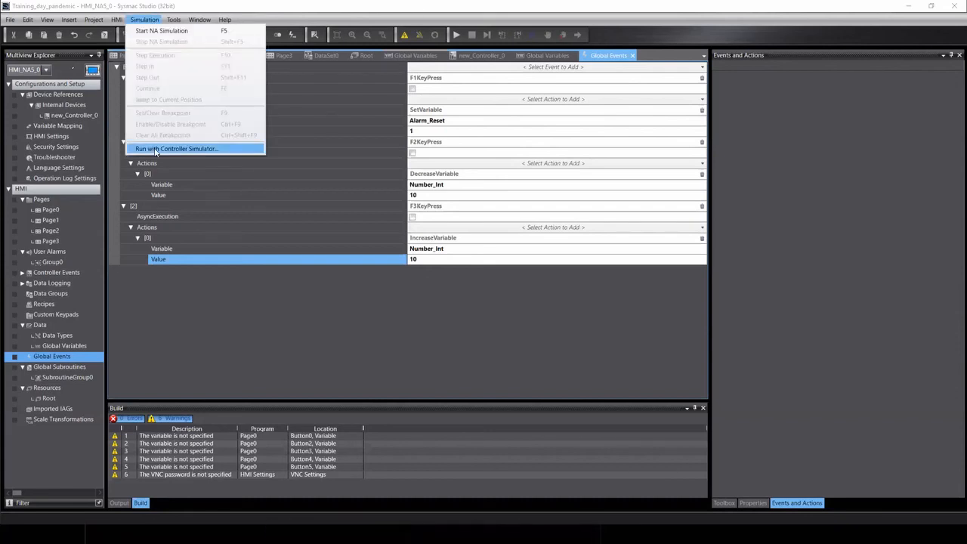
Launch the integrated HMI simulation with the new_Controller_0 controller simulator.
click(156, 149)
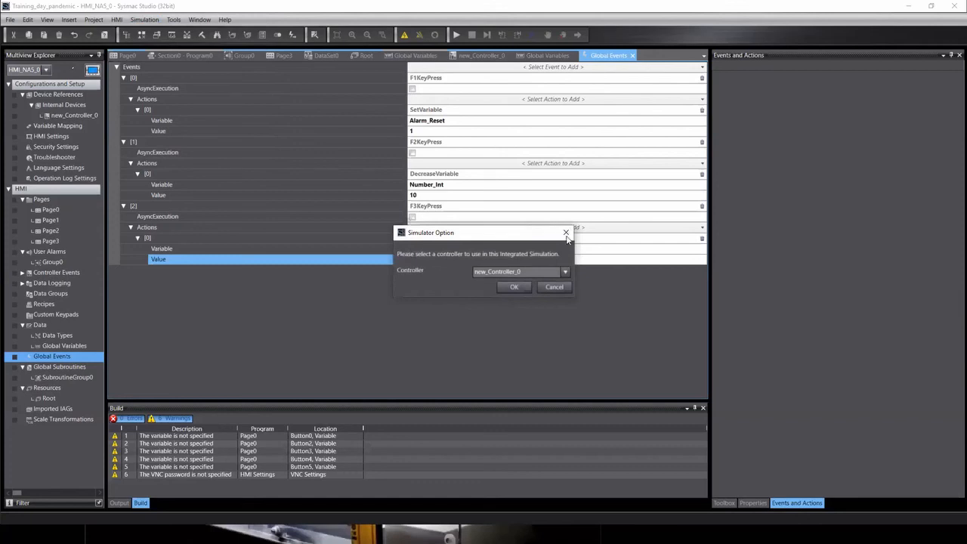
click(514, 287)
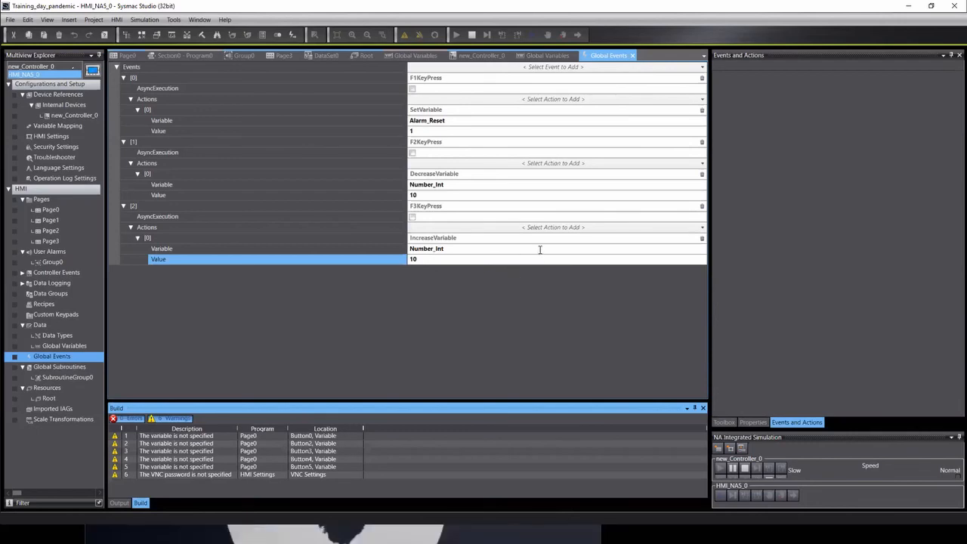
key(alt+Tab)
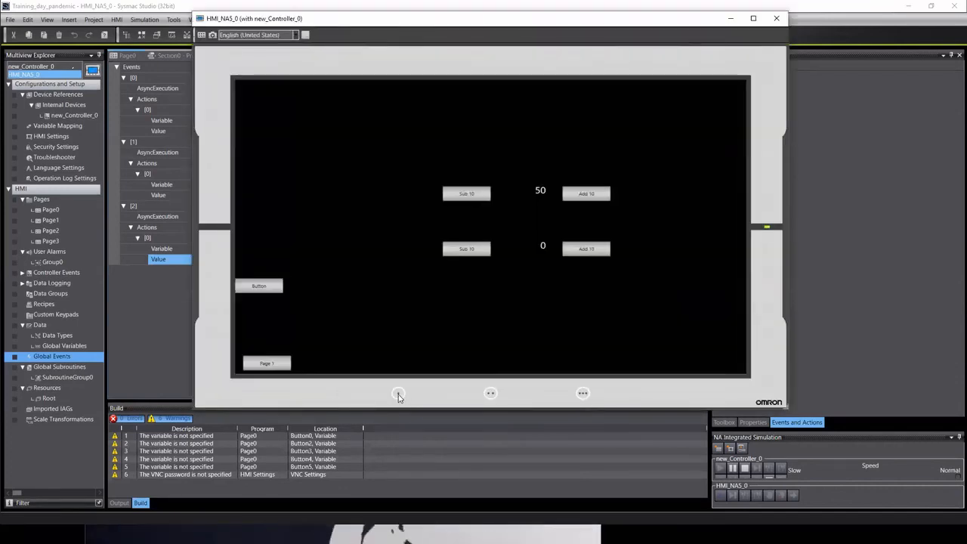
Press the F3 and F2 keys repeatedly, stepping the upper value by 10 to finish at 30.
click(582, 395)
click(583, 394)
click(583, 394)
click(582, 394)
click(583, 394)
click(491, 393)
click(491, 394)
click(491, 394)
click(491, 393)
click(492, 394)
click(491, 394)
click(491, 394)
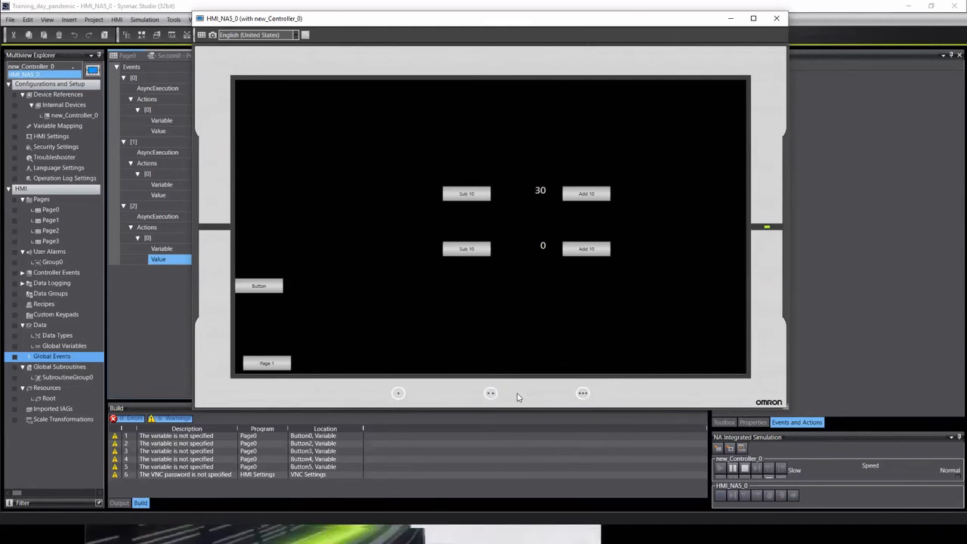
click(582, 393)
click(583, 394)
click(582, 393)
click(493, 394)
click(493, 394)
click(493, 393)
click(492, 393)
click(493, 393)
click(581, 393)
click(582, 392)
click(582, 393)
click(491, 394)
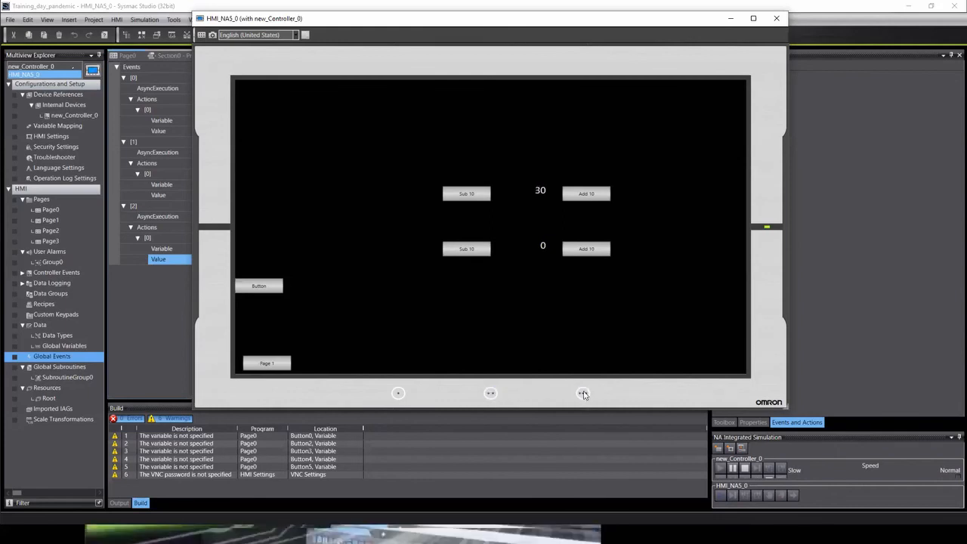
click(583, 394)
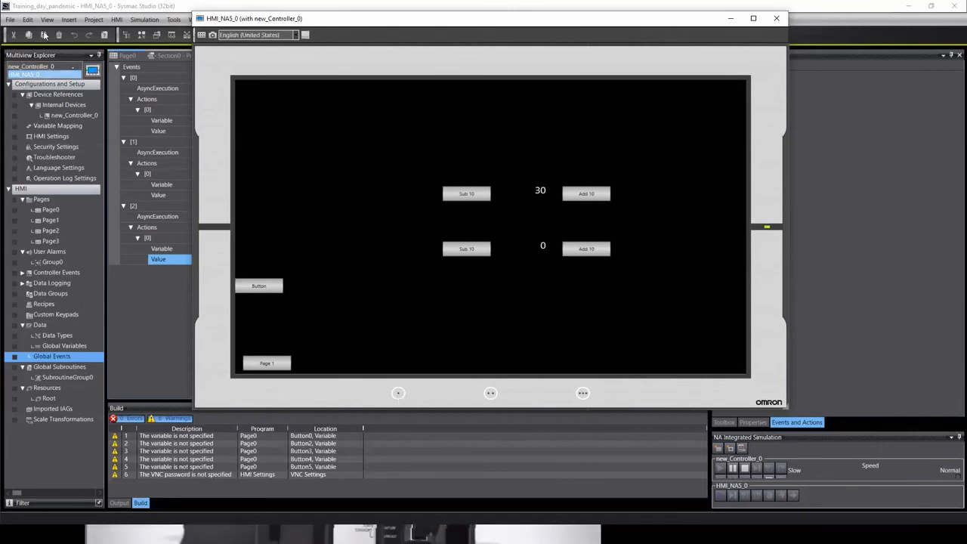
click(45, 69)
In new_Controller_0's Section0 ladder, set the Motor_FTS coil to TRUE.
click(46, 67)
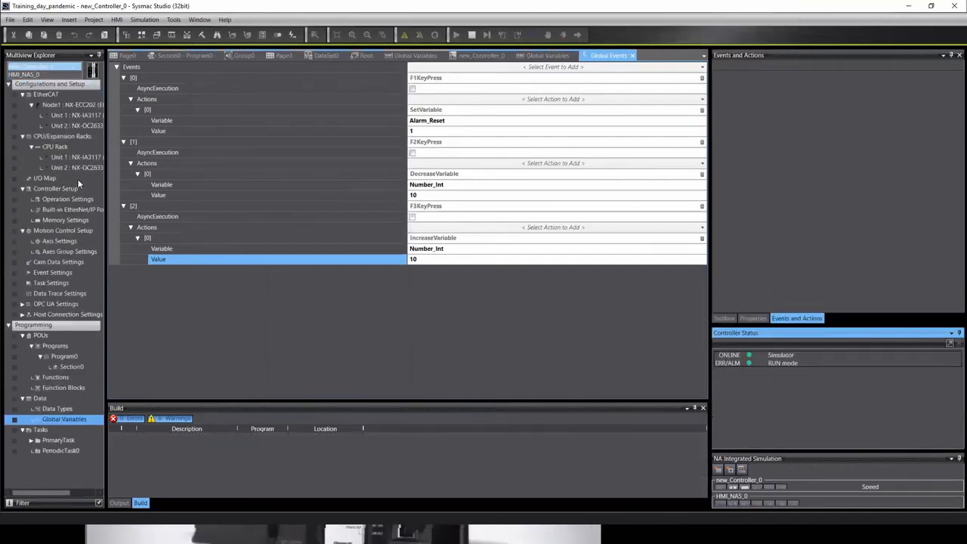
double_click(64, 366)
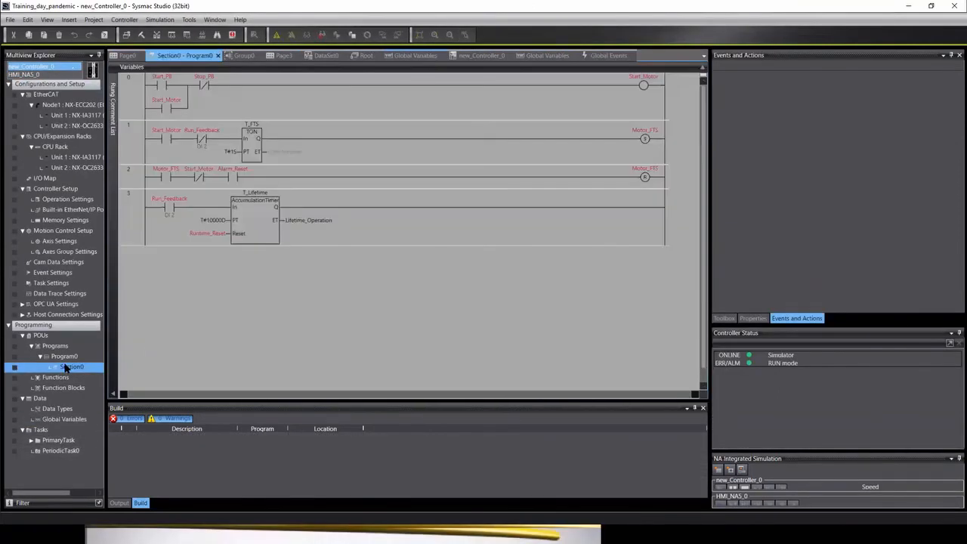
right_click(645, 179)
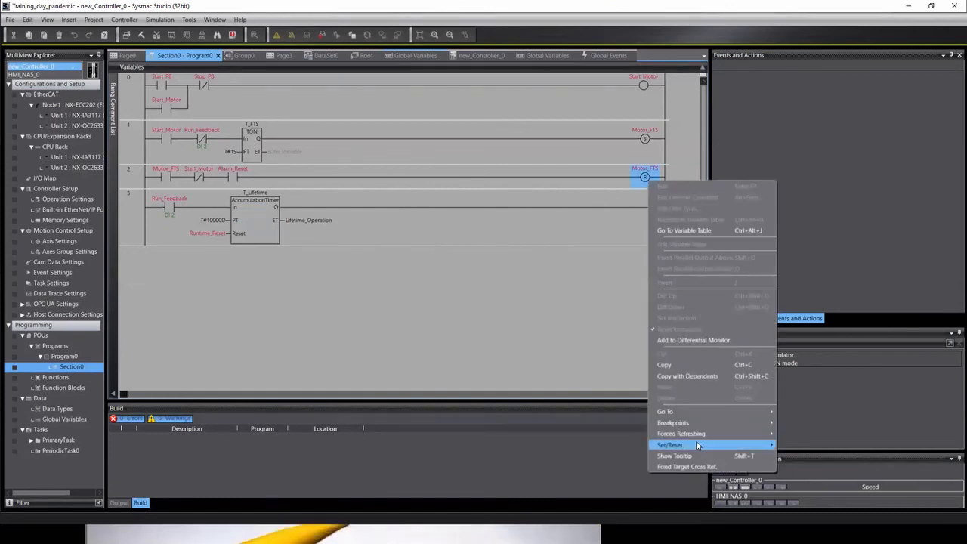
mouse_move(695, 442)
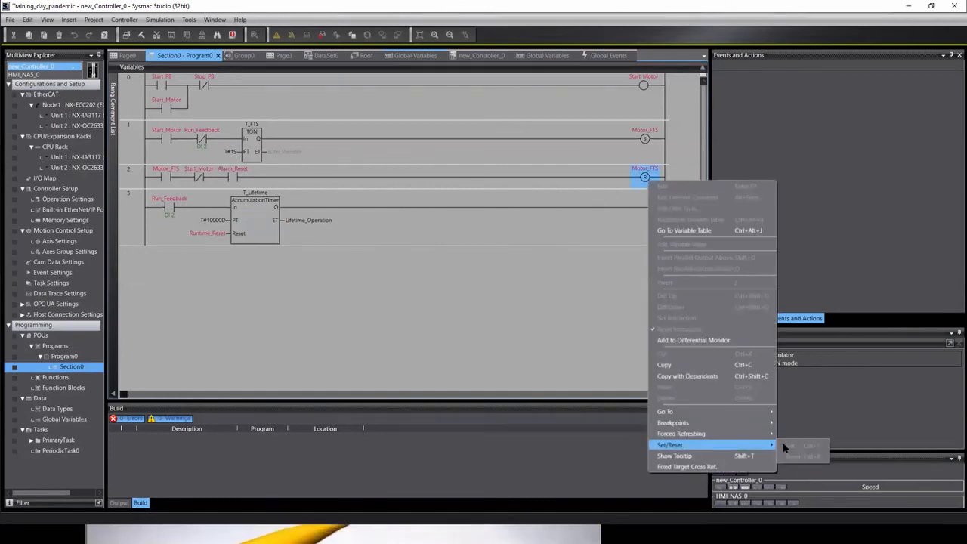
click(665, 133)
click(644, 140)
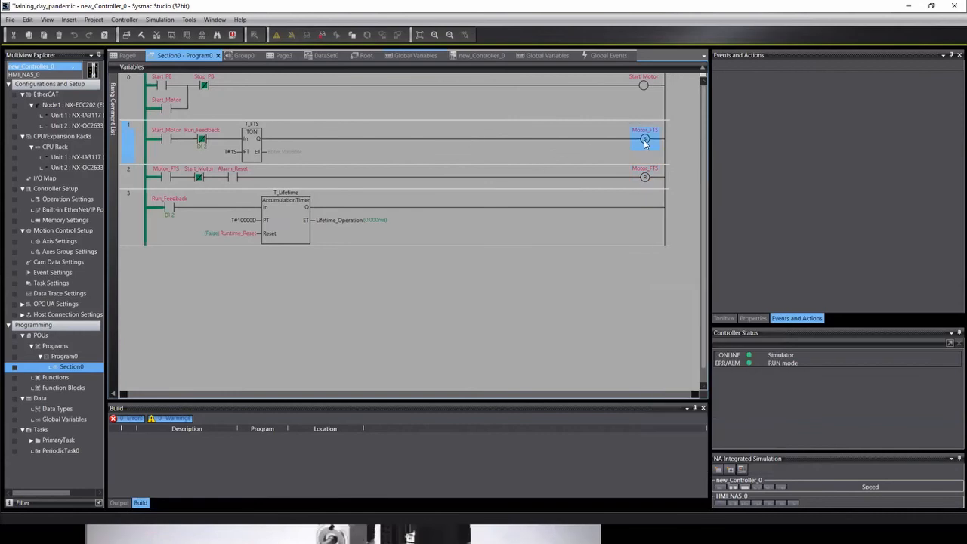
right_click(644, 142)
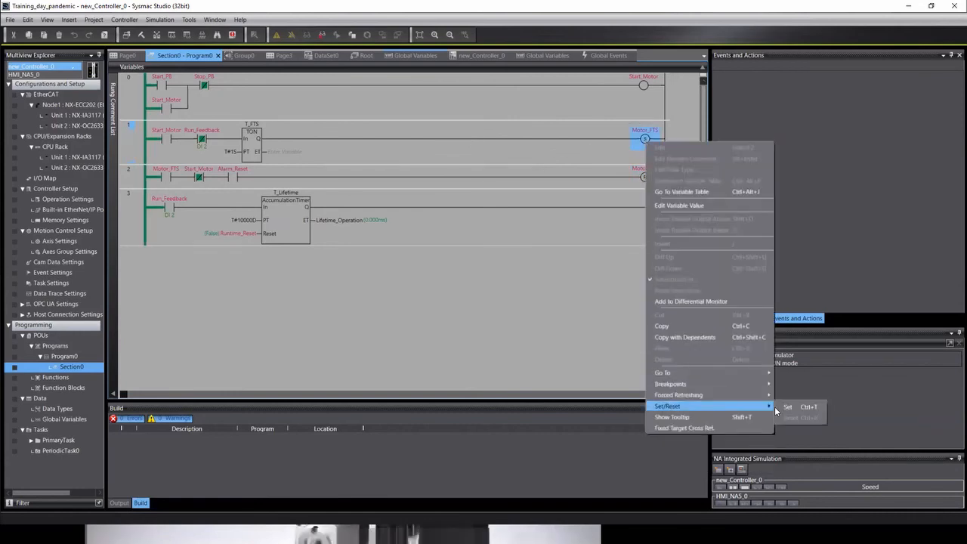
click(795, 410)
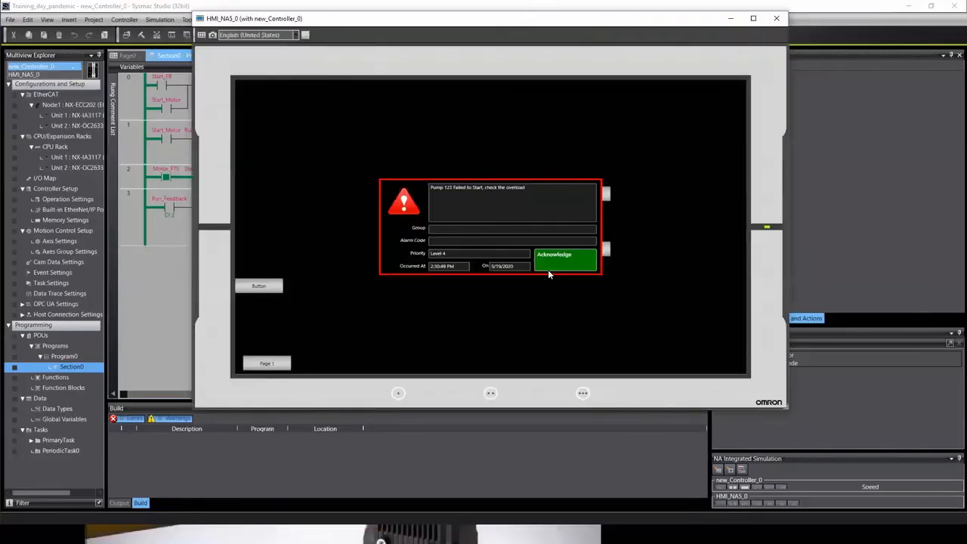
Acknowledge the pump failure alarm, reset Motor_FTS to off, and close the HMI simulator.
click(551, 262)
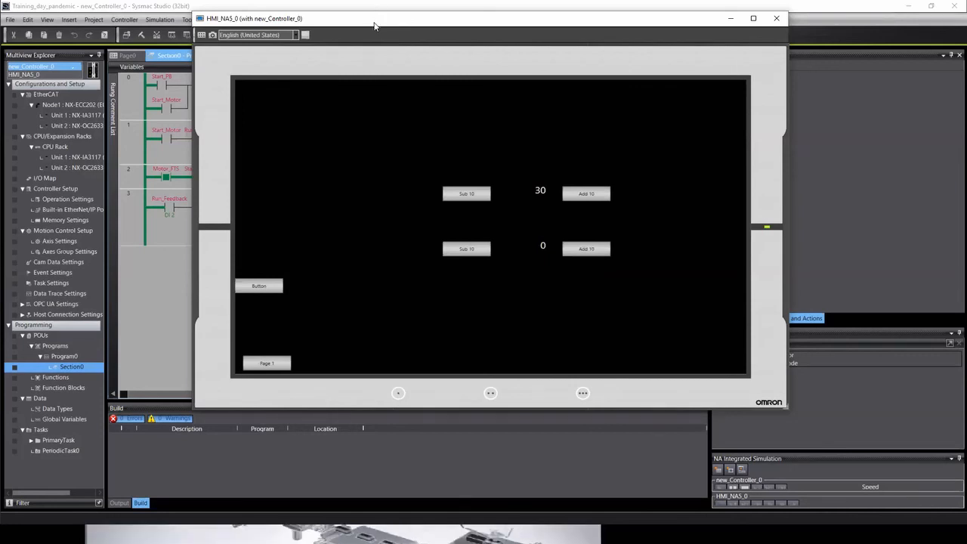
drag(374, 26, 133, 40)
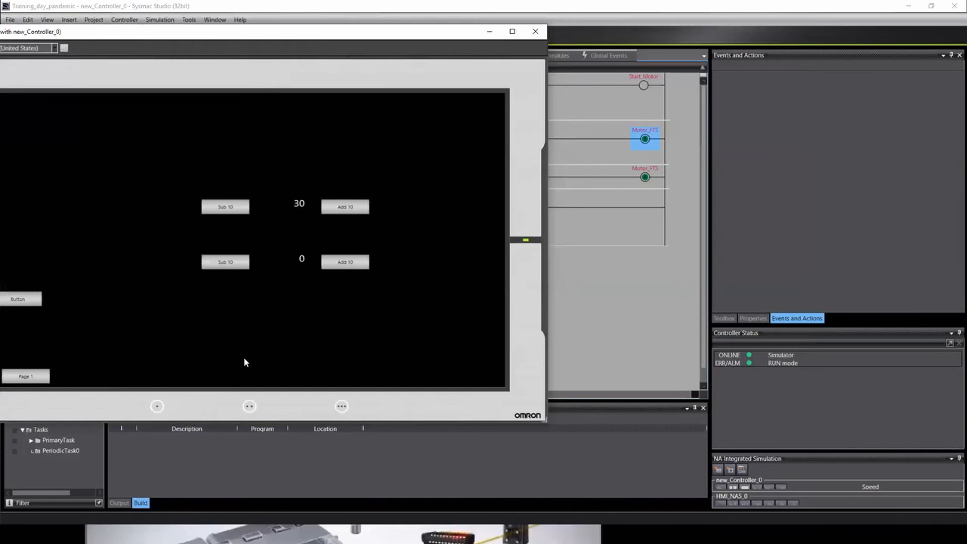
click(159, 408)
drag(459, 49, 810, 53)
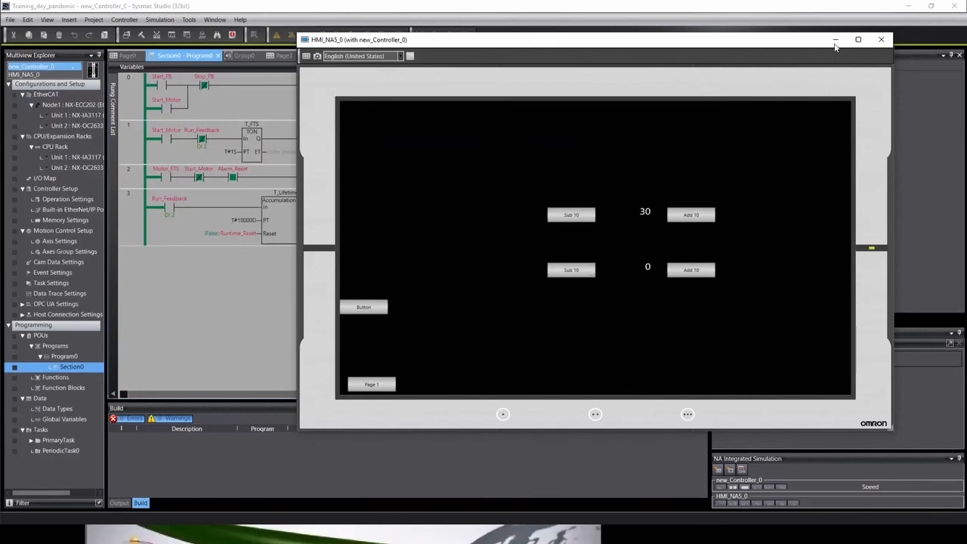
click(880, 41)
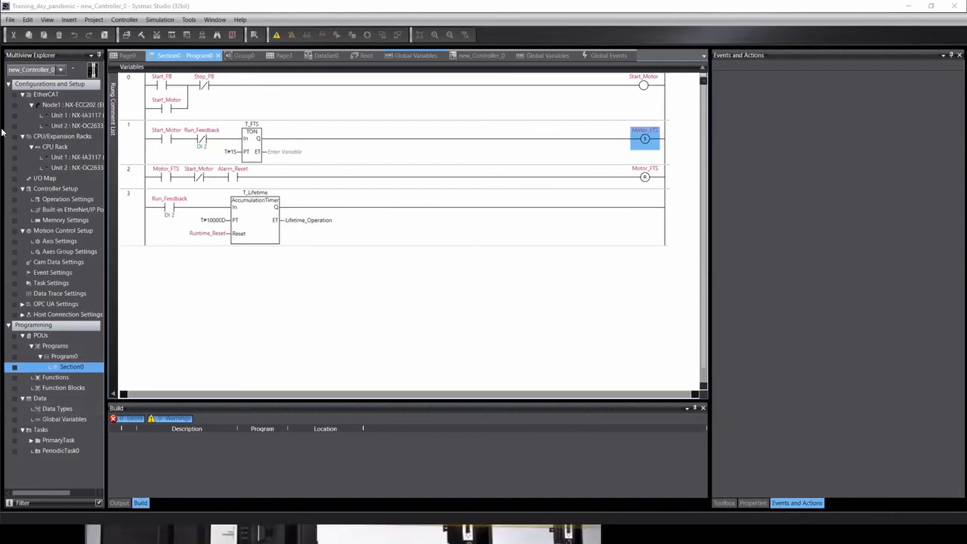
Switch the explorer to HMI_NA5_0 and open its Global Events editor.
click(61, 69)
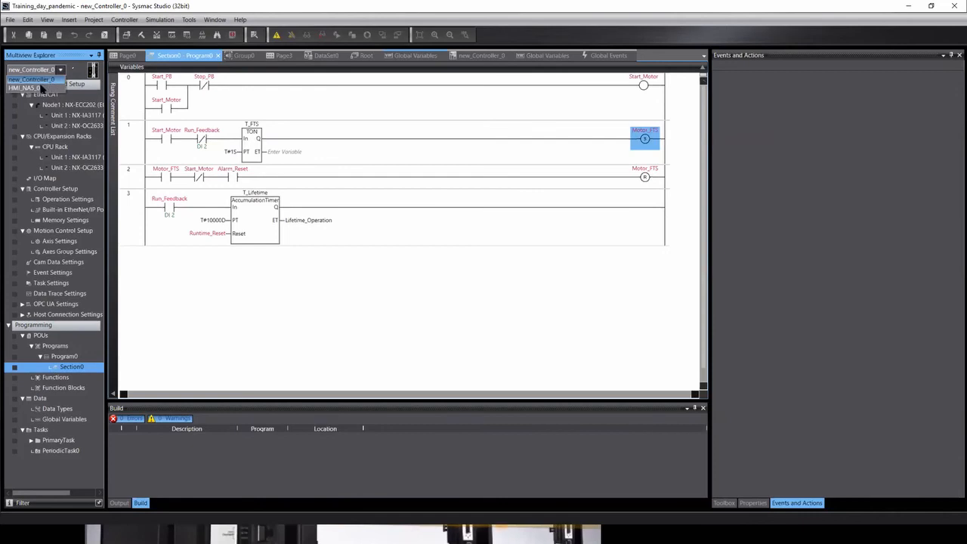
click(38, 89)
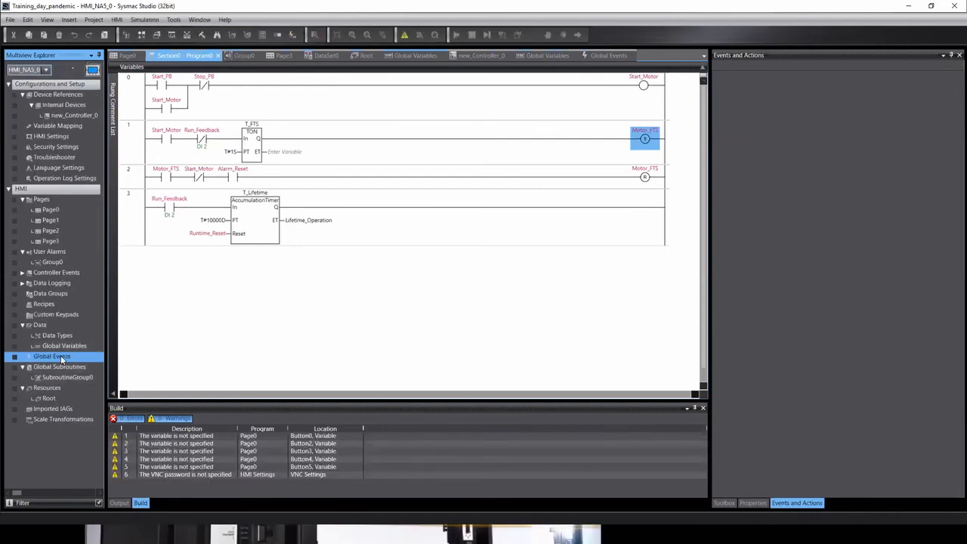
double_click(61, 357)
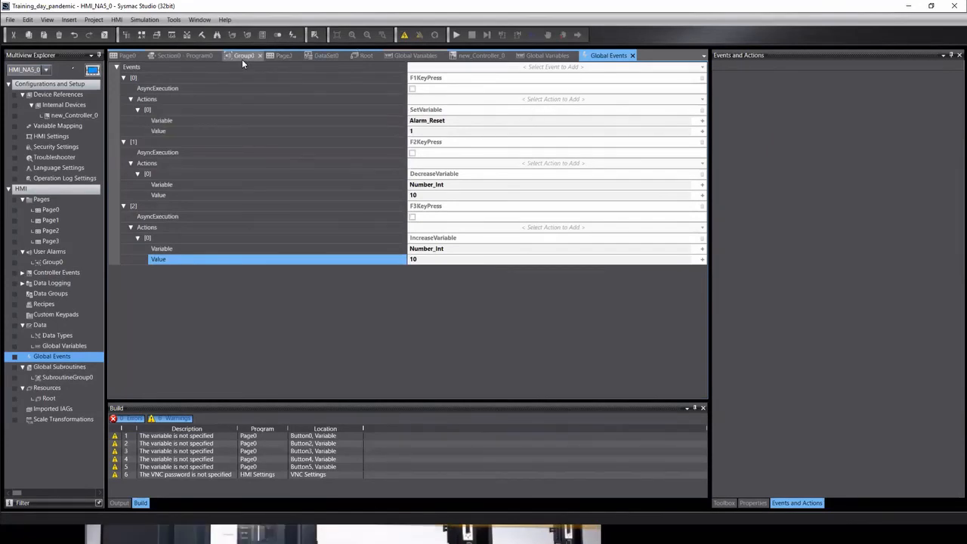
Go to the Page0 design page and check its Events list, adding none.
click(127, 55)
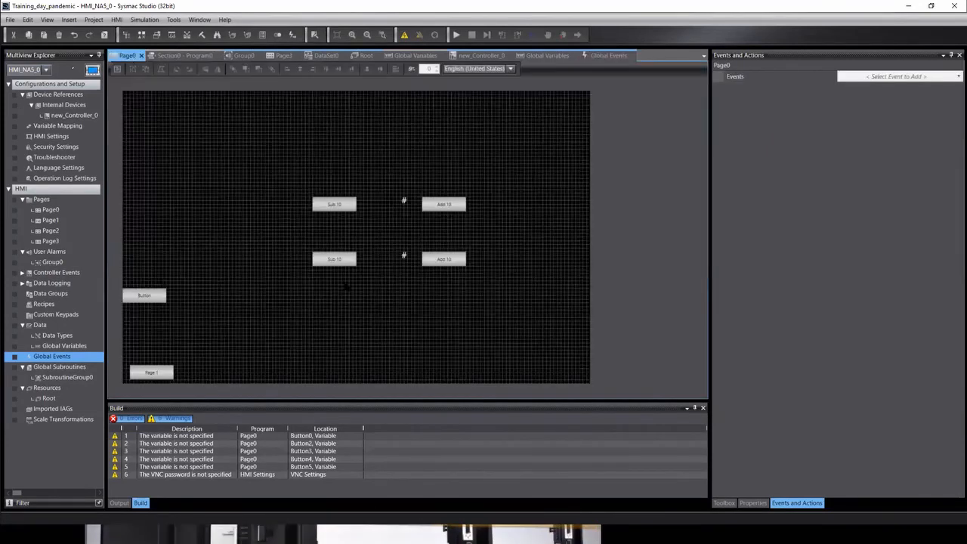
right_click(212, 251)
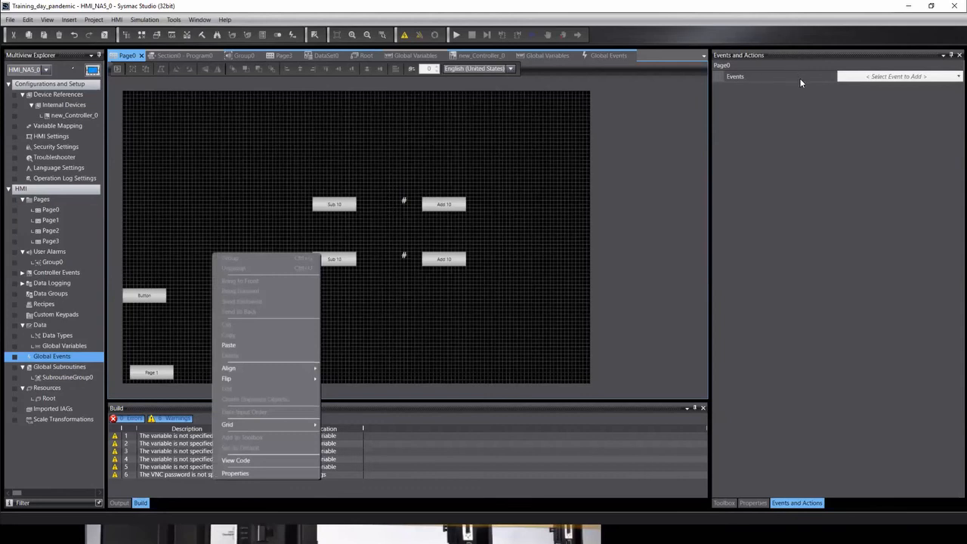
click(865, 78)
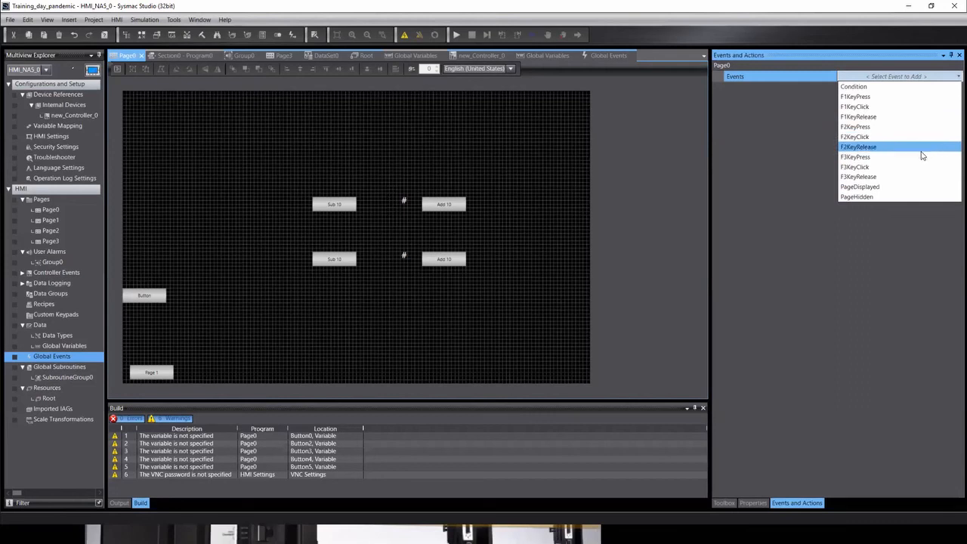
click(646, 155)
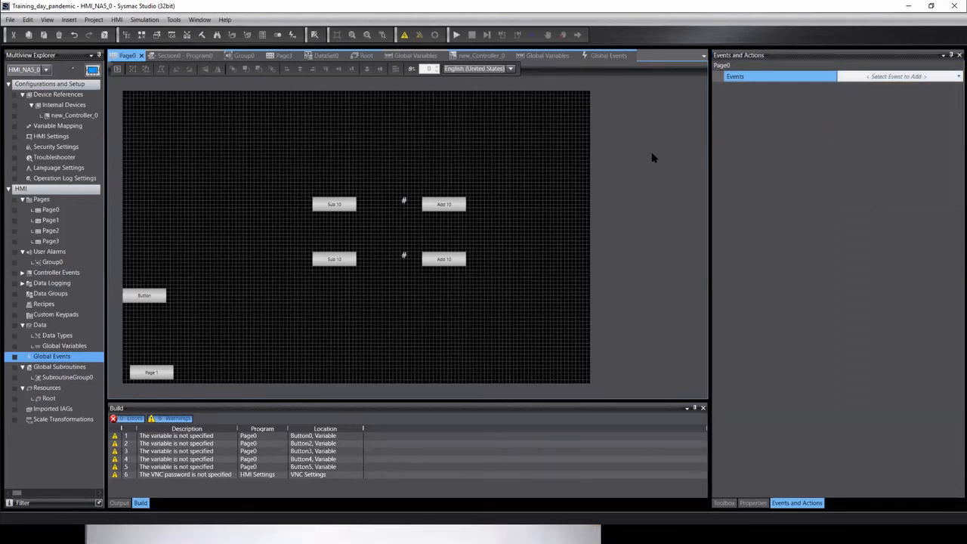